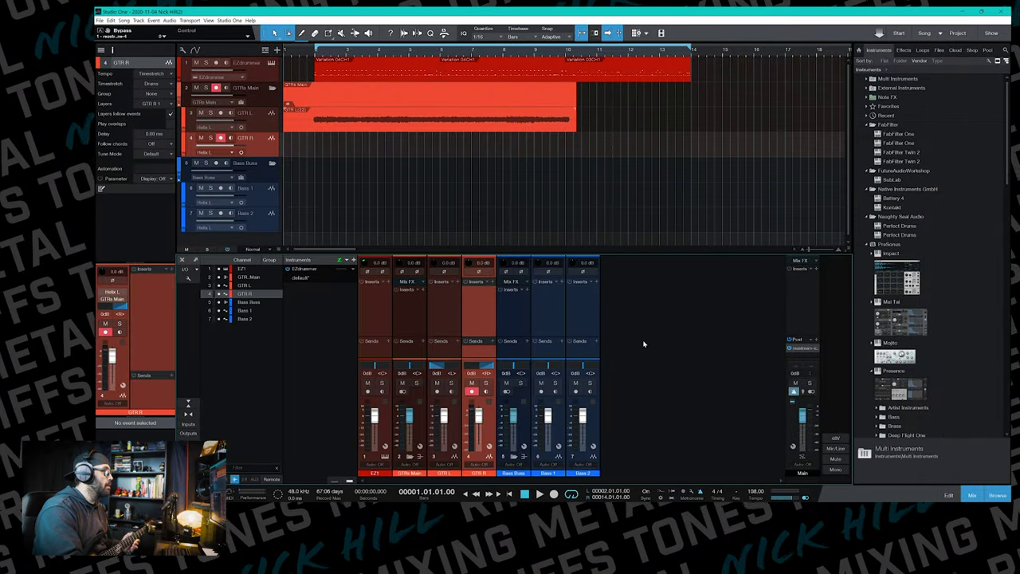
# Step: Record a new right-guitar take onto GTR R, matching the length of the GTR L part
pyautogui.press('KP_Multiply')
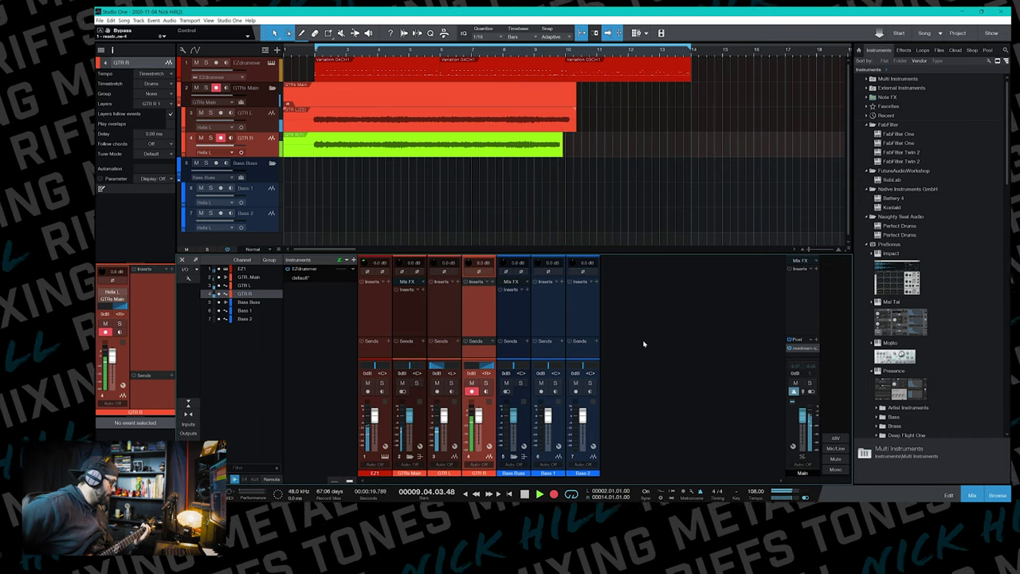
pyautogui.press('space')
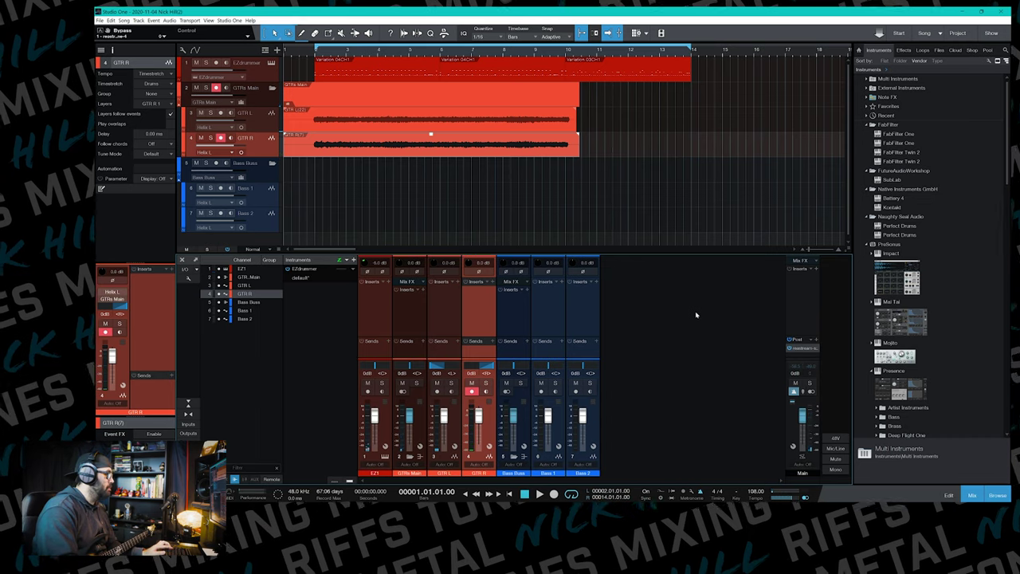
# Step: Play the song, briefly soloing EZdrummer and then GTRs Main, clearing both solos before stopping
pyautogui.press('space')
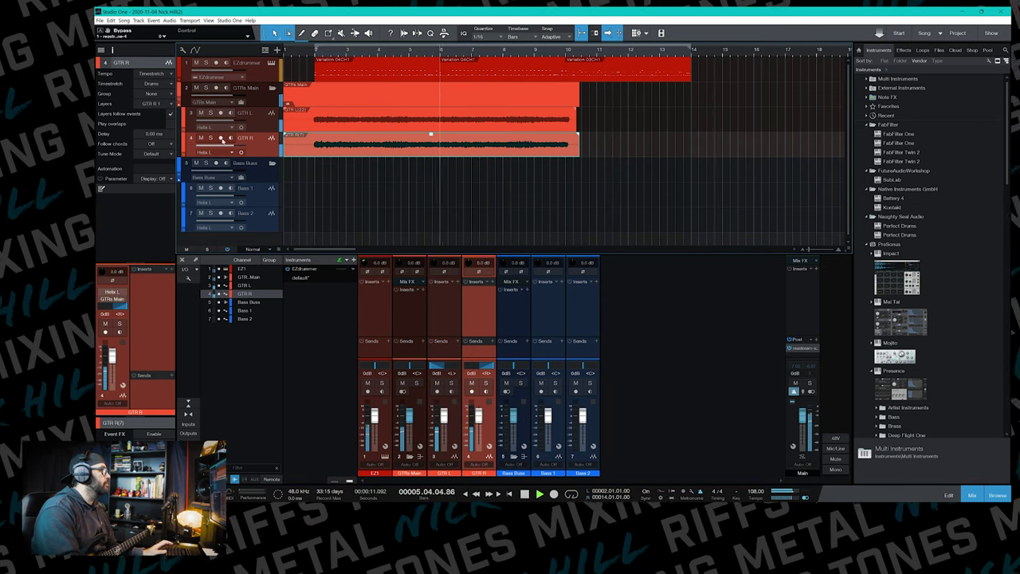
pyautogui.click(206, 62)
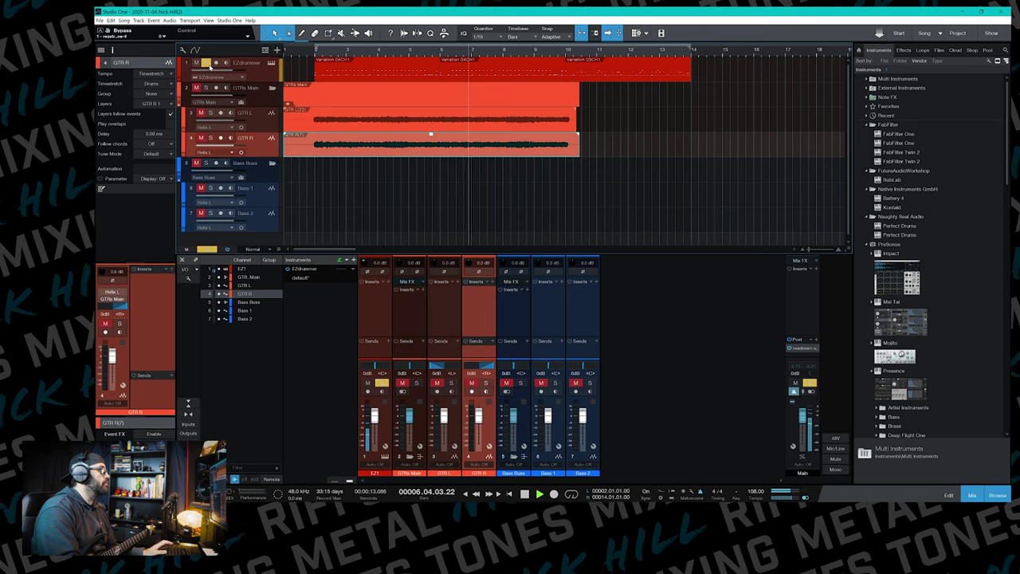
pyautogui.click(206, 63)
pyautogui.click(205, 88)
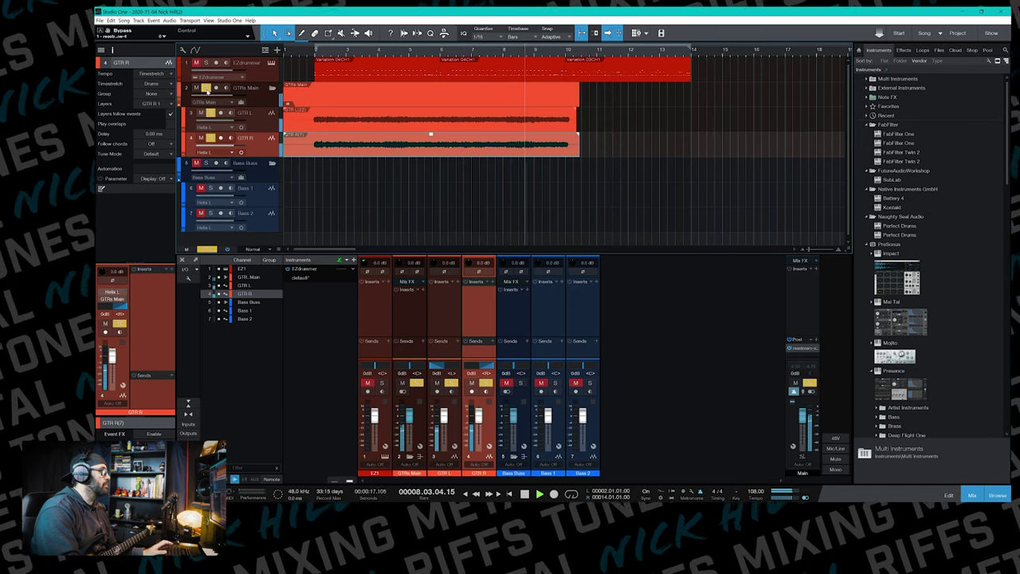
pyautogui.click(205, 88)
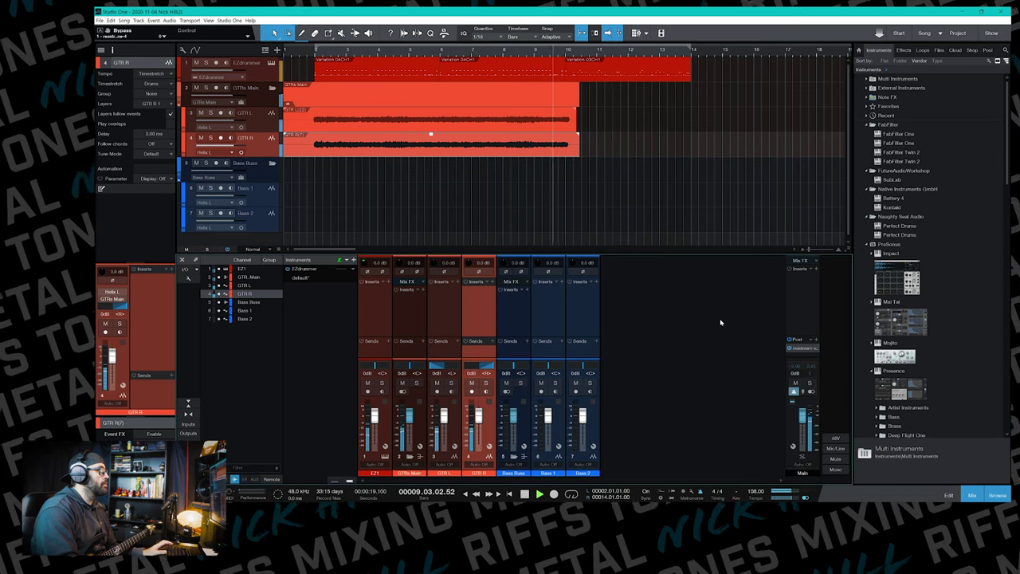
pyautogui.press('space')
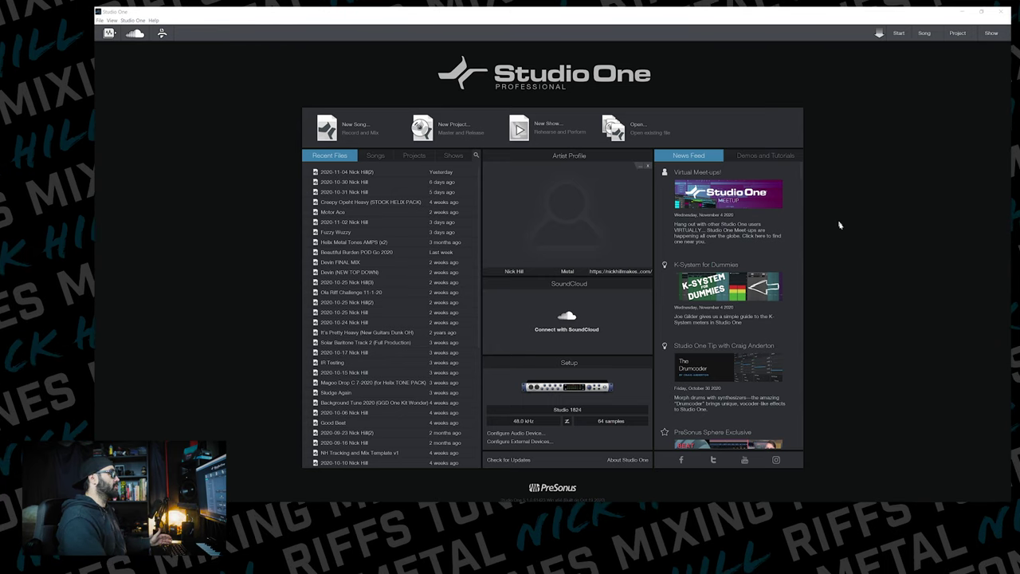
# Step: Open Options from the Studio One menu to the Audio Device page showing Studio USB at 64 samples, 48.0 kHz
pyautogui.click(878, 243)
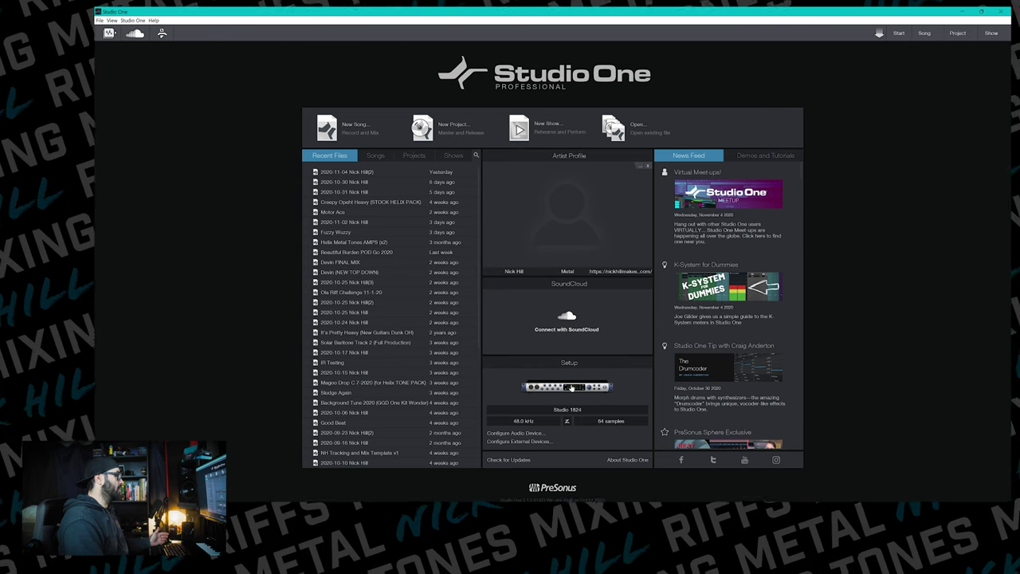
pyautogui.click(572, 387)
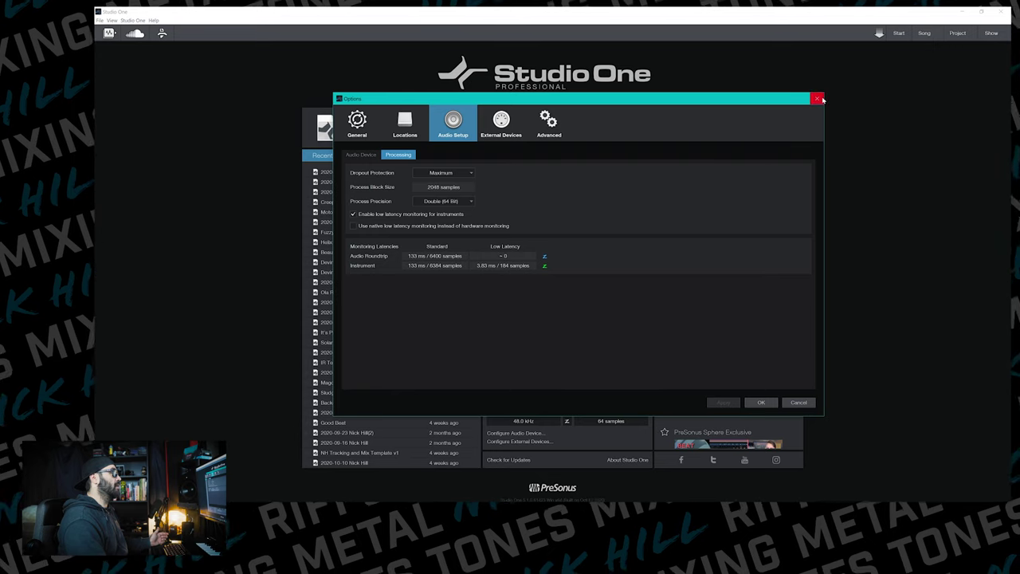
pyautogui.click(819, 99)
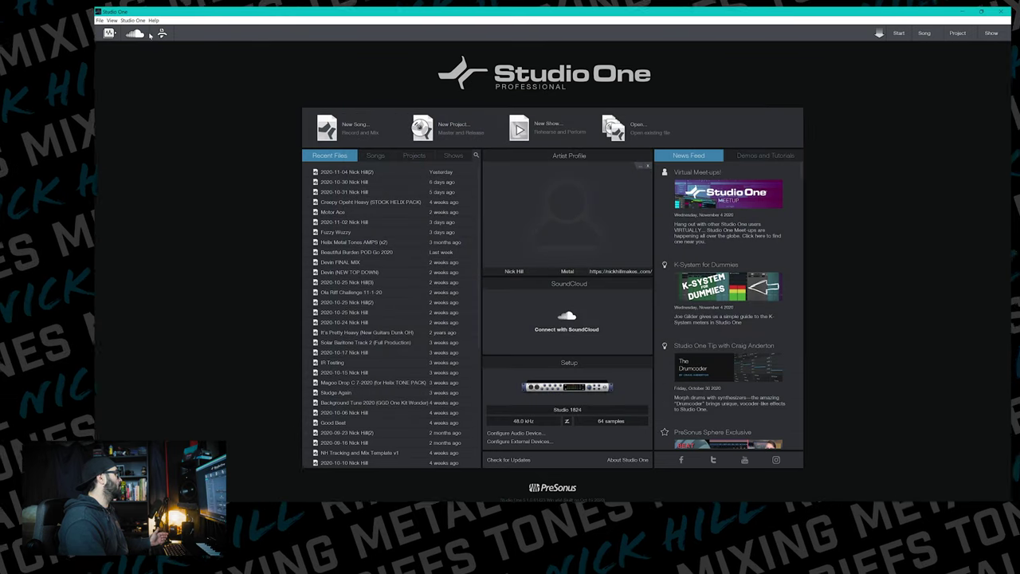
pyautogui.click(133, 21)
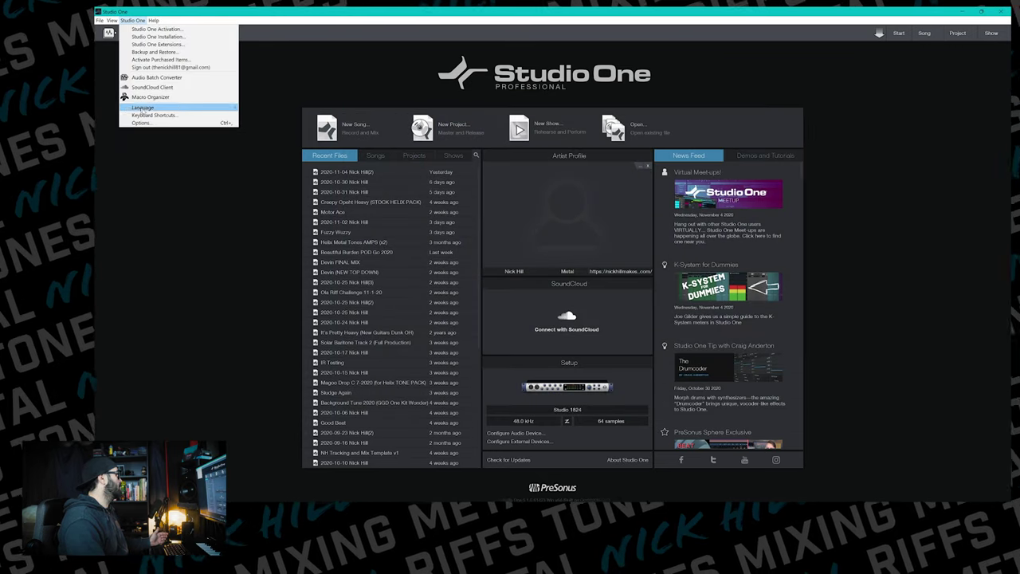
pyautogui.click(160, 123)
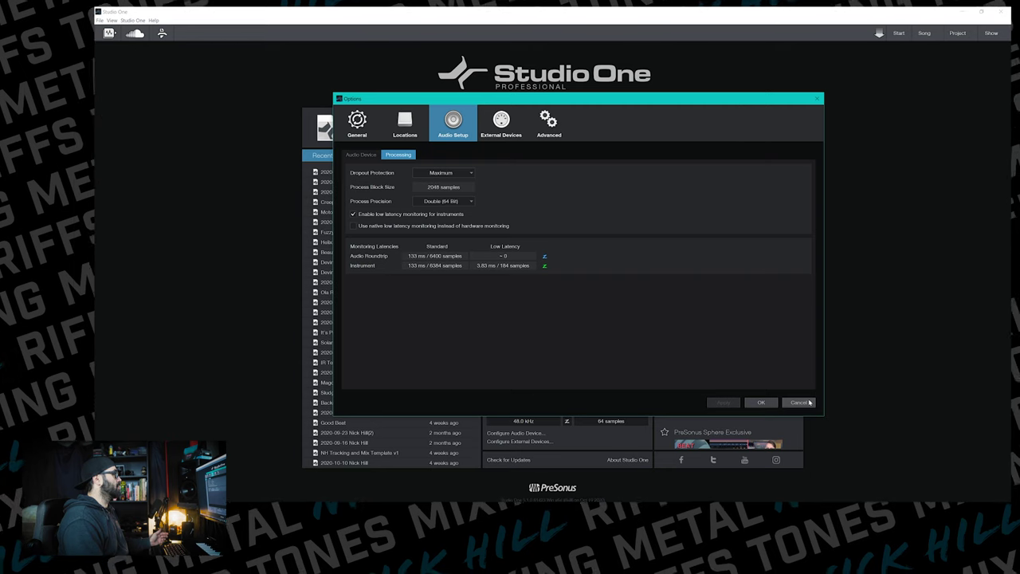
pyautogui.click(357, 155)
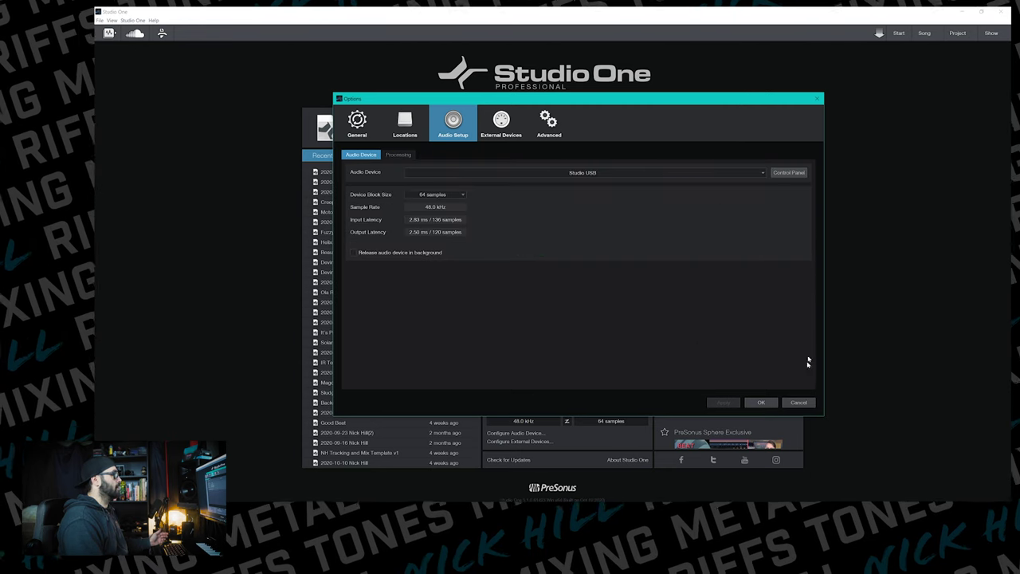
pyautogui.click(798, 401)
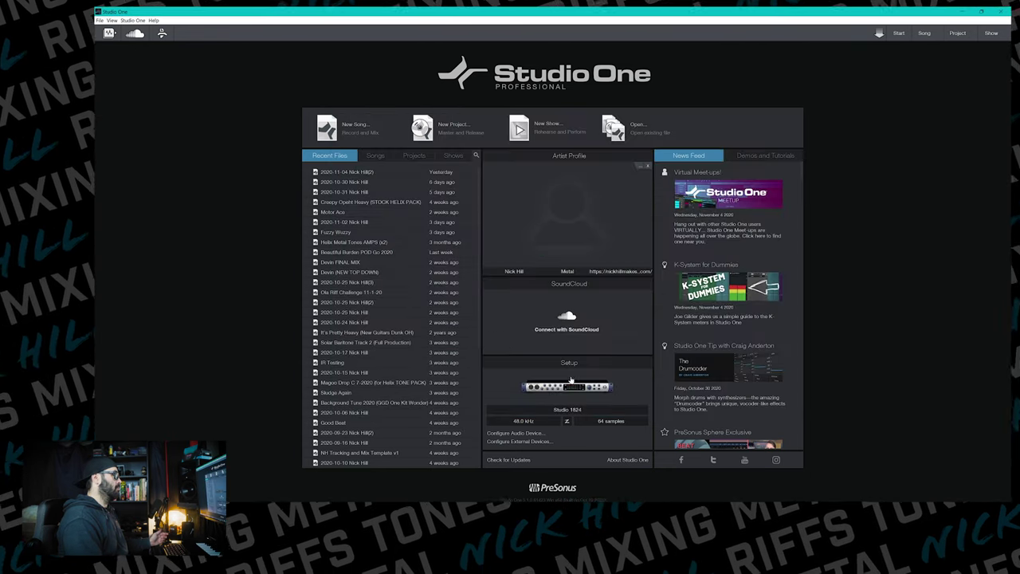
pyautogui.click(571, 381)
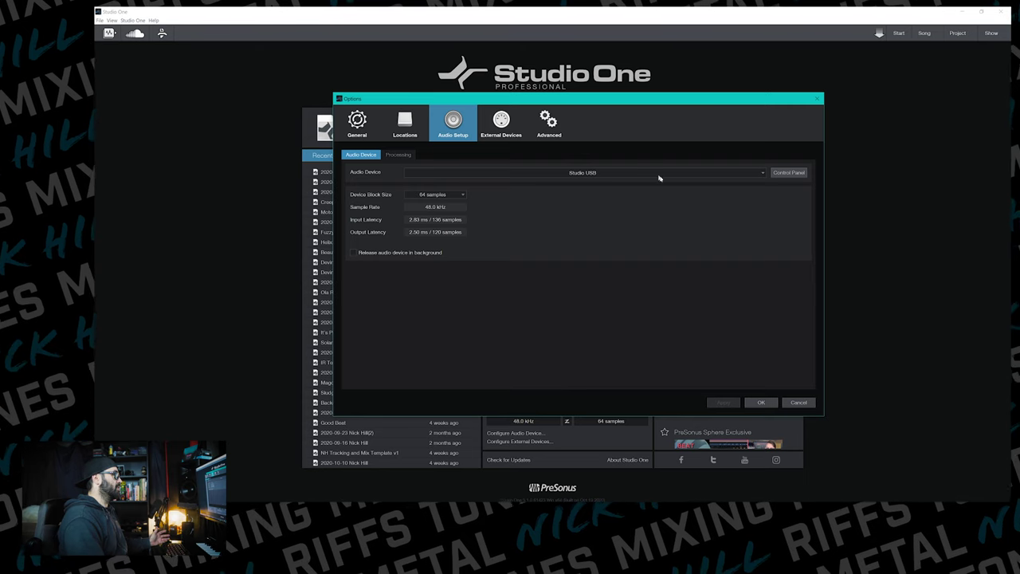
pyautogui.click(761, 173)
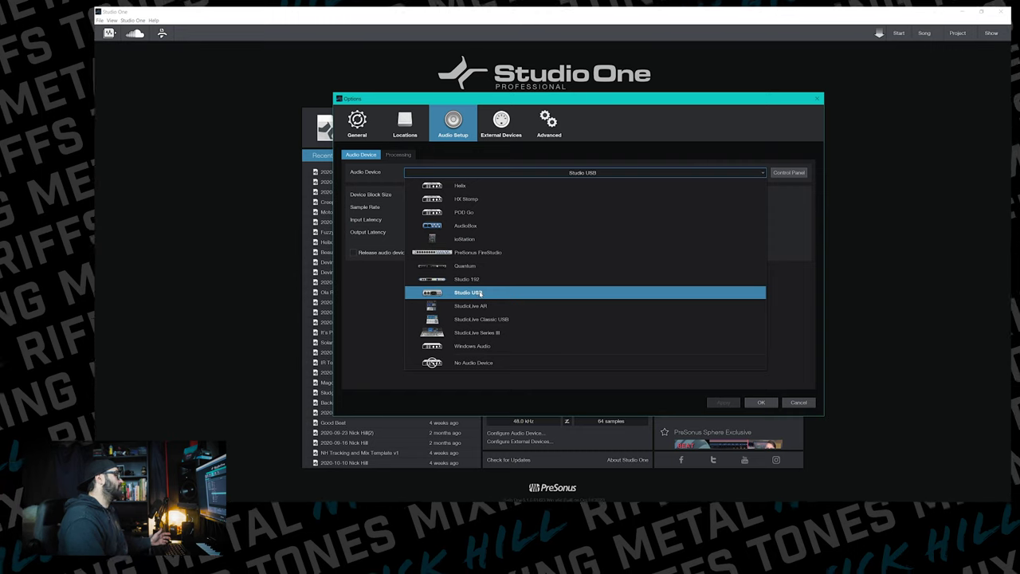
pyautogui.click(479, 293)
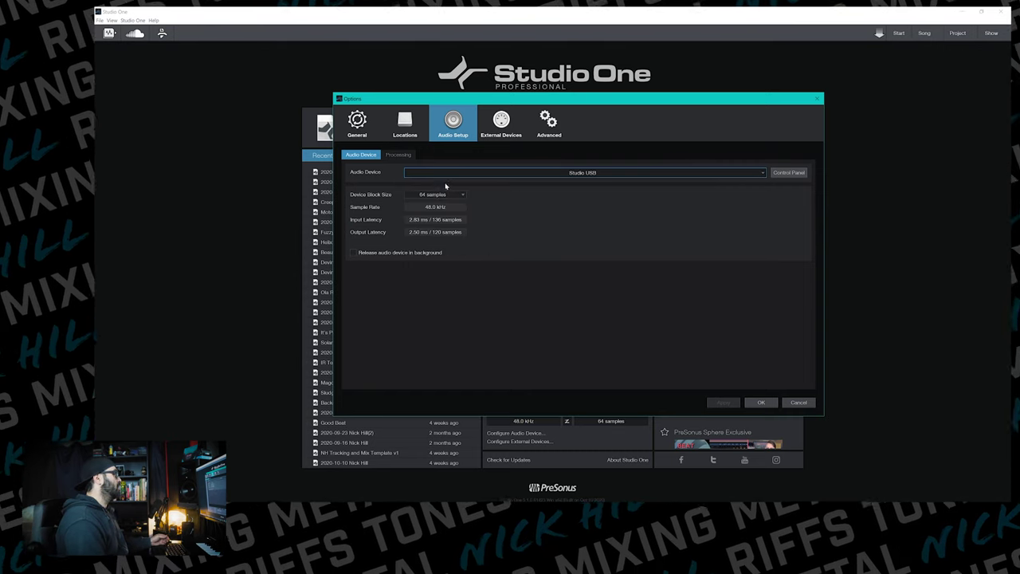
pyautogui.click(460, 196)
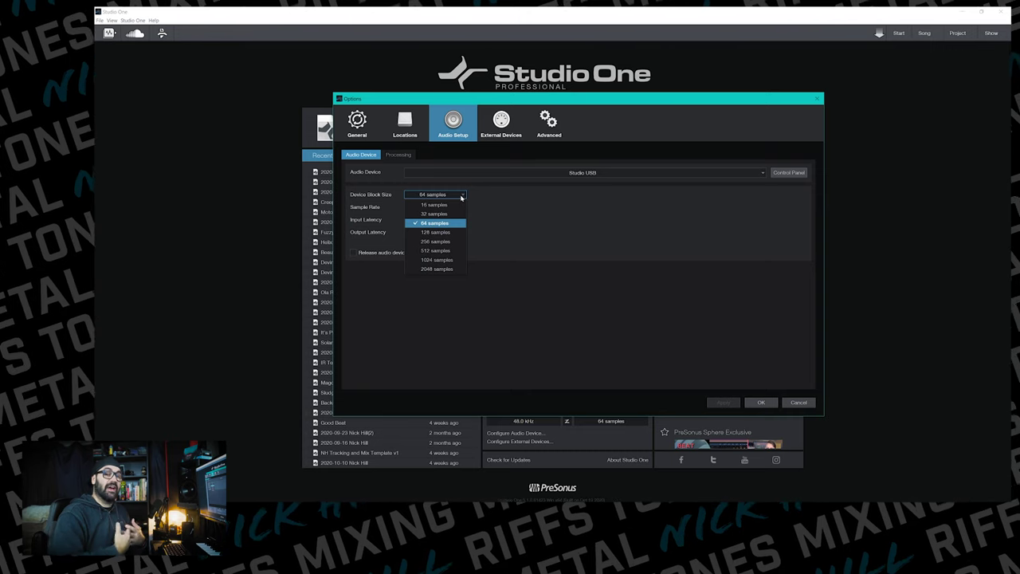
pyautogui.click(460, 196)
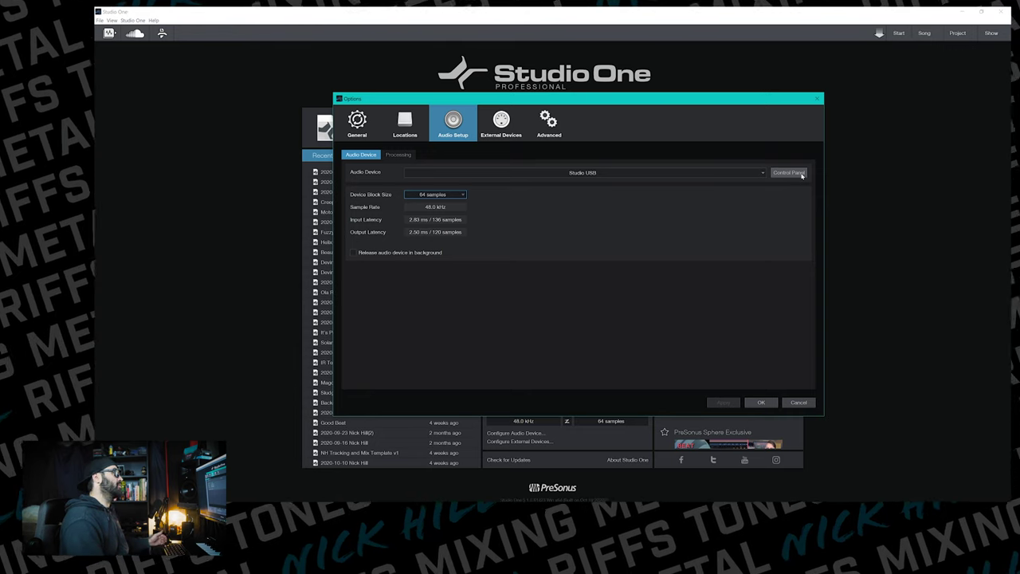
pyautogui.click(802, 174)
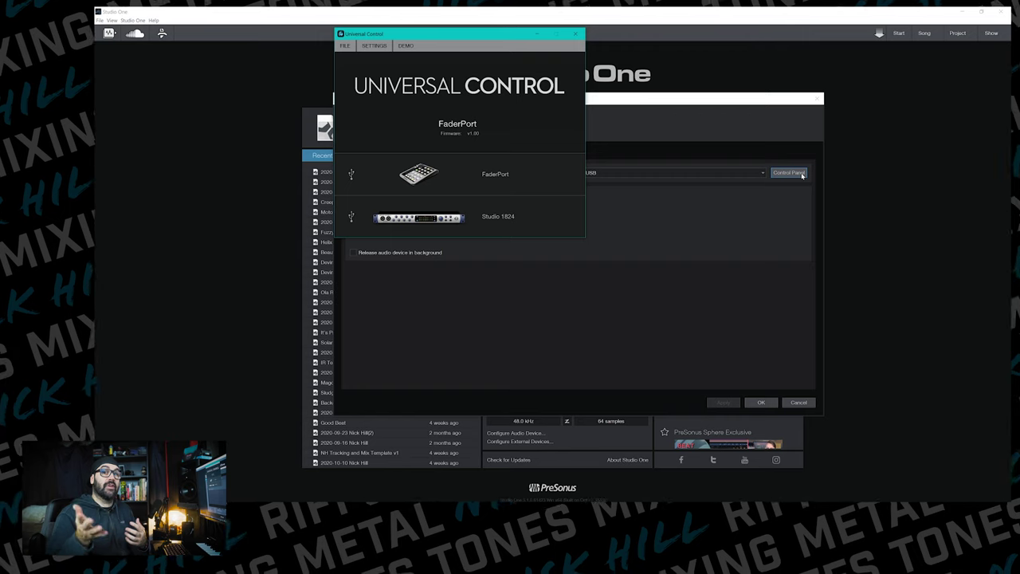
pyautogui.click(440, 222)
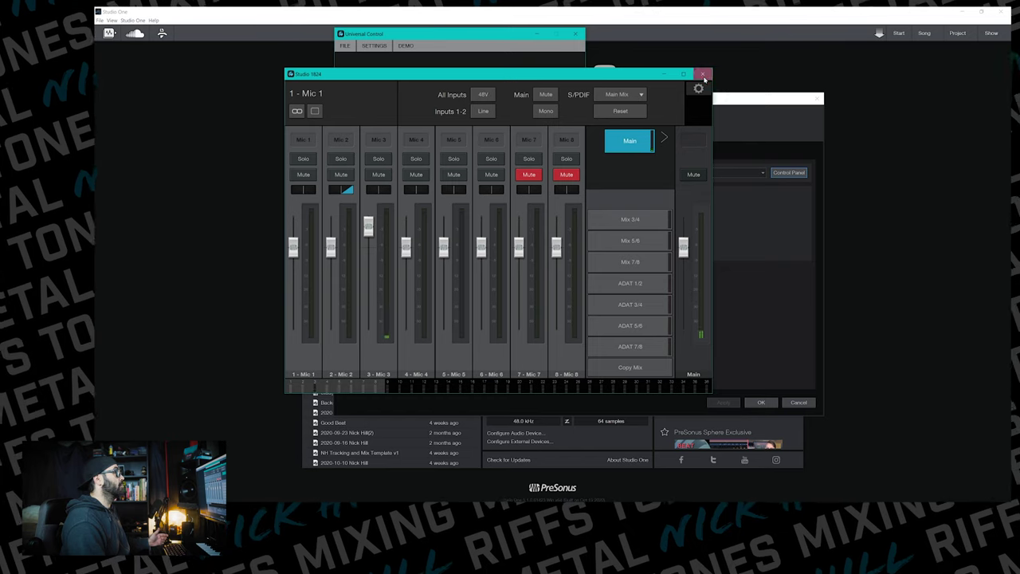
pyautogui.click(701, 74)
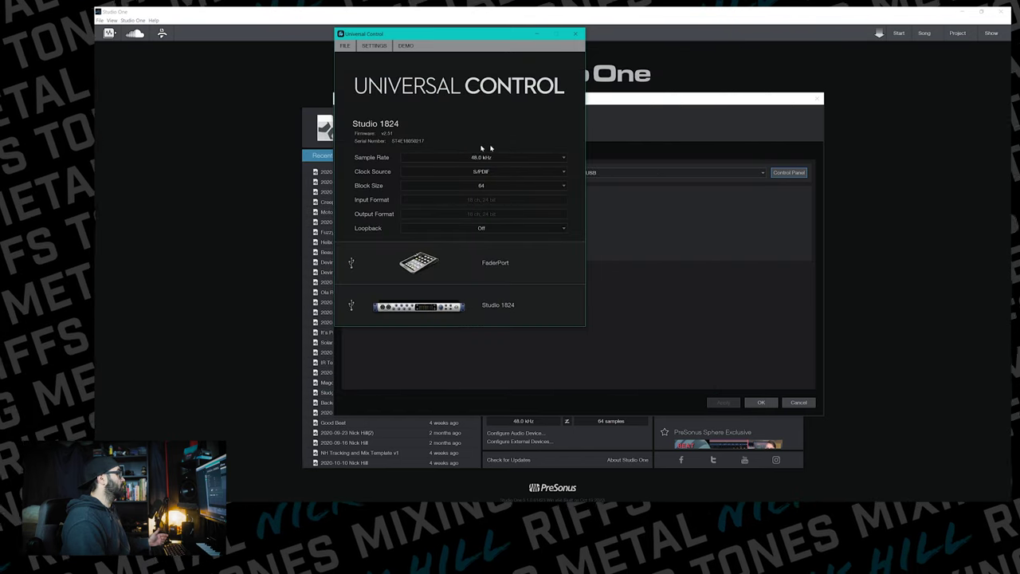
pyautogui.click(539, 157)
pyautogui.click(530, 157)
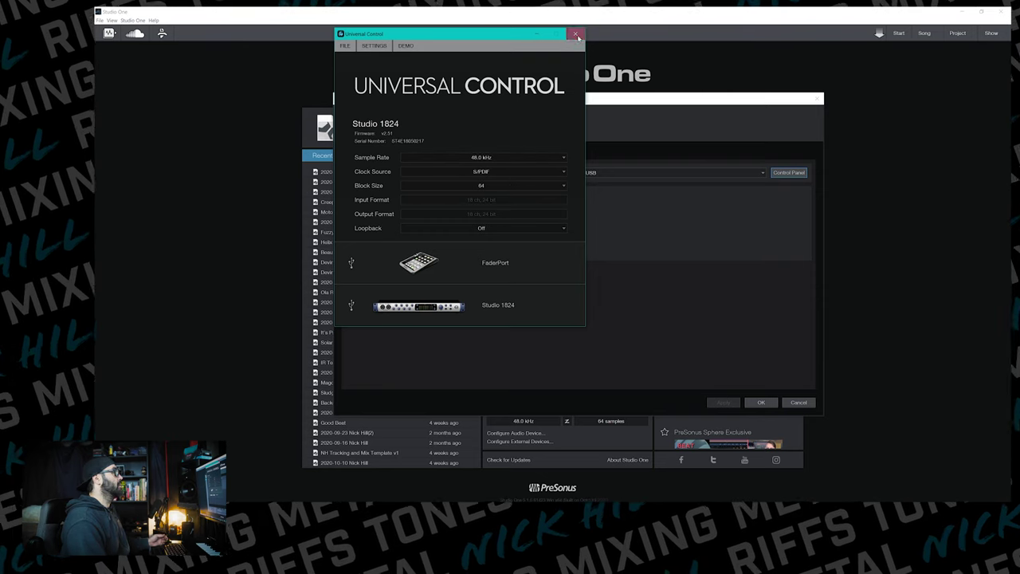
pyautogui.click(575, 33)
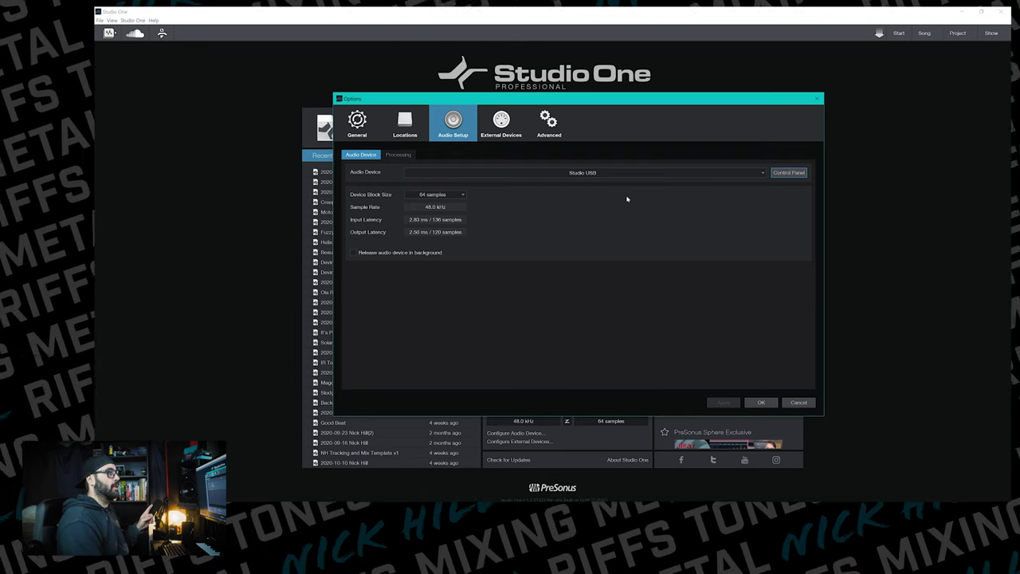
# Step: Confirm Process Precision stays Double (64 Bit), then view External Devices listing Komplete Kontrol and FaderPort
pyautogui.click(394, 155)
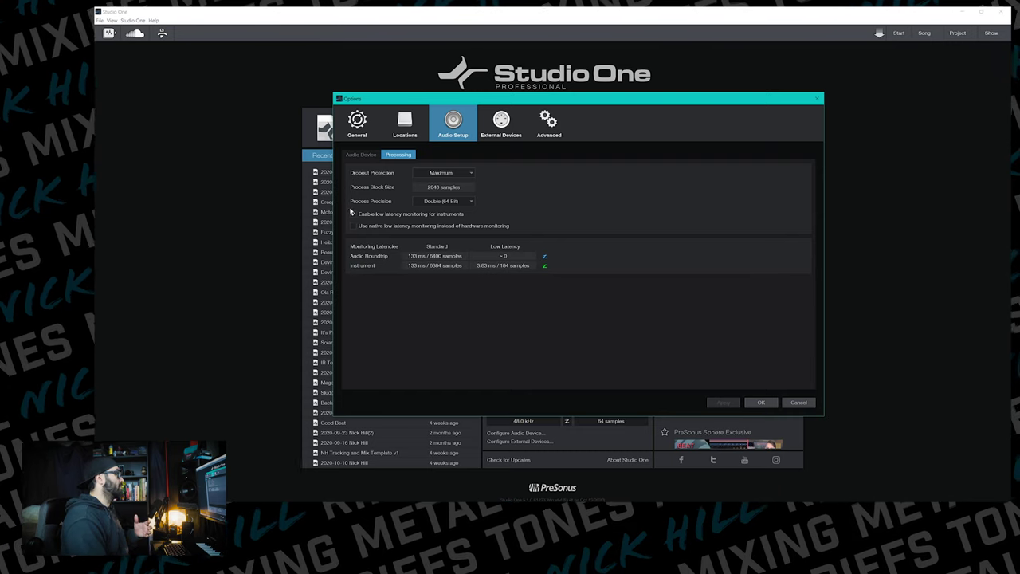
pyautogui.click(448, 201)
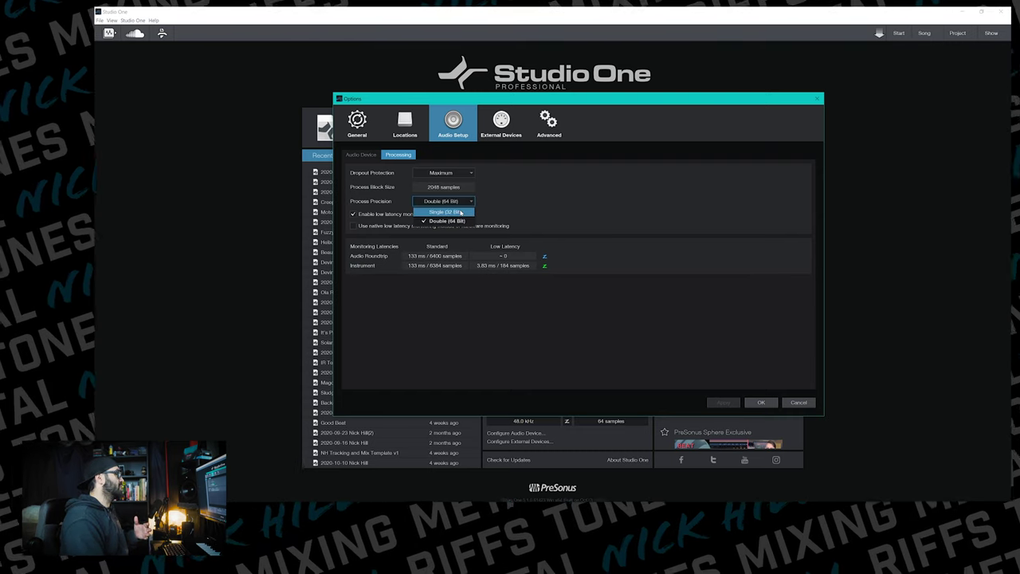
pyautogui.click(580, 203)
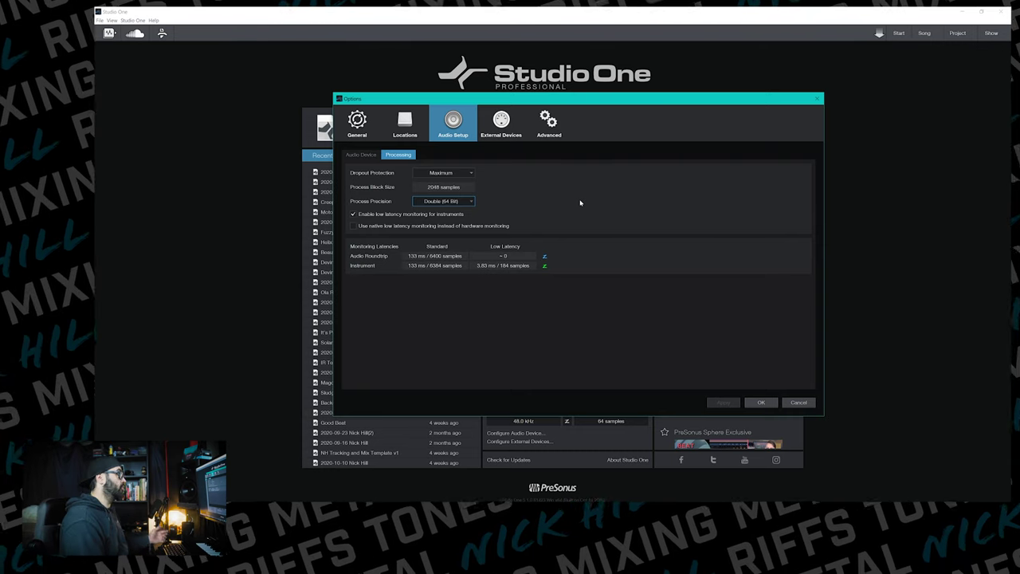
pyautogui.click(456, 204)
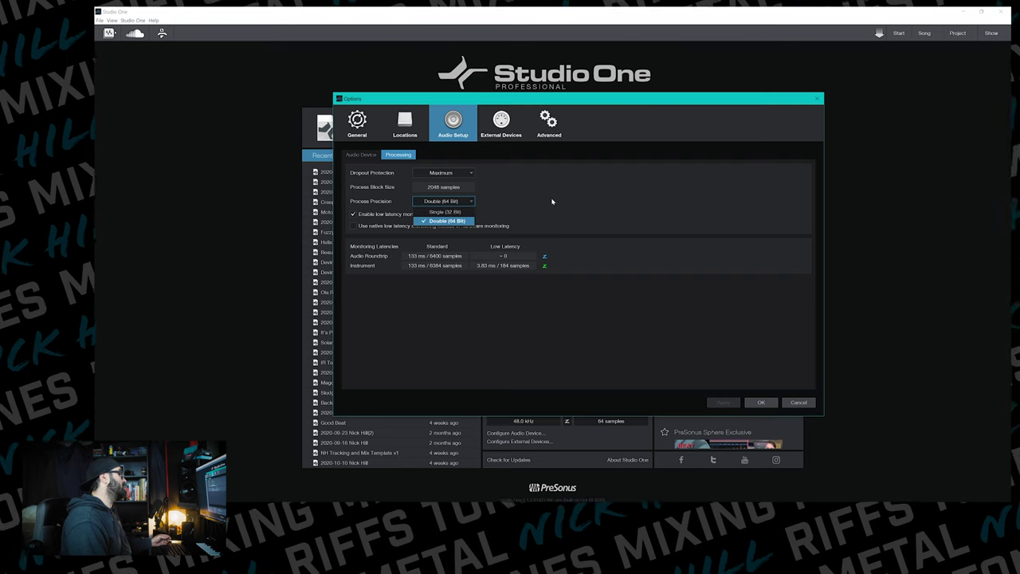
pyautogui.click(624, 209)
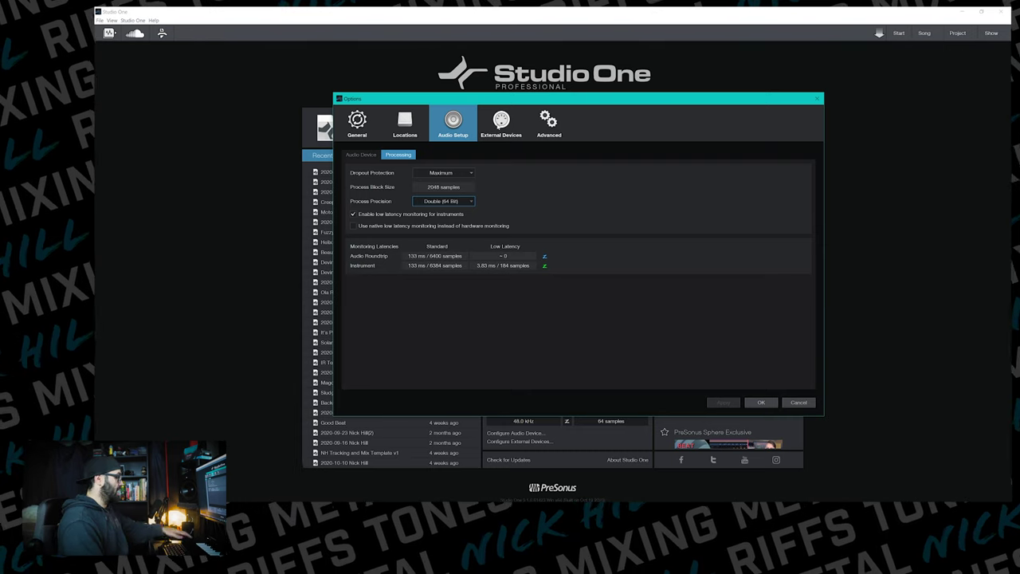
pyautogui.click(500, 124)
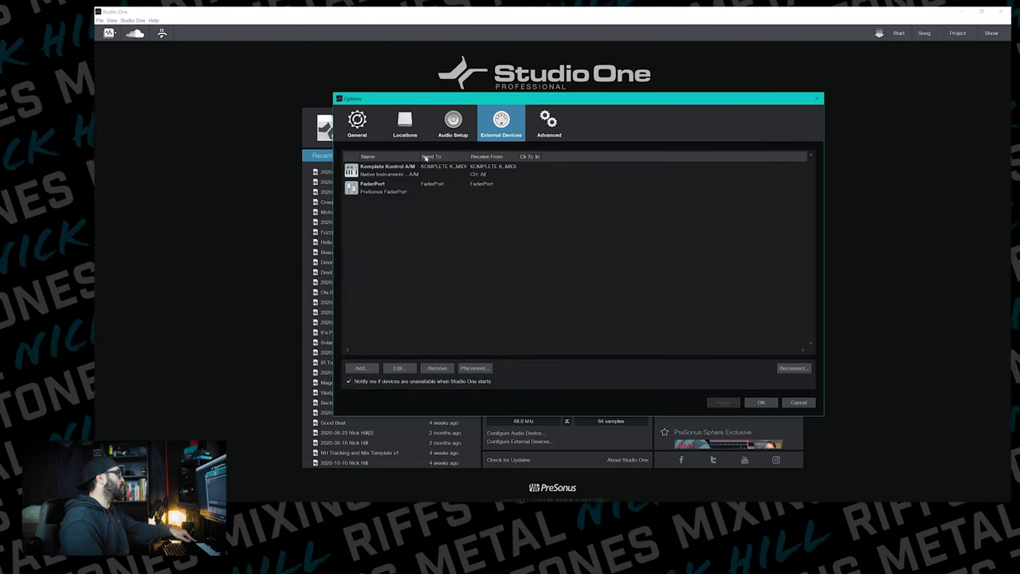
# Step: Browse the Native Instruments folder in Add Device without adding one, then select FaderPort and close Options with OK
pyautogui.moveTo(421, 156); pyautogui.dragTo(480, 156)
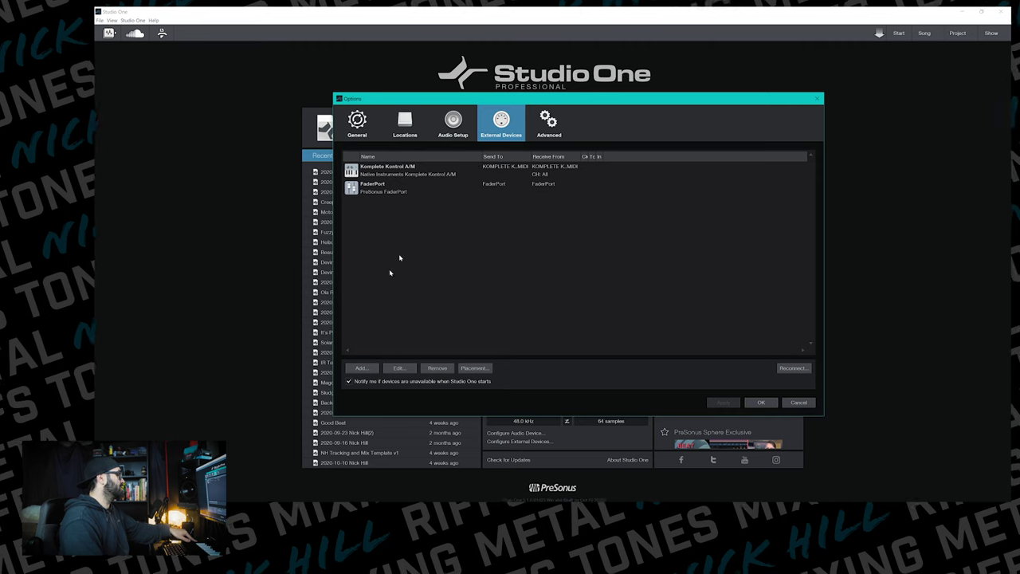
pyautogui.click(359, 369)
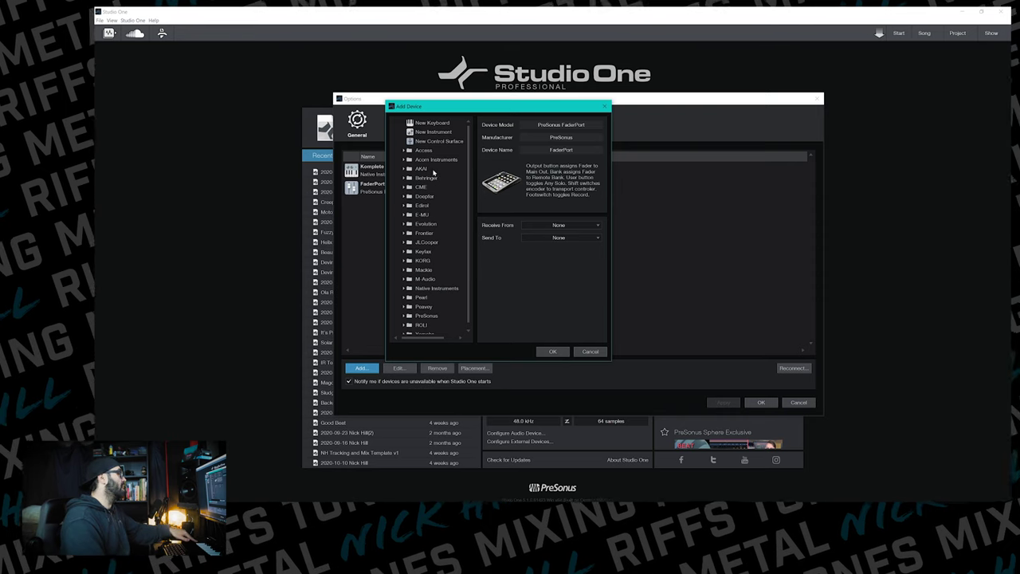
pyautogui.doubleClick(434, 288)
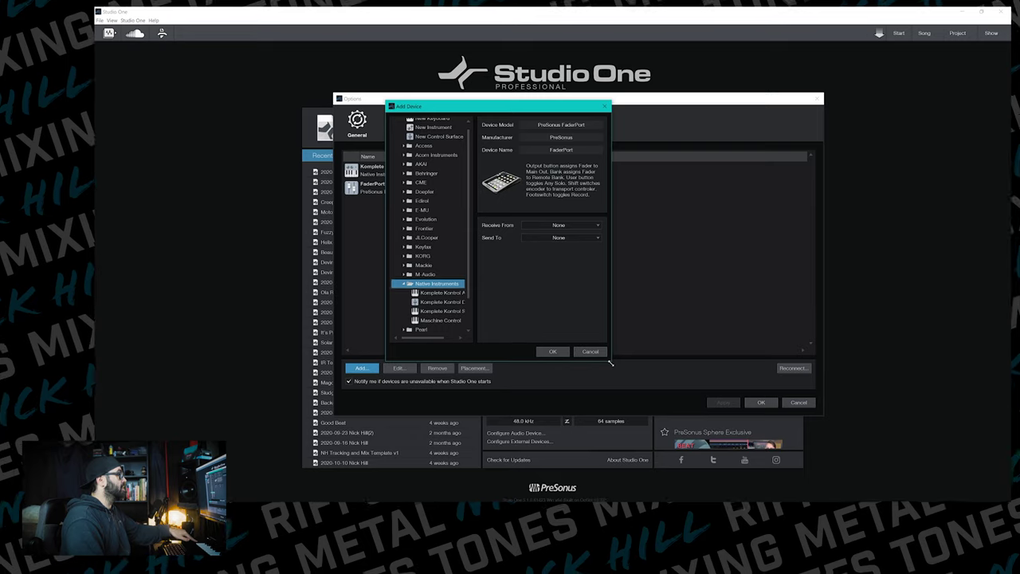
pyautogui.moveTo(608, 360); pyautogui.dragTo(863, 383)
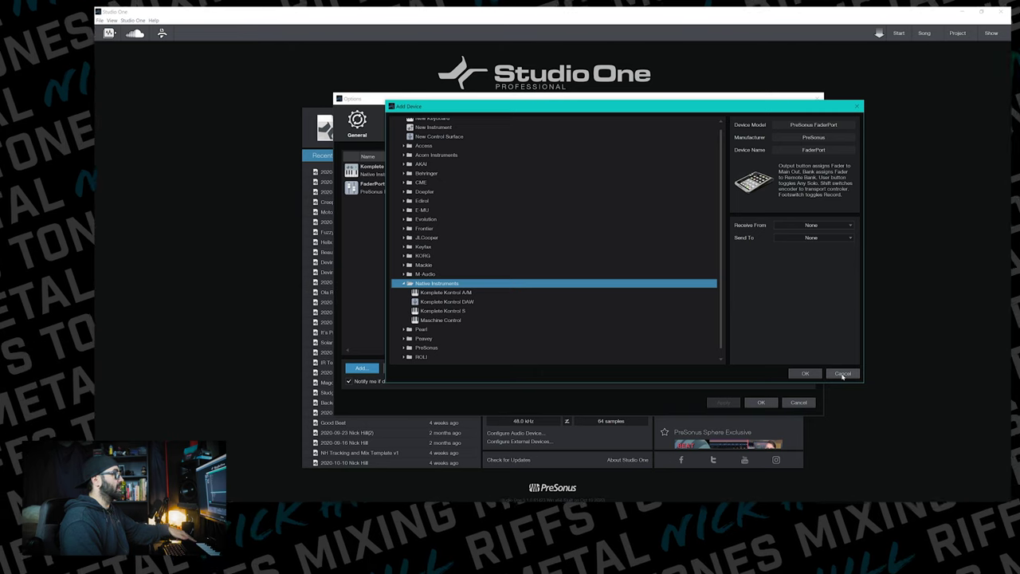
pyautogui.click(843, 373)
pyautogui.click(408, 193)
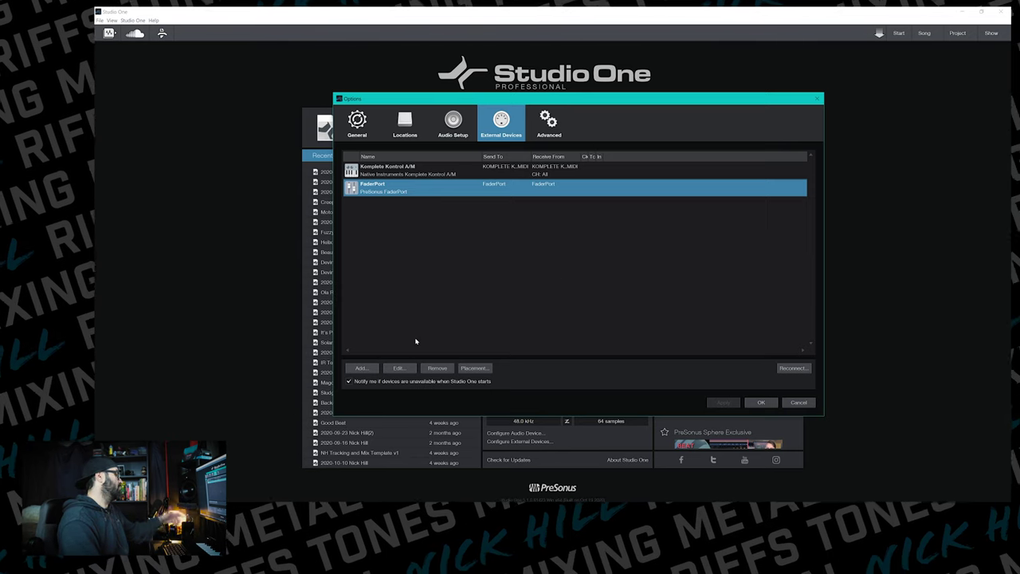
pyautogui.click(773, 404)
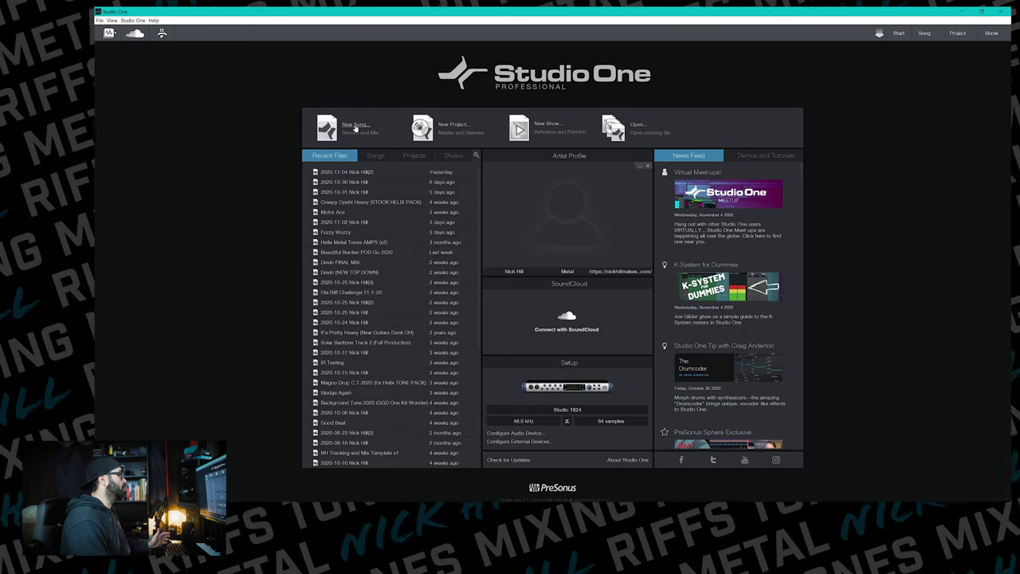
# Step: Create an Empty Song keeping 48.0 kHz, 24 Bit and Bars, with tempo set to 120 BPM
pyautogui.click(355, 127)
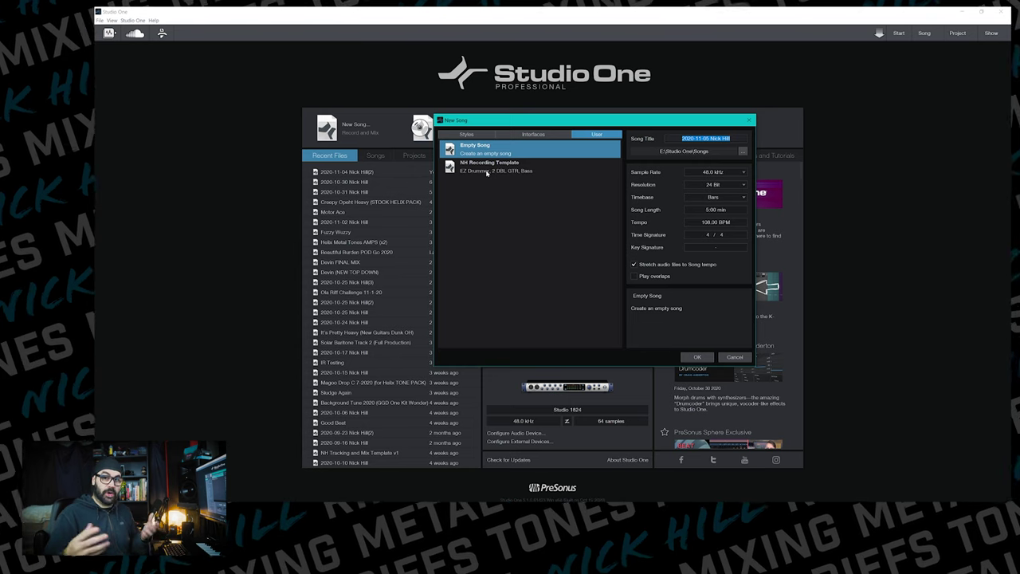
pyautogui.click(745, 172)
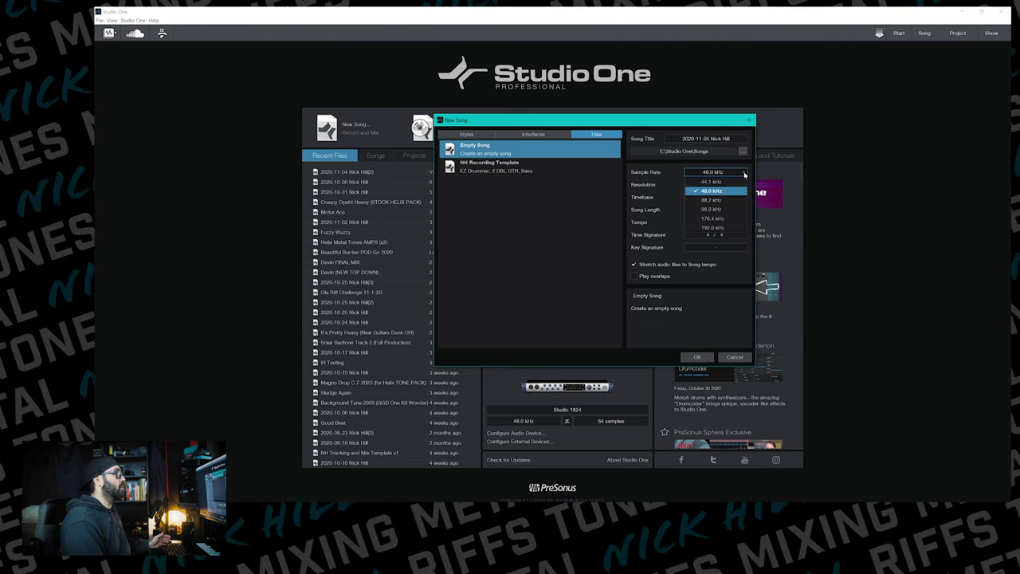
pyautogui.click(744, 173)
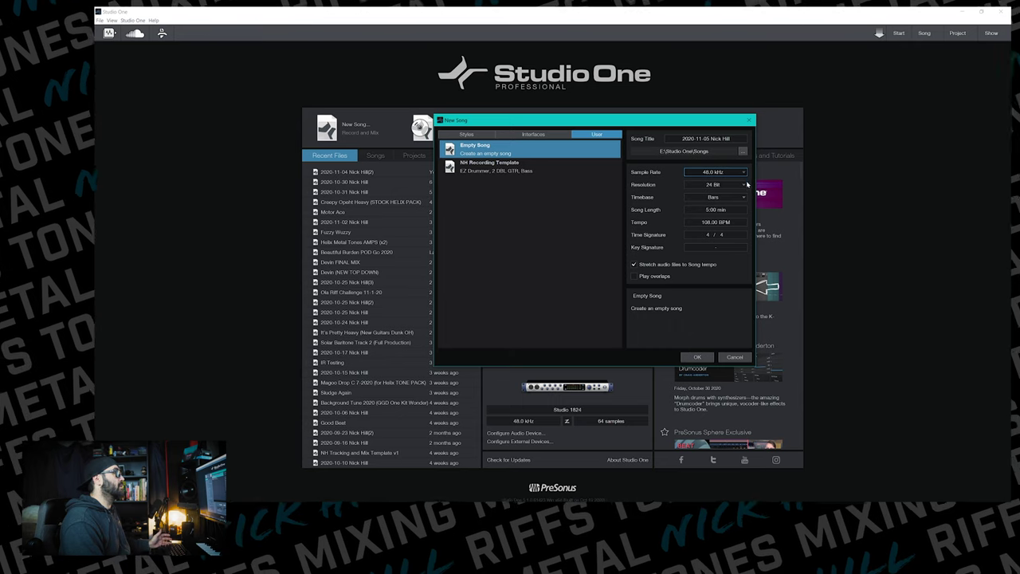
pyautogui.click(743, 185)
pyautogui.click(742, 186)
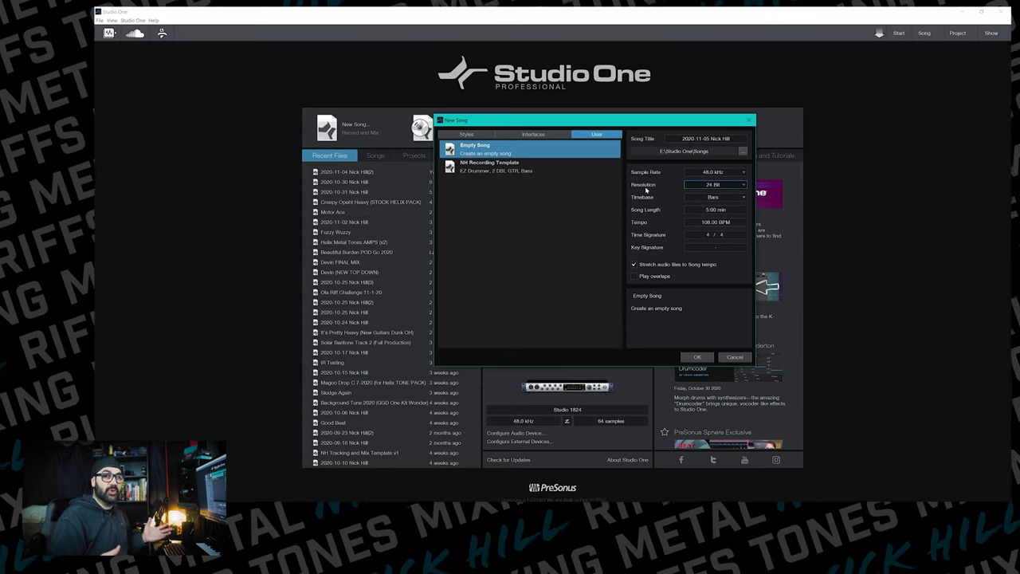
pyautogui.click(743, 198)
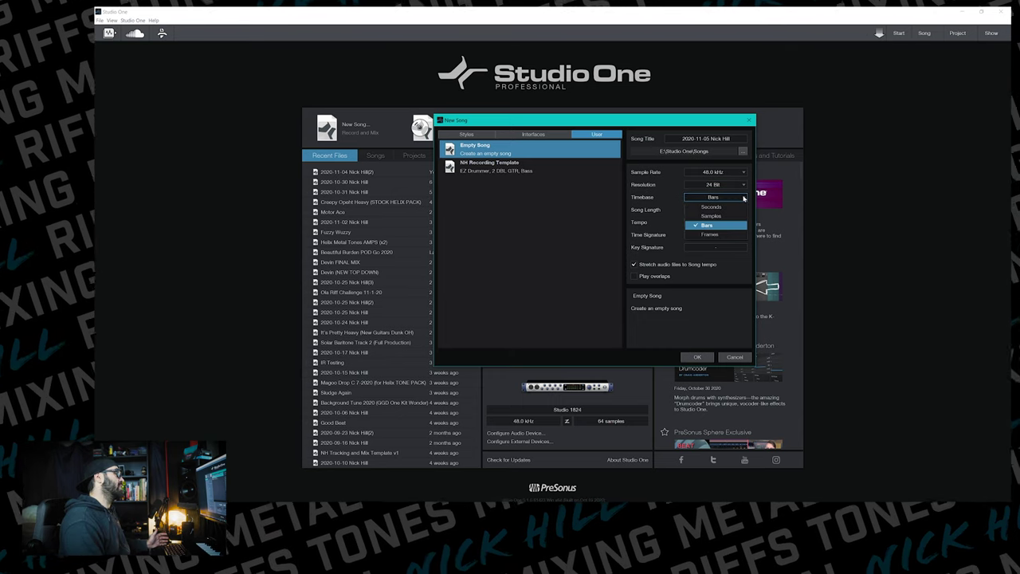
pyautogui.click(743, 198)
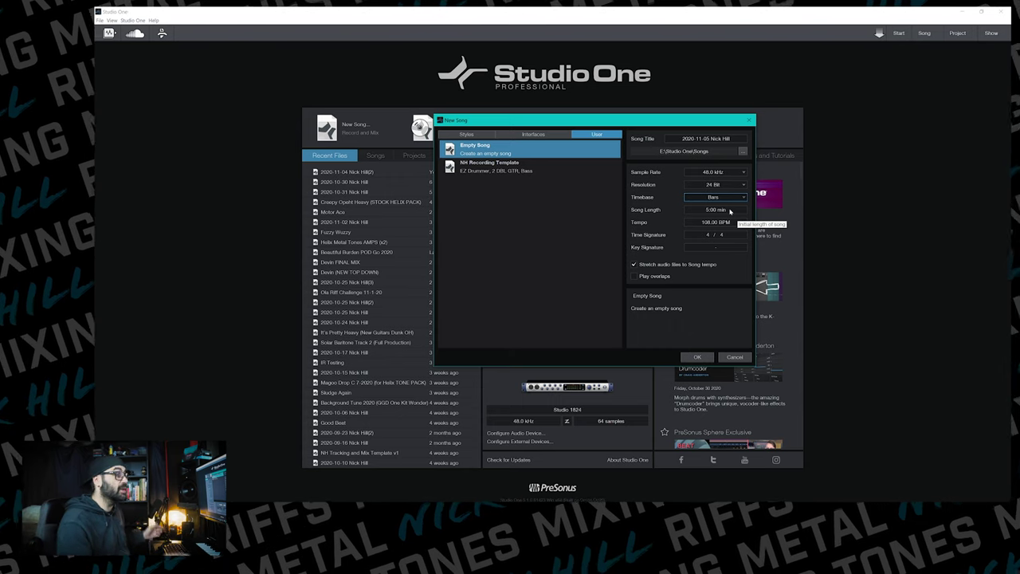
pyautogui.click(705, 222)
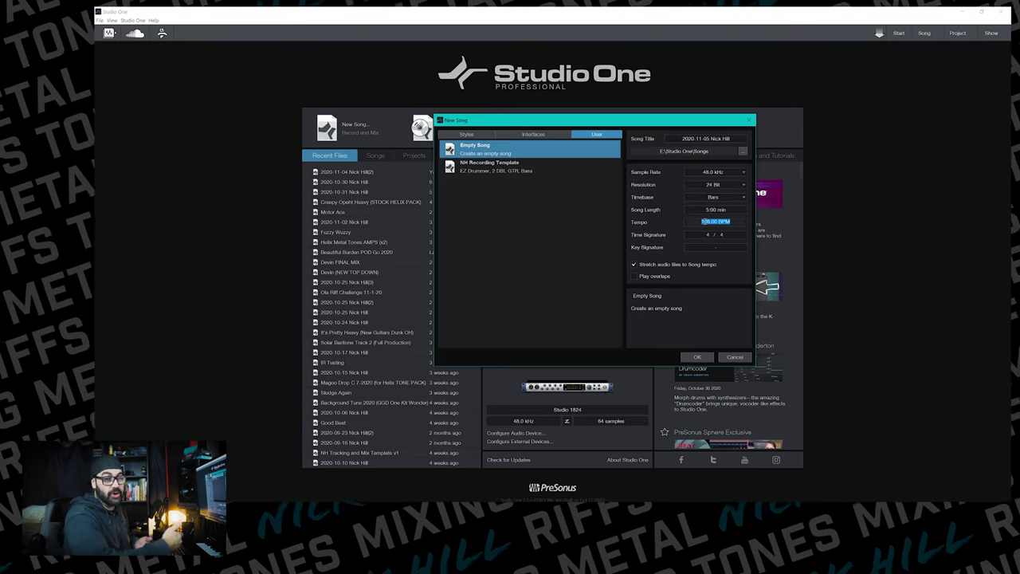
pyautogui.write('1')
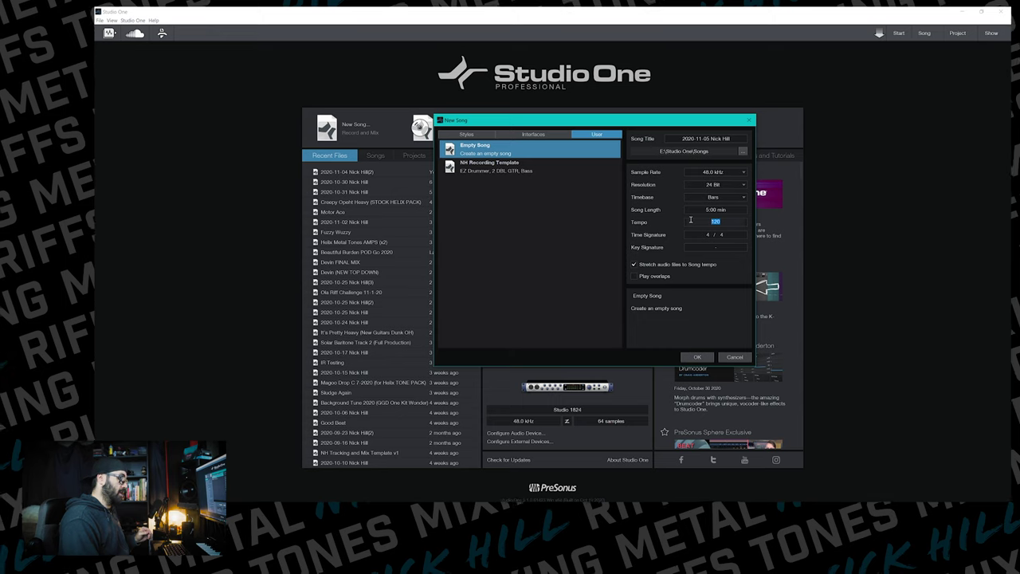
pyautogui.write('20')
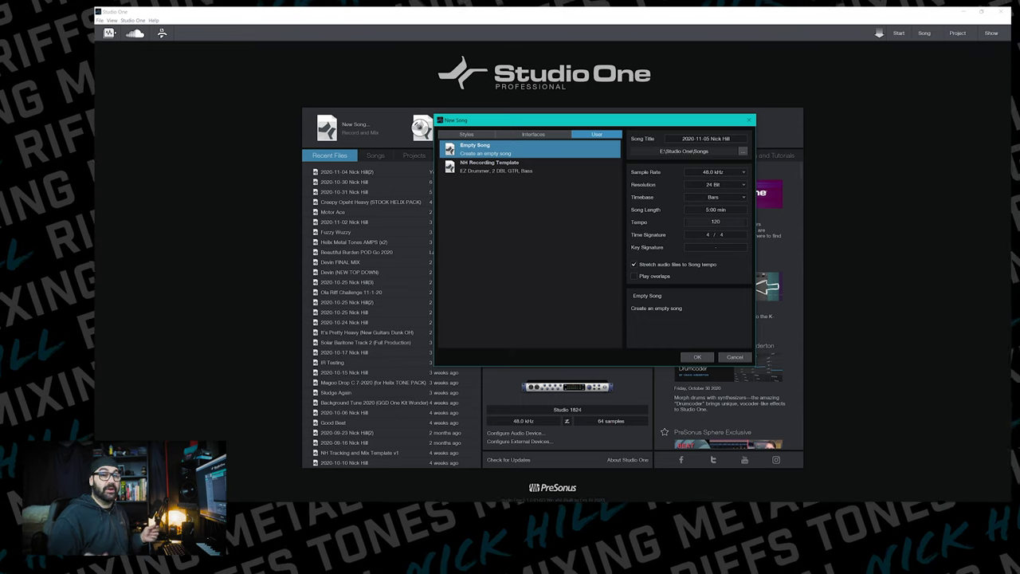
pyautogui.press('Return')
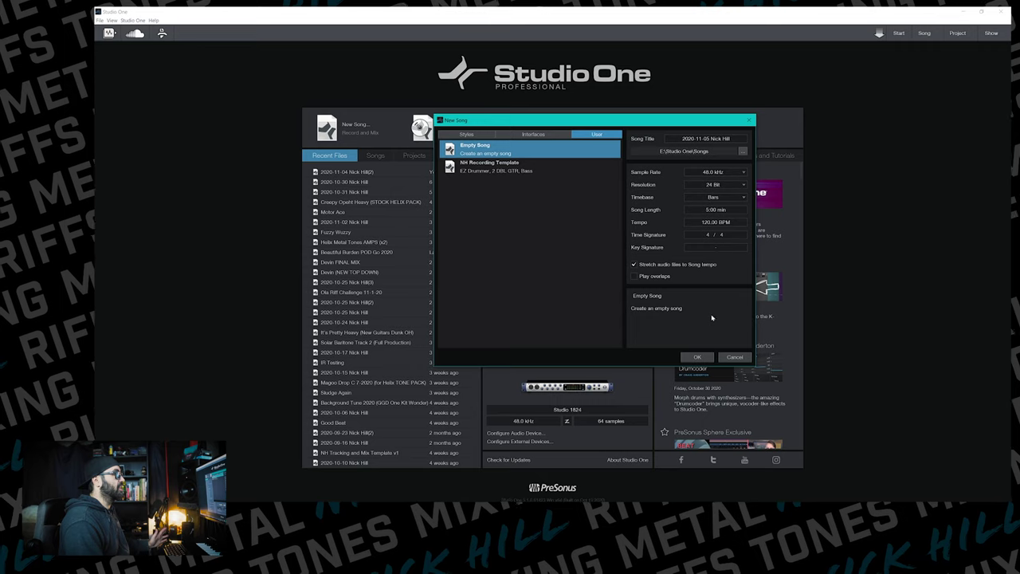
pyautogui.click(704, 356)
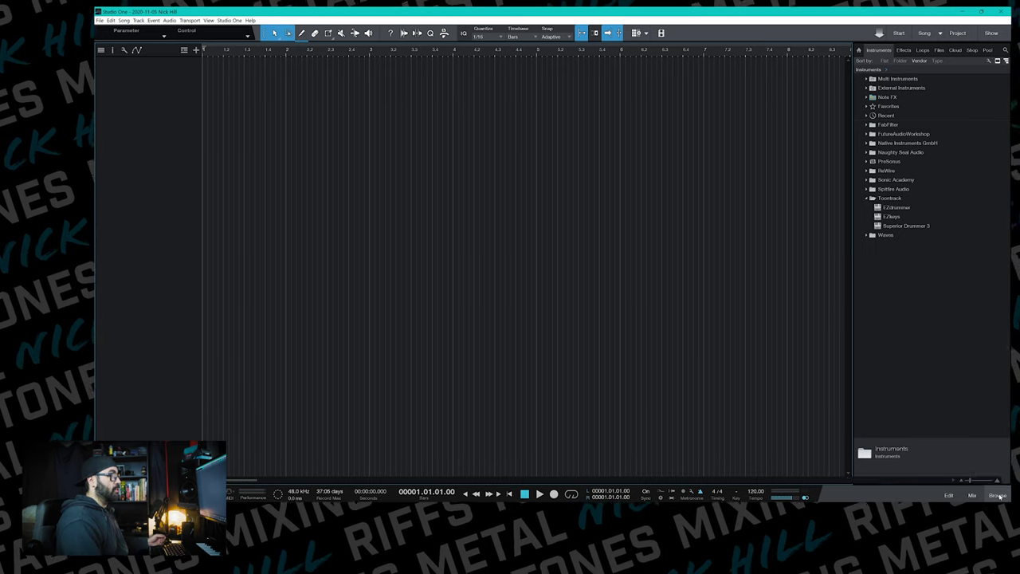
# Step: Hide the browser, cycle the Edit, Mix, Inspector and Browser panels, and finish with the Mix console showing
pyautogui.click(997, 495)
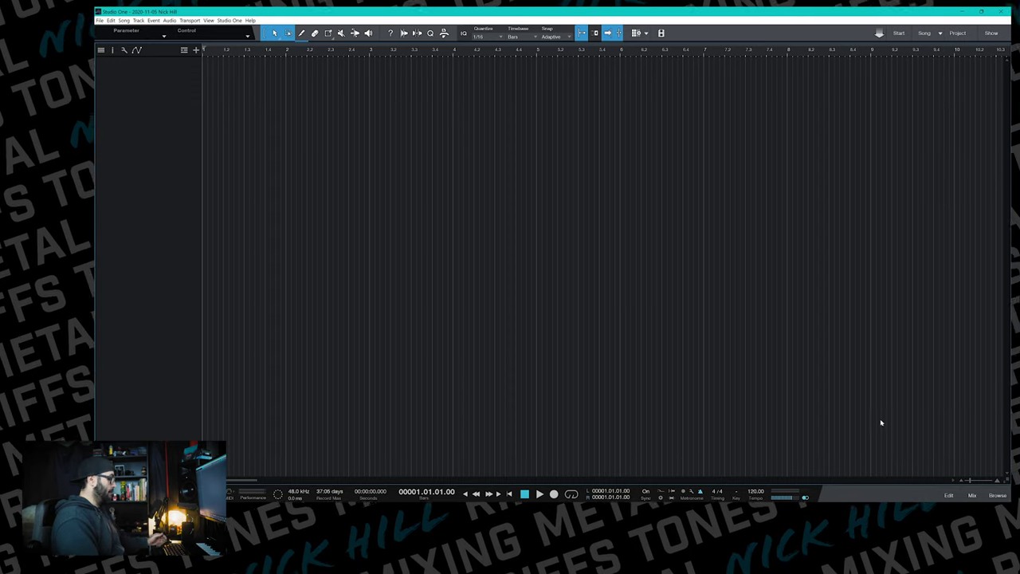
pyautogui.press('F2')
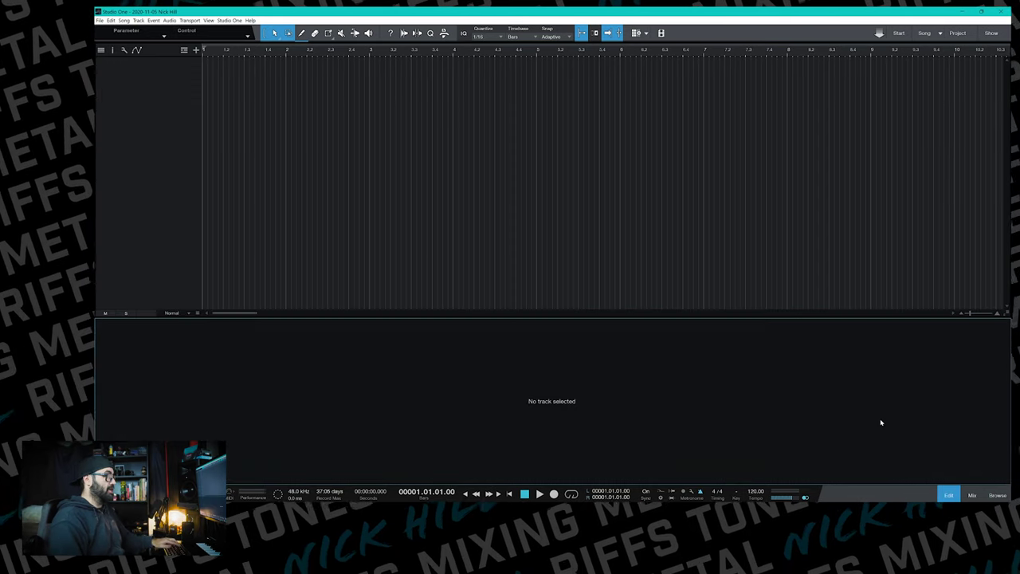
pyautogui.press('F2')
pyautogui.press('F3')
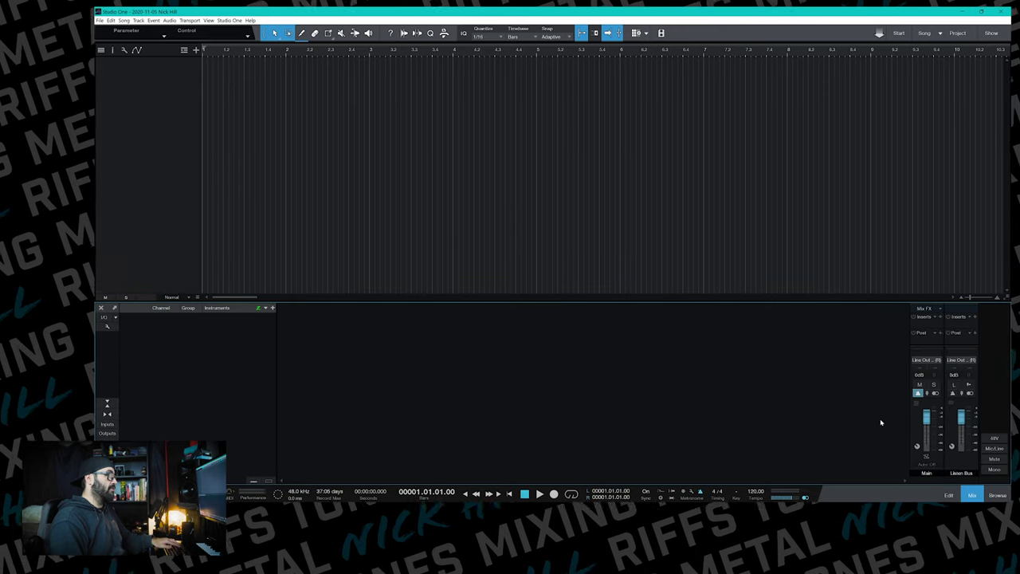
pyautogui.press('F3')
pyautogui.press('F4')
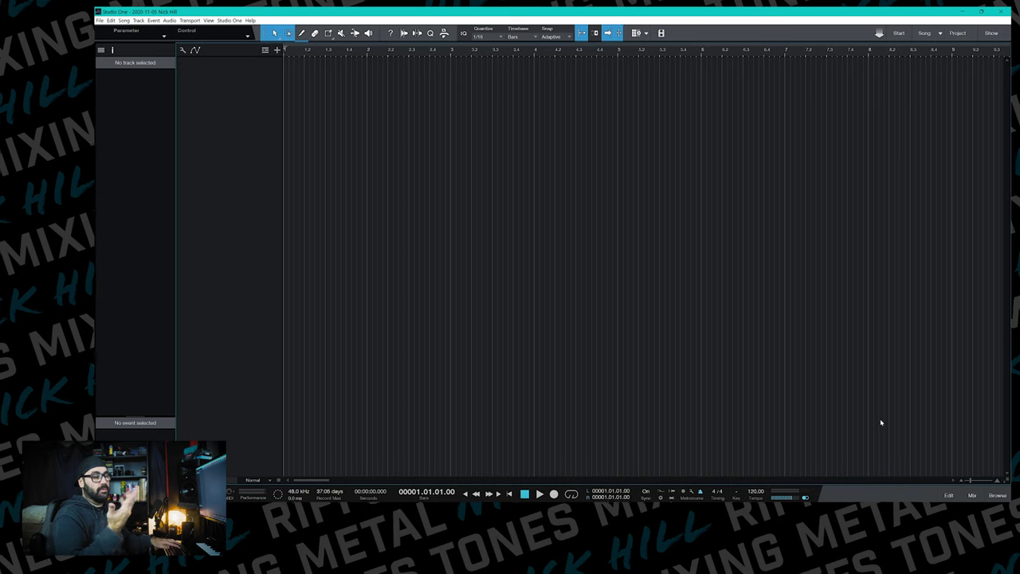
pyautogui.press('F4')
pyautogui.press('F5')
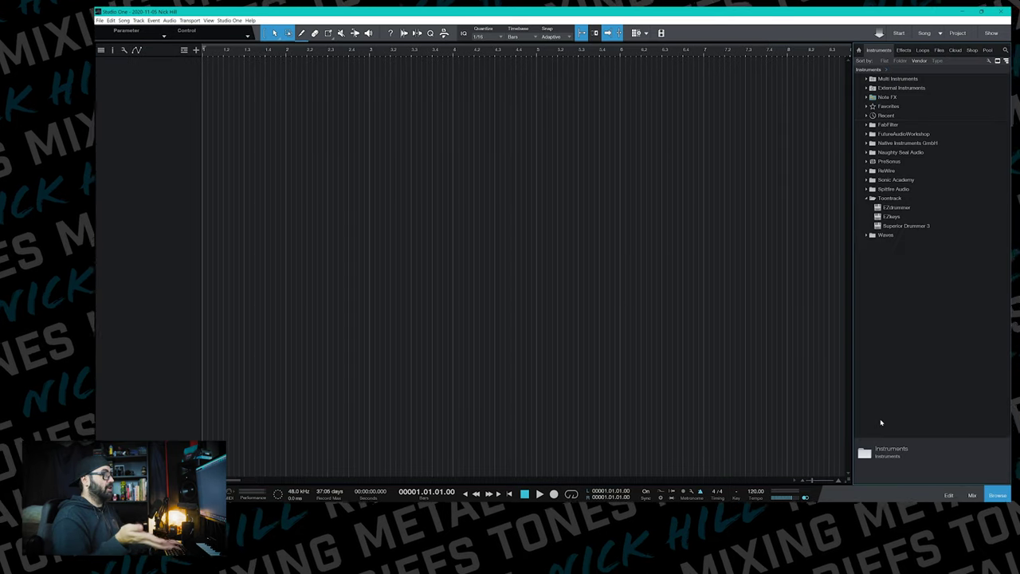
pyautogui.press('F5')
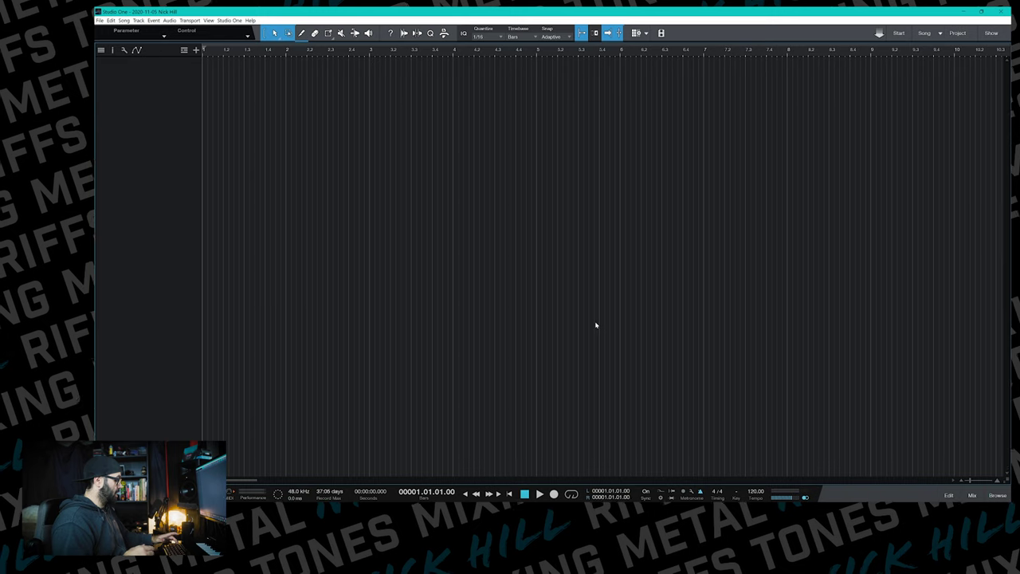
pyautogui.press('F3')
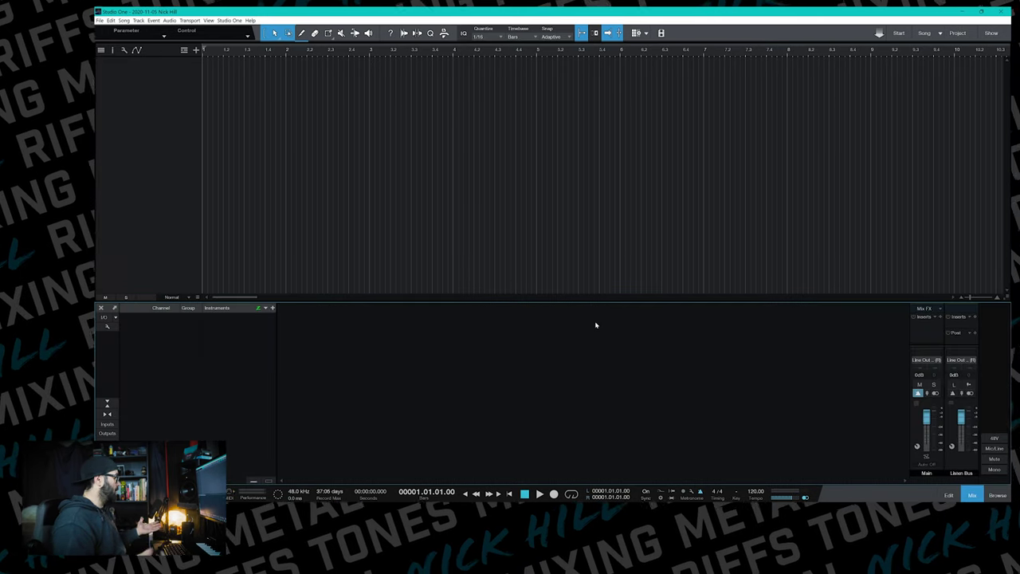
# Step: Open Audio I/O Setup from the mixer's context menu to show the Studio 1824 input channels
pyautogui.click(105, 320)
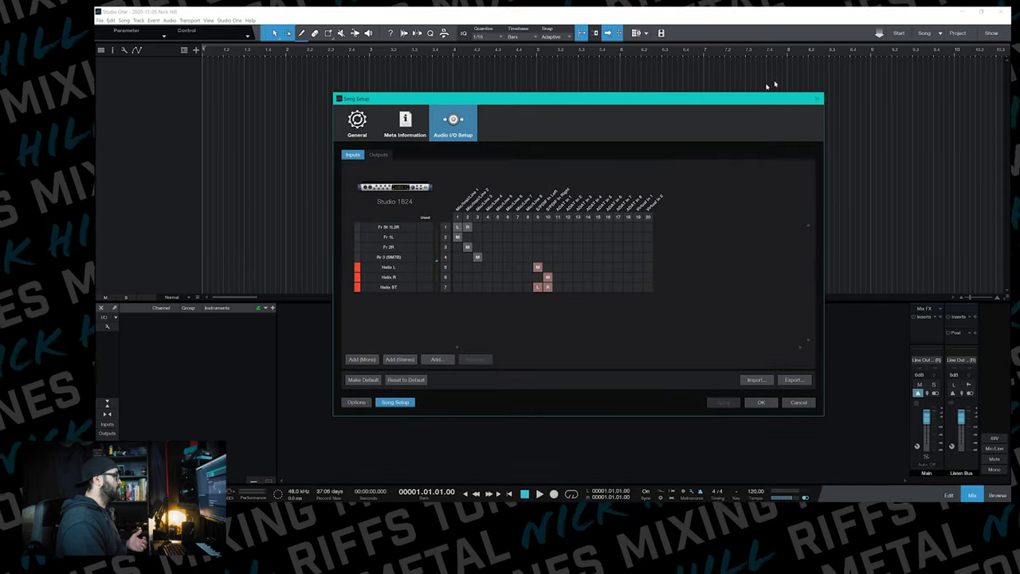
pyautogui.click(816, 98)
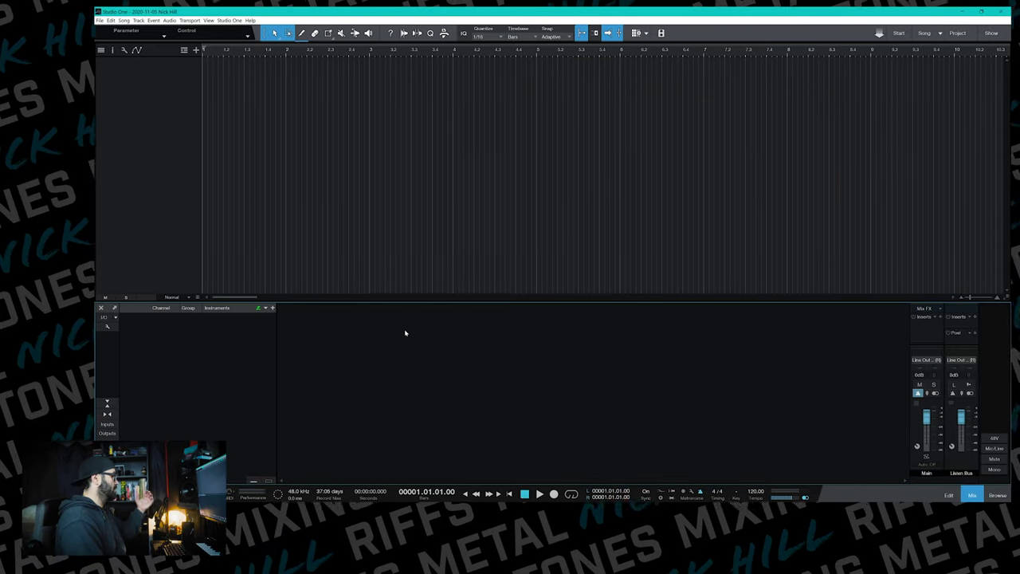
pyautogui.rightClick(412, 349)
pyautogui.click(463, 411)
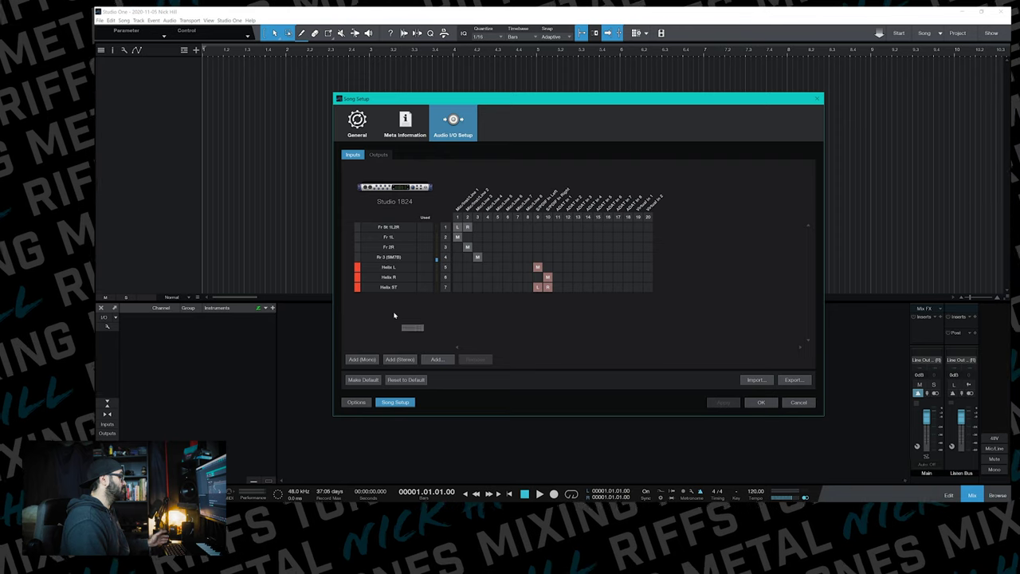
# Step: Add two mono inputs and one stereo input, routed to hardware inputs 7 and 8
pyautogui.click(372, 360)
pyautogui.click(372, 360)
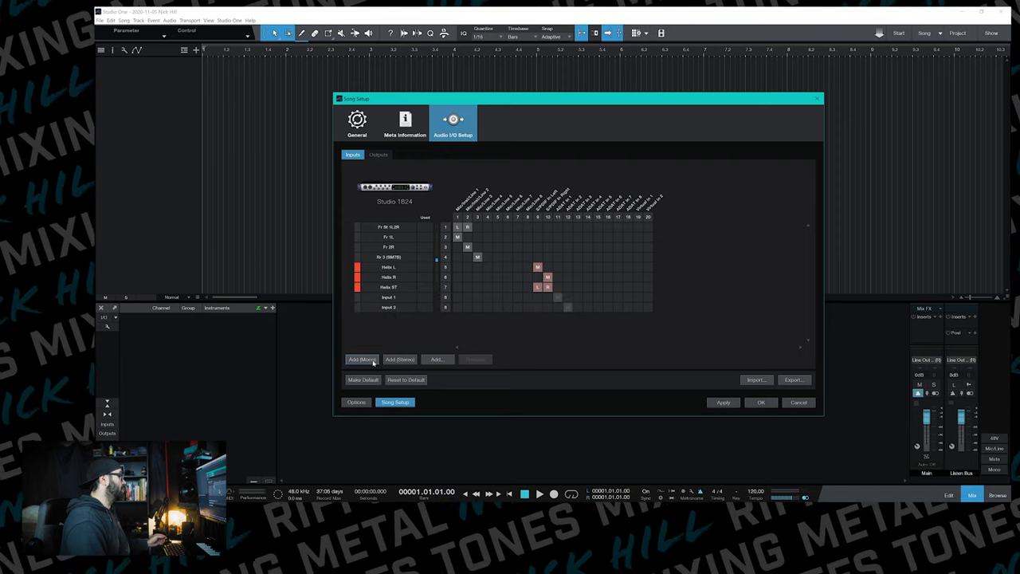
pyautogui.click(397, 359)
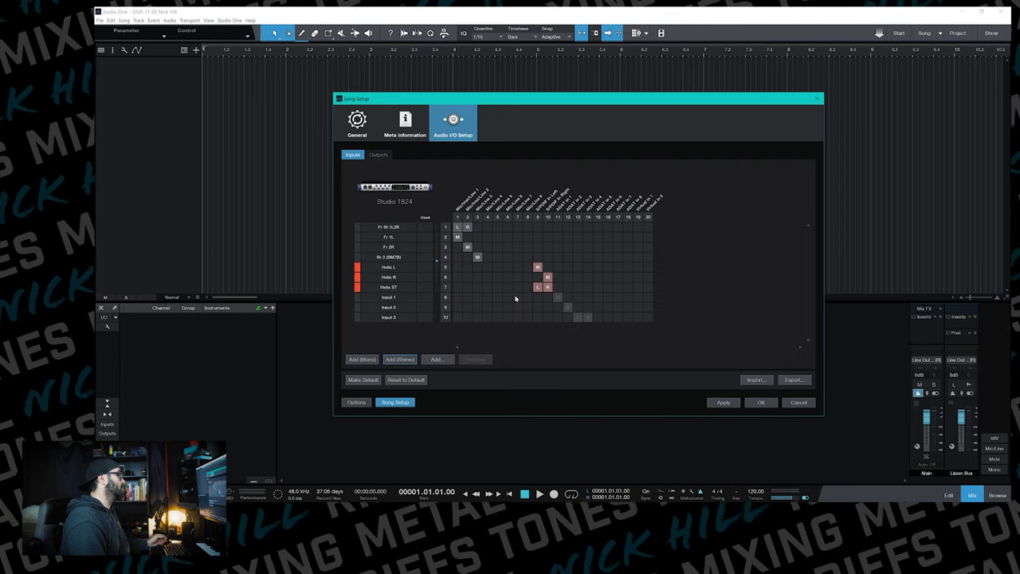
pyautogui.click(517, 297)
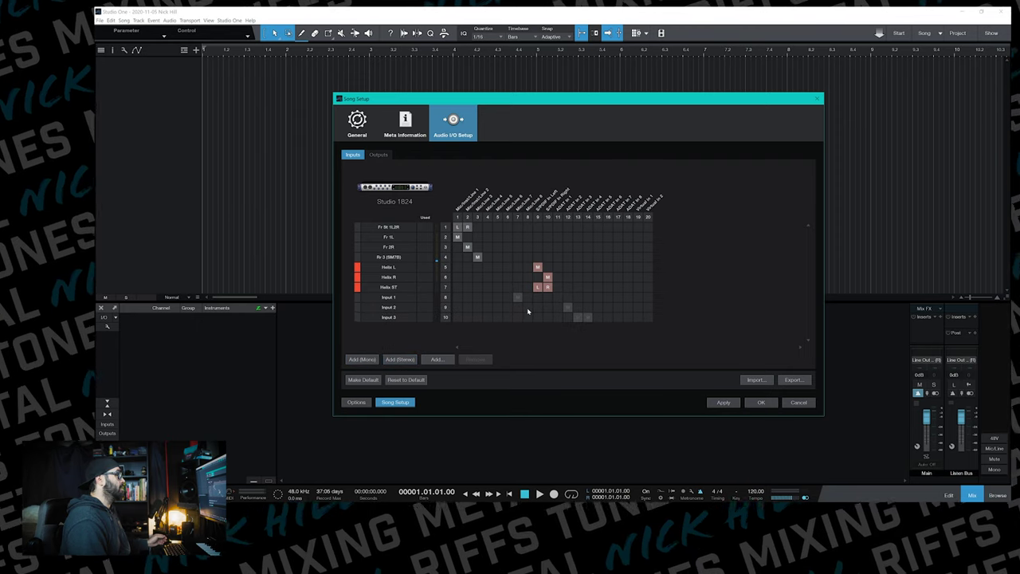
pyautogui.click(527, 307)
pyautogui.click(517, 317)
# Step: Name the three new inputs HX L, HX R and HX ST
pyautogui.doubleClick(390, 296)
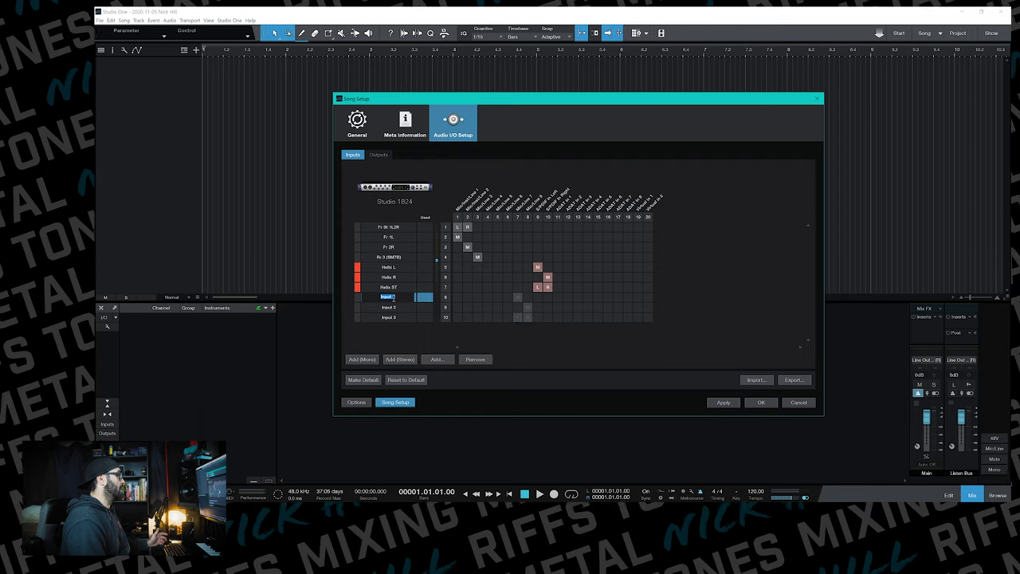
pyautogui.write('HX')
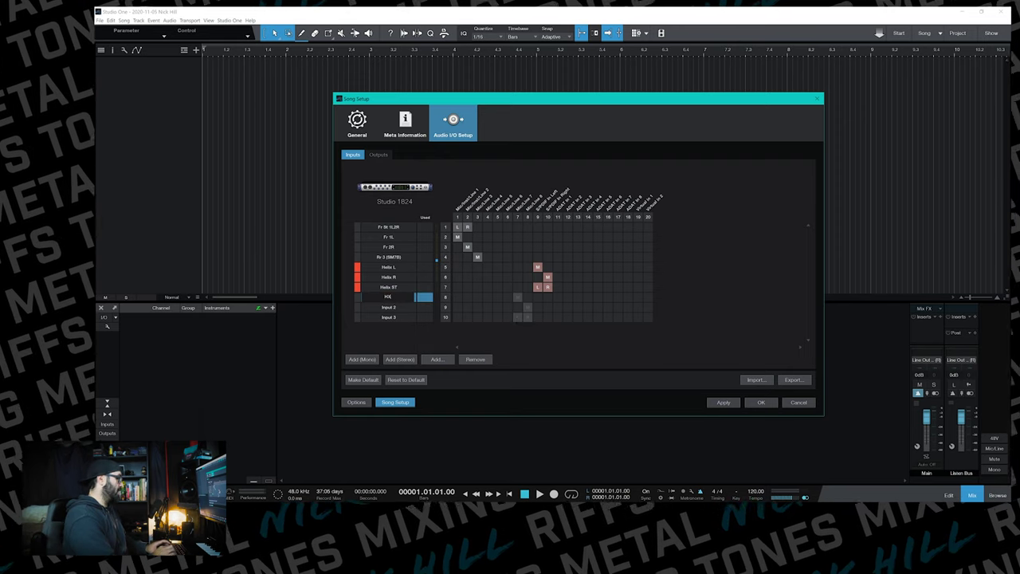
pyautogui.press('Tab')
pyautogui.write('HX R')
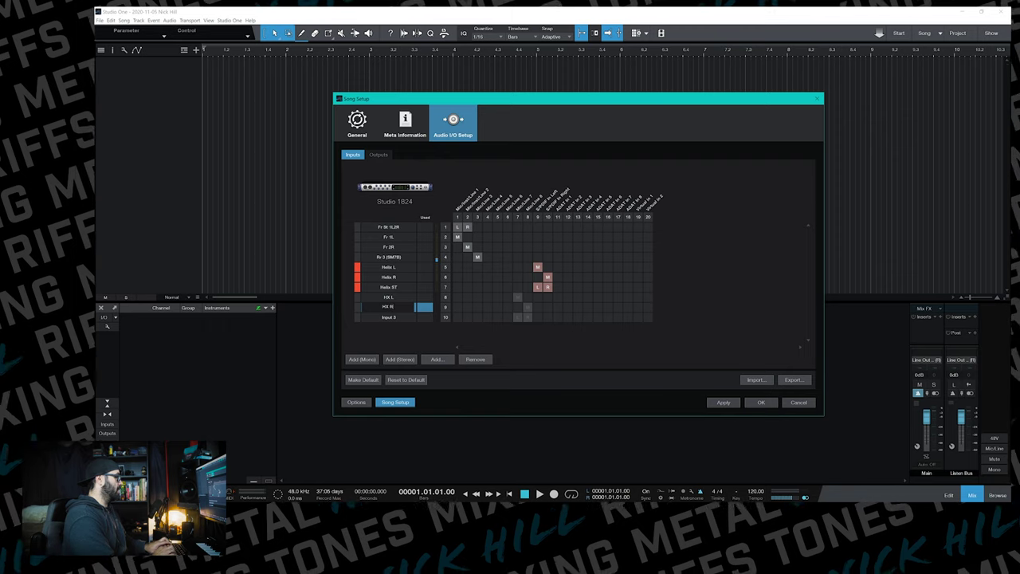
pyautogui.press('Tab')
pyautogui.write('HX ST')
pyautogui.click(406, 314)
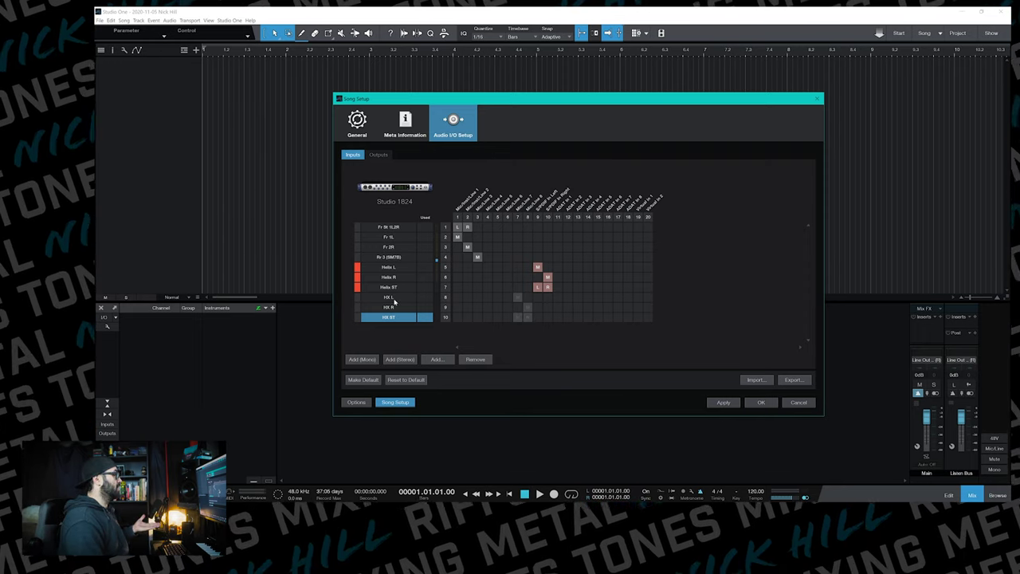
# Step: Colour the HX L, HX R and HX ST inputs light blue, apply the changes, and close Song Setup
pyautogui.moveTo(413, 316); pyautogui.dragTo(361, 302)
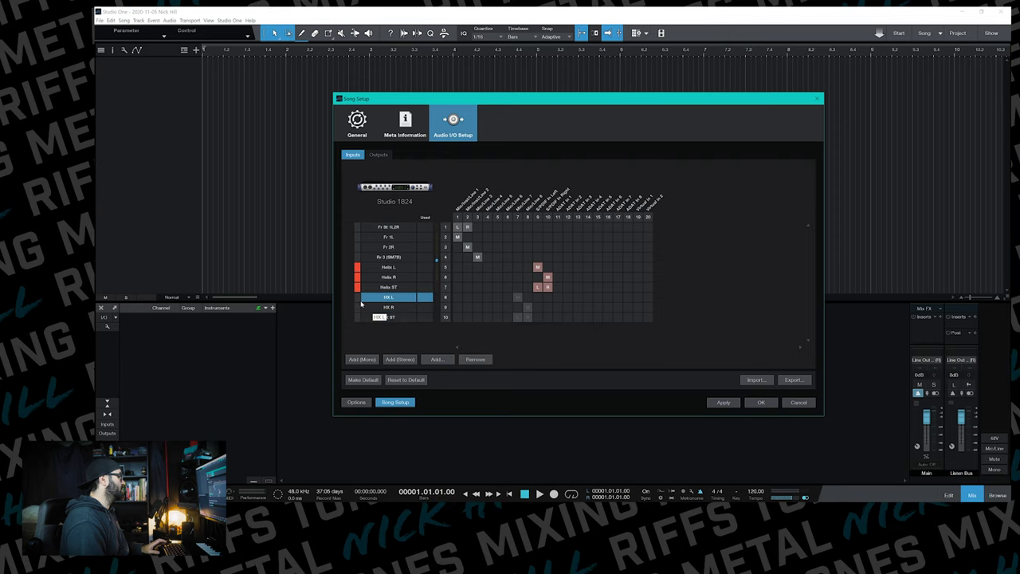
pyautogui.click(358, 300)
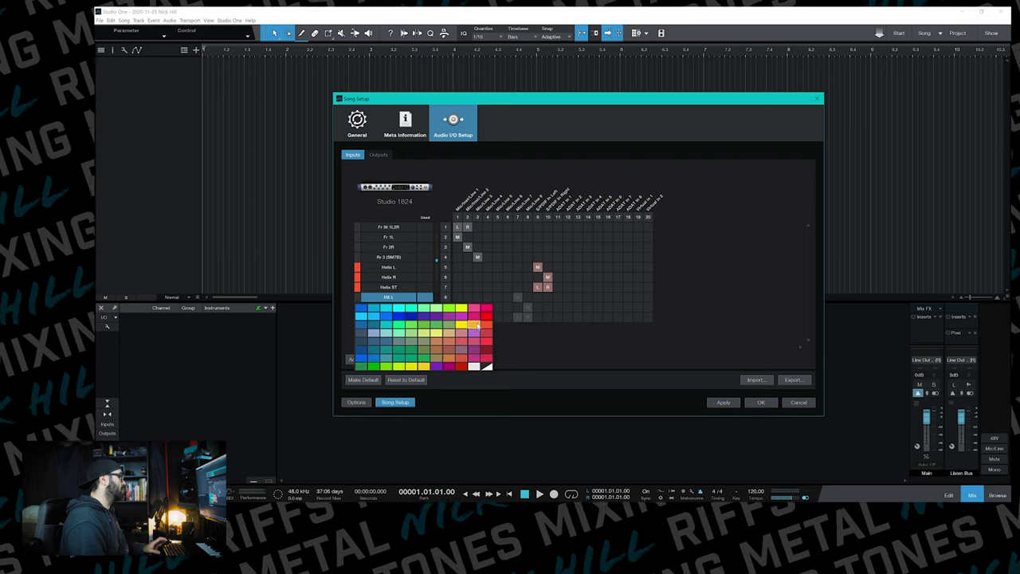
pyautogui.click(374, 339)
pyautogui.click(358, 307)
pyautogui.click(377, 345)
pyautogui.click(358, 317)
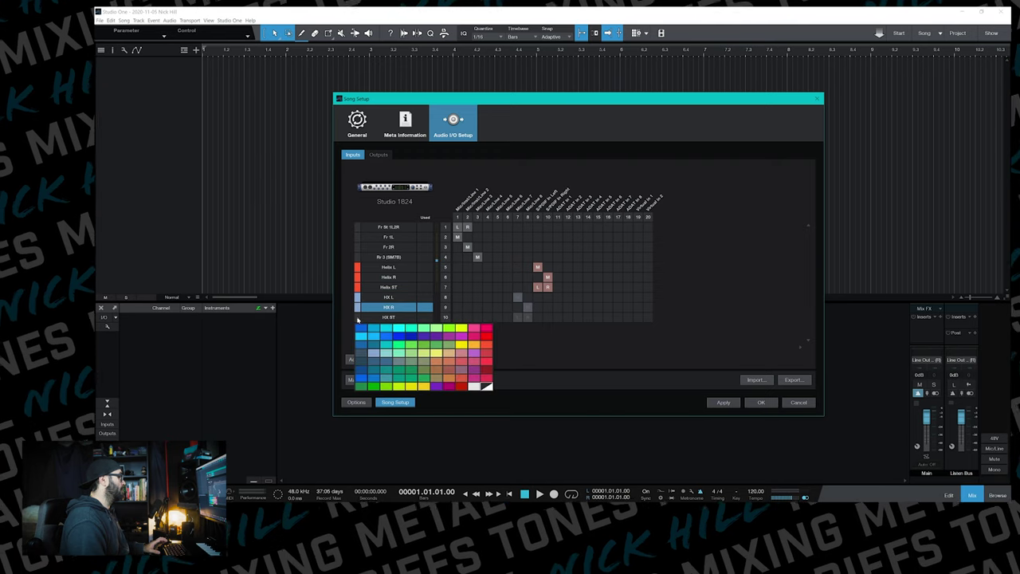
pyautogui.click(388, 350)
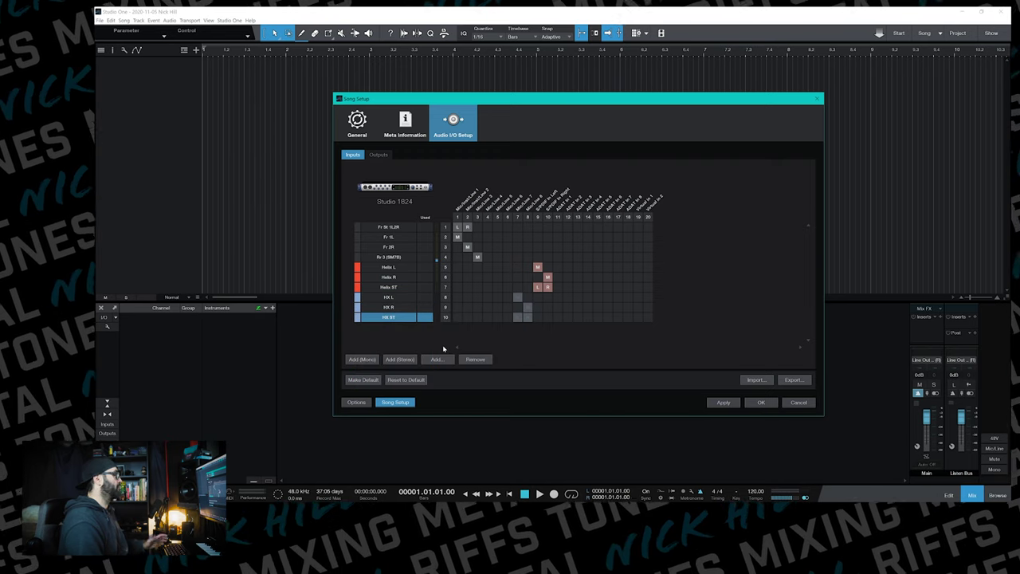
pyautogui.click(712, 407)
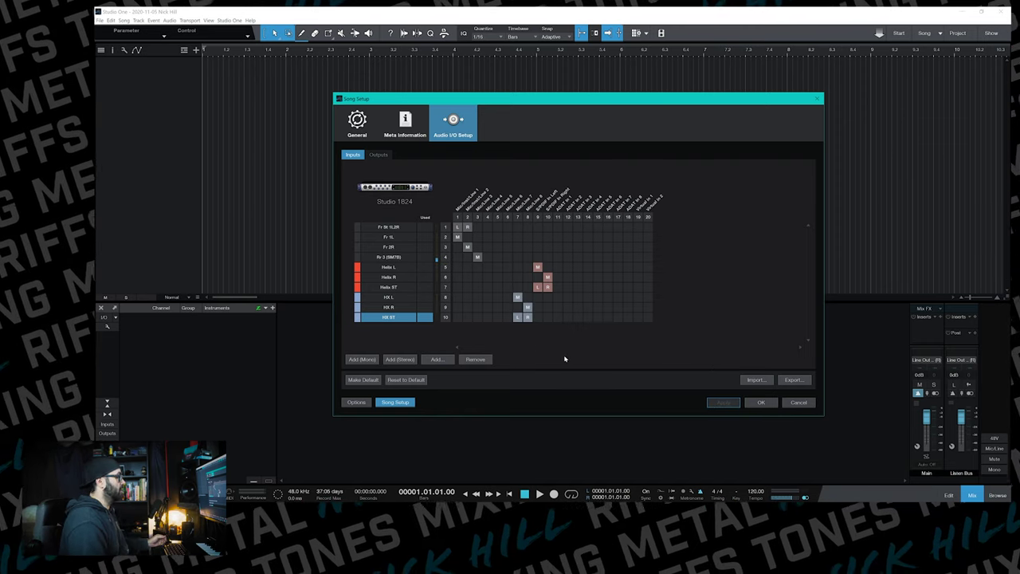
pyautogui.click(763, 403)
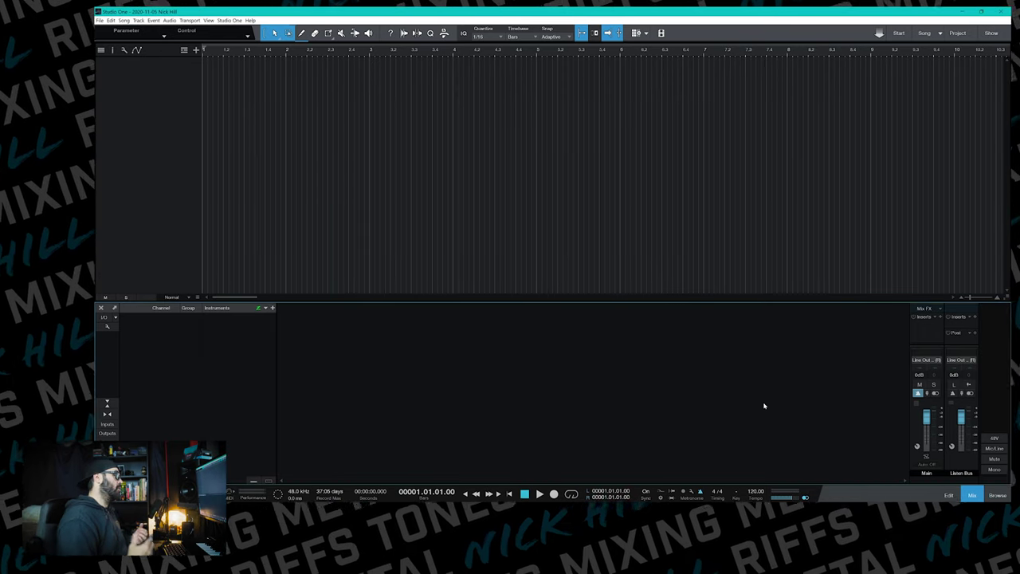
pyautogui.rightClick(591, 381)
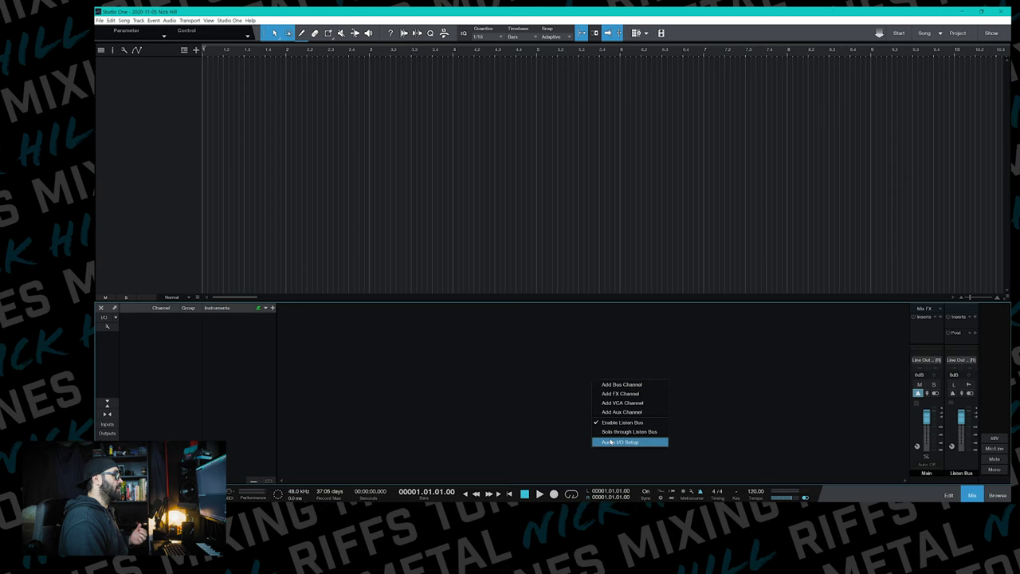
pyautogui.click(609, 440)
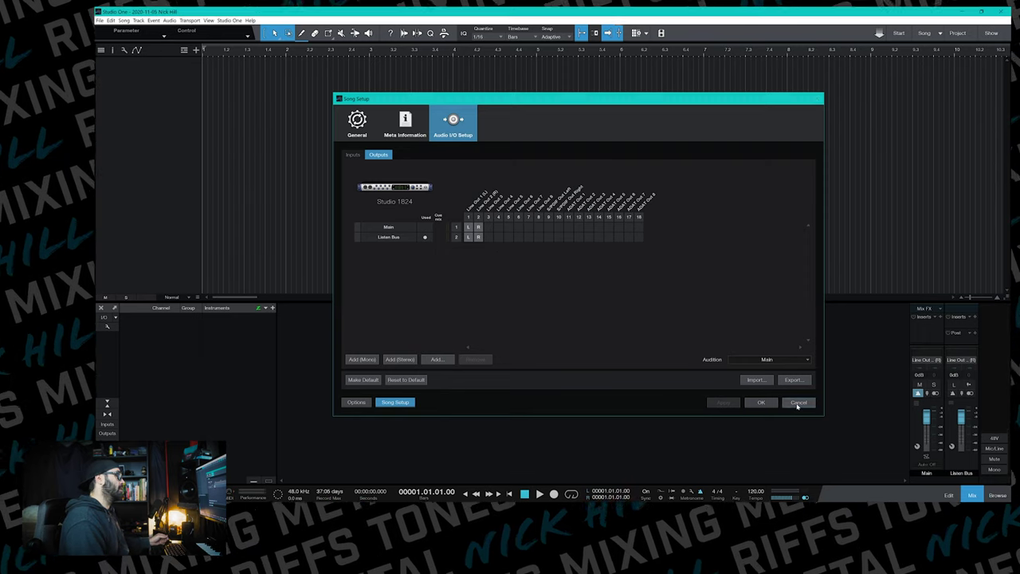
pyautogui.click(798, 403)
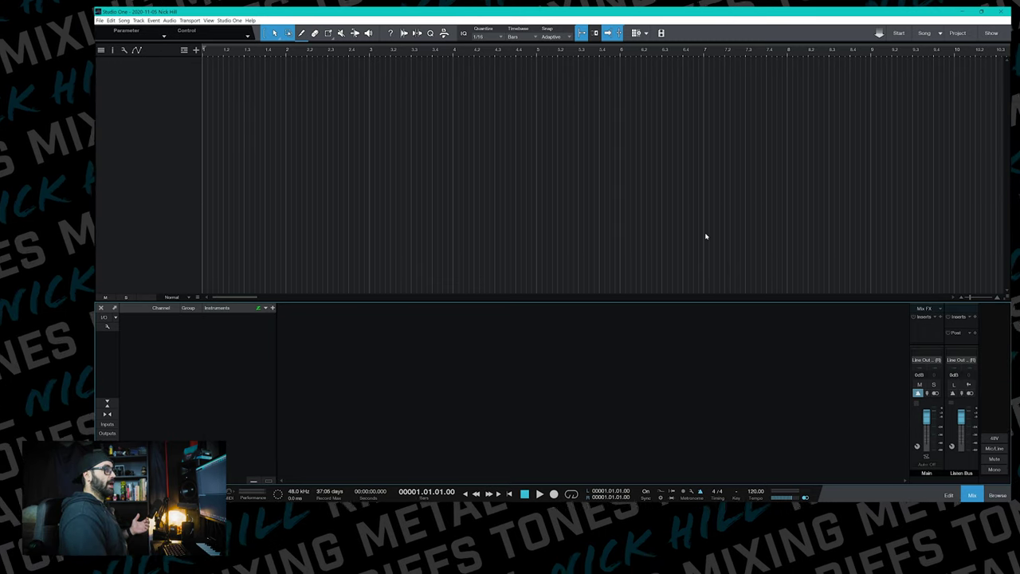
# Step: Drag EZdrummer from the browser's Toontrack instruments into the arrangement as a new instrument track
pyautogui.click(996, 496)
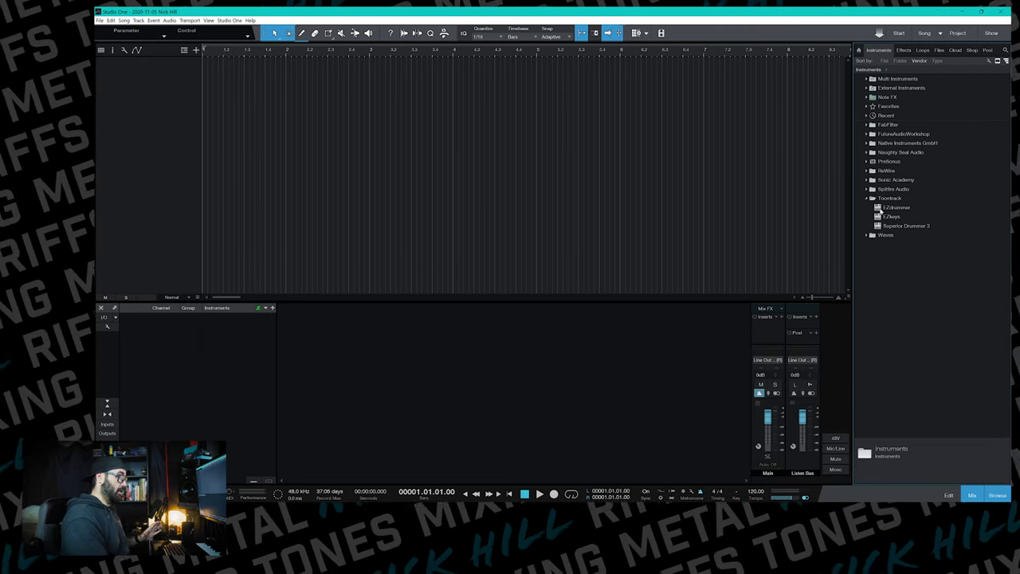
pyautogui.click(881, 209)
pyautogui.moveTo(881, 208); pyautogui.dragTo(311, 94)
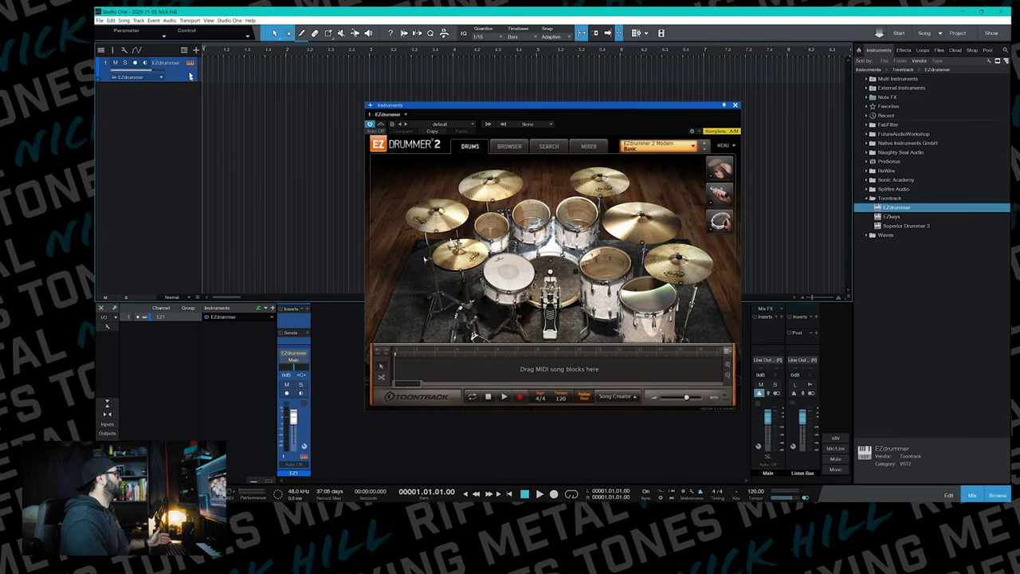
# Step: Load the Metal Machine kit's Original Mix preset in EZdrummer and audition its kick drum
pyautogui.moveTo(557, 109); pyautogui.dragTo(539, 91)
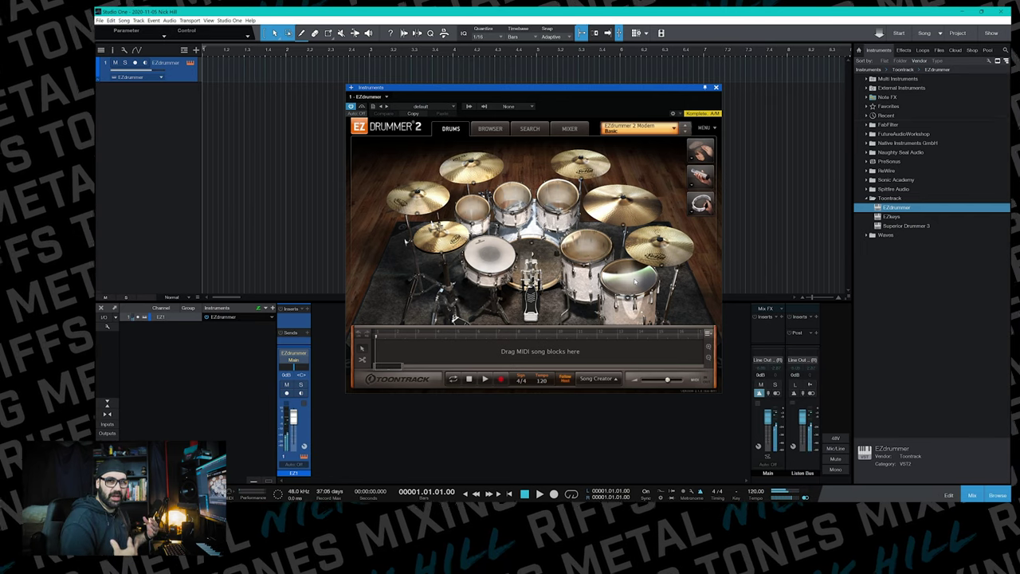
pyautogui.click(637, 128)
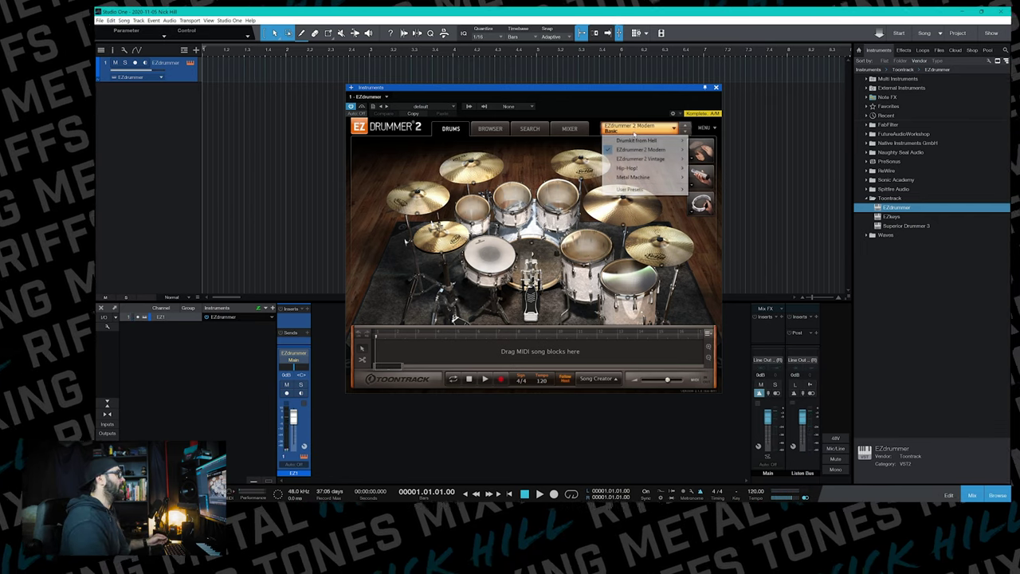
pyautogui.moveTo(644, 178)
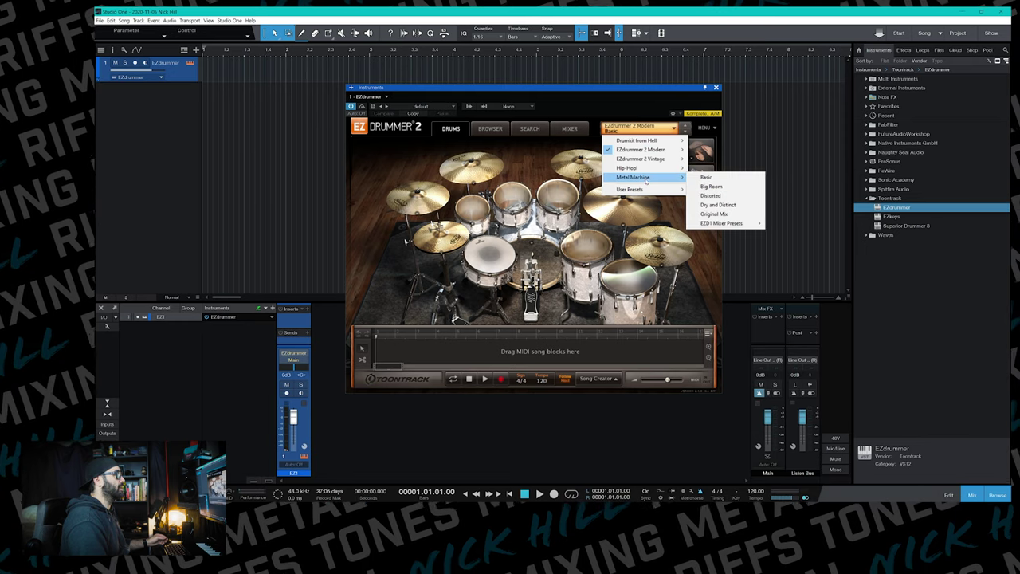
pyautogui.click(714, 213)
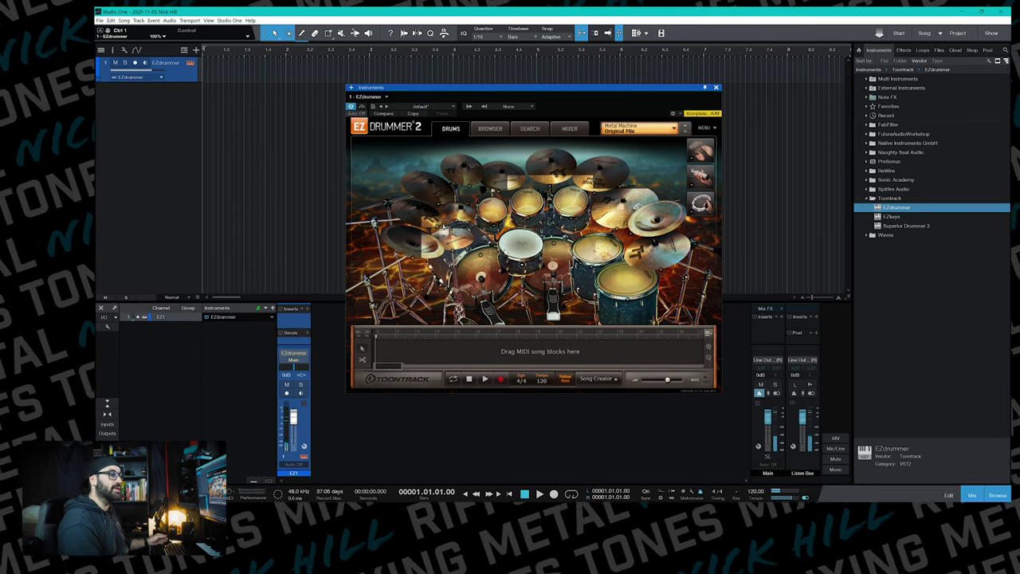
pyautogui.click(512, 251)
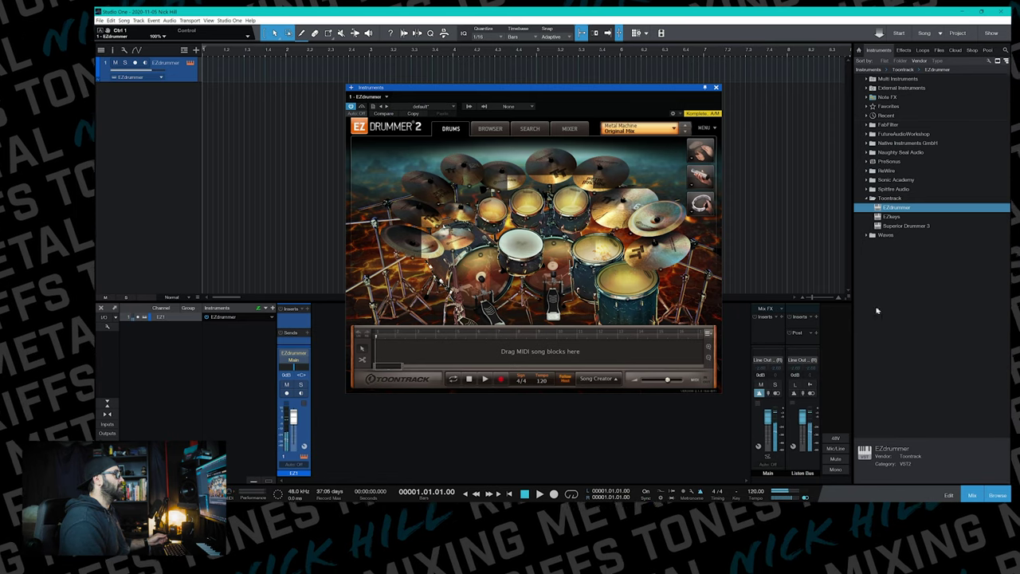
# Step: Insert ReaStream from Recent plugins on the Listen Bus and set it to Send audio/MIDI
pyautogui.moveTo(830, 301); pyautogui.dragTo(835, 252)
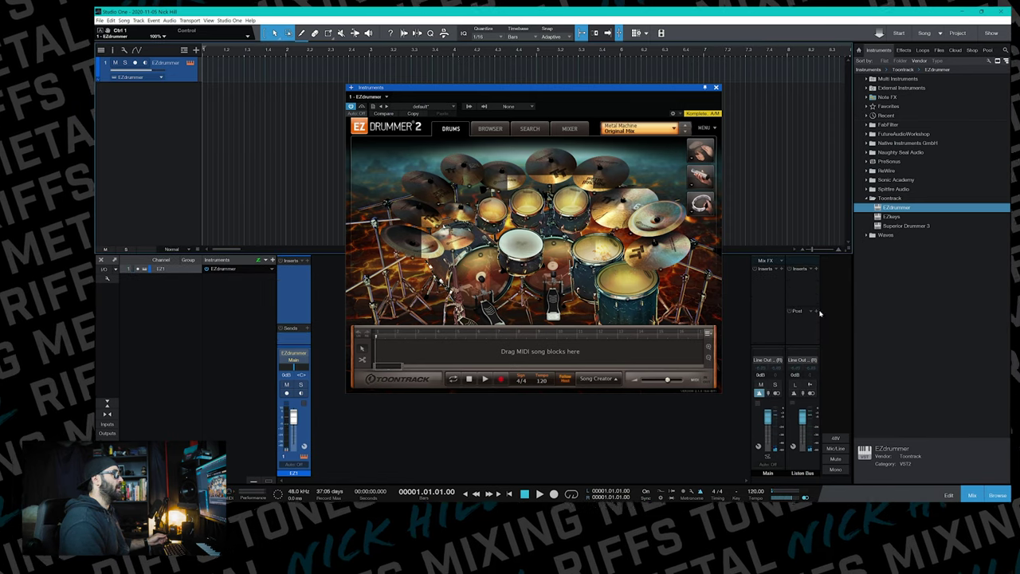
pyautogui.click(818, 313)
pyautogui.click(859, 326)
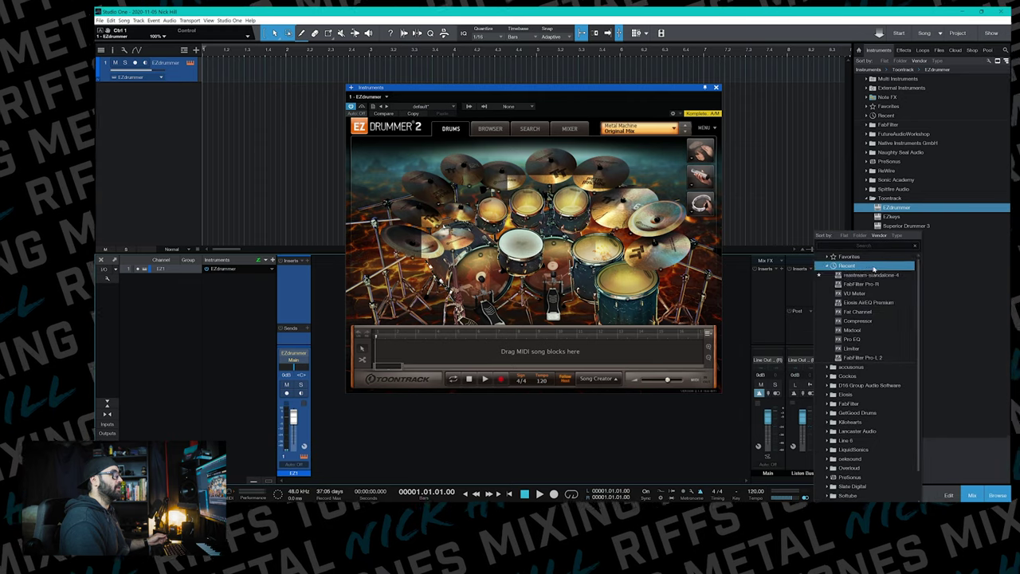
pyautogui.click(885, 275)
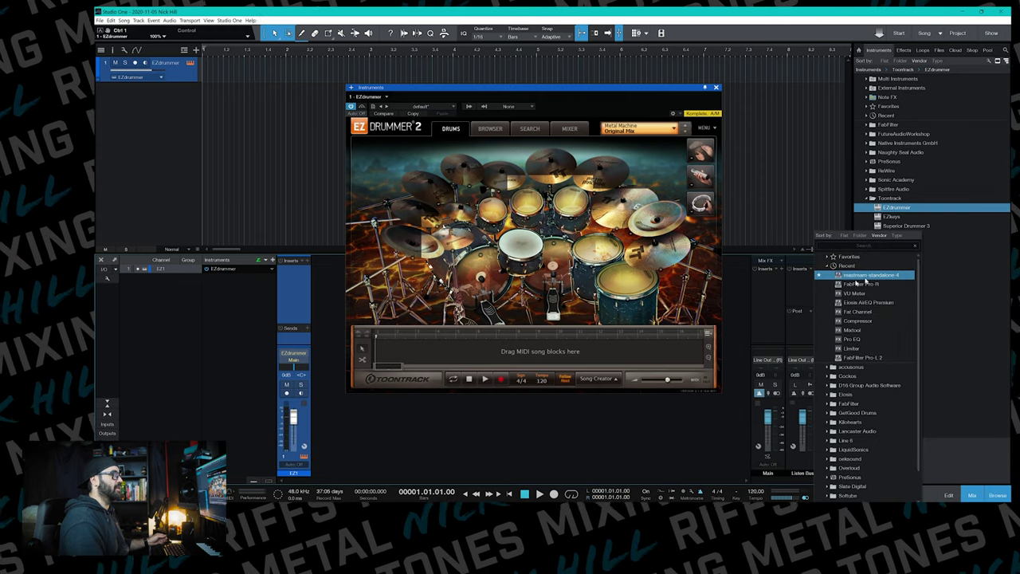
pyautogui.doubleClick(886, 276)
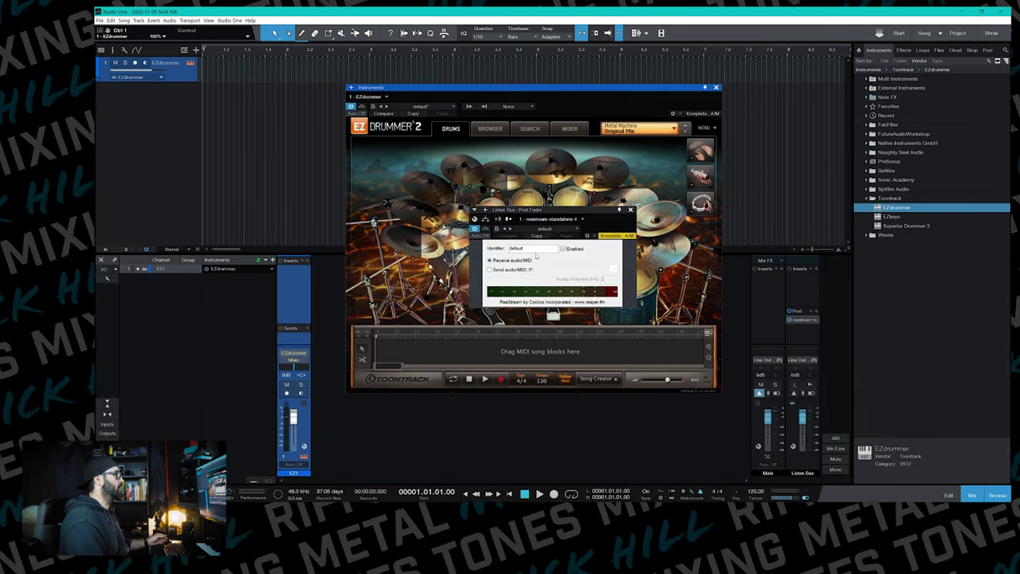
pyautogui.click(499, 269)
# Step: Close the ReaStream and EZdrummer windows and colour the drum track red
pyautogui.click(630, 210)
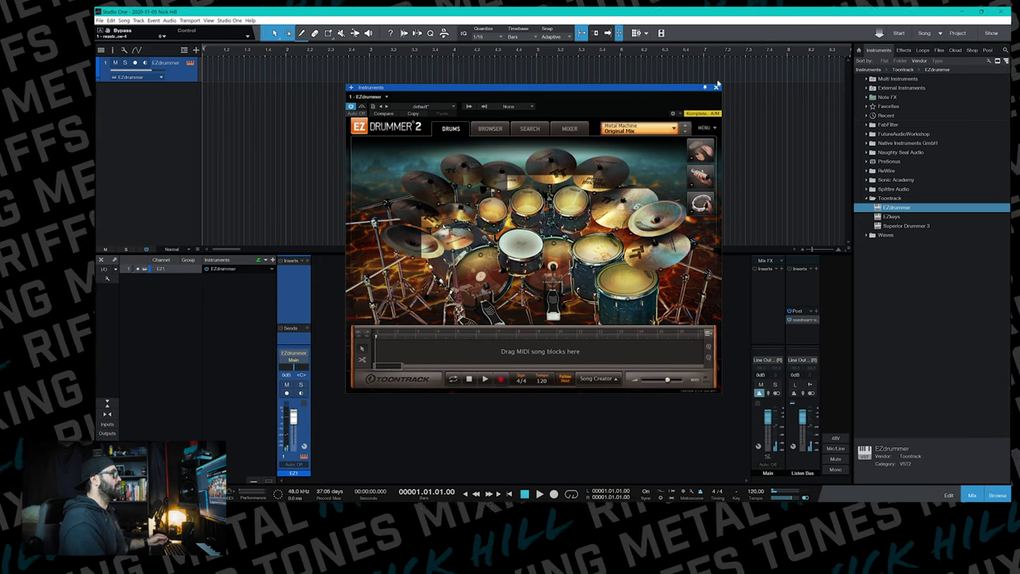
pyautogui.click(716, 86)
pyautogui.click(100, 68)
pyautogui.click(227, 75)
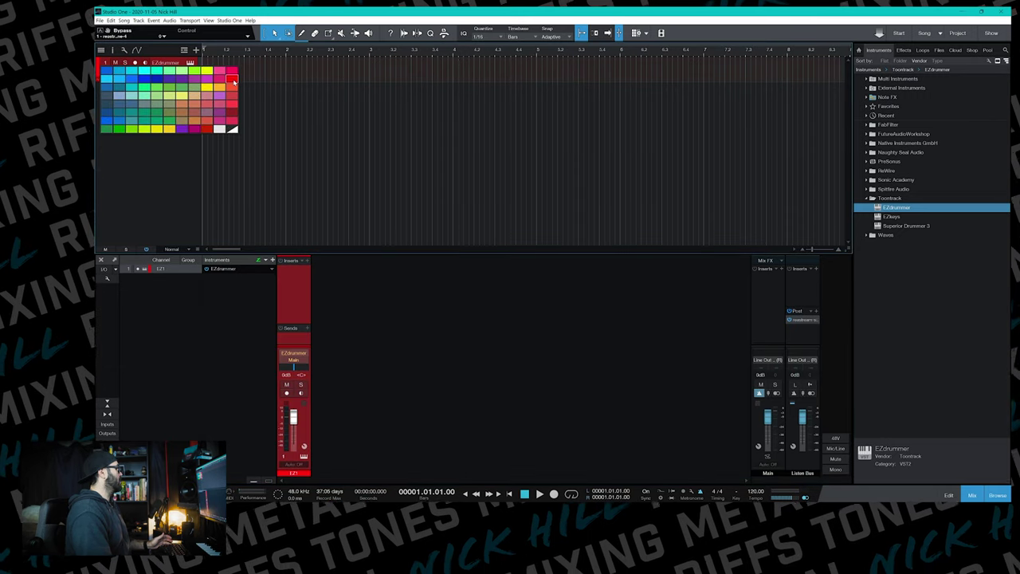
pyautogui.click(98, 68)
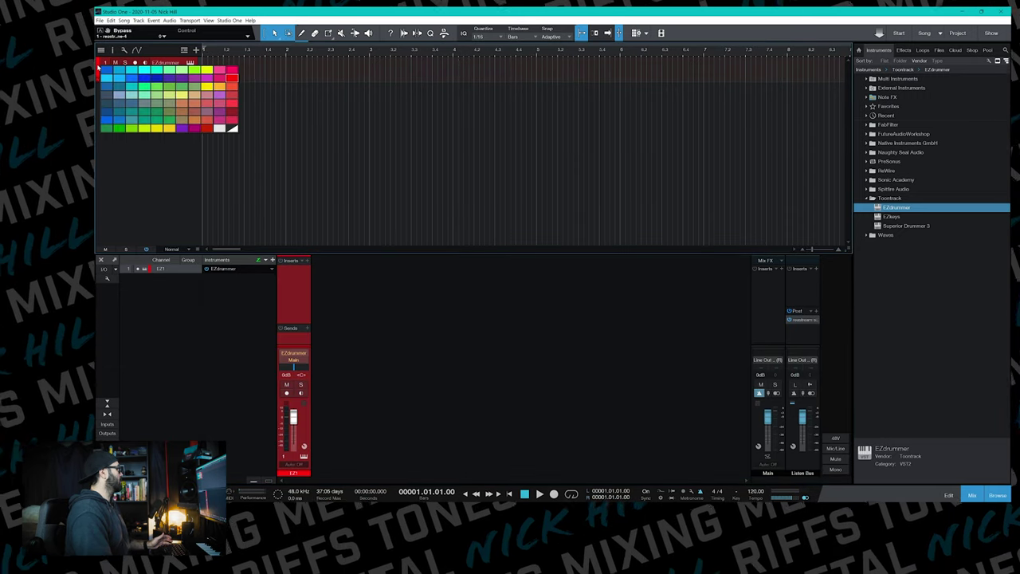
pyautogui.click(306, 475)
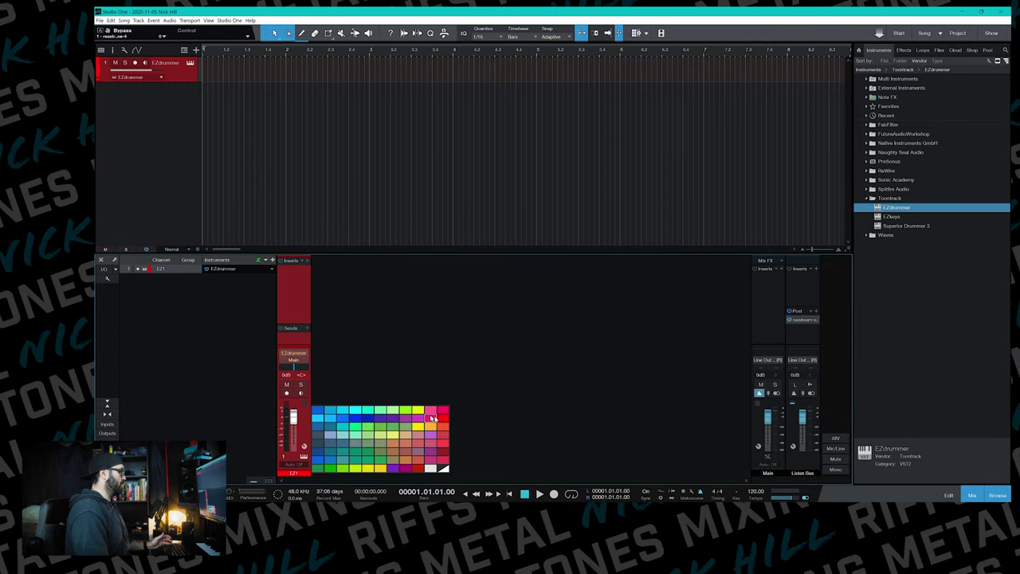
pyautogui.click(443, 419)
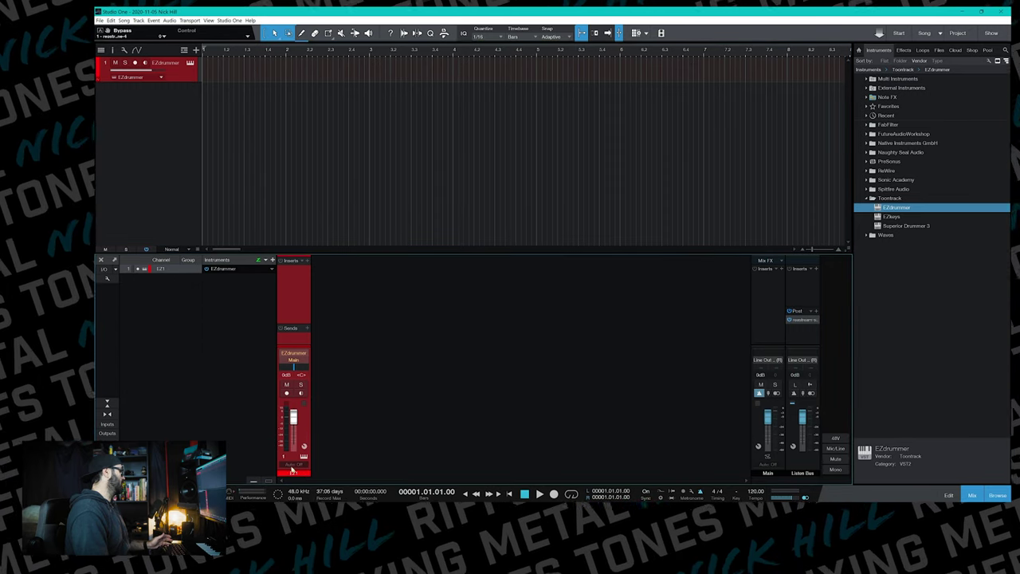
# Step: Rename the red EZdrummer track to 'EZ DRUMS'
pyautogui.doubleClick(168, 63)
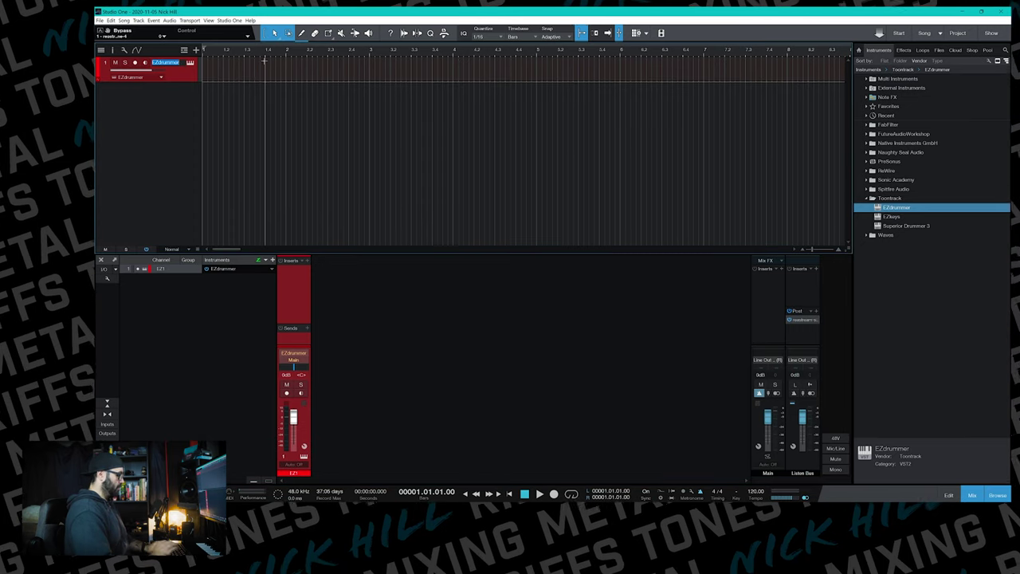
pyautogui.write('EZ DRUMS')
pyautogui.press('Return')
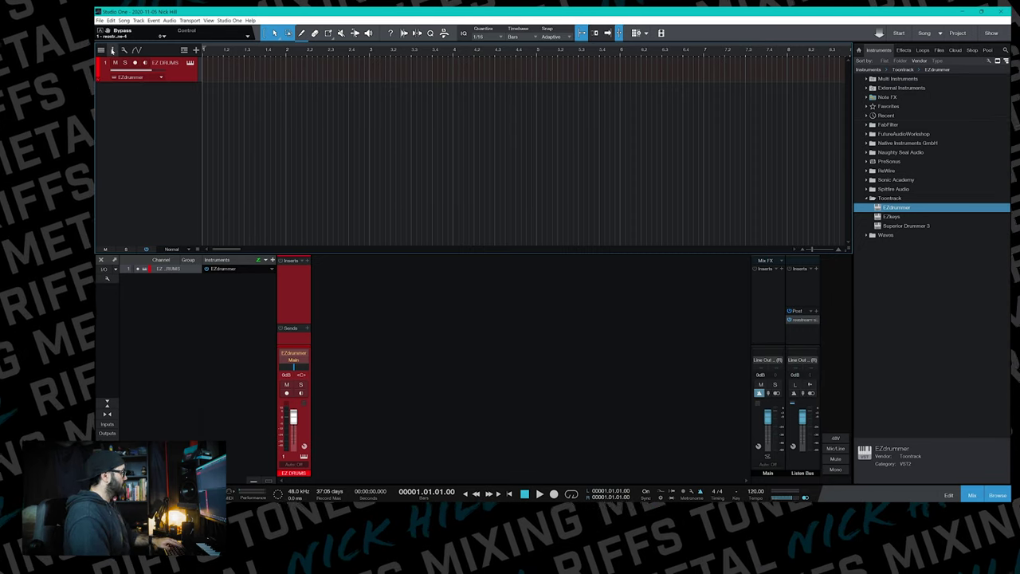
pyautogui.click(112, 50)
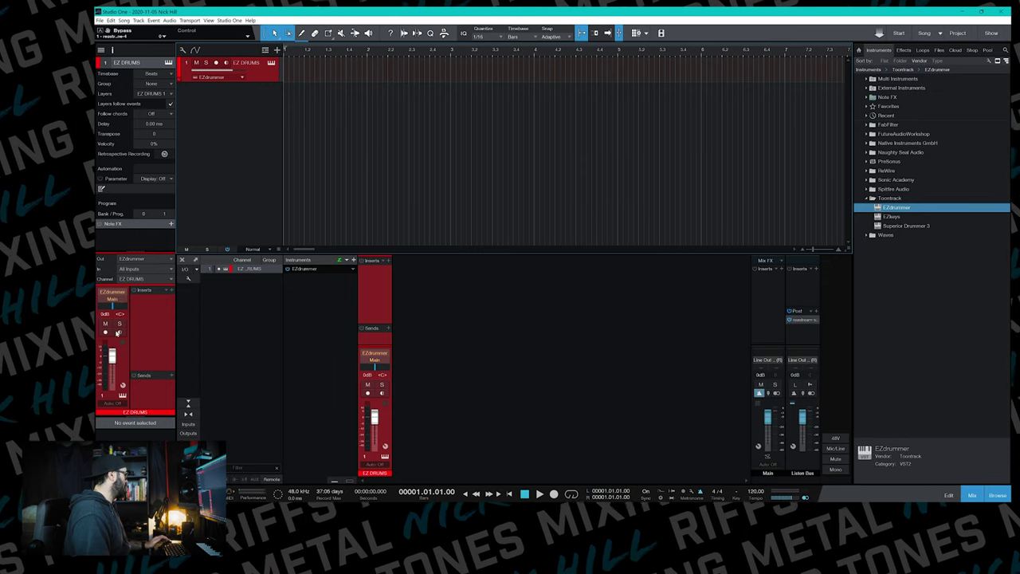
# Step: Close the mixer console and the track inspector
pyautogui.click(971, 495)
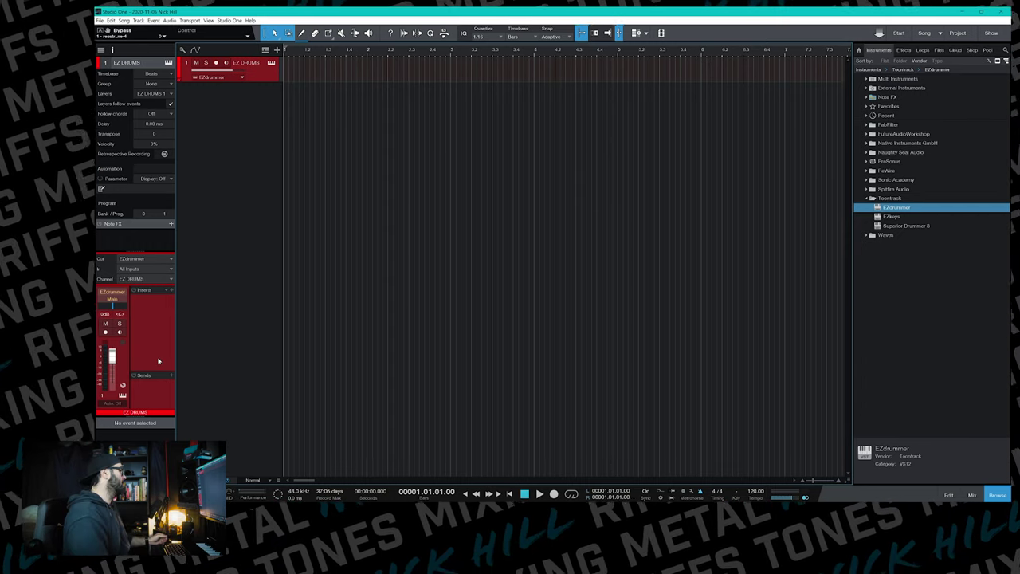
pyautogui.press('F4')
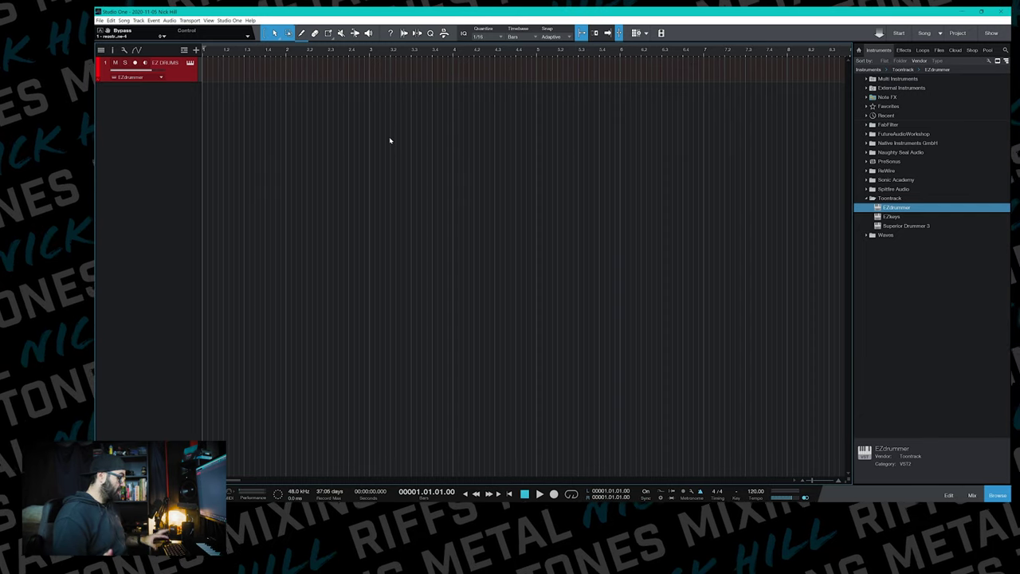
# Step: In Add Tracks, name them 'GTRs 1', keep type Audio, and set Count to 2
pyautogui.press('t')
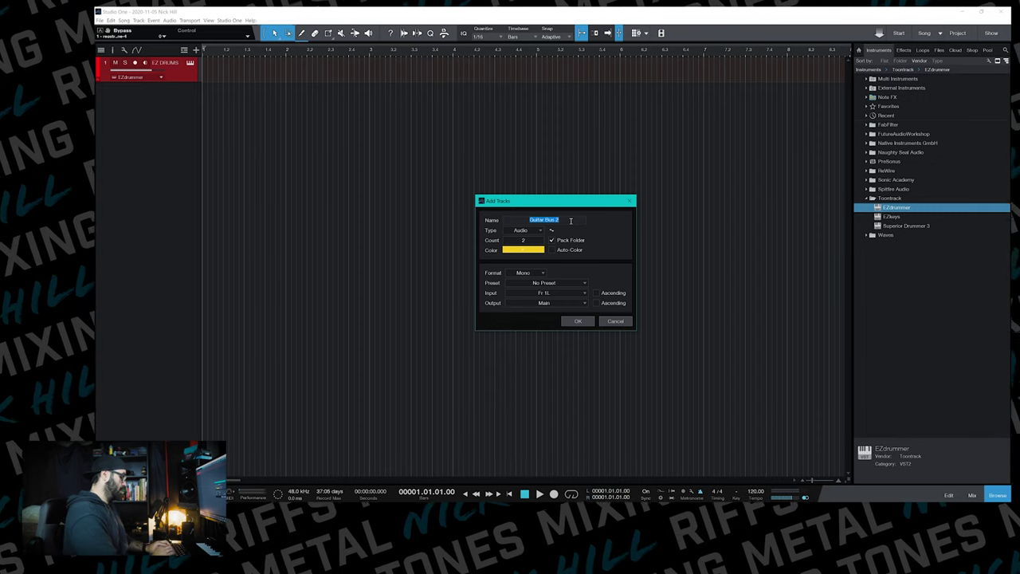
pyautogui.write('GT')
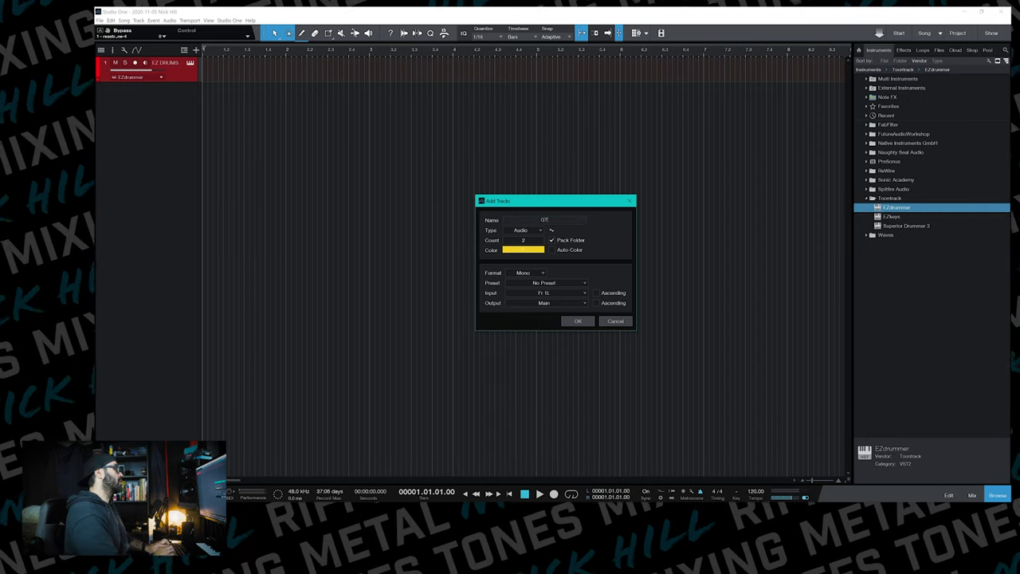
pyautogui.write('Rs 1')
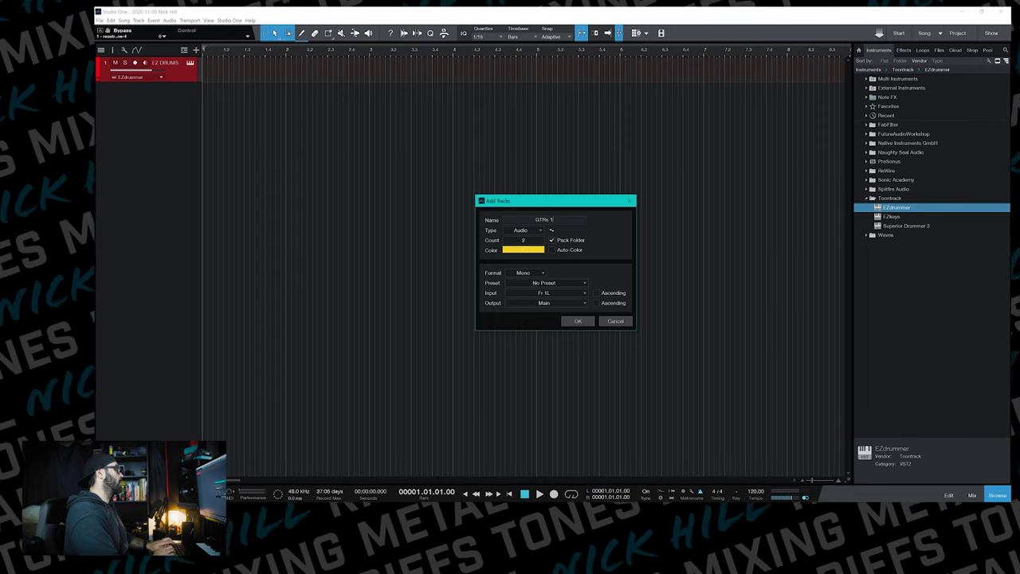
pyautogui.click(541, 230)
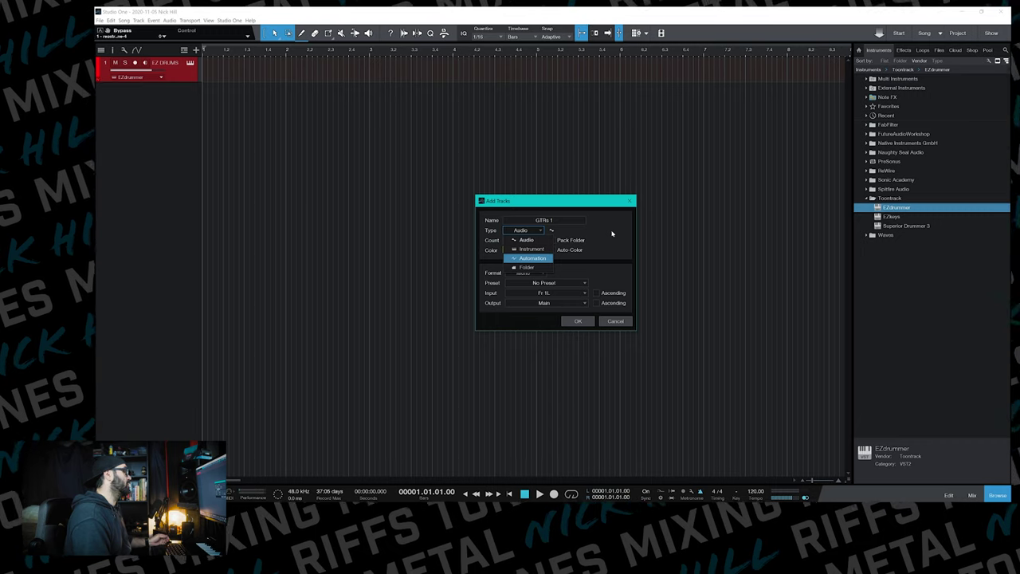
pyautogui.click(523, 240)
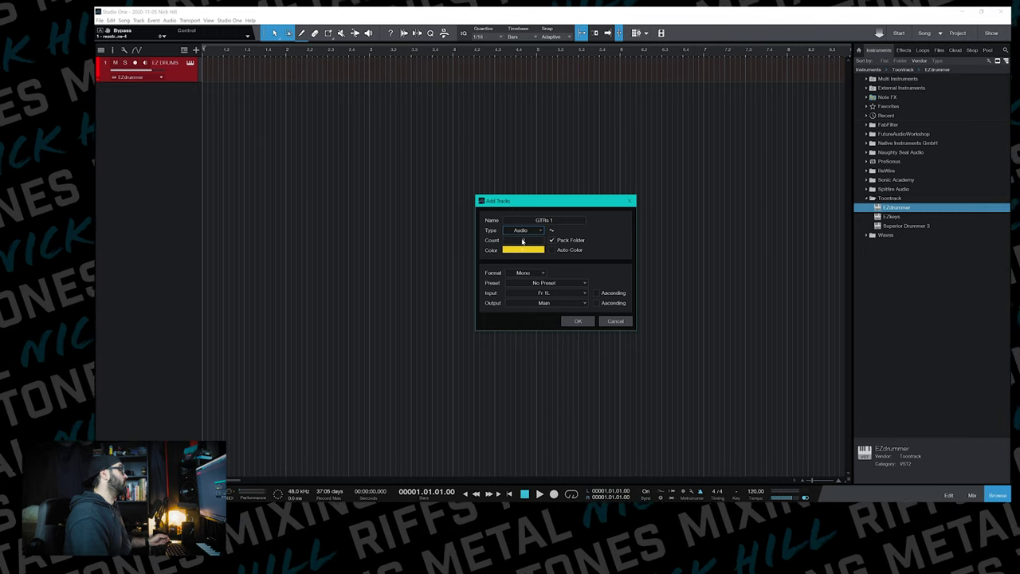
pyautogui.click(538, 239)
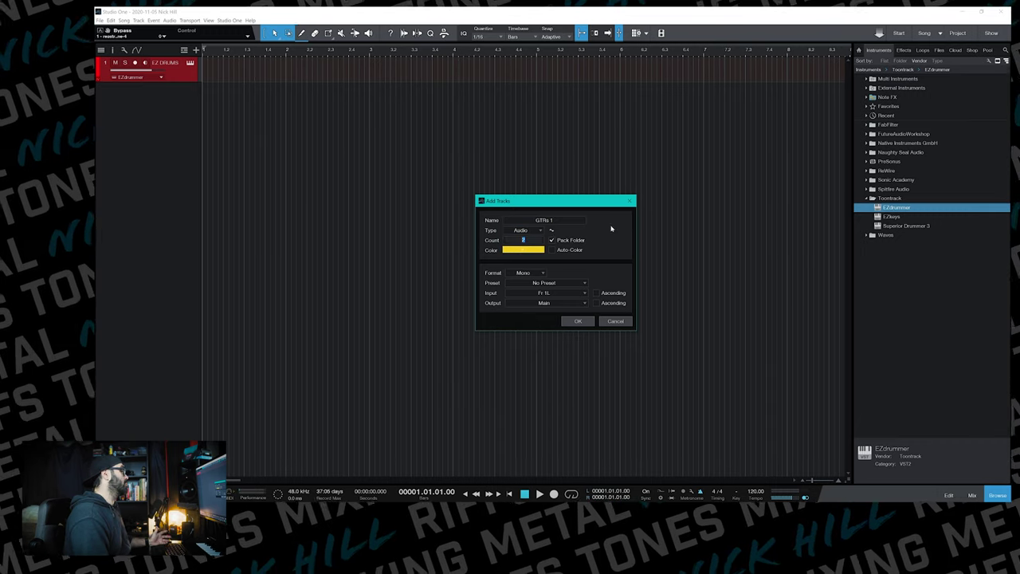
pyautogui.write('2')
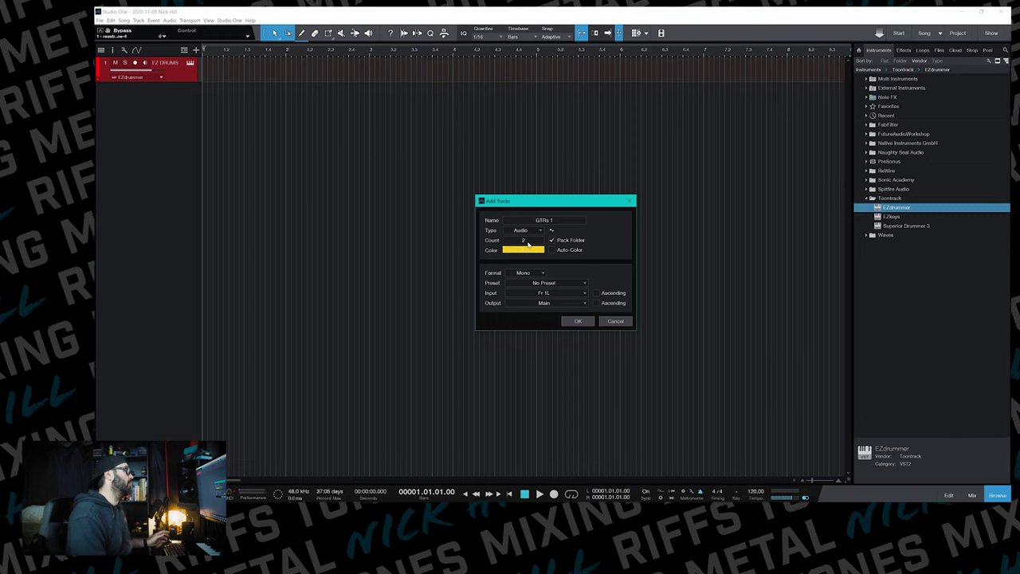
pyautogui.click(552, 240)
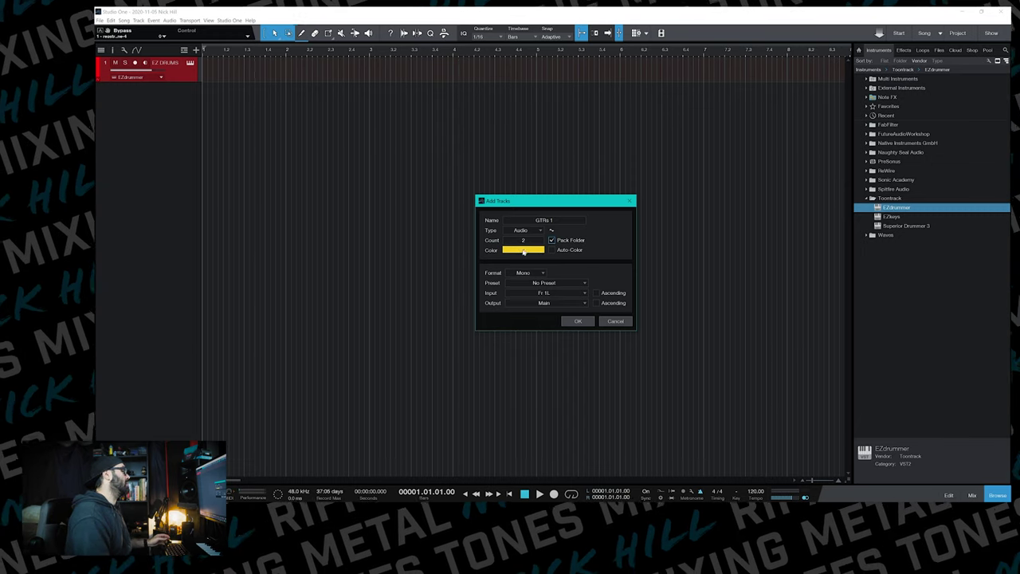
# Step: Make the new tracks red and Mono, keeping No Preset
pyautogui.click(523, 252)
pyautogui.click(635, 275)
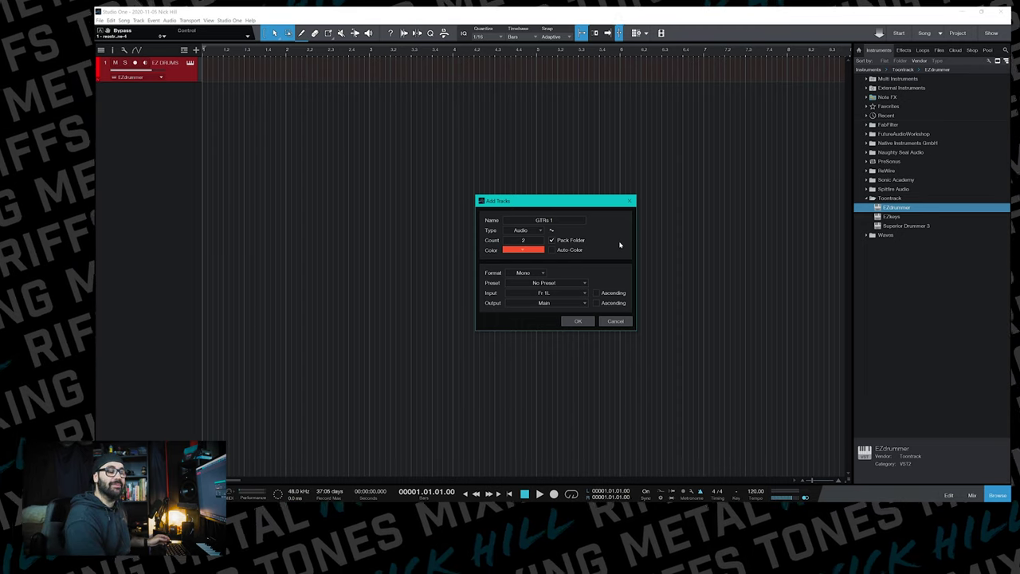
pyautogui.click(538, 272)
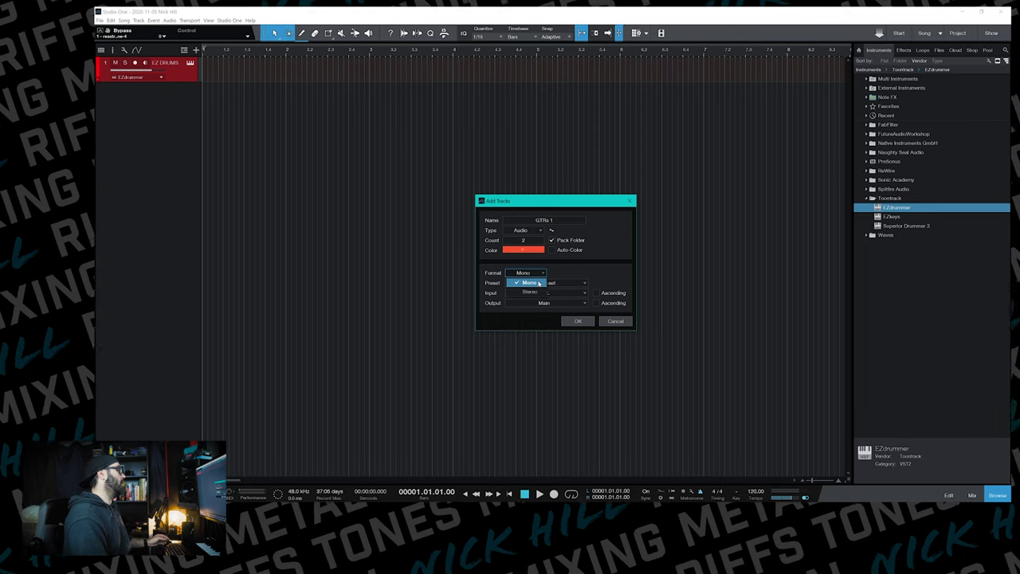
pyautogui.click(538, 283)
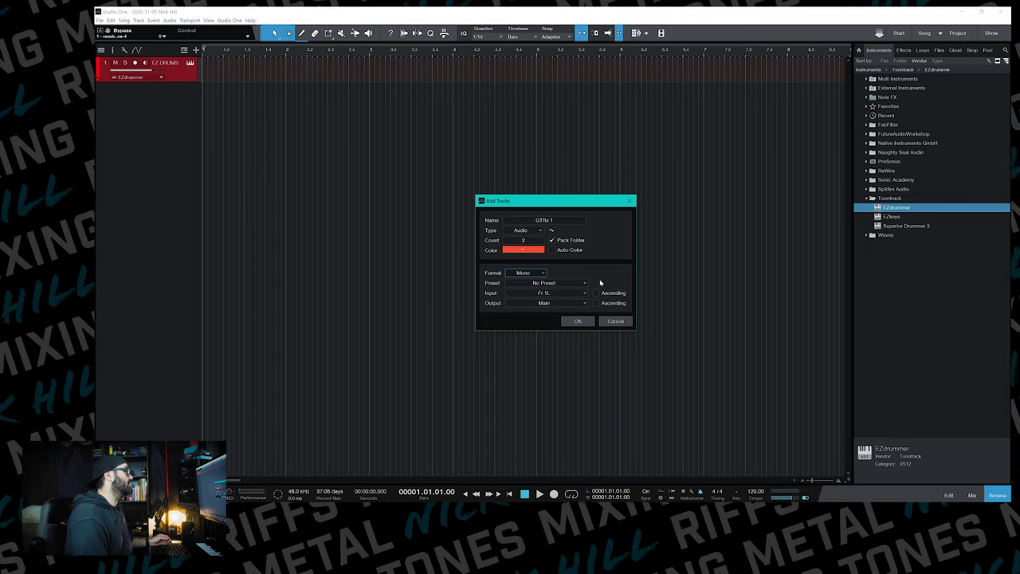
pyautogui.click(584, 284)
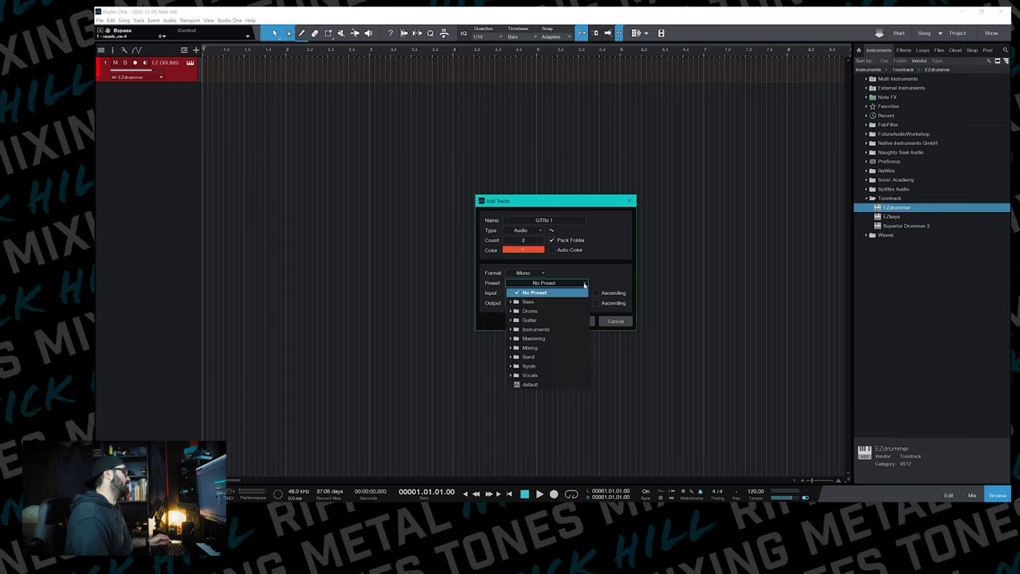
pyautogui.click(557, 310)
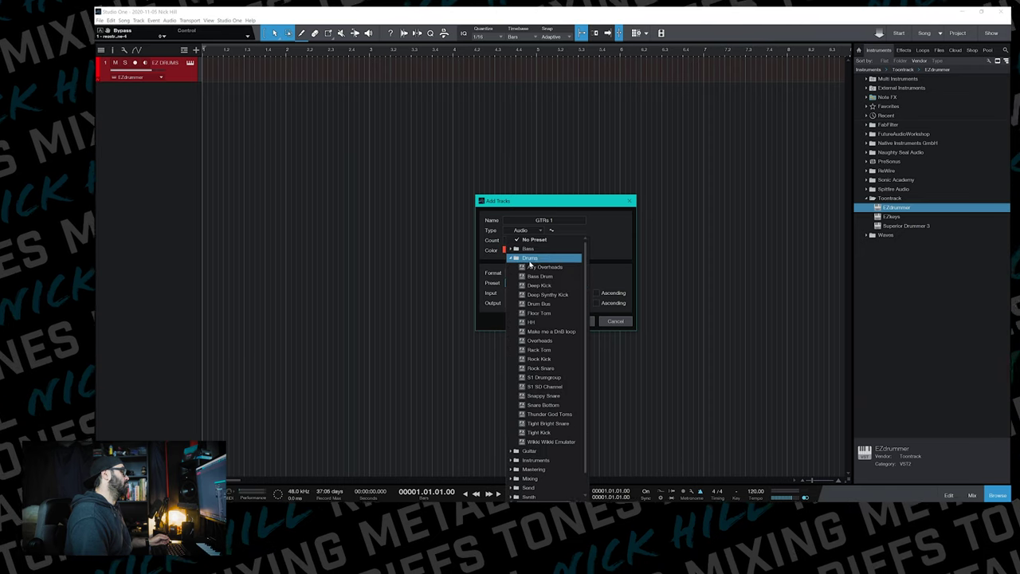
pyautogui.click(523, 257)
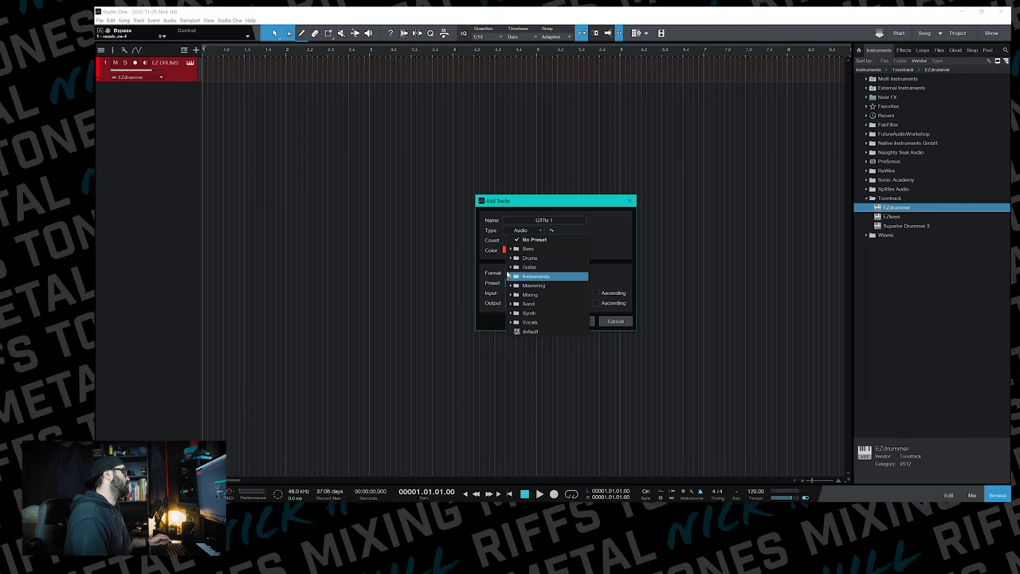
pyautogui.click(510, 268)
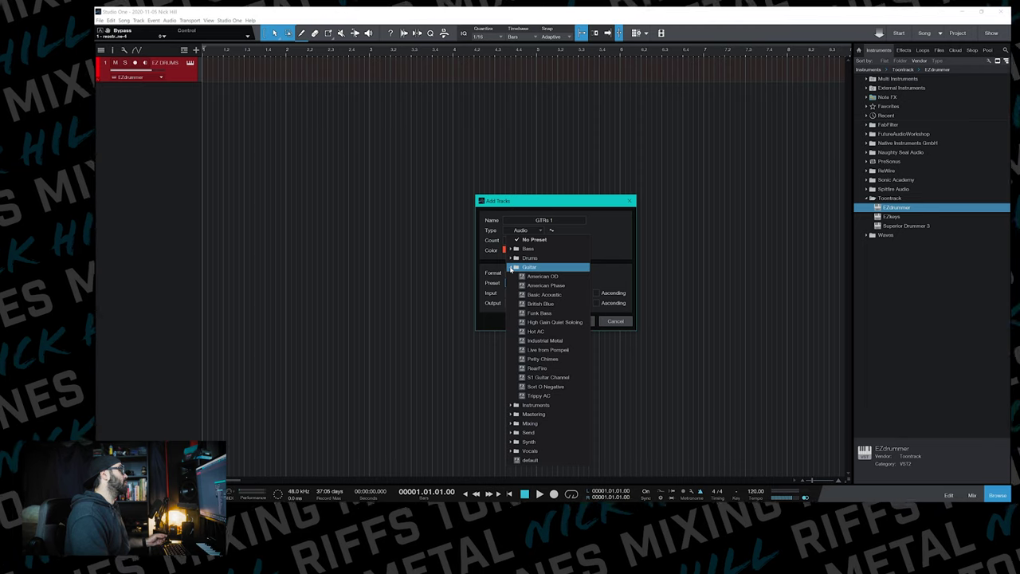
pyautogui.click(511, 267)
pyautogui.click(620, 249)
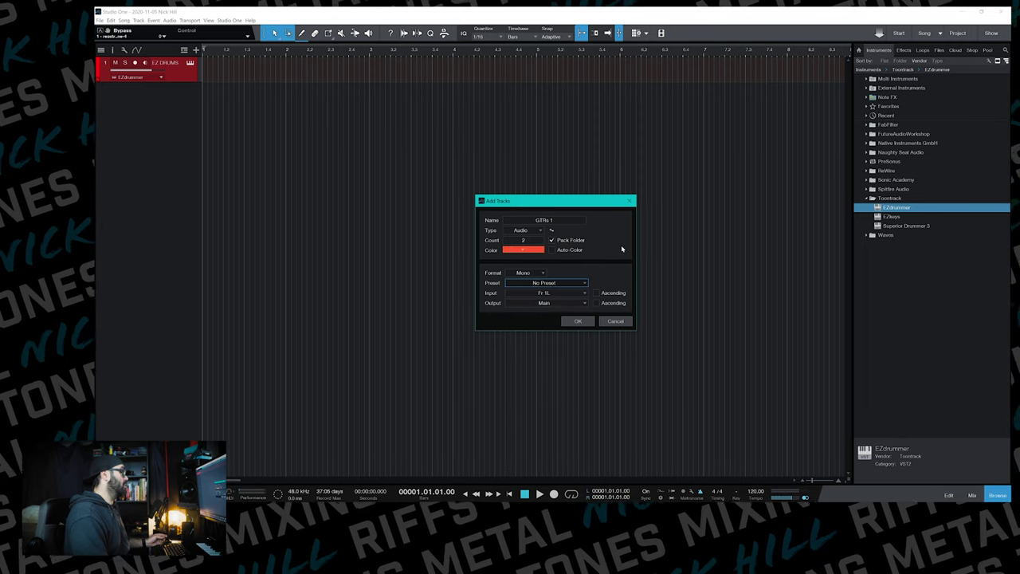
# Step: Set the new tracks' input to Helix L and output to Main
pyautogui.click(583, 294)
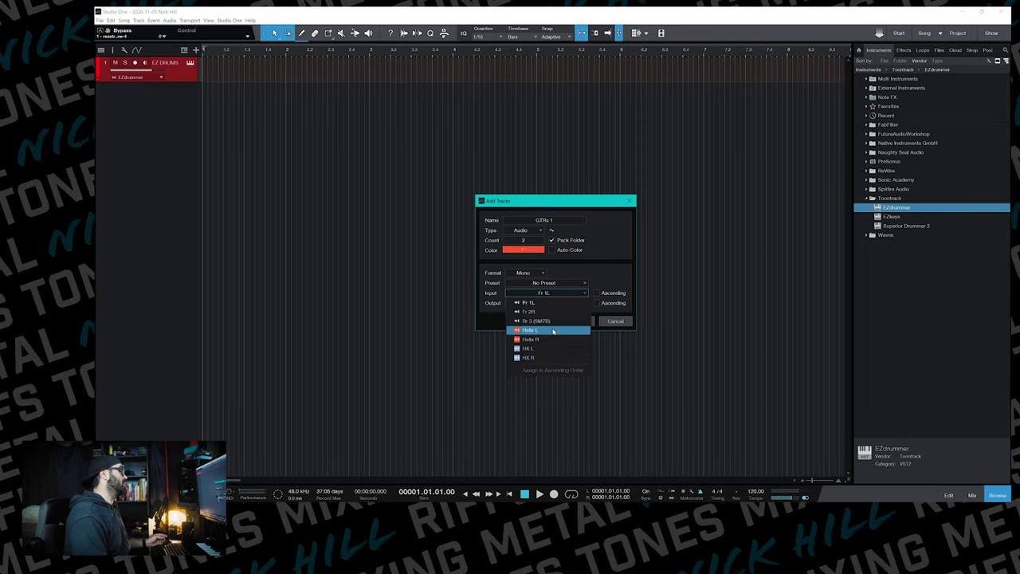
pyautogui.click(526, 332)
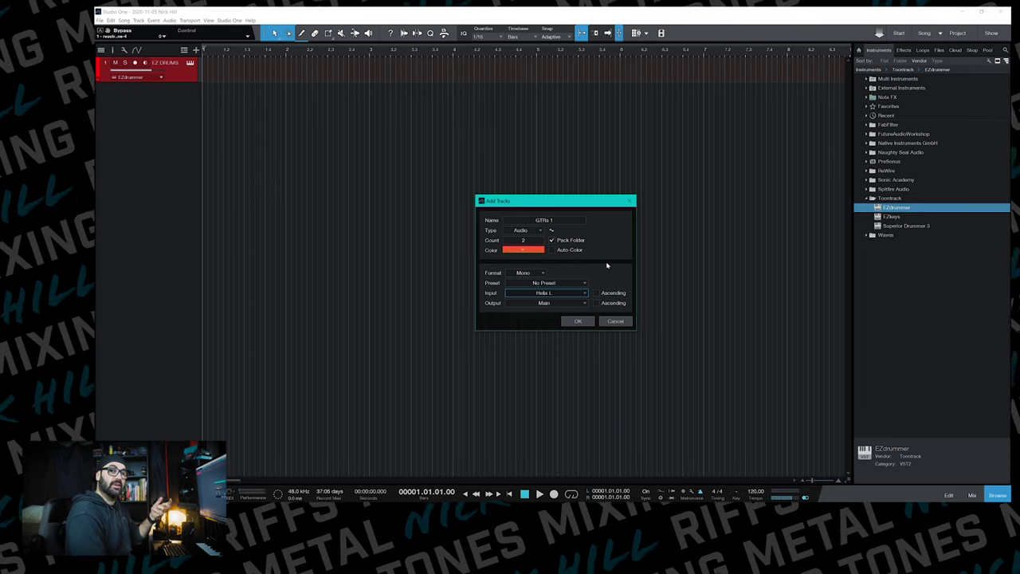
pyautogui.click(548, 305)
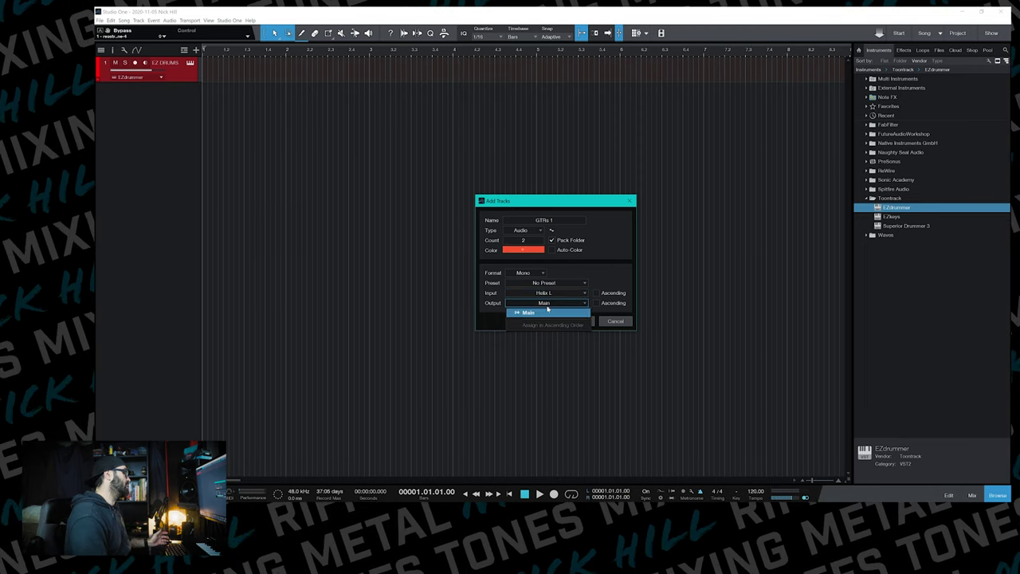
pyautogui.click(547, 313)
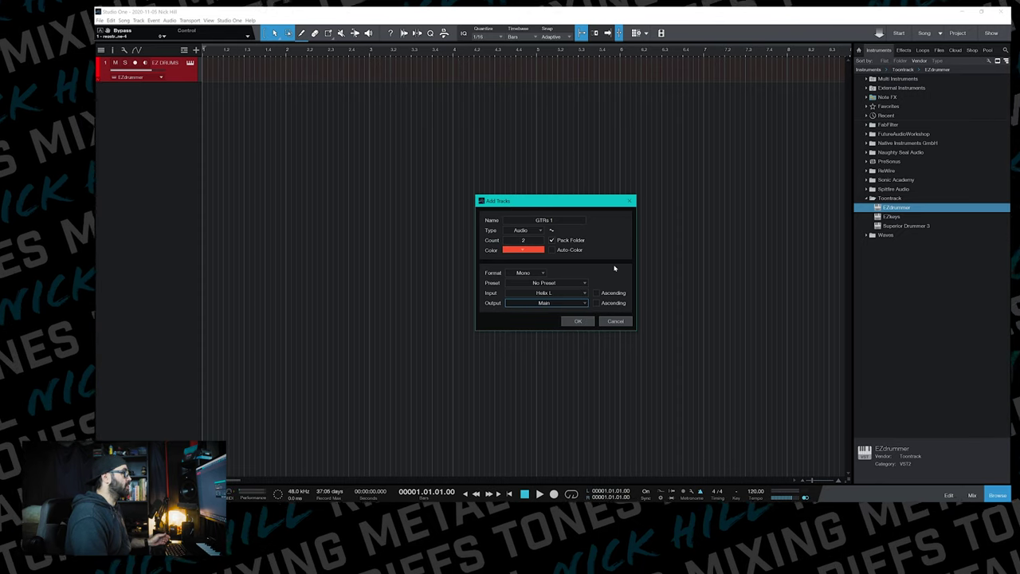
# Step: Create the two GTRs 1 tracks inside their folder
pyautogui.click(578, 321)
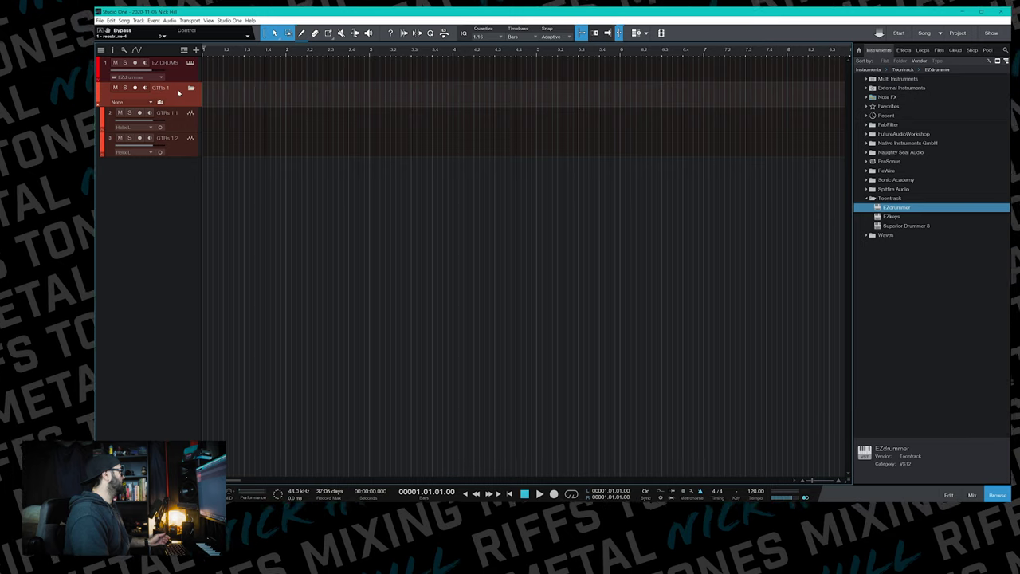
pyautogui.click(193, 90)
pyautogui.click(192, 90)
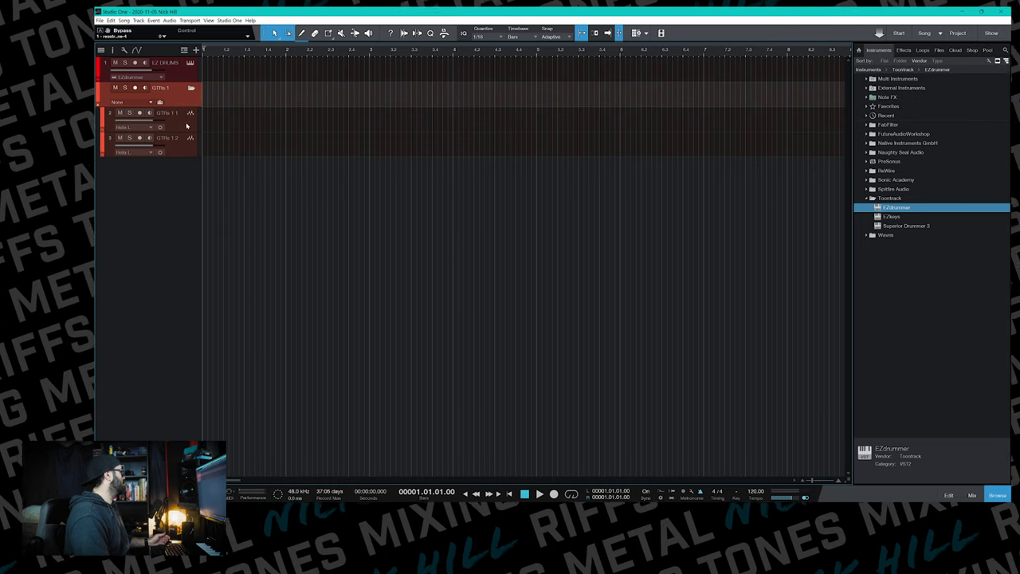
pyautogui.click(188, 126)
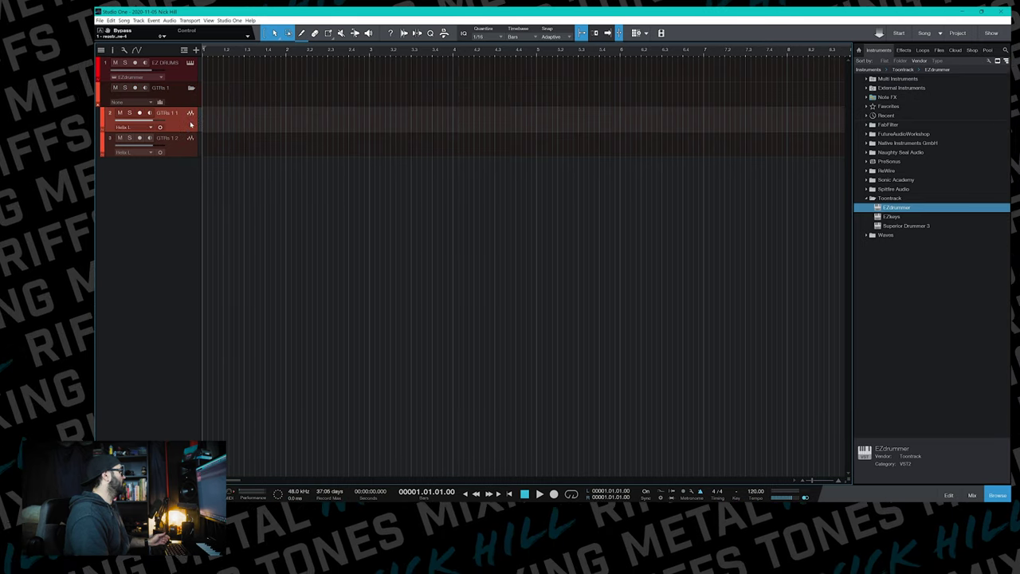
# Step: Pan GTRs 1 1 hard left (L99) and GTRs 1 2 hard right
pyautogui.click(113, 49)
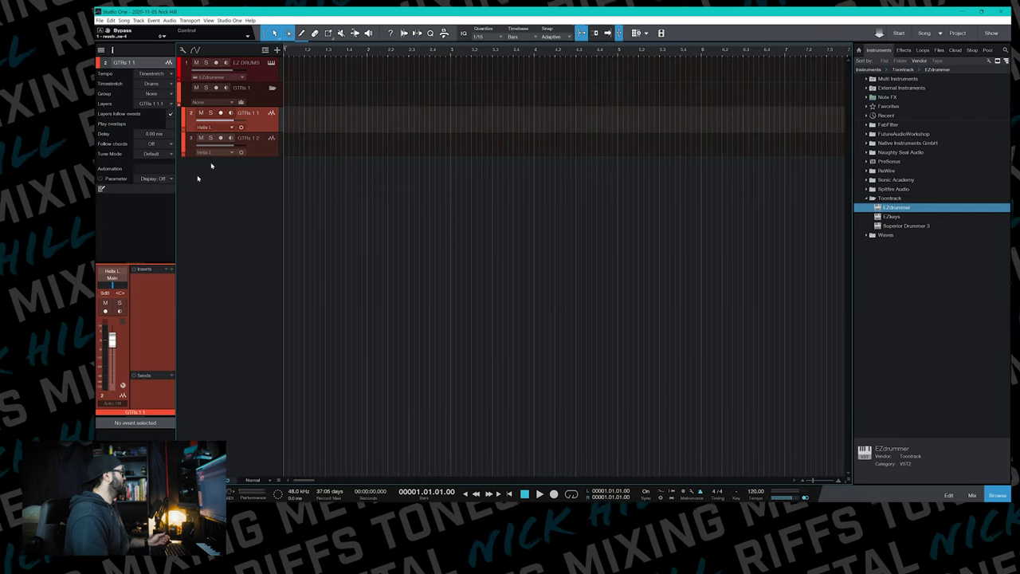
pyautogui.moveTo(115, 293); pyautogui.dragTo(96, 287)
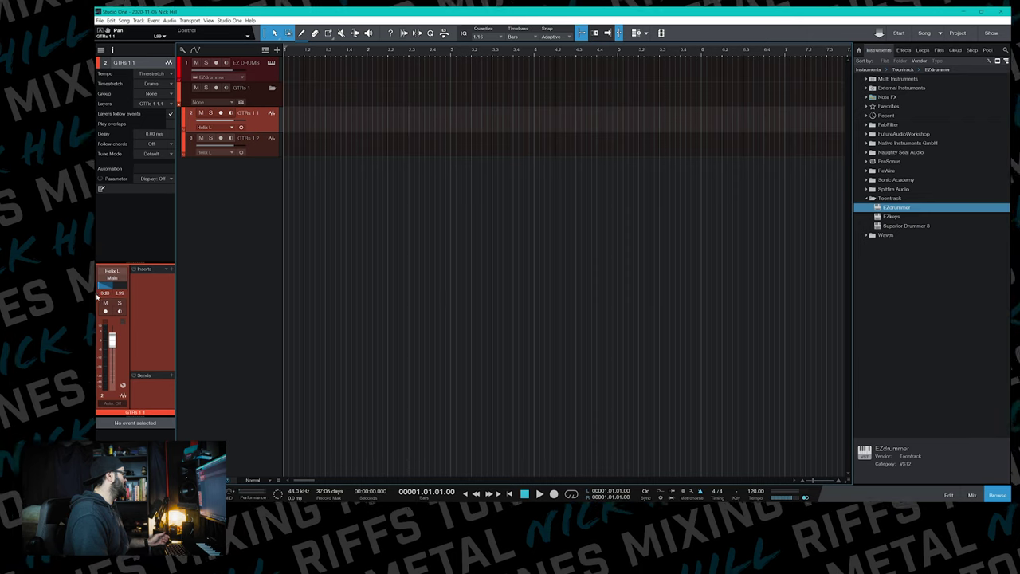
pyautogui.press('F3')
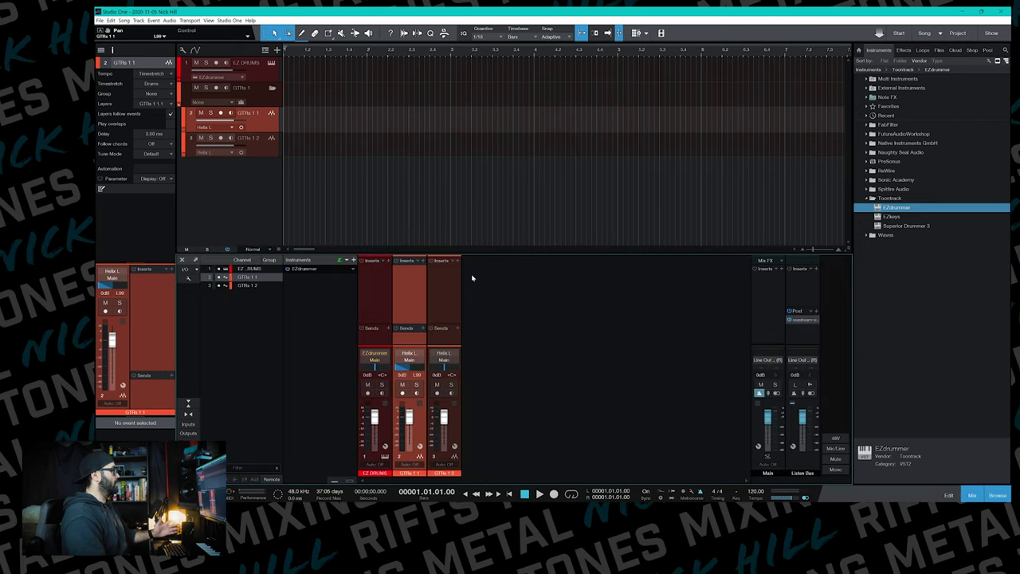
pyautogui.moveTo(448, 372); pyautogui.dragTo(569, 366)
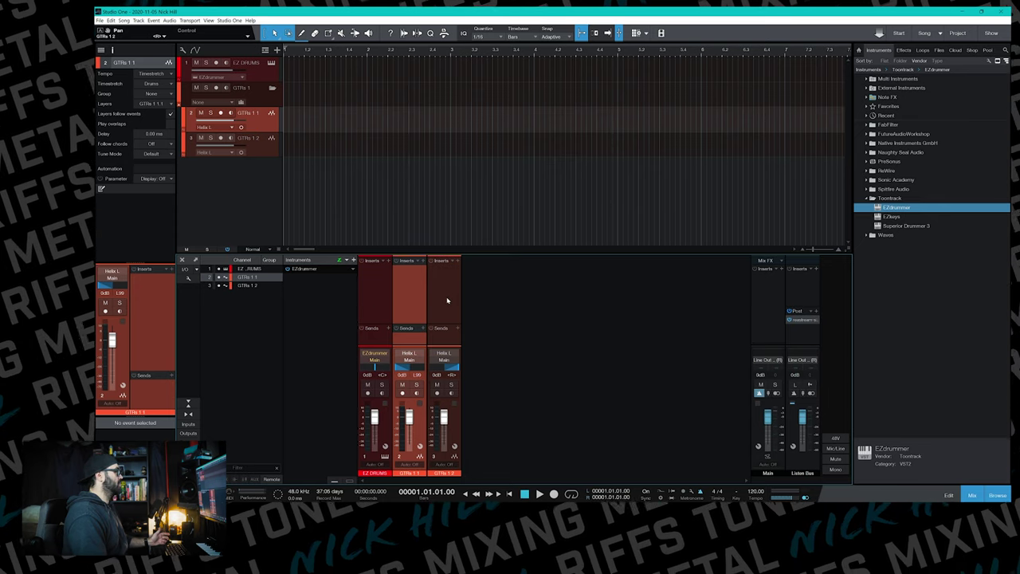
pyautogui.click(444, 297)
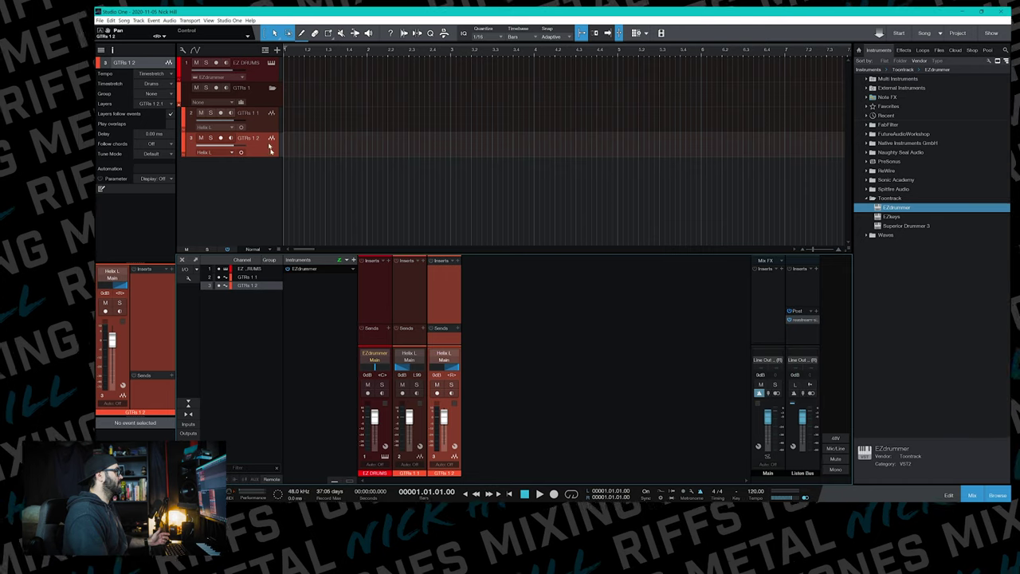
pyautogui.click(266, 97)
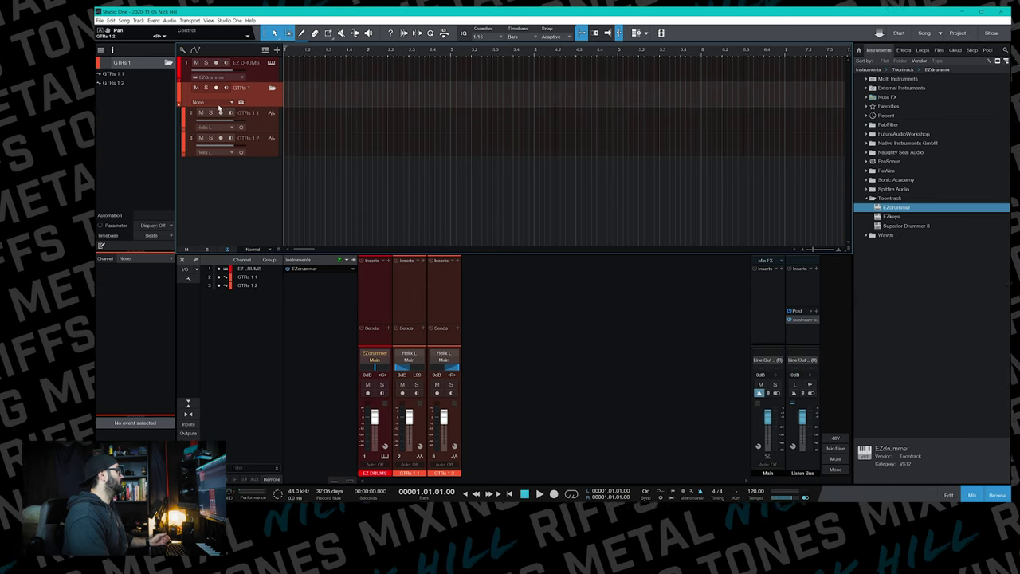
# Step: Add a bus channel for the GTRs 1 folder
pyautogui.click(232, 103)
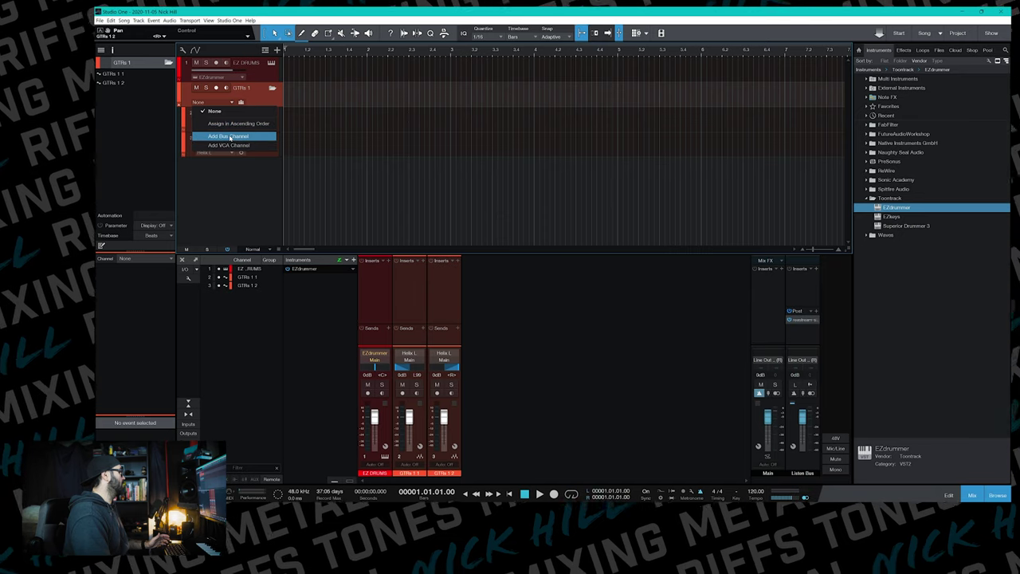
pyautogui.click(230, 136)
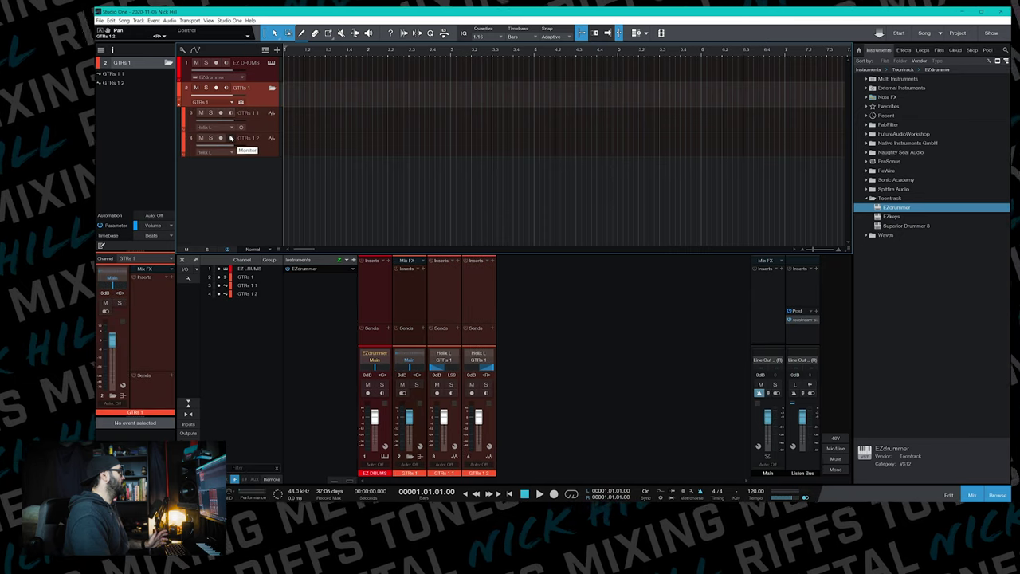
pyautogui.click(409, 457)
pyautogui.click(409, 457)
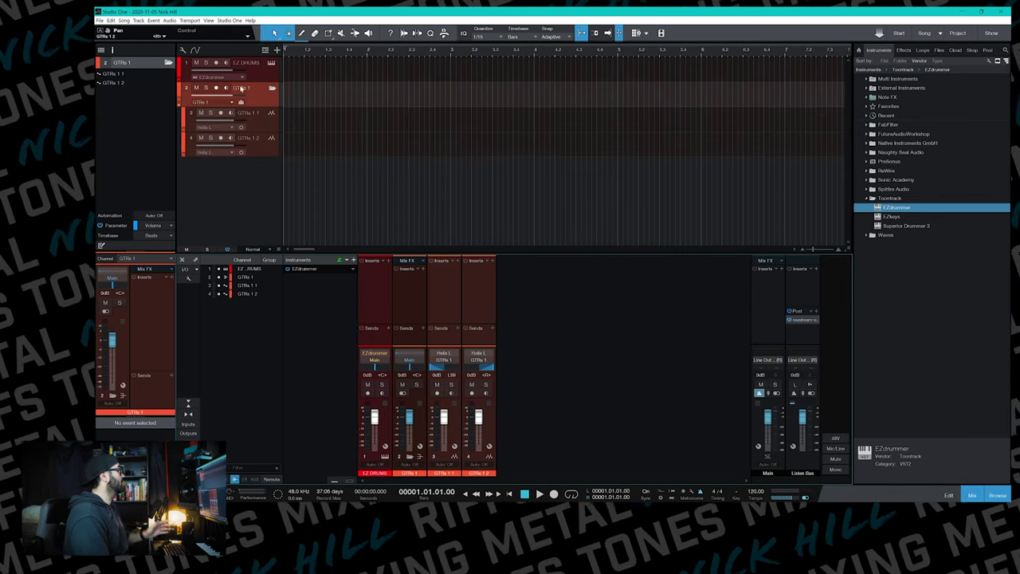
# Step: Begin renaming the first guitar track, entering 'GTR'
pyautogui.doubleClick(242, 88)
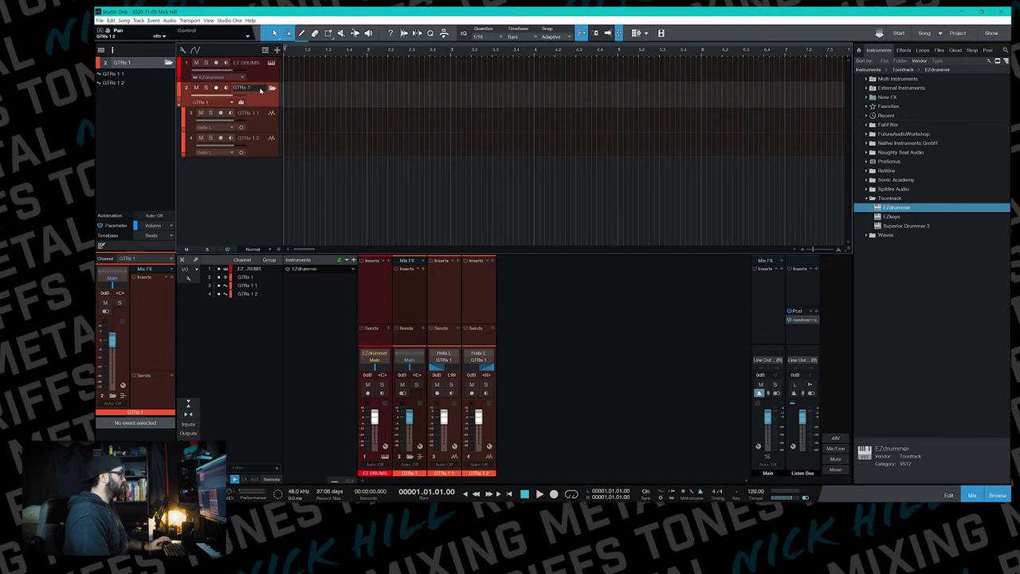
pyautogui.doubleClick(253, 113)
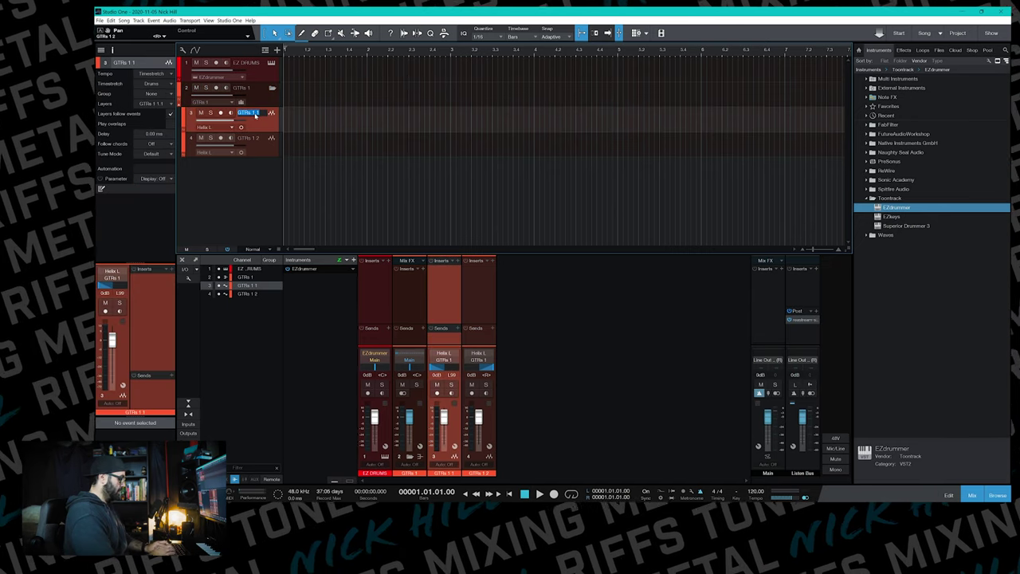
pyautogui.write('GTR')
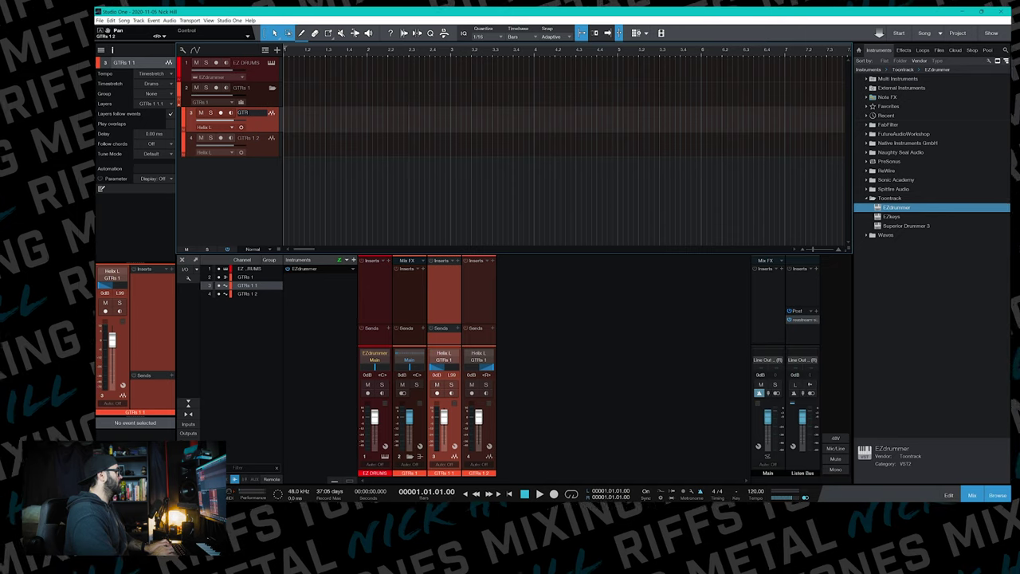
# Step: Name the two guitar tracks 'GTR 1 L' and 'GTR 1 R'
pyautogui.press('Tab')
pyautogui.write('GTR 1 RE')
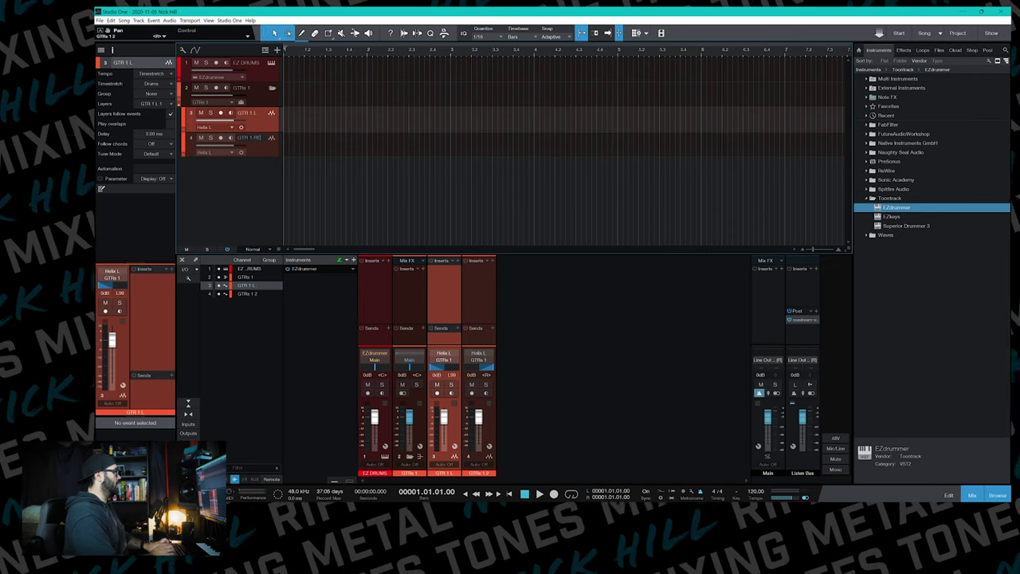
pyautogui.press('Return')
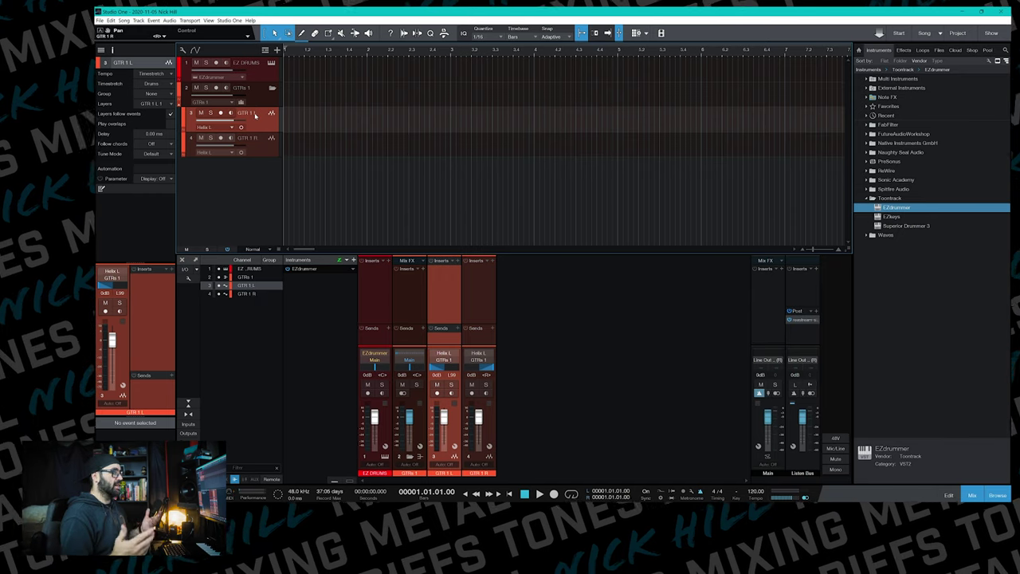
# Step: Select GTR 1 L and GTR 1 R alternately, finishing on the GTRs 1 folder track
pyautogui.click(271, 141)
pyautogui.click(268, 126)
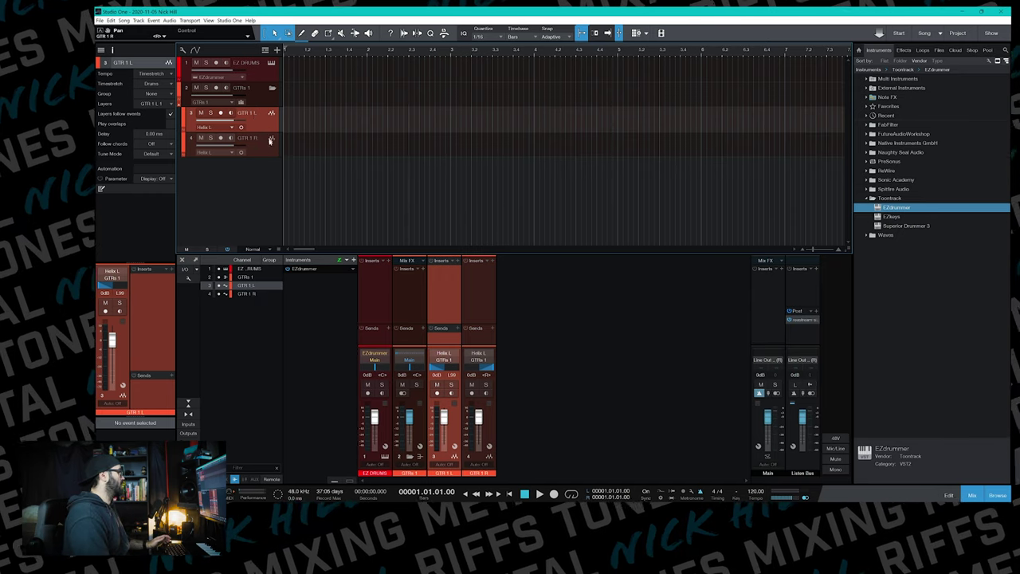
pyautogui.click(270, 140)
pyautogui.click(268, 126)
pyautogui.click(269, 140)
pyautogui.click(268, 126)
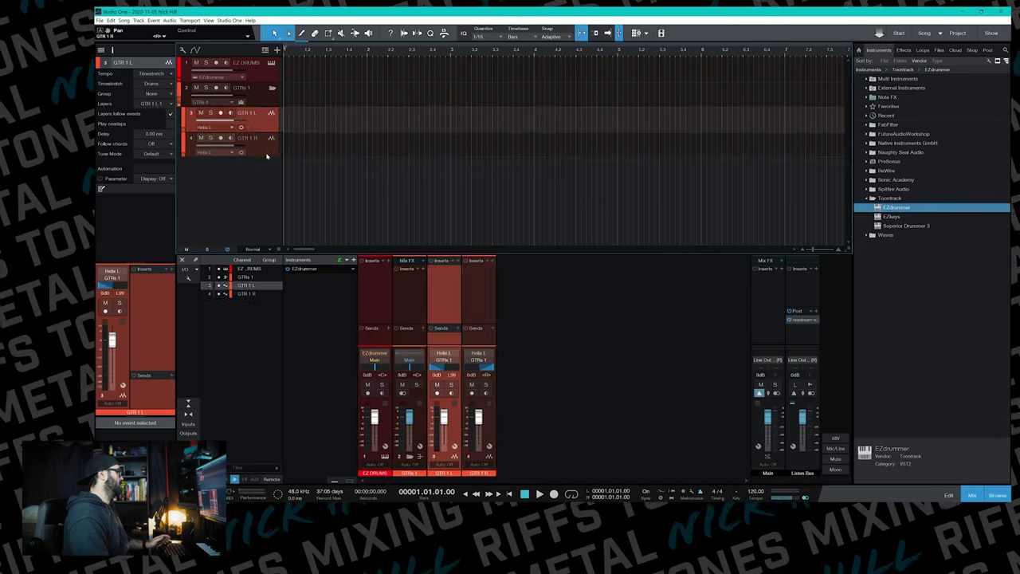
pyautogui.click(269, 140)
pyautogui.click(268, 126)
pyautogui.click(269, 140)
pyautogui.click(269, 128)
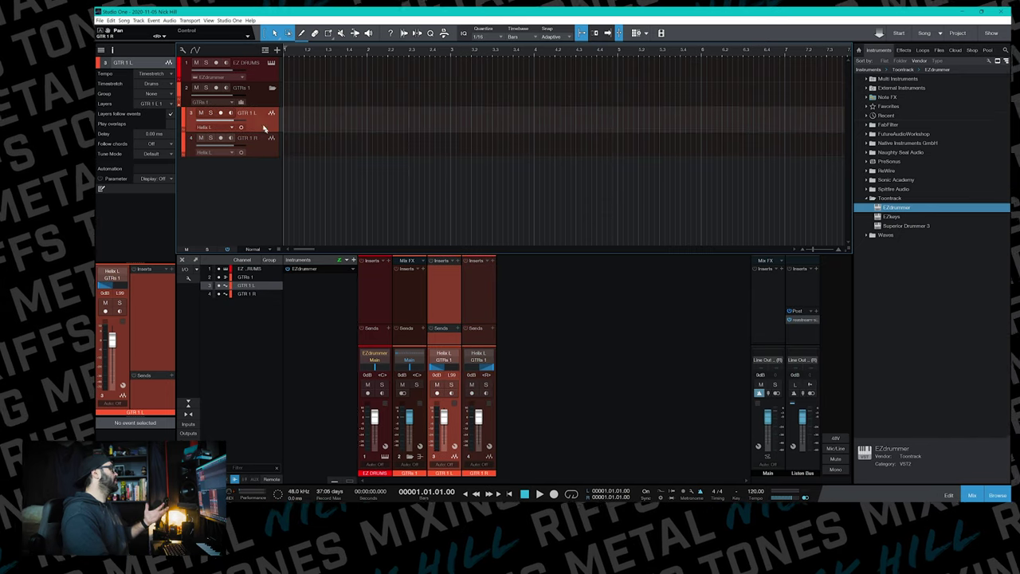
pyautogui.click(269, 101)
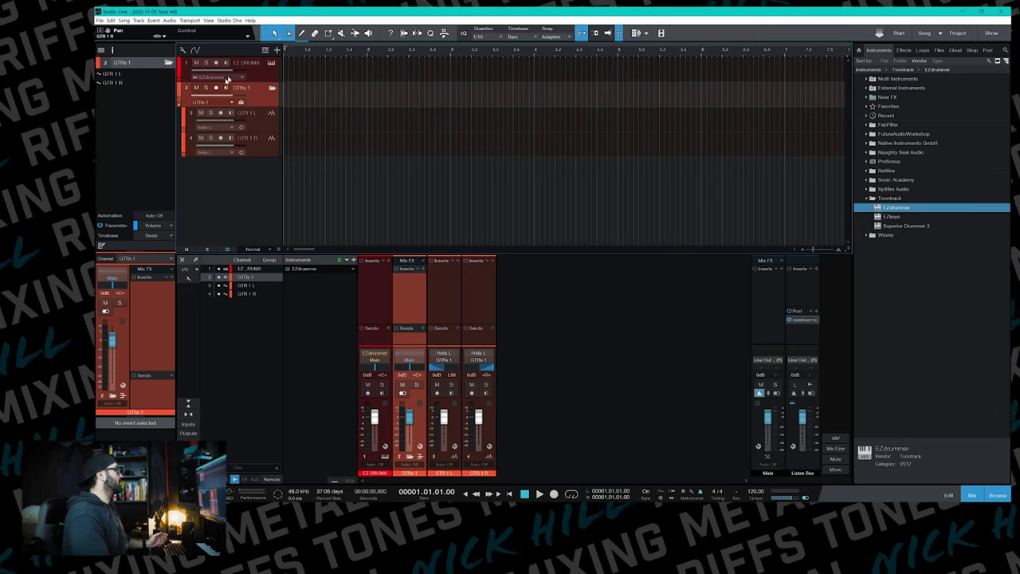
pyautogui.click(196, 88)
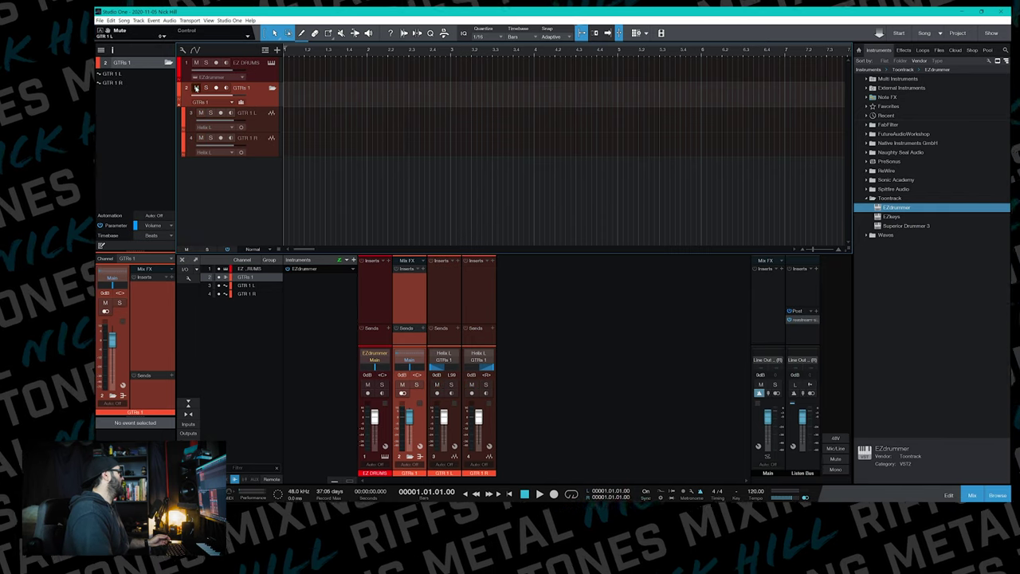
pyautogui.click(179, 102)
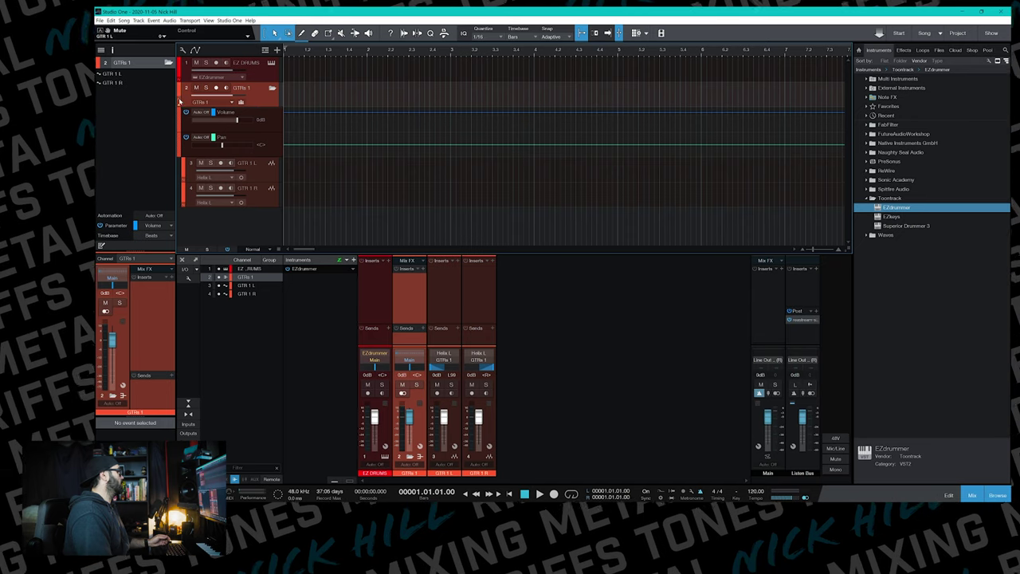
pyautogui.click(180, 102)
pyautogui.click(180, 102)
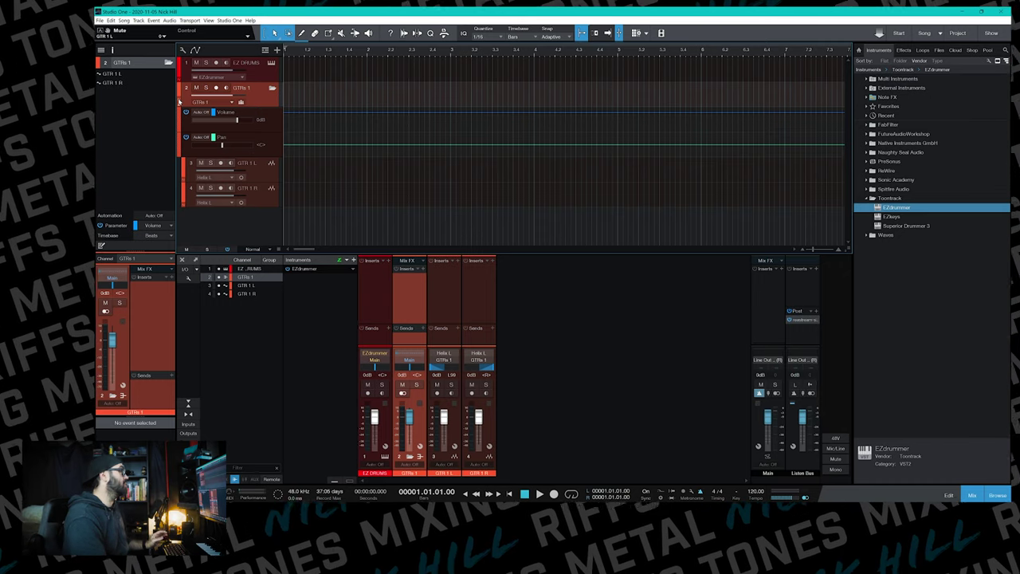
pyautogui.click(179, 102)
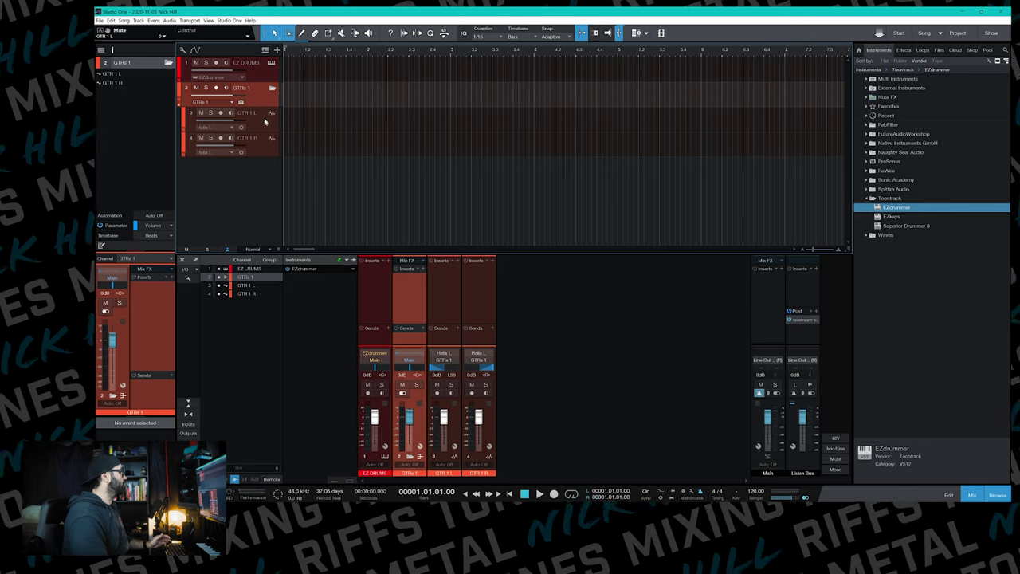
pyautogui.press('Down')
pyautogui.press('Down')
pyautogui.press('Up')
pyautogui.press('Up')
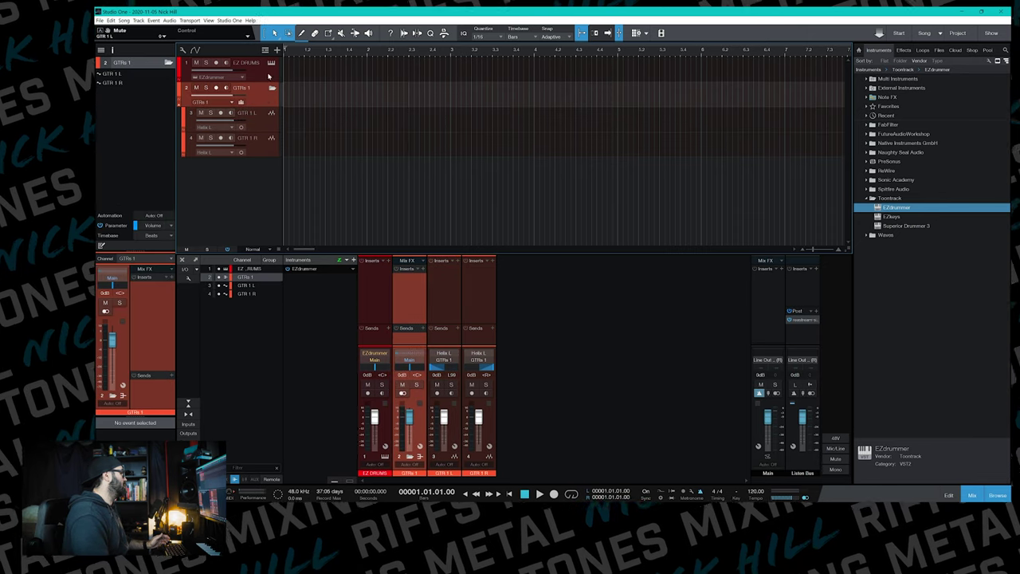
pyautogui.press('Up')
pyautogui.press('Down')
pyautogui.press('Down')
pyautogui.press('Down')
pyautogui.press('Up')
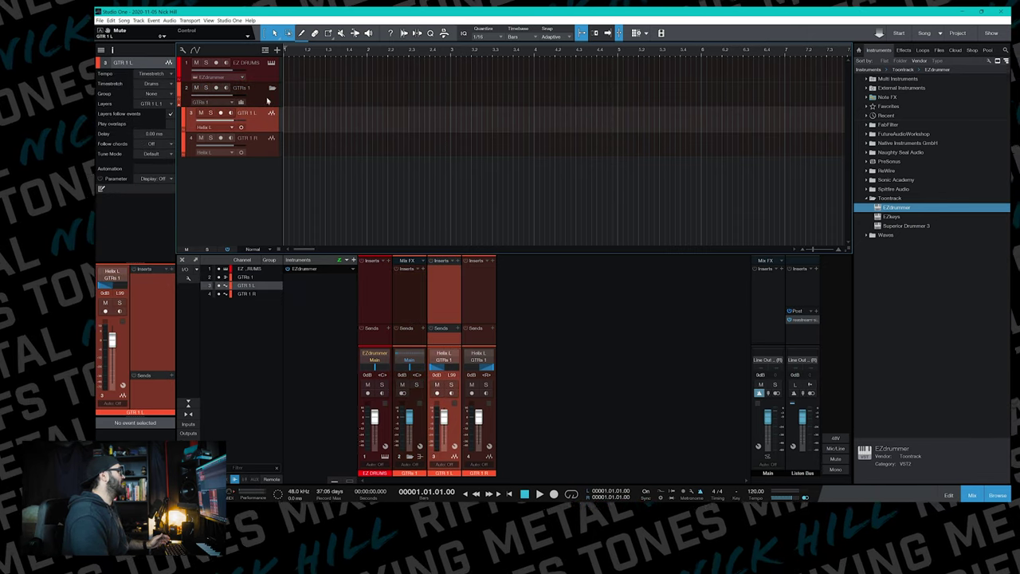
pyautogui.press('Up')
pyautogui.press('Up')
pyautogui.press('Down')
pyautogui.press('Down')
pyautogui.press('Down')
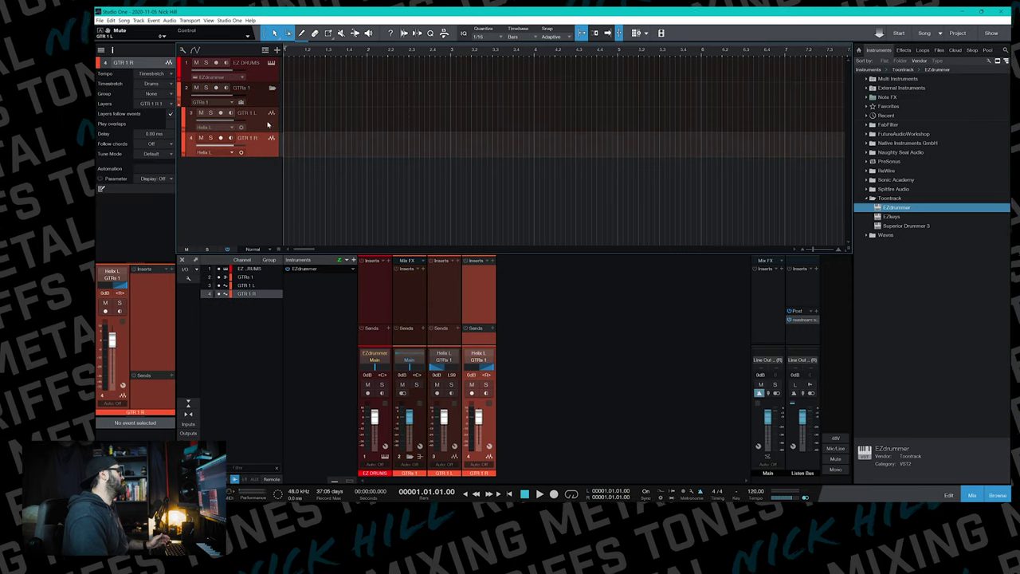
pyautogui.press('Up')
pyautogui.press('Up')
pyautogui.press('Up')
pyautogui.press('Down')
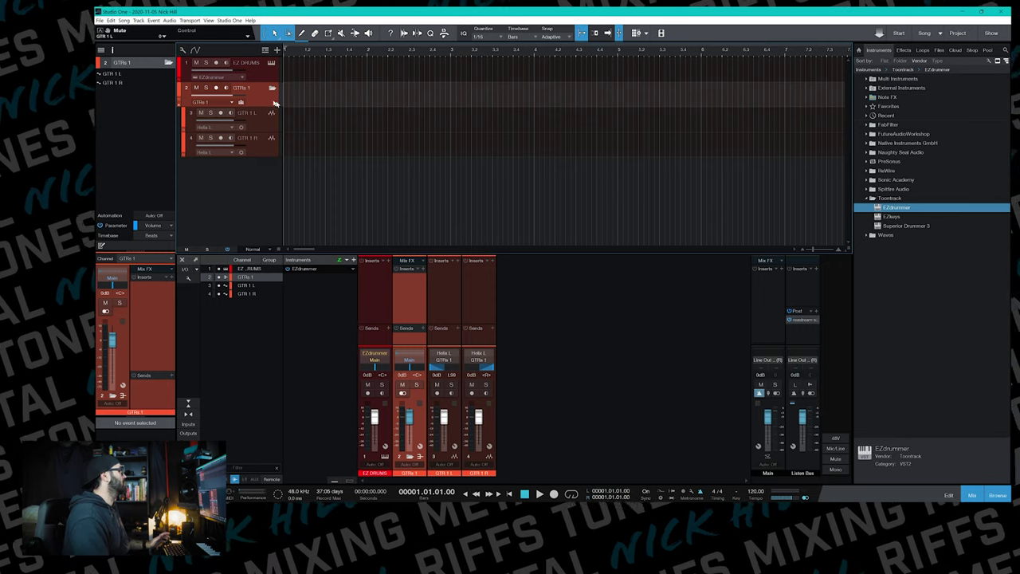
pyautogui.click(267, 77)
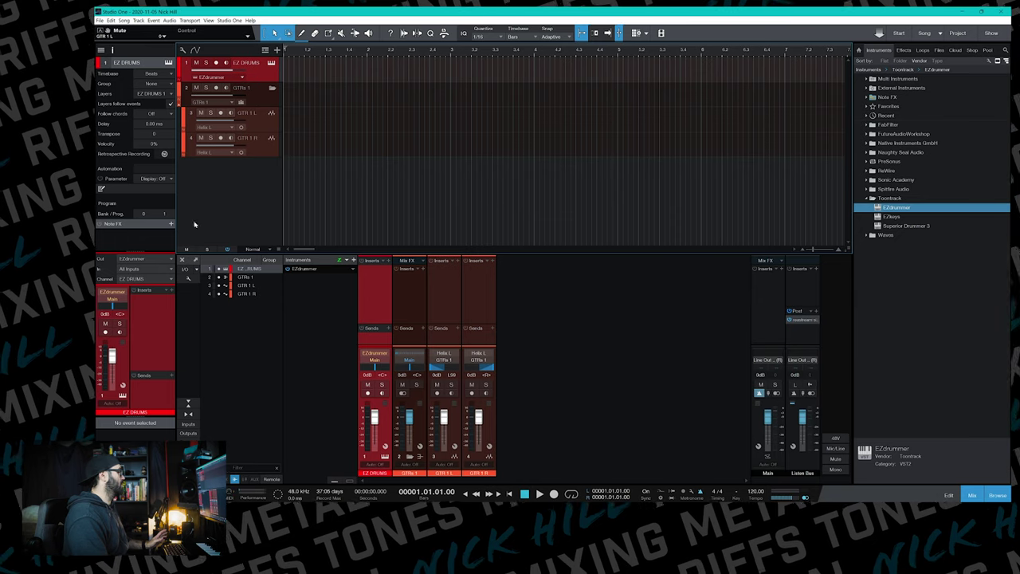
pyautogui.rightClick(227, 219)
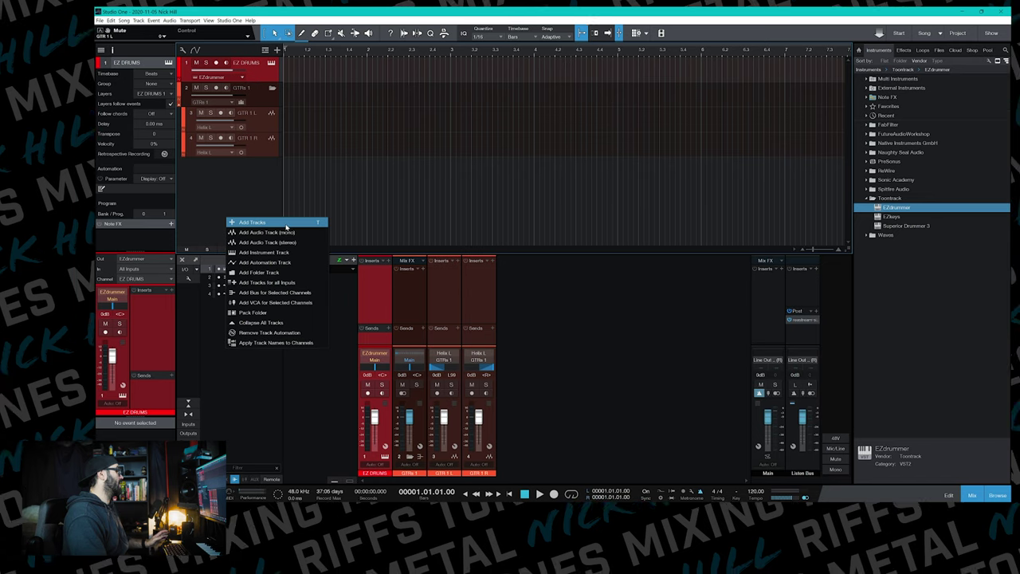
pyautogui.click(286, 226)
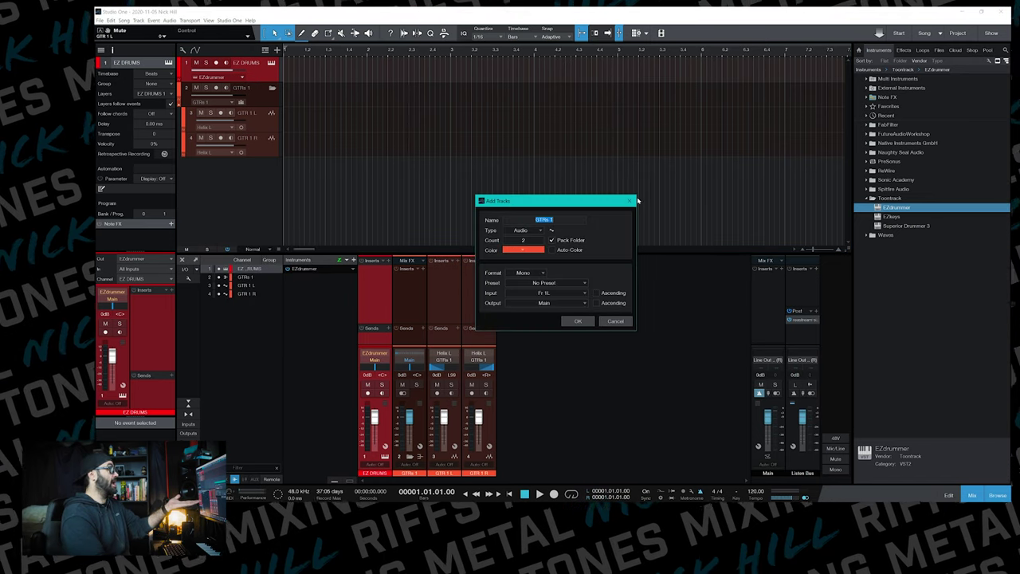
pyautogui.click(629, 202)
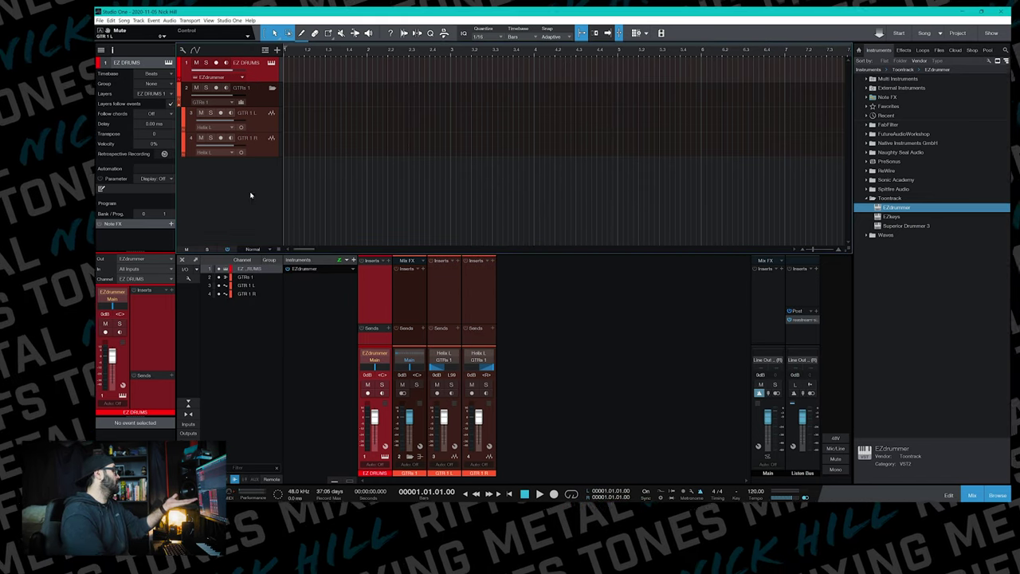
pyautogui.rightClick(254, 196)
pyautogui.click(321, 209)
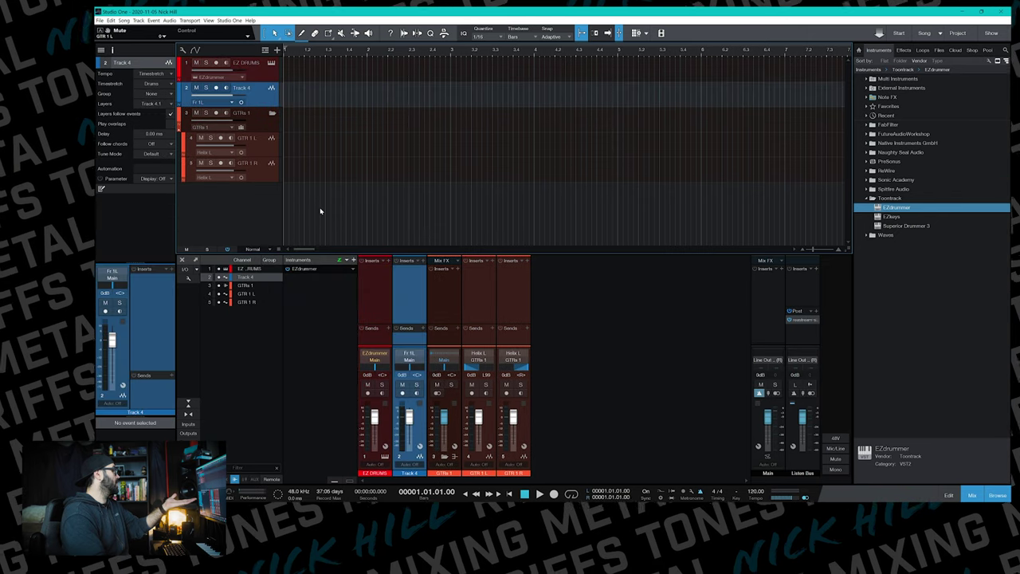
pyautogui.rightClick(252, 210)
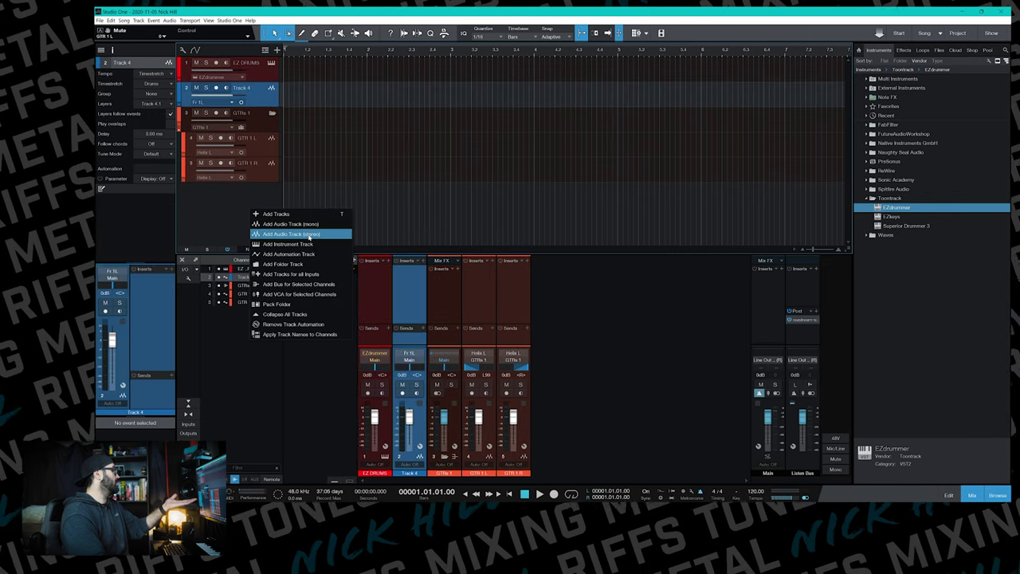
pyautogui.click(309, 234)
pyautogui.rightClick(271, 230)
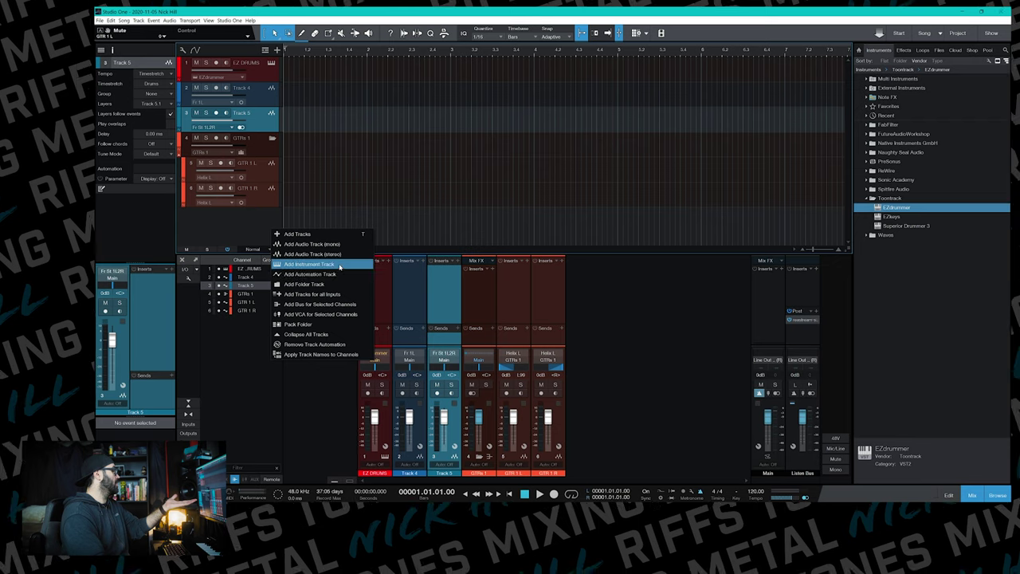
pyautogui.click(311, 263)
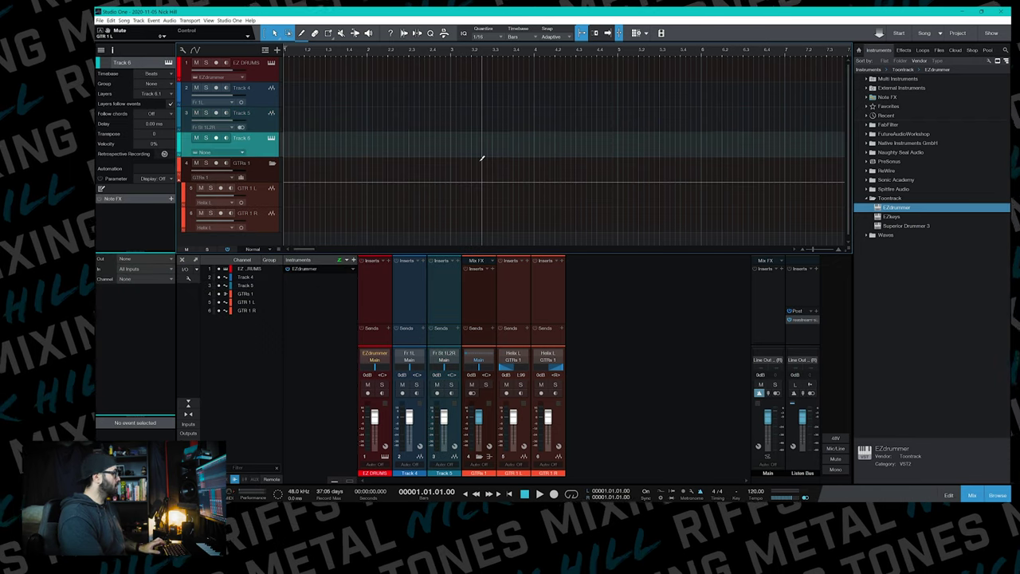
pyautogui.press('Delete')
pyautogui.press('Delete')
pyautogui.press('Delete')
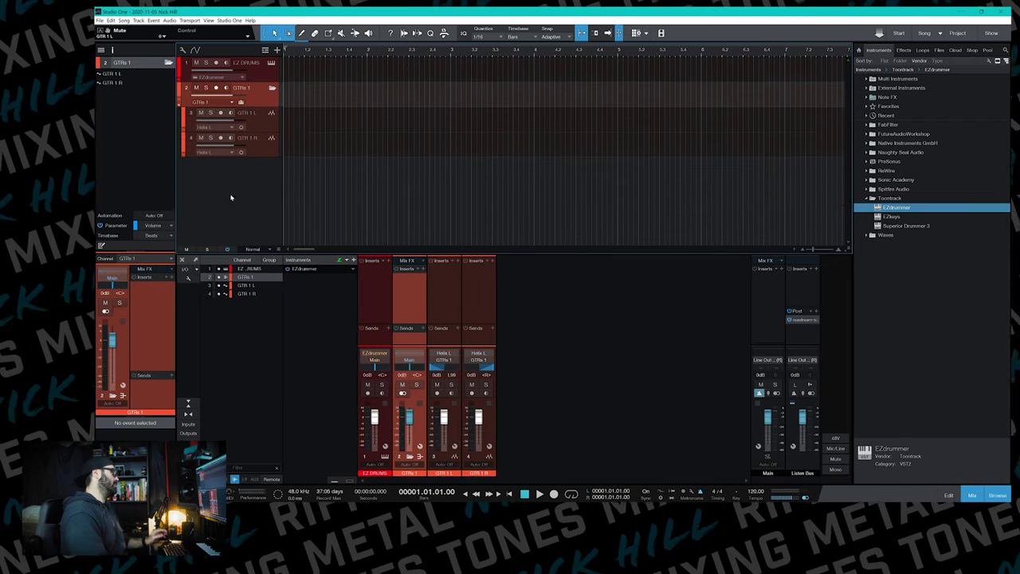
# Step: Add two mono audio tracks, Track 4 and Track 5
pyautogui.rightClick(230, 196)
pyautogui.click(289, 216)
pyautogui.rightClick(254, 227)
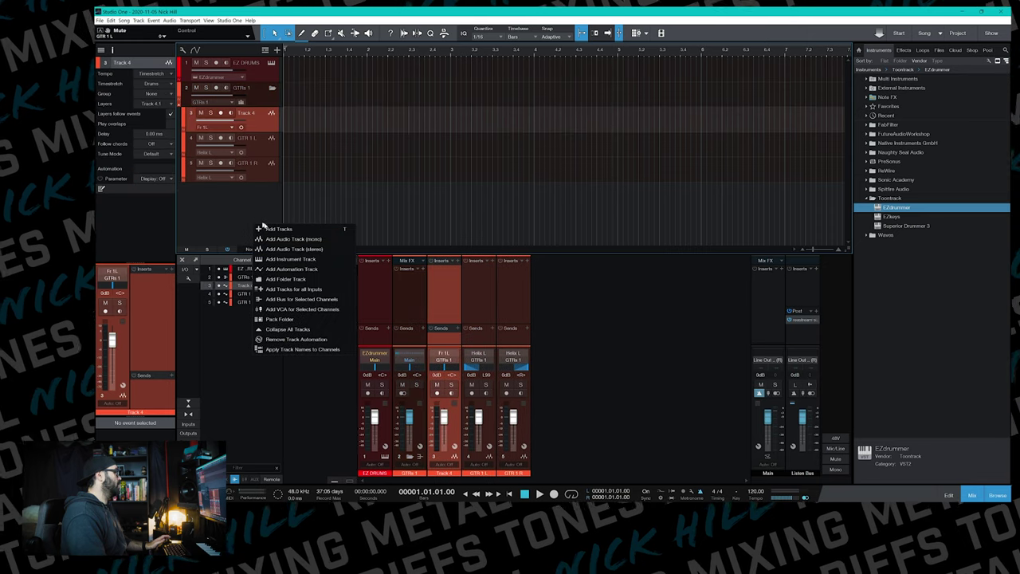
pyautogui.click(286, 238)
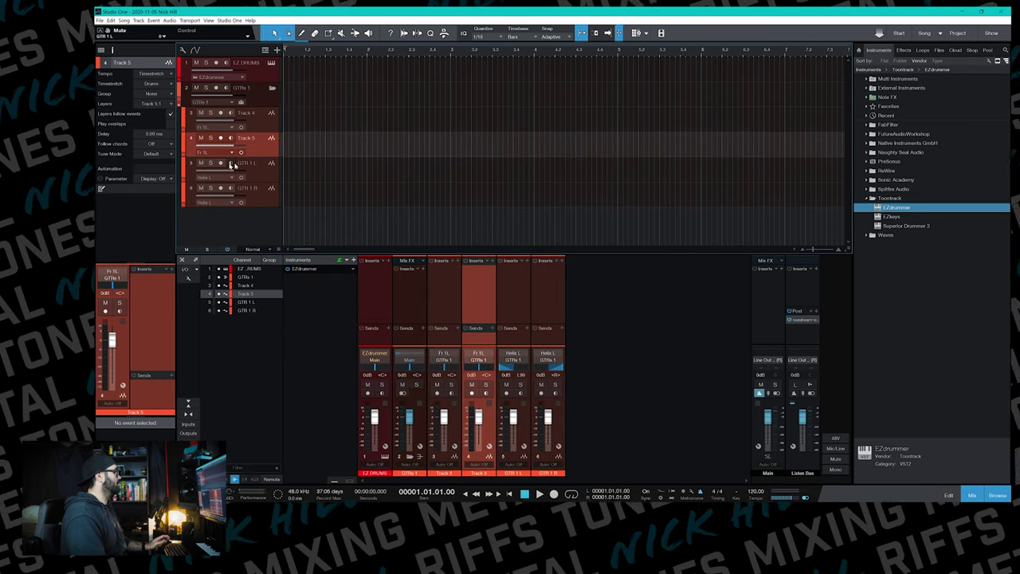
# Step: Move Track 4 and Track 5 below GTR 1 R, outside the folder
pyautogui.keyDown('shift'); pyautogui.click(269, 145); pyautogui.keyUp('shift')
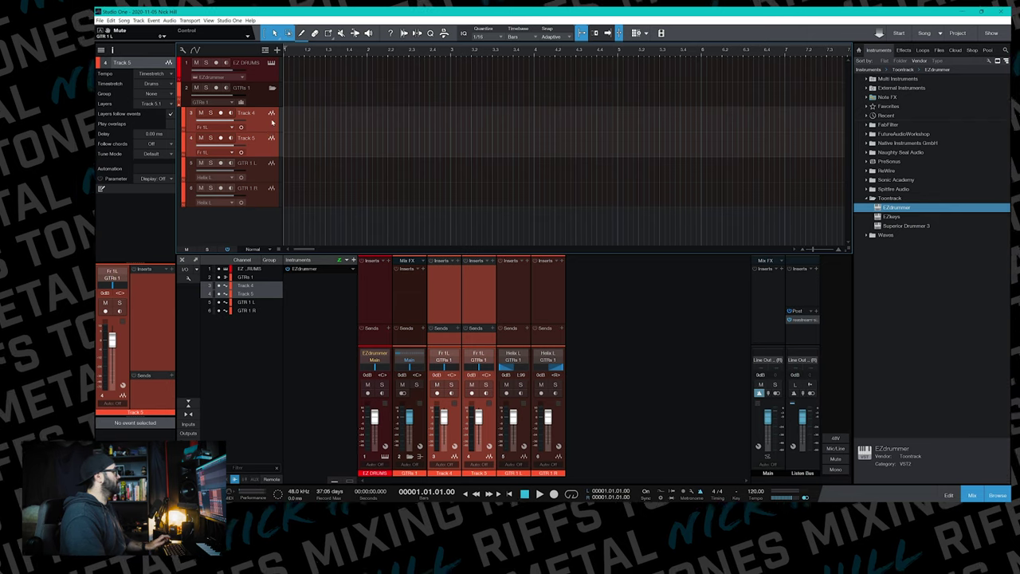
pyautogui.moveTo(271, 121); pyautogui.dragTo(237, 232)
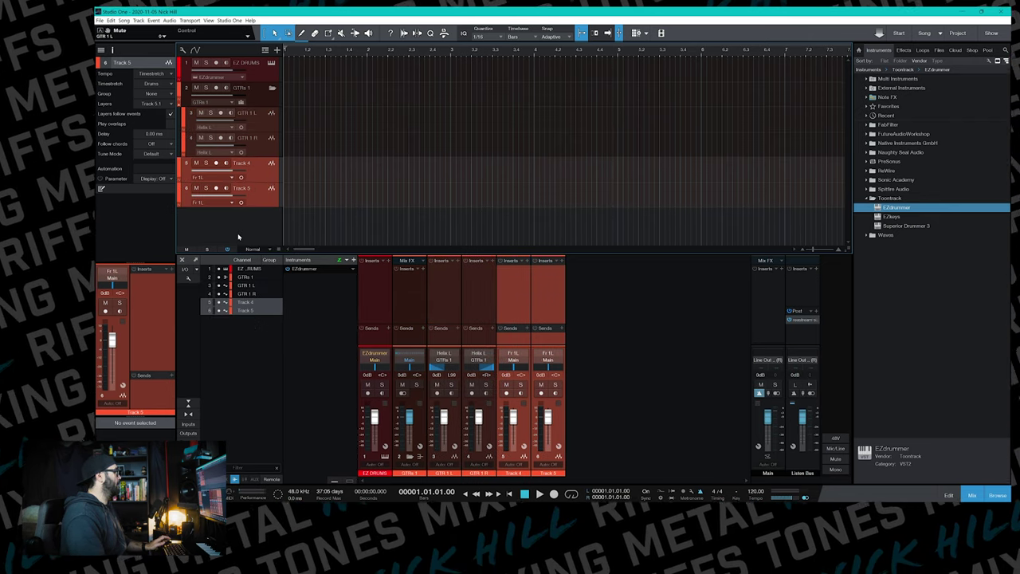
pyautogui.rightClick(268, 175)
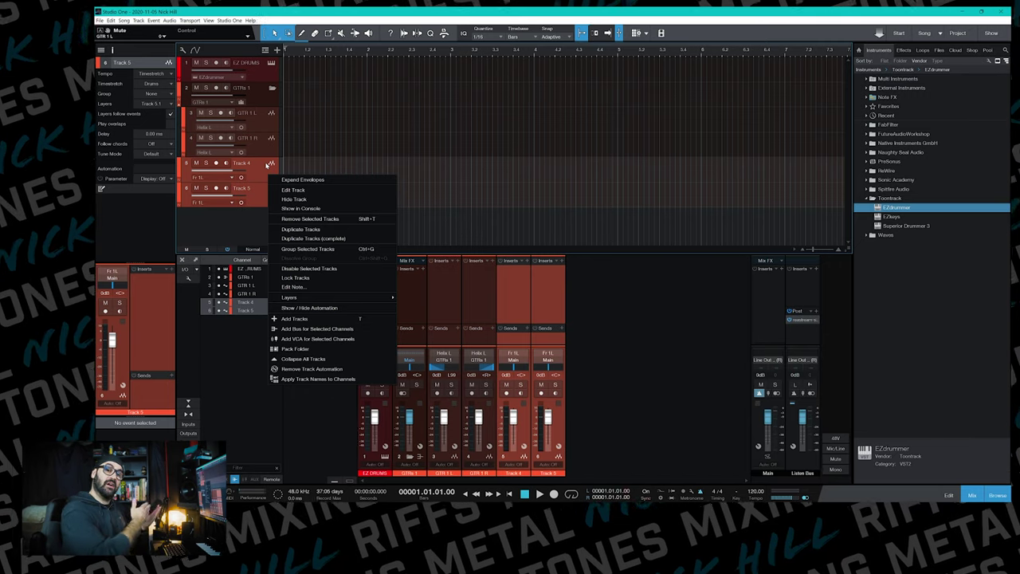
# Step: Pack the selected Tracks 4 and 5 into a new folder
pyautogui.click(235, 216)
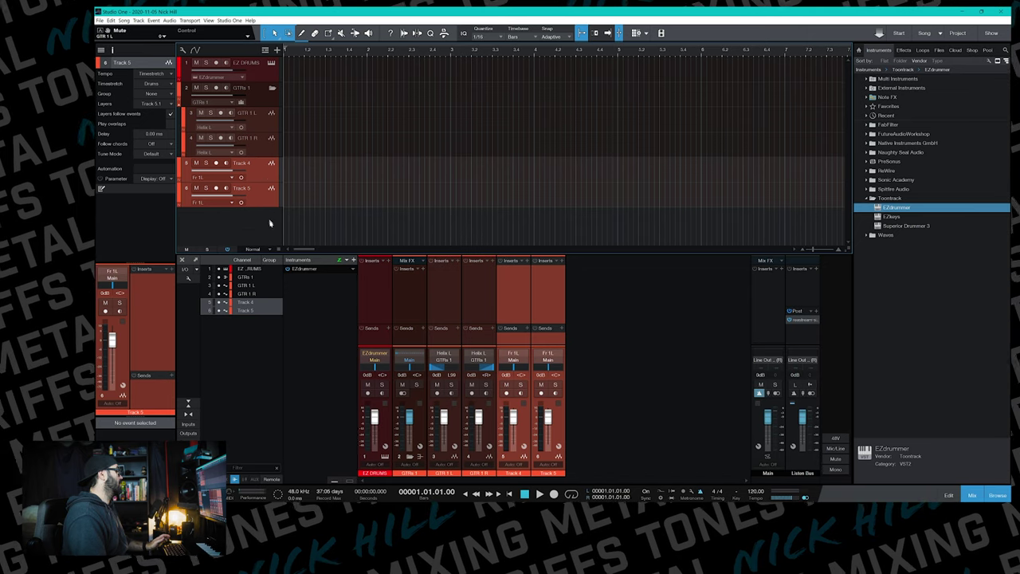
pyautogui.click(265, 180)
pyautogui.keyDown('shift'); pyautogui.click(267, 203); pyautogui.keyUp('shift')
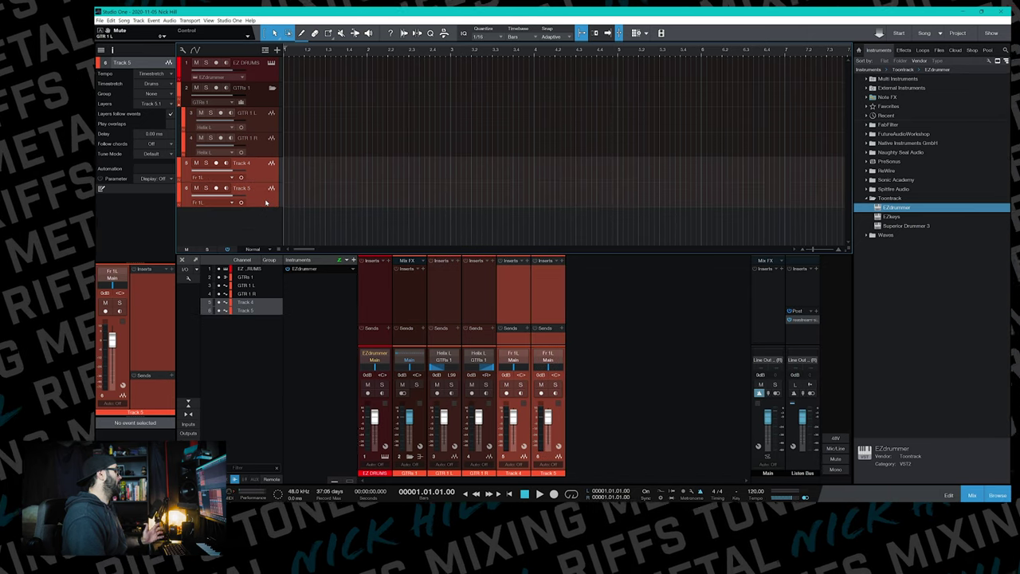
pyautogui.rightClick(266, 203)
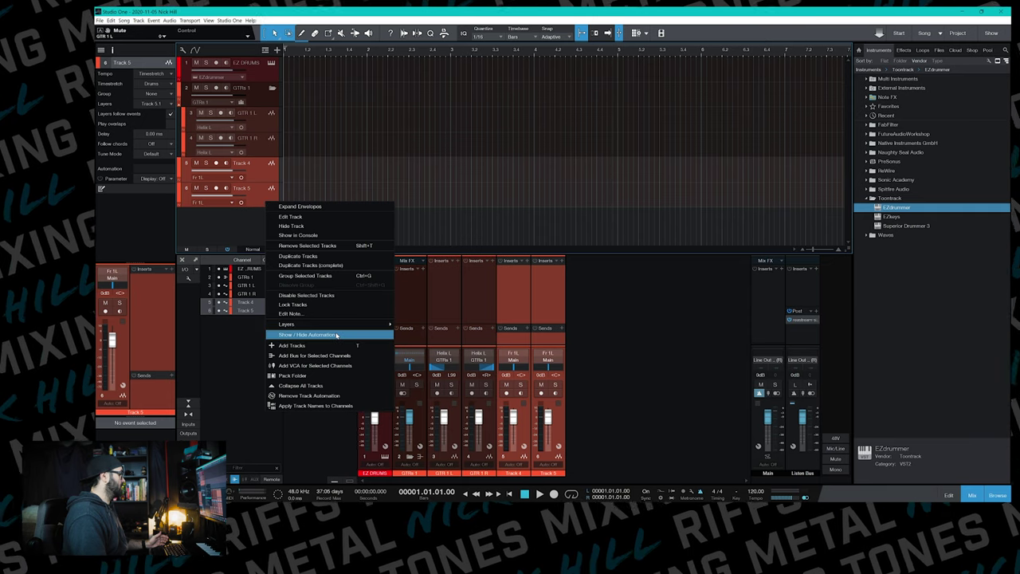
pyautogui.click(322, 375)
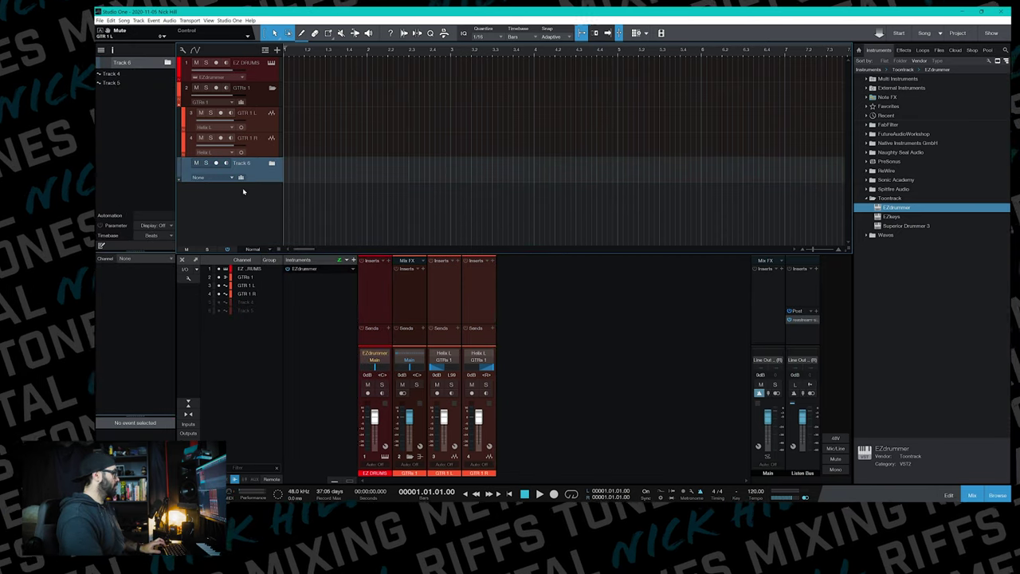
# Step: Undo the folder and bring up options for the Track 4 and 5 mixer channels
pyautogui.hotkey('ctrl', 'z')
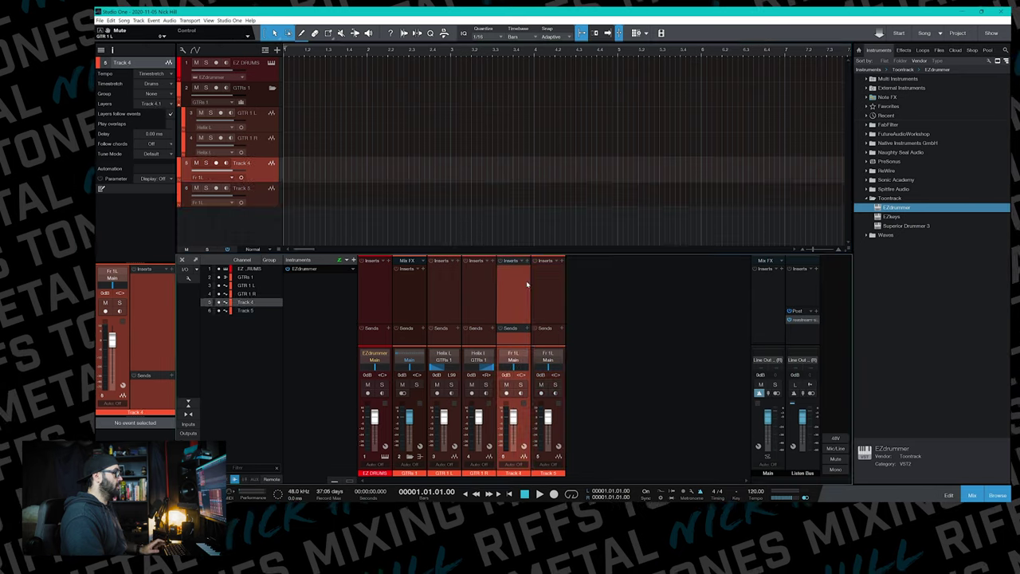
pyautogui.click(547, 283)
pyautogui.rightClick(549, 284)
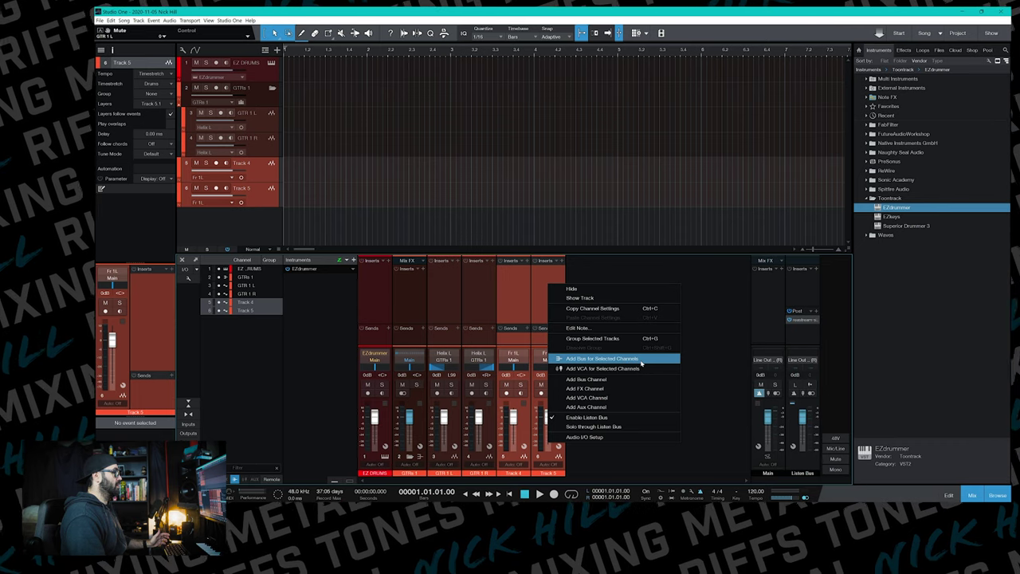
pyautogui.click(641, 364)
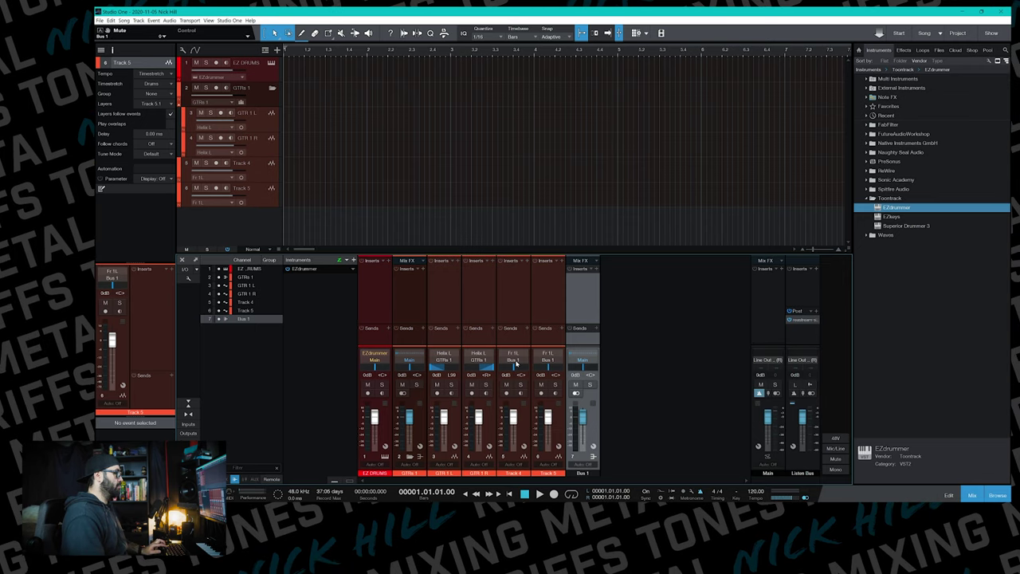
pyautogui.click(584, 473)
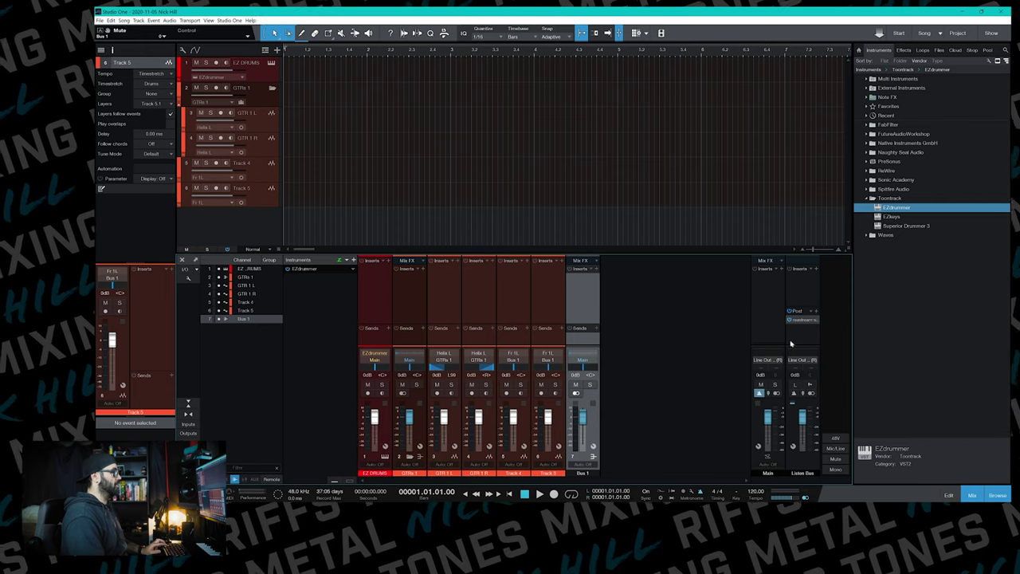
pyautogui.press('Delete')
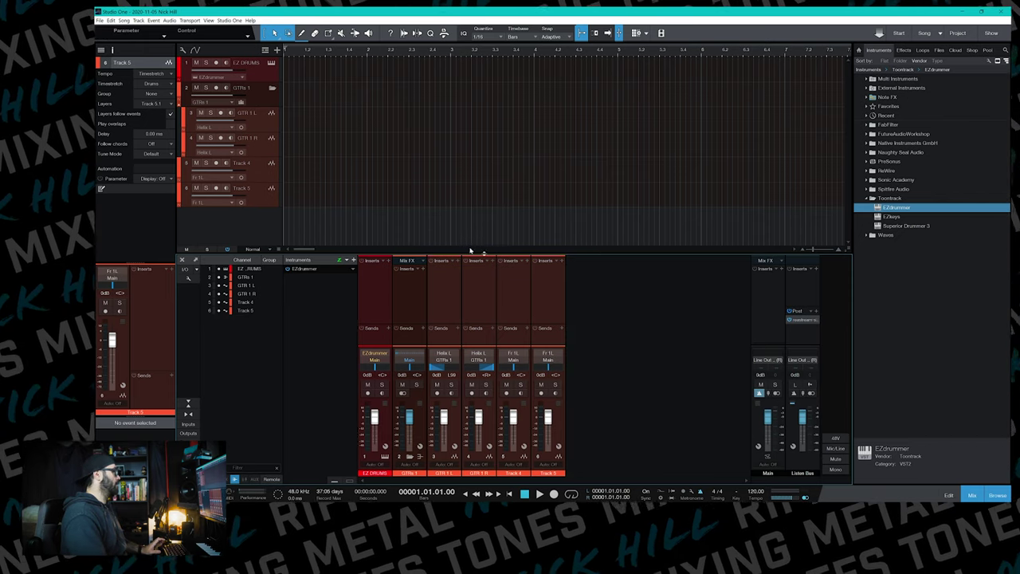
# Step: Pack Tracks 4 and 5 into a Track 6 folder and assign it a new bus channel
pyautogui.click(267, 170)
pyautogui.keyDown('shift'); pyautogui.click(267, 196); pyautogui.keyUp('shift')
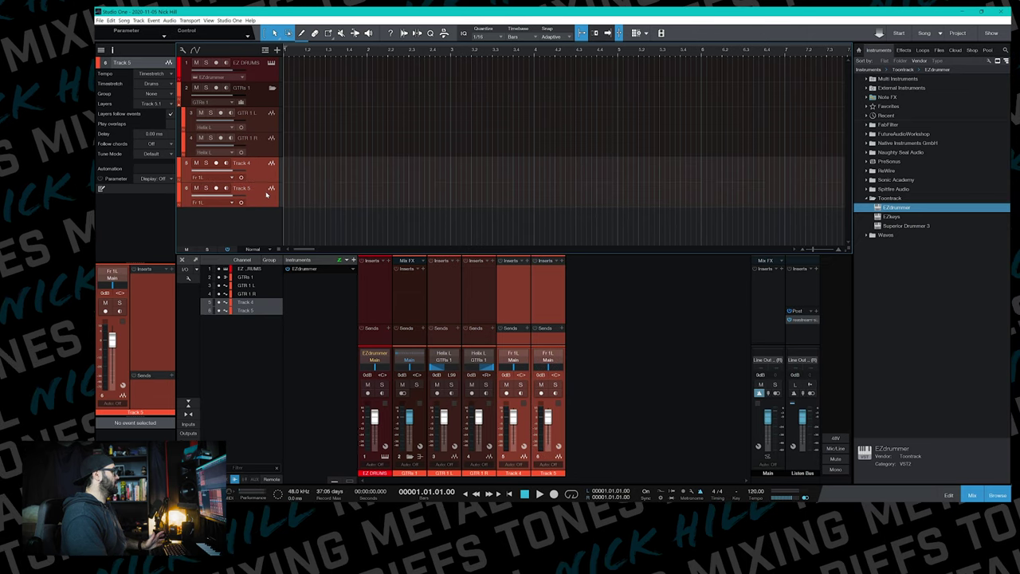
pyautogui.rightClick(267, 194)
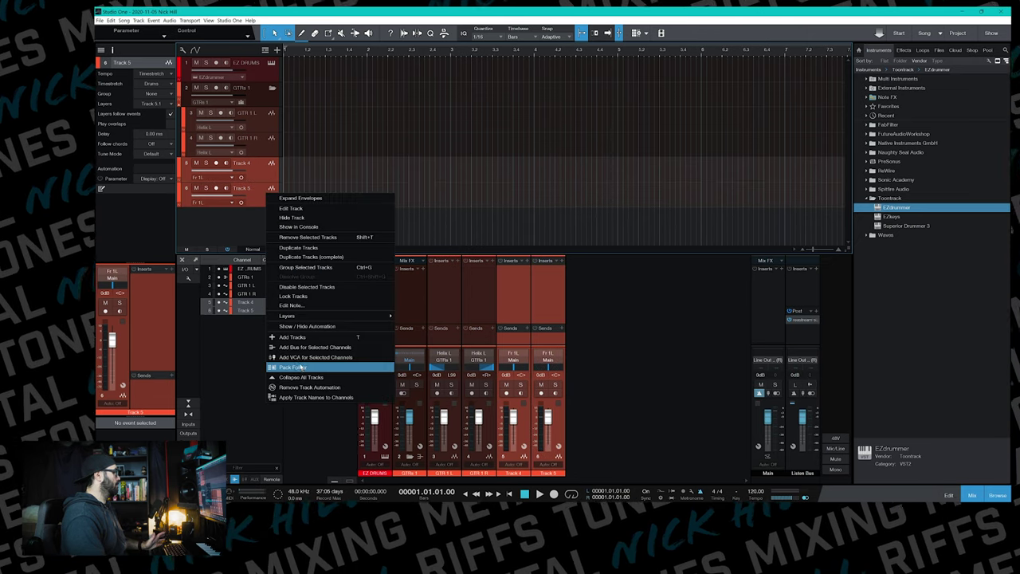
pyautogui.click(302, 366)
pyautogui.click(271, 162)
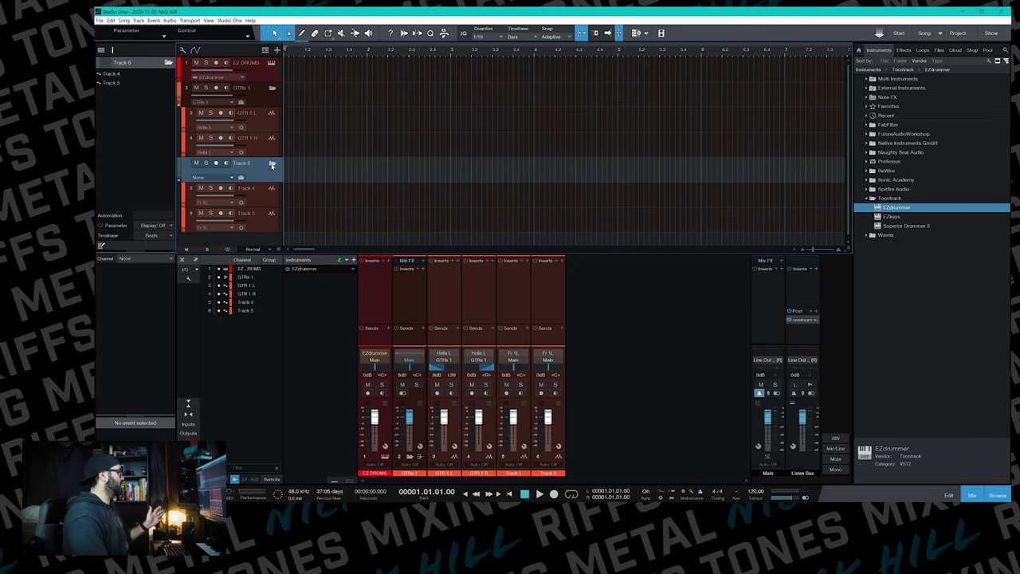
pyautogui.click(231, 177)
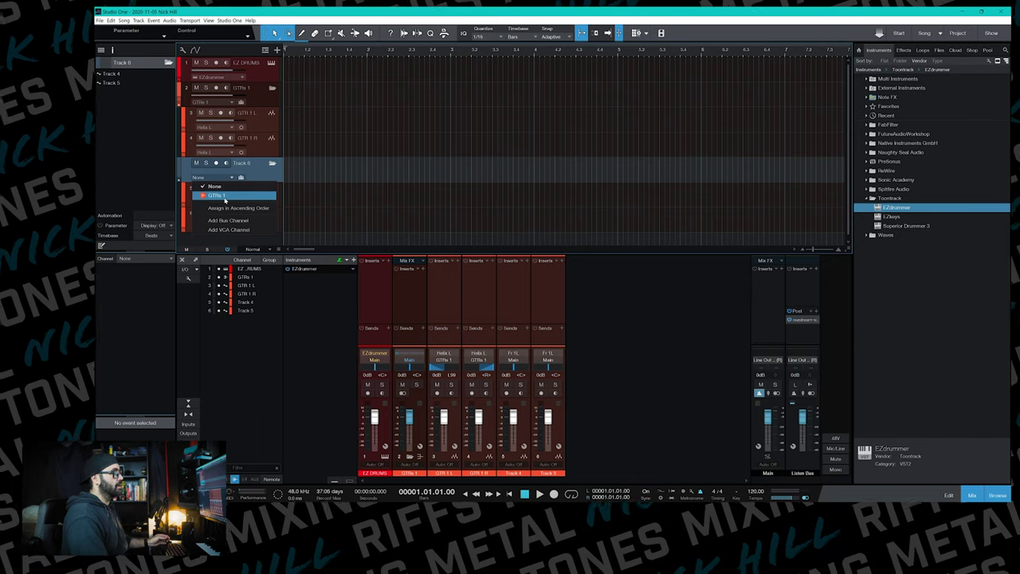
pyautogui.click(230, 221)
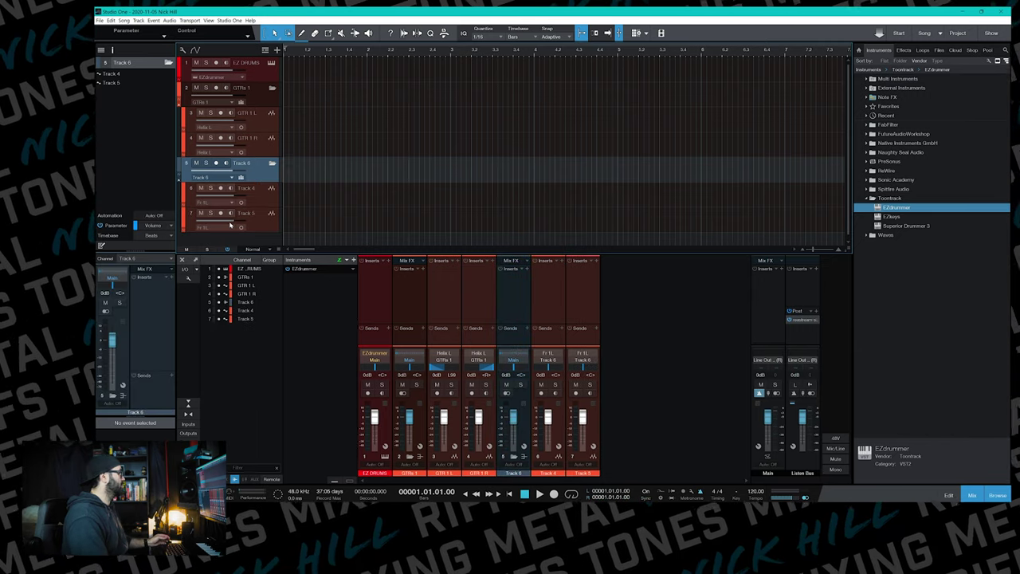
# Step: Rename the folder 'GTRs 2' and its tracks 'GTR 2 L' and 'GTR 2 R'
pyautogui.doubleClick(242, 164)
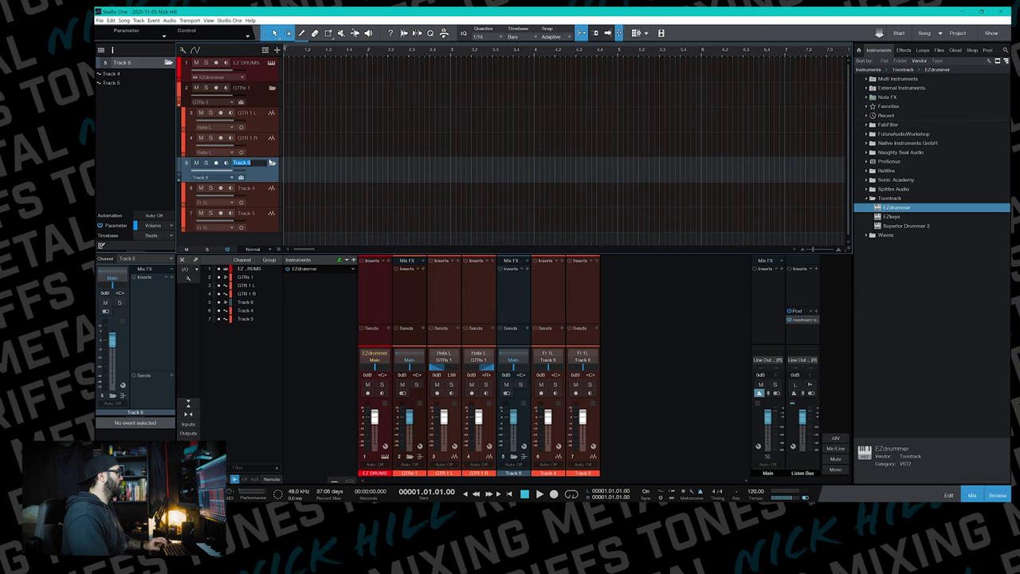
pyautogui.write('GTR')
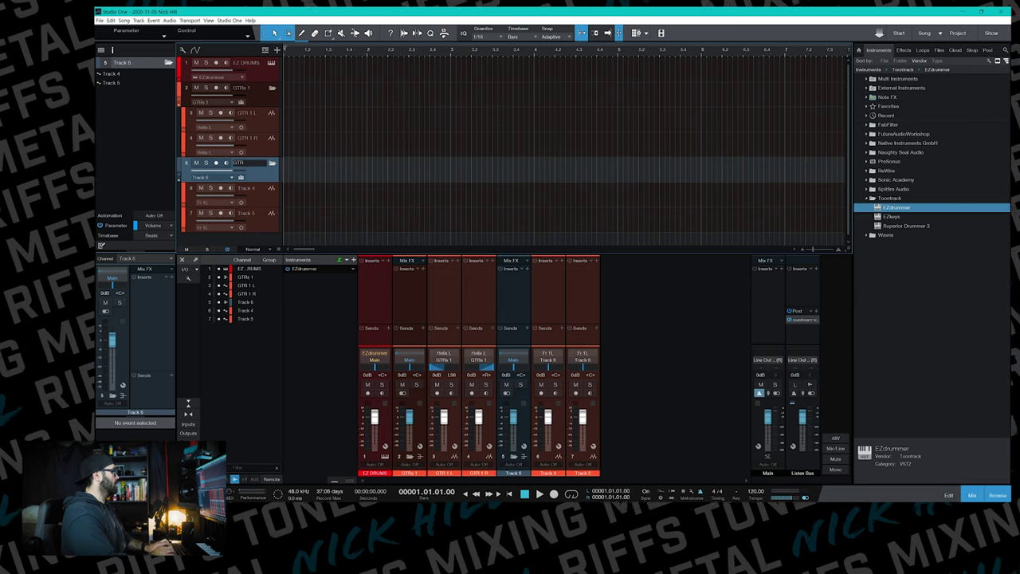
pyautogui.write('s 2')
pyautogui.press('Tab')
pyautogui.write('GT')
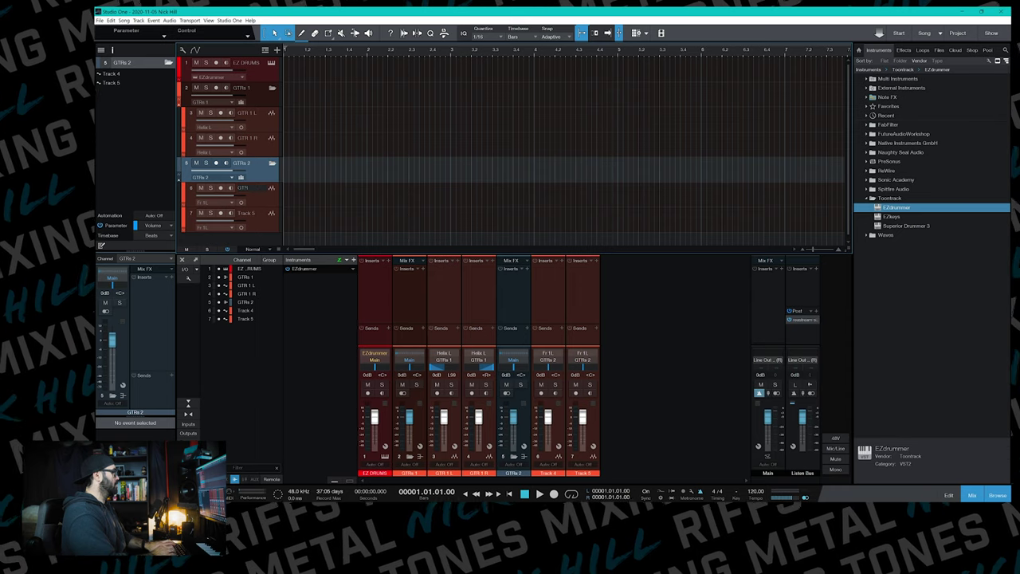
pyautogui.press('BackSpace')
pyautogui.press('Tab')
pyautogui.write('GTR')
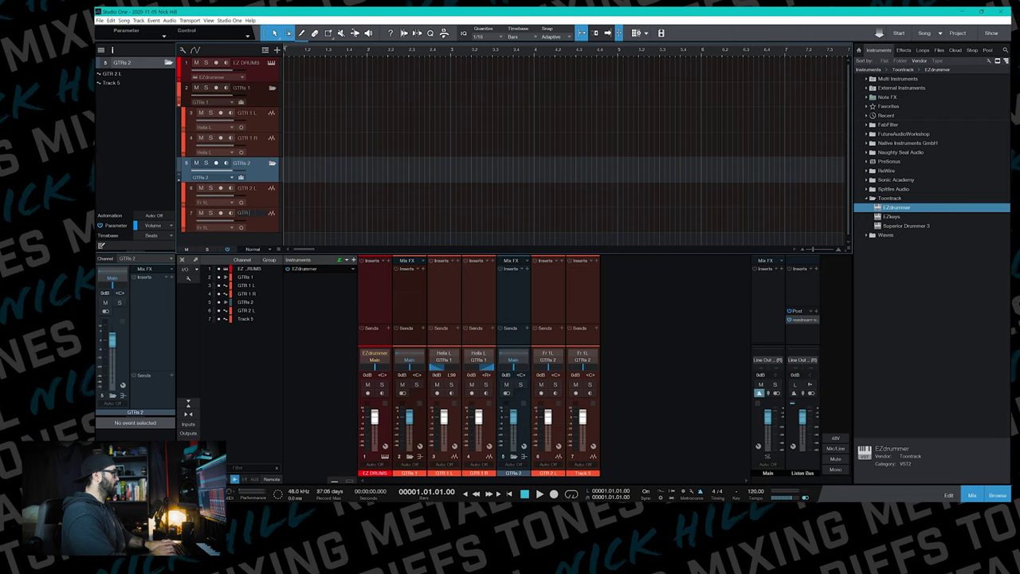
pyautogui.write(' 2 R')
pyautogui.press('Return')
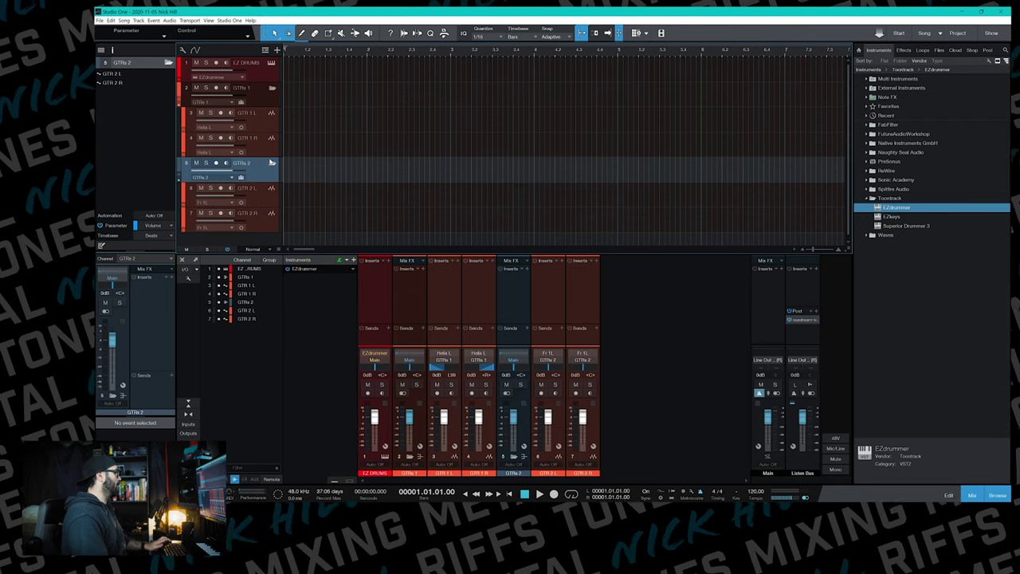
# Step: Colour the GTRs 2 folder and its guitar tracks red
pyautogui.click(178, 166)
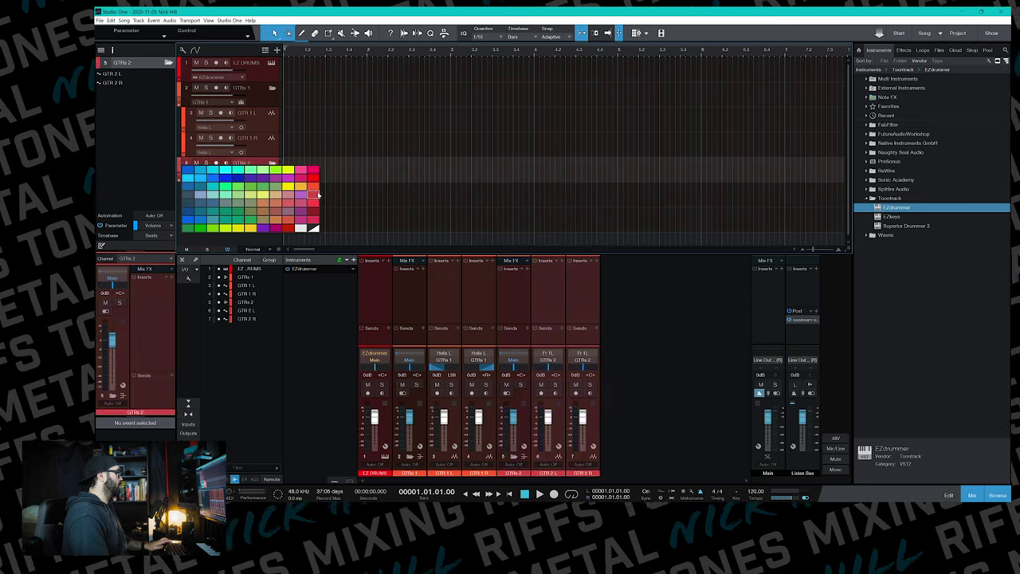
pyautogui.click(316, 188)
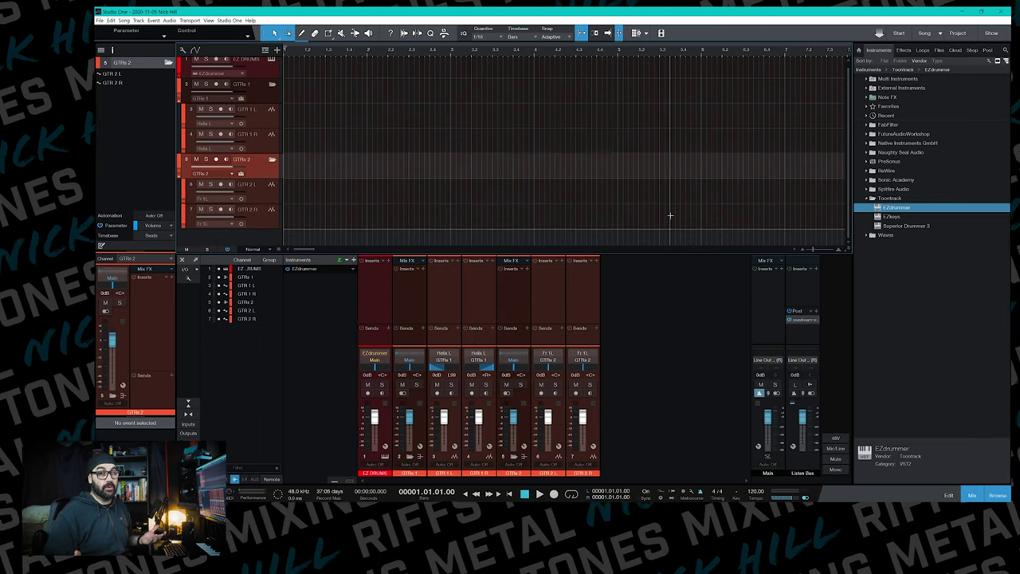
# Step: Set the GTR 2 L and GTR 2 R inputs to Helix L, then hide the console
pyautogui.click(264, 199)
pyautogui.click(267, 220)
pyautogui.click(267, 195)
pyautogui.keyDown('shift'); pyautogui.click(271, 221); pyautogui.keyUp('shift')
pyautogui.click(221, 199)
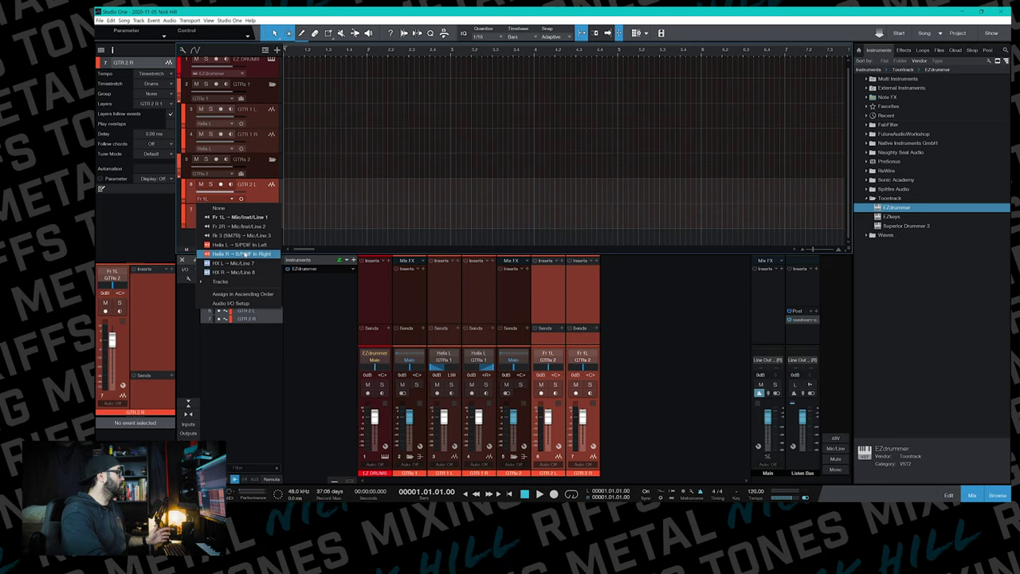
pyautogui.click(256, 245)
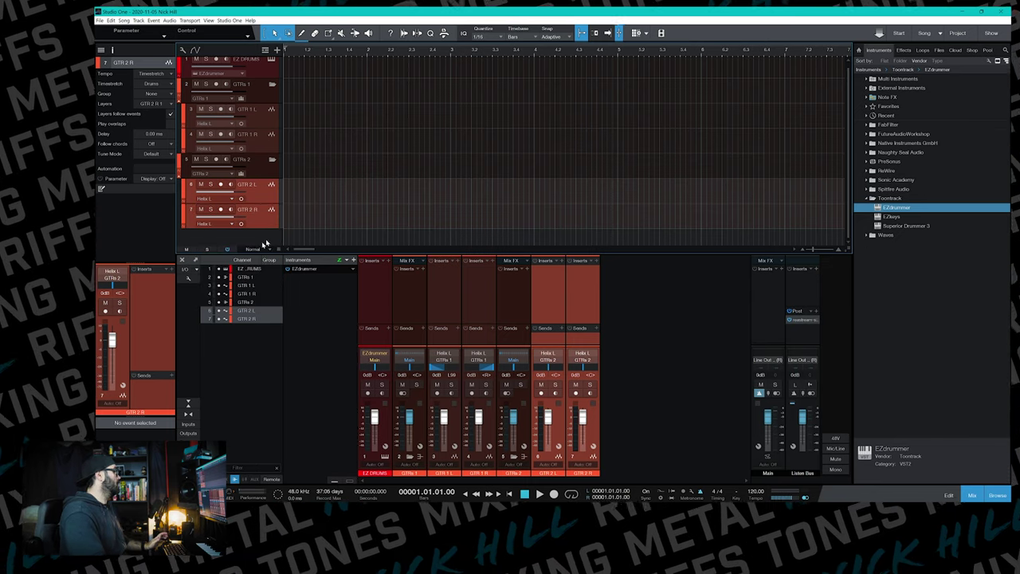
pyautogui.press('F3')
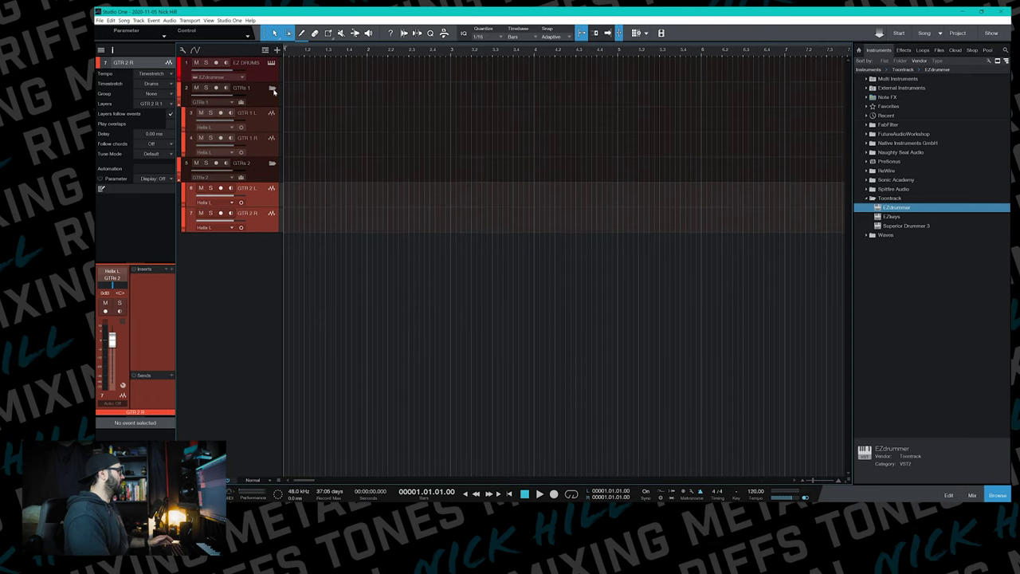
# Step: Collapse the GTRs 1 and GTRs 2 folders
pyautogui.click(272, 84)
pyautogui.click(272, 112)
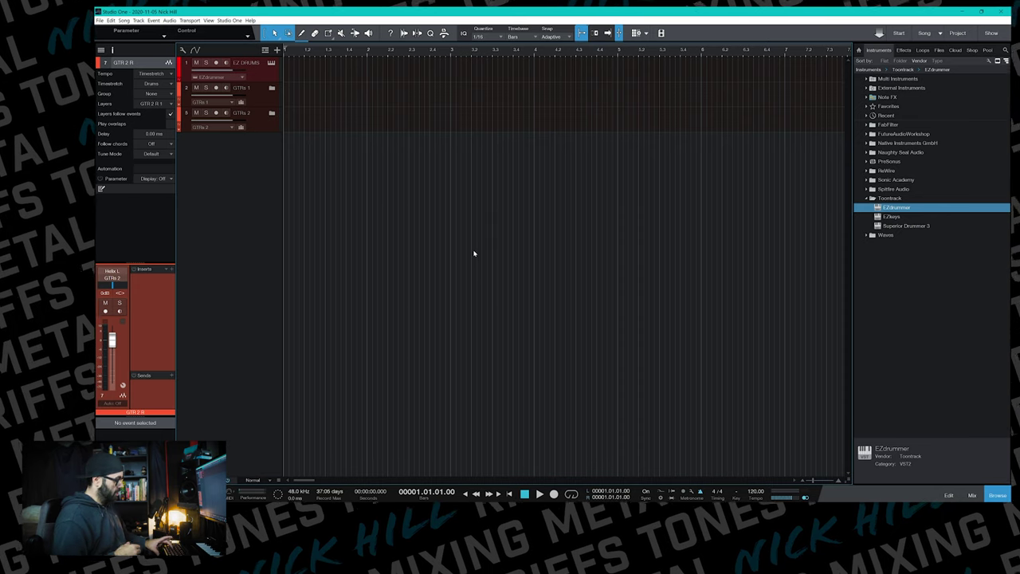
# Step: Start adding Audio tracks named 'BASS BUS' coloured bright blue
pyautogui.press('t')
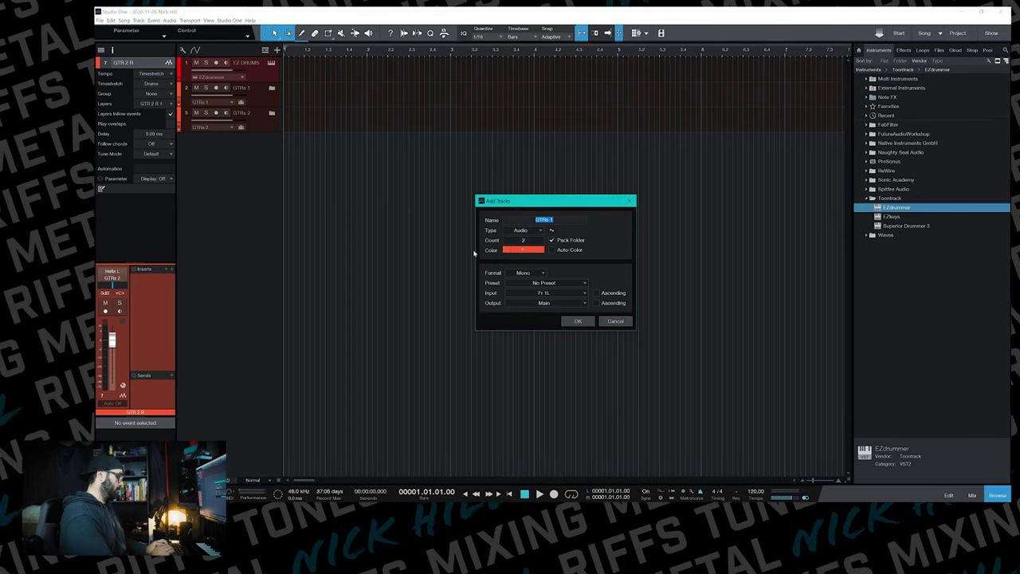
pyautogui.write('B')
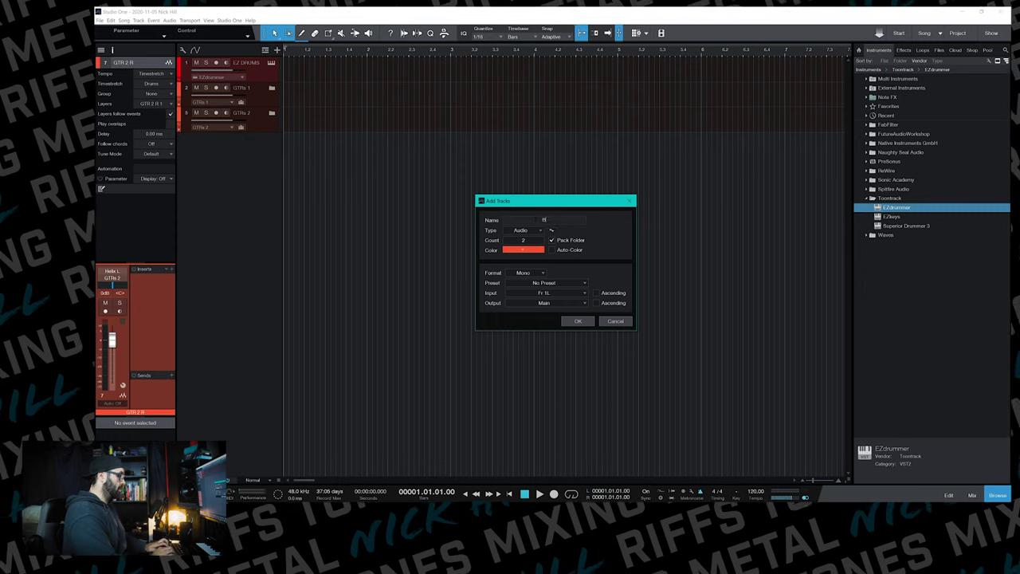
pyautogui.write('ASS BUS')
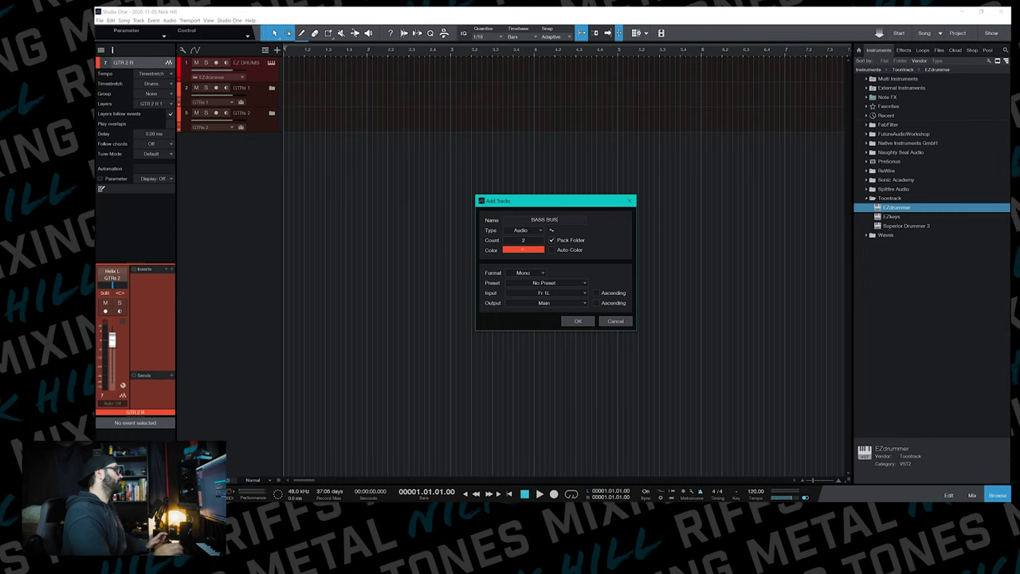
pyautogui.click(530, 231)
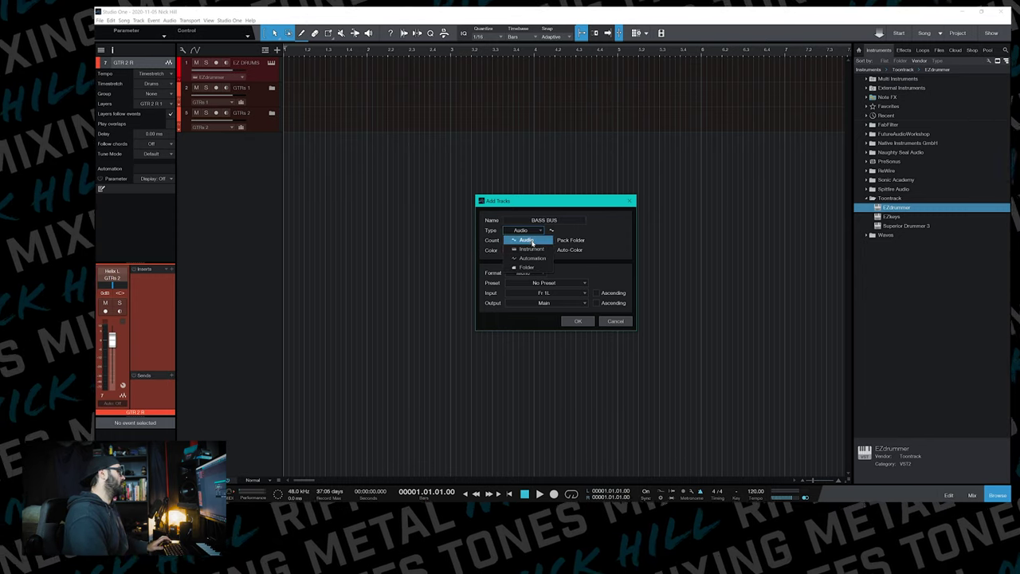
pyautogui.click(532, 241)
pyautogui.click(532, 250)
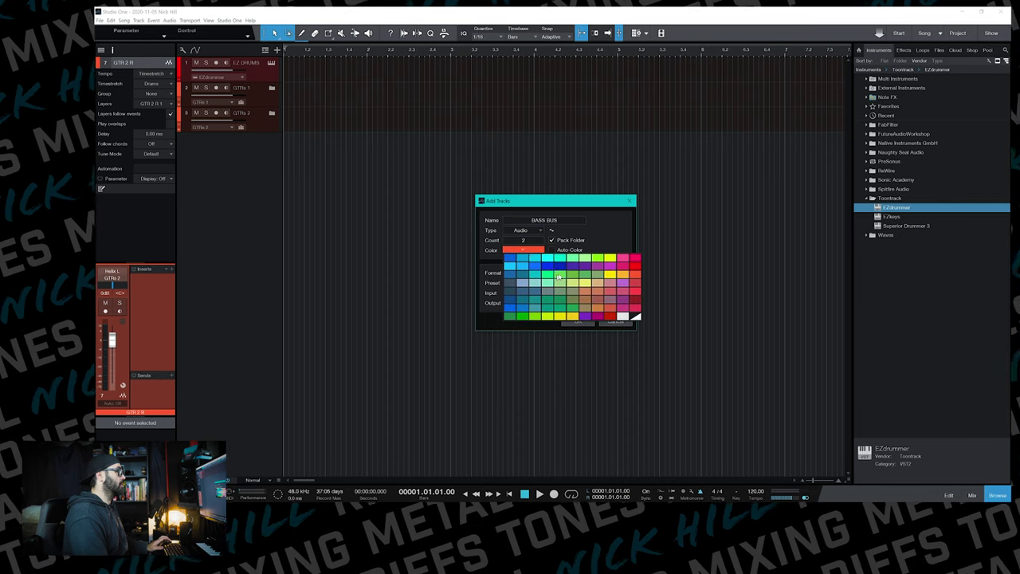
pyautogui.click(547, 267)
pyautogui.click(539, 252)
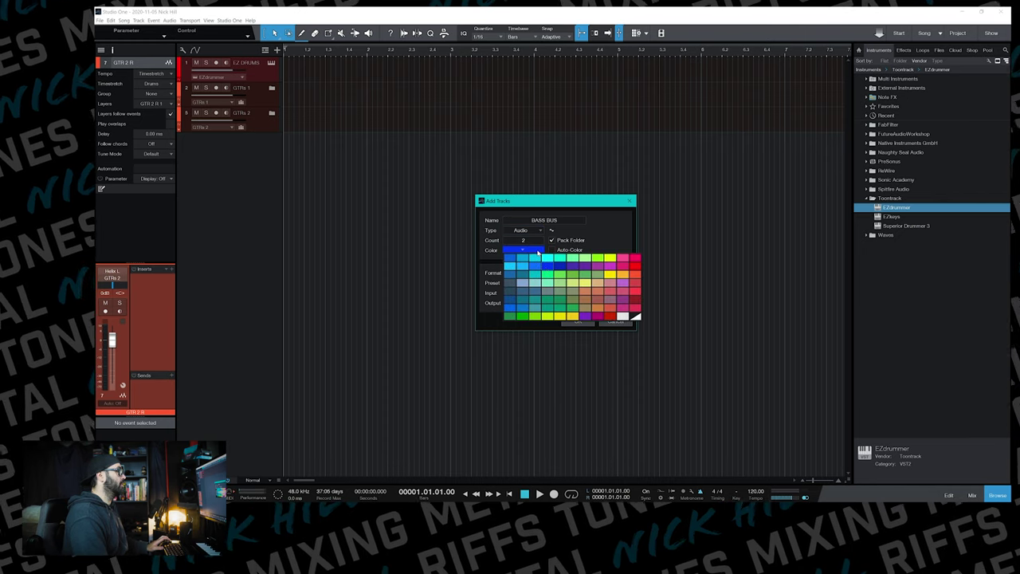
pyautogui.click(535, 268)
# Step: Make them Mono with No Preset and Helix L input, and create the folder
pyautogui.click(541, 274)
pyautogui.click(538, 280)
pyautogui.click(574, 284)
pyautogui.click(574, 284)
pyautogui.click(577, 293)
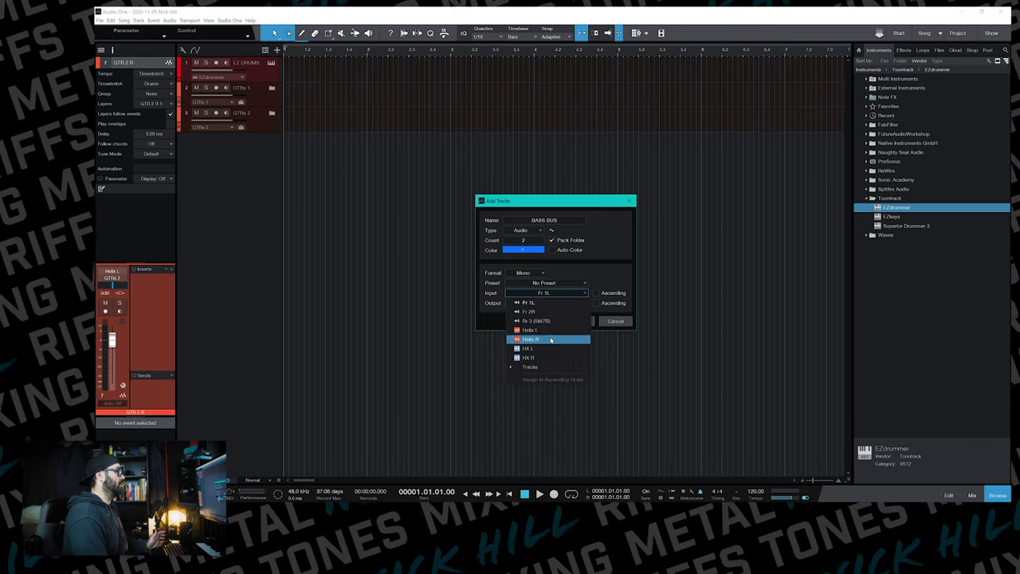
pyautogui.click(548, 330)
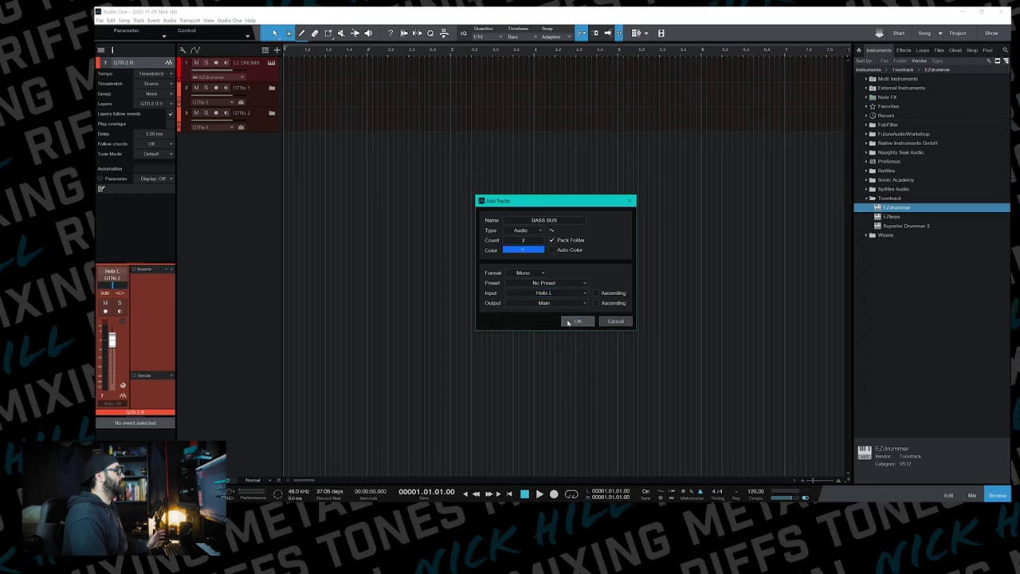
pyautogui.click(577, 321)
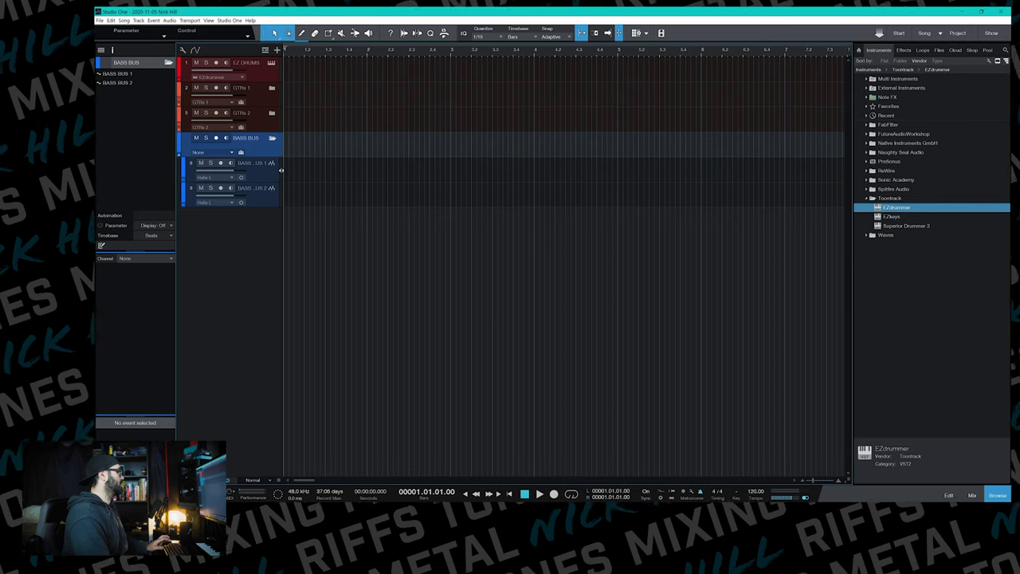
# Step: Rename the two bass tracks 'BASS 1' and 'BASS 2' and open the mix console
pyautogui.moveTo(283, 172); pyautogui.dragTo(325, 173)
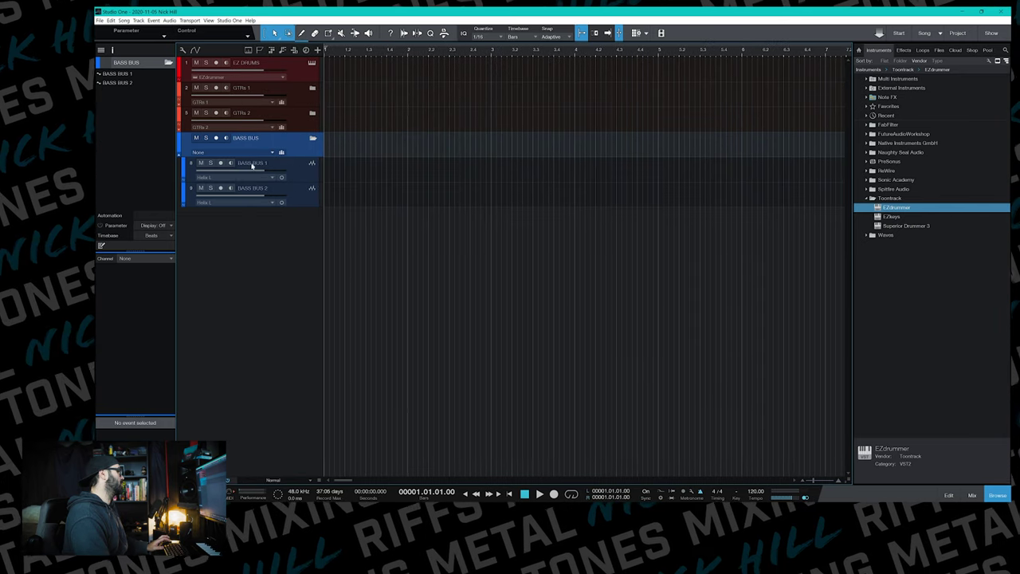
pyautogui.doubleClick(253, 163)
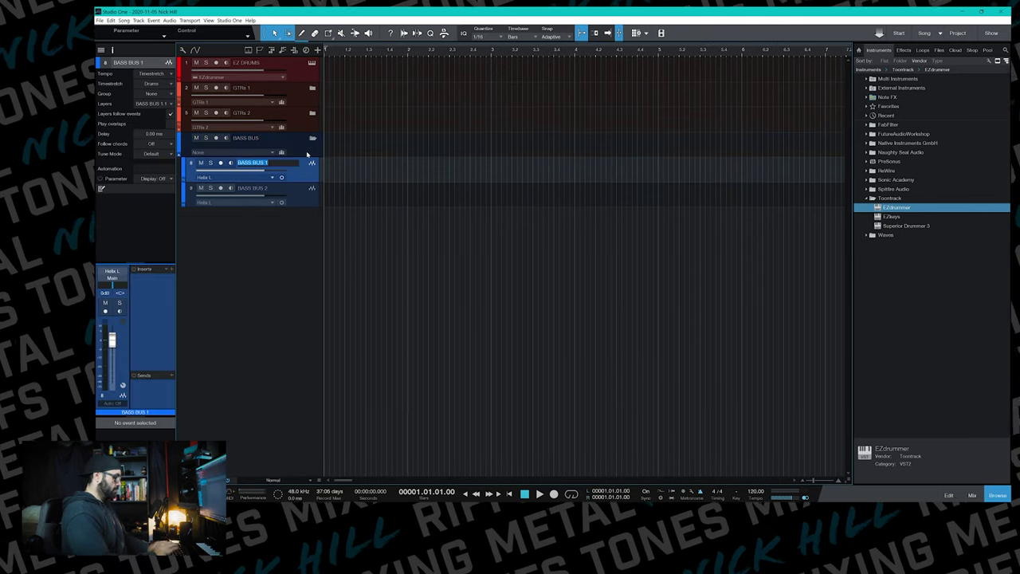
pyautogui.write('Bas')
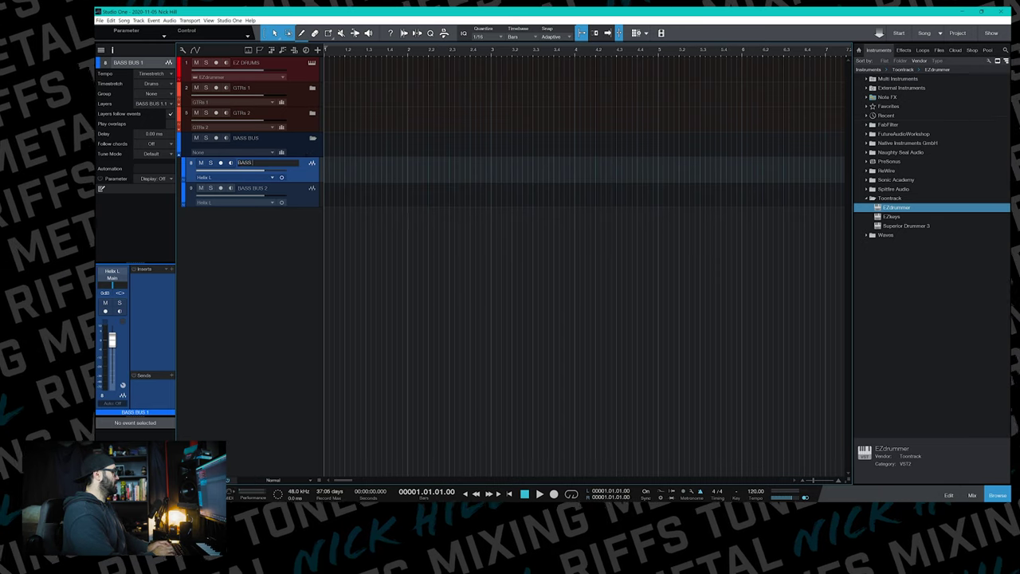
pyautogui.write('s 2')
pyautogui.press('Tab')
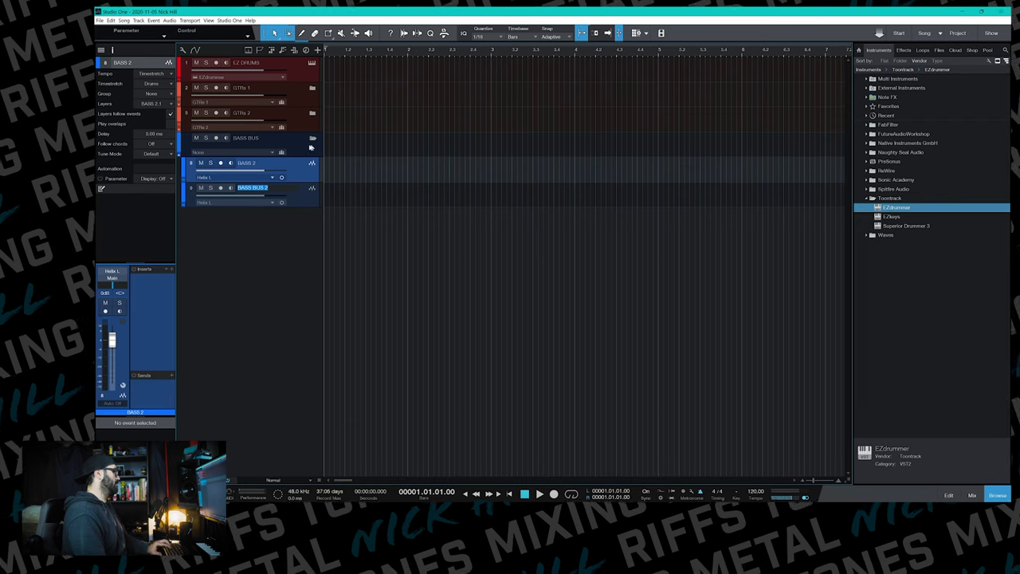
pyautogui.press('Escape')
pyautogui.press('F3')
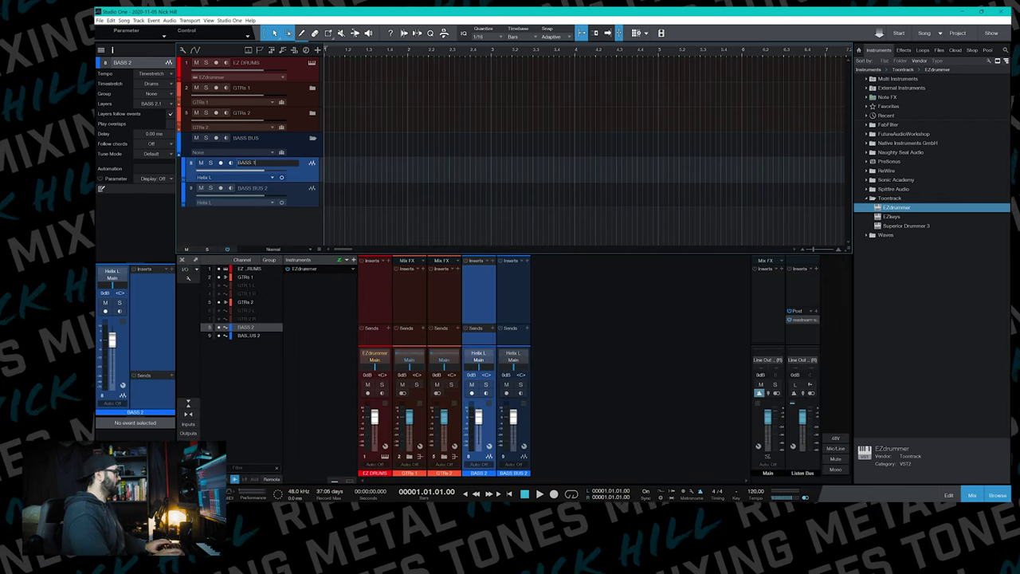
pyautogui.press('Tab')
pyautogui.write('B')
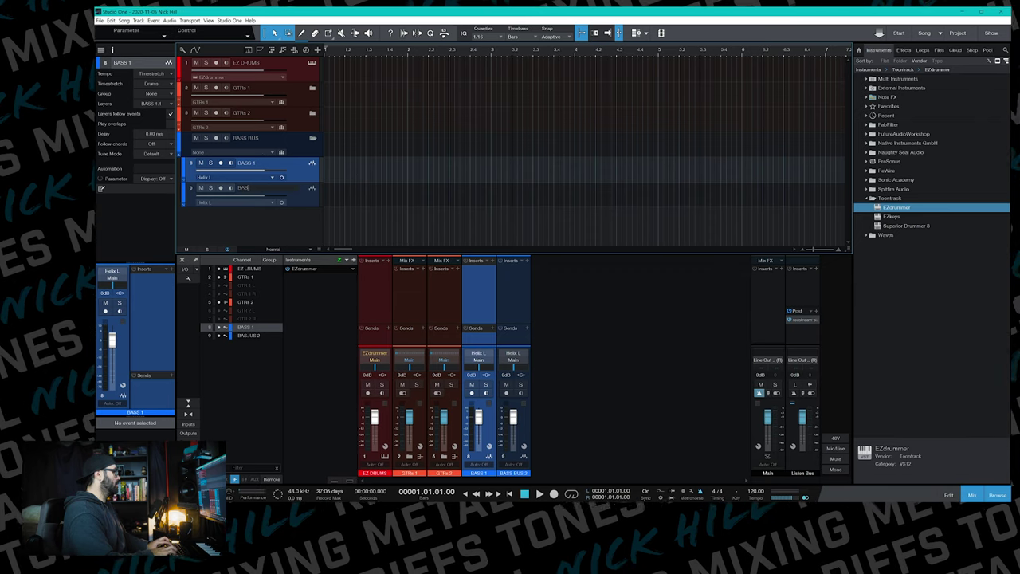
pyautogui.press('Return')
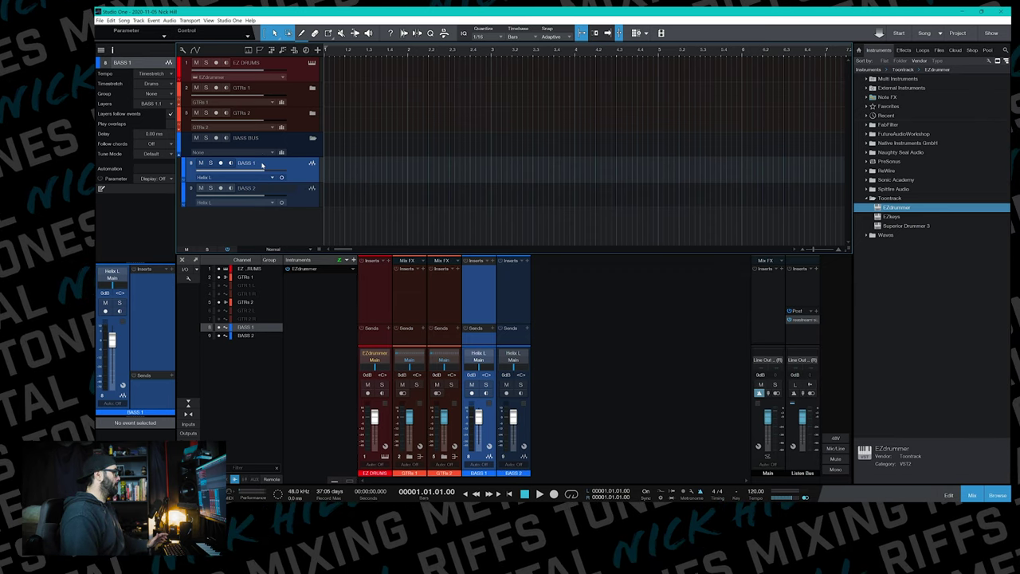
# Step: Set the BASS BUS folder's routing from None to a new bus channel
pyautogui.click(312, 139)
pyautogui.click(313, 139)
pyautogui.click(312, 139)
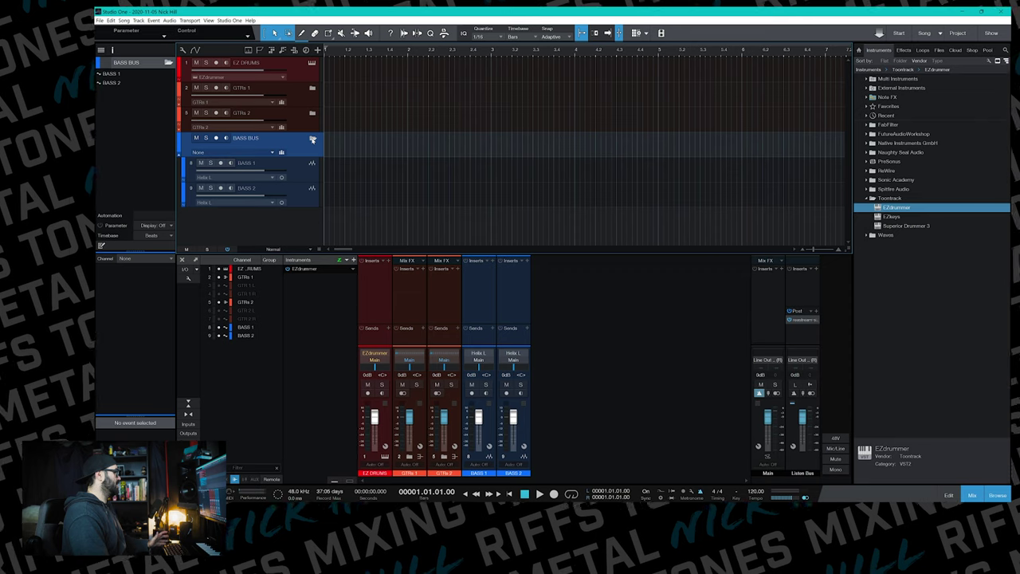
pyautogui.click(241, 152)
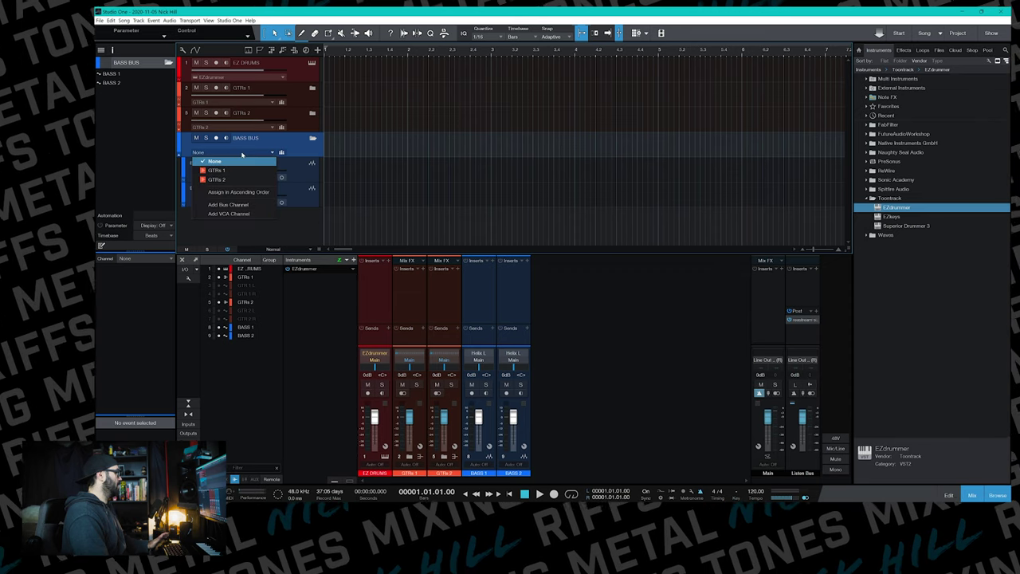
pyautogui.click(240, 206)
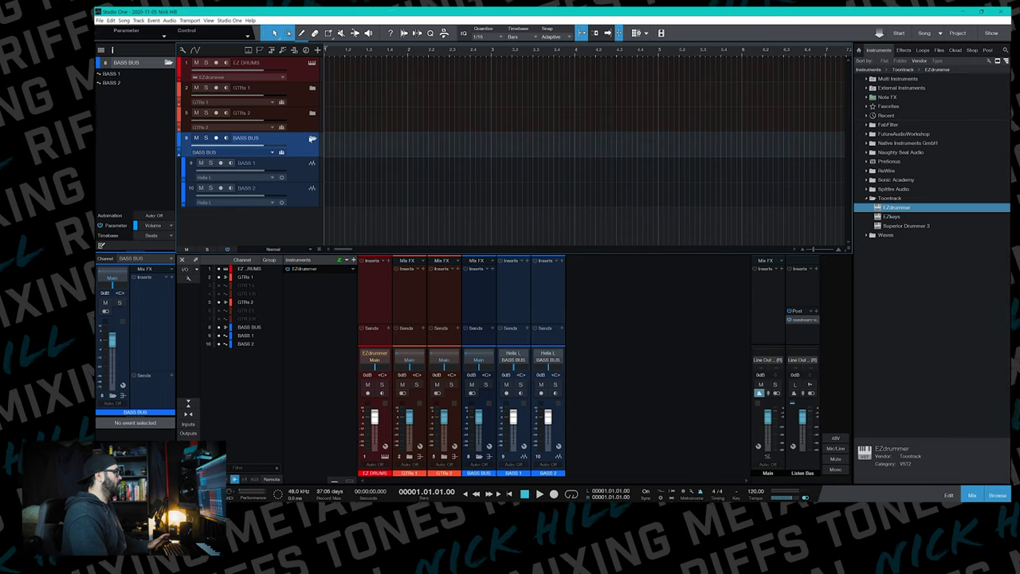
# Step: Collapse and re-expand the BASS BUS folder to check its tracks
pyautogui.click(311, 139)
pyautogui.click(312, 139)
pyautogui.click(311, 139)
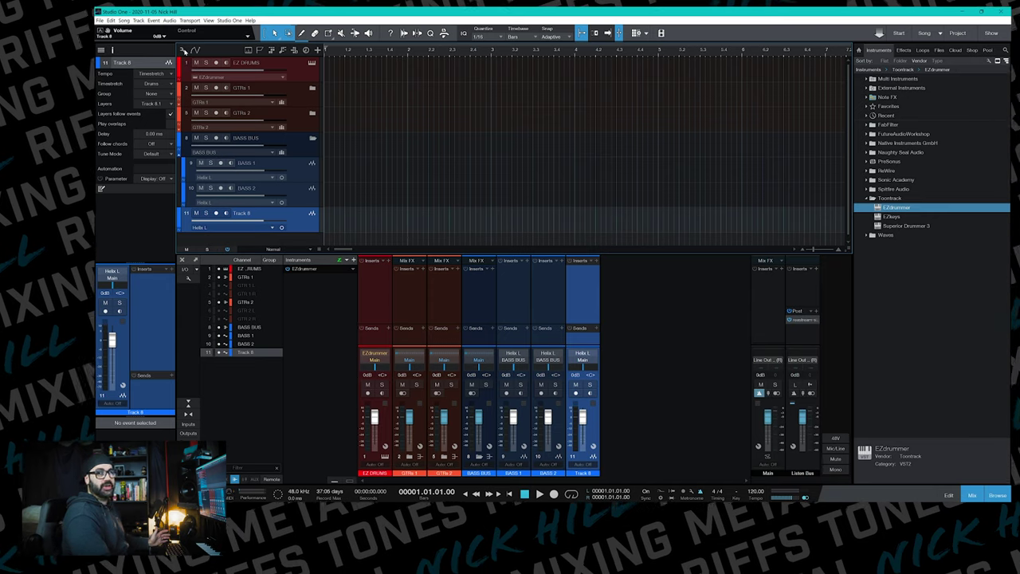
pyautogui.click(183, 50)
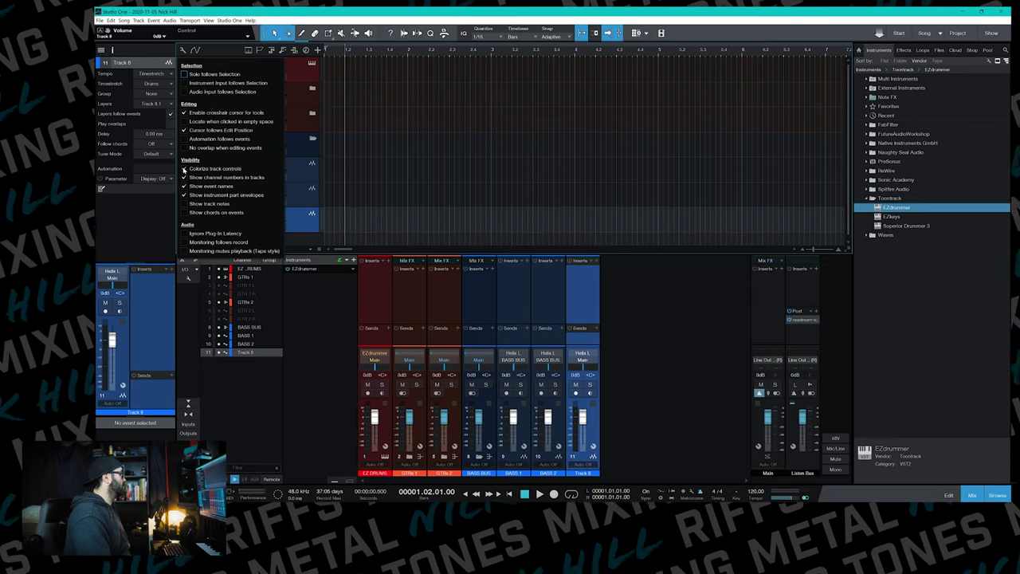
# Step: Turn Colorize track controls off and back on in the arrangement options
pyautogui.click(184, 168)
pyautogui.click(289, 74)
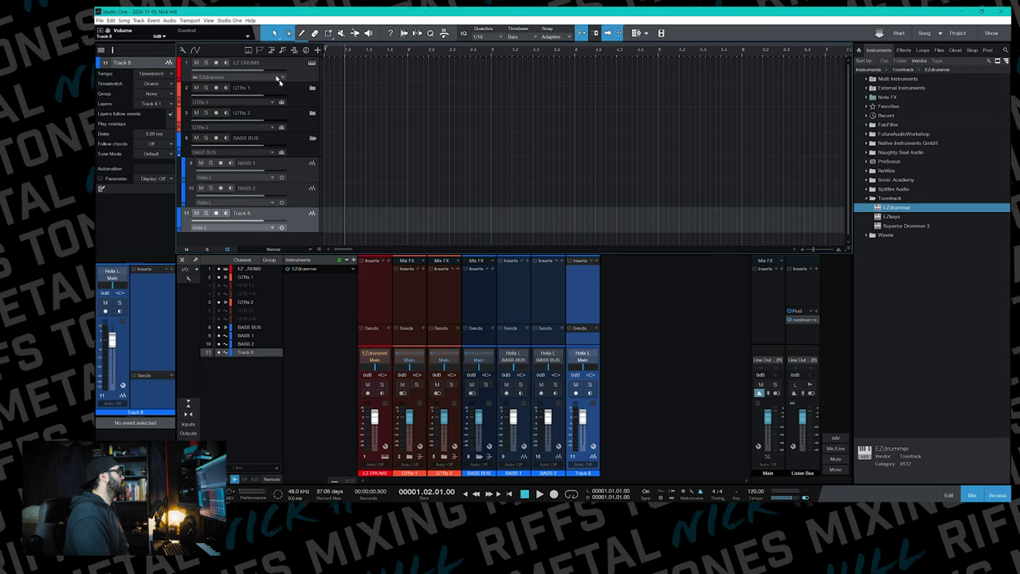
pyautogui.click(183, 51)
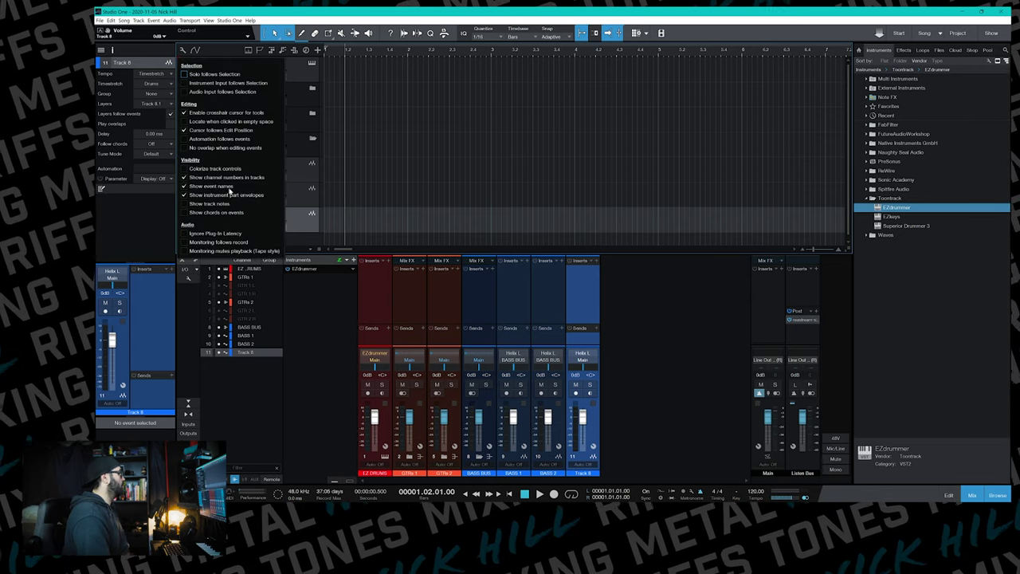
pyautogui.click(212, 168)
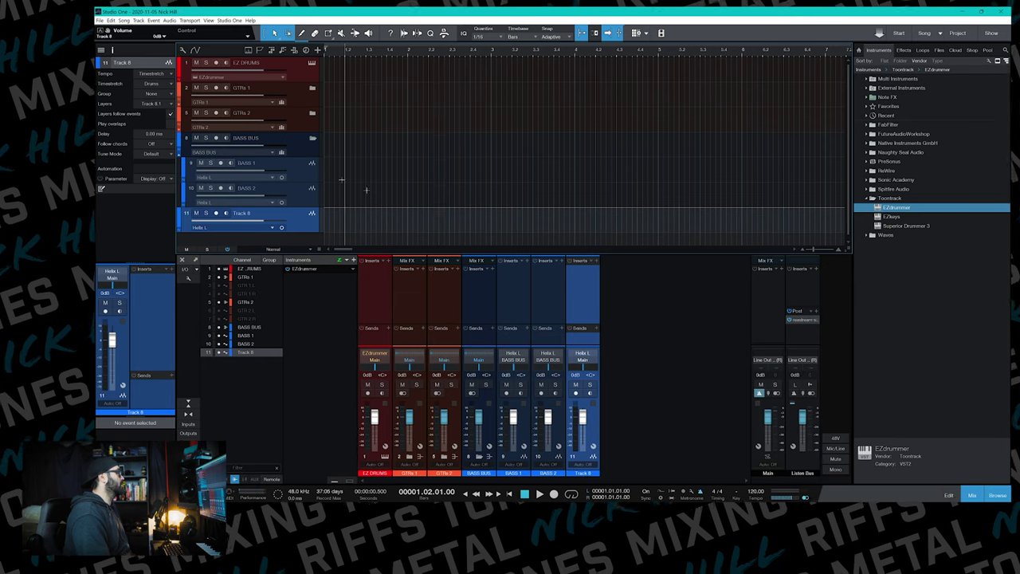
# Step: Show channel numbers in tracks and turn off event names
pyautogui.click(182, 51)
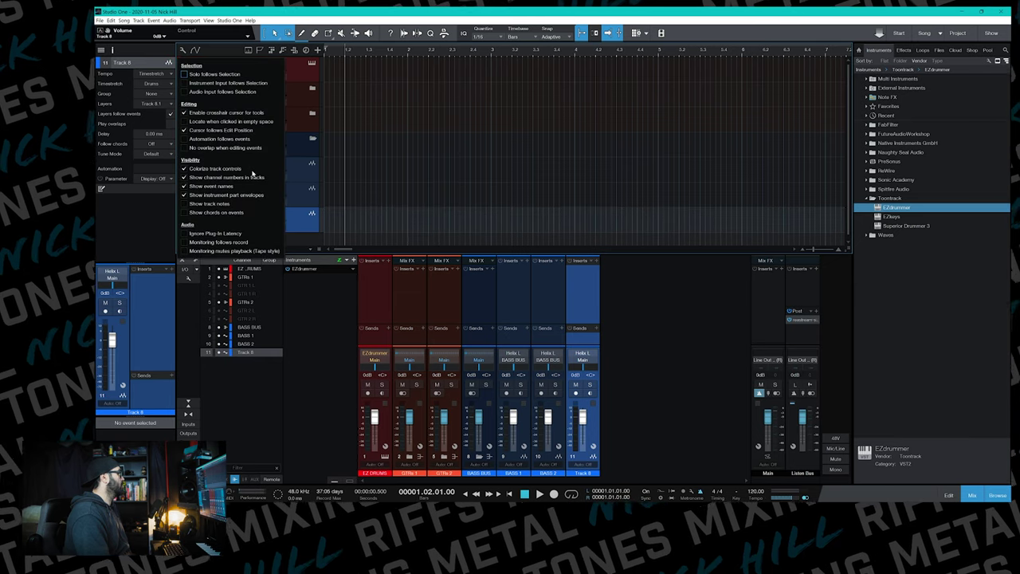
pyautogui.click(237, 179)
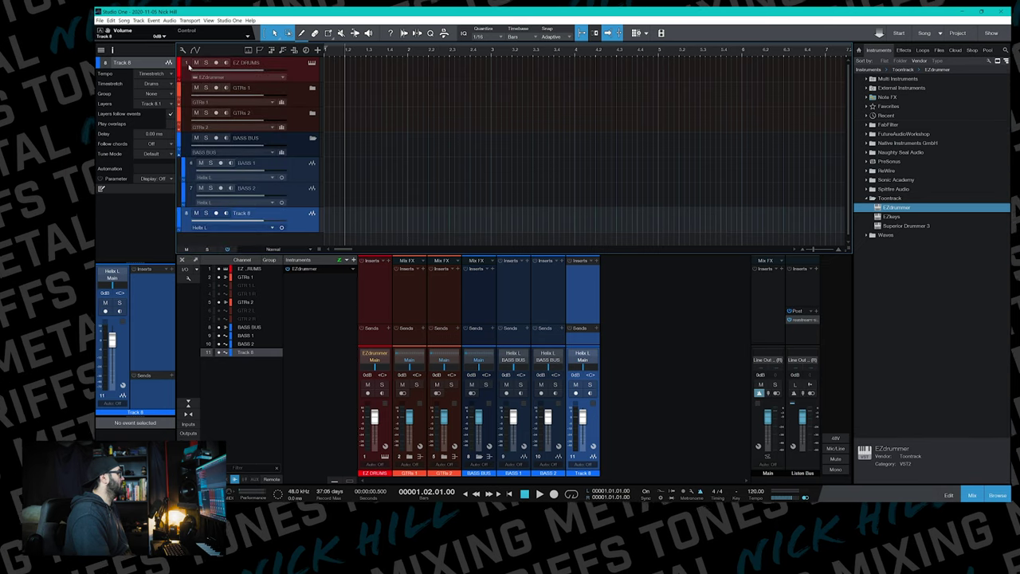
pyautogui.click(183, 51)
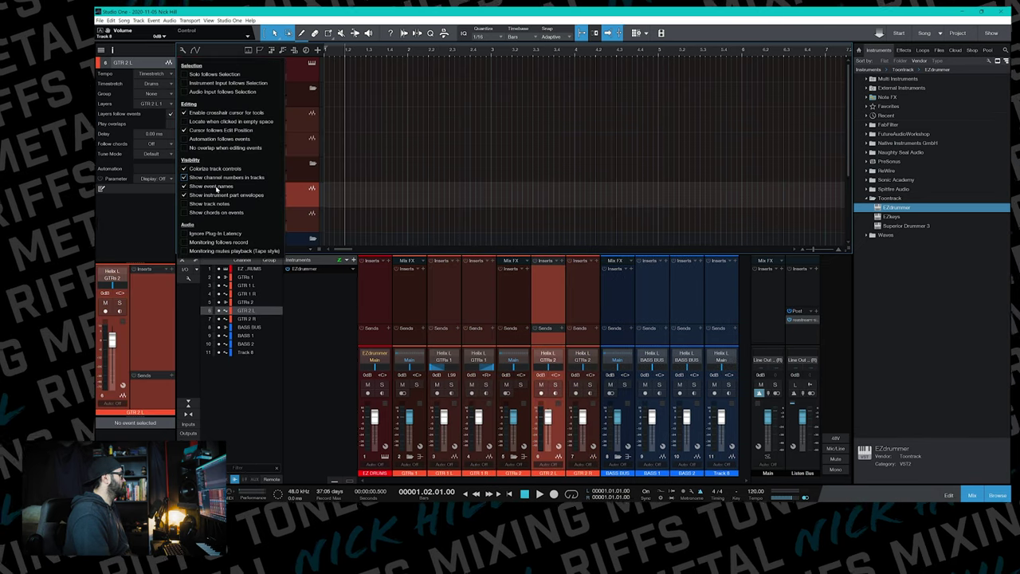
pyautogui.click(216, 188)
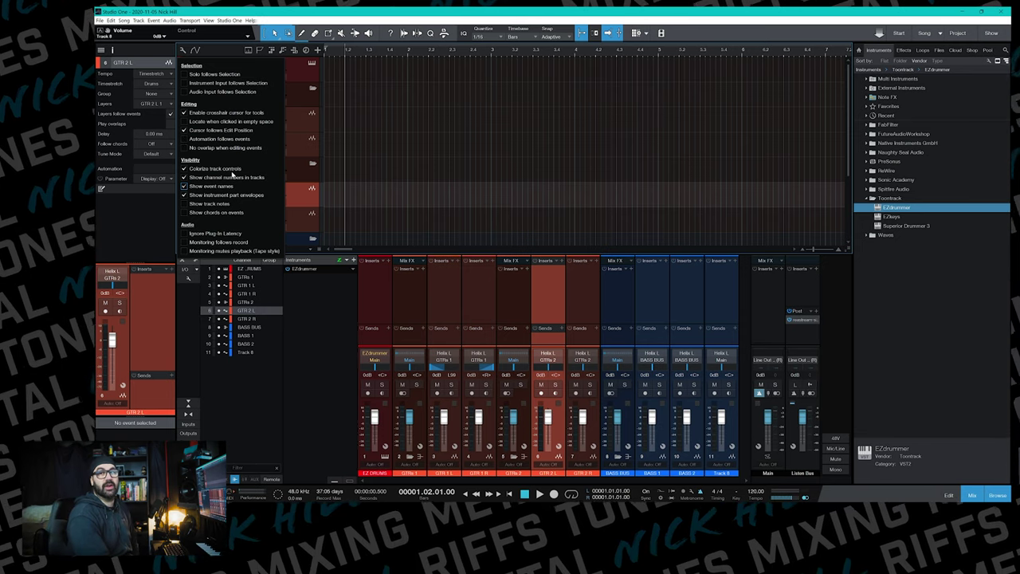
pyautogui.click(391, 168)
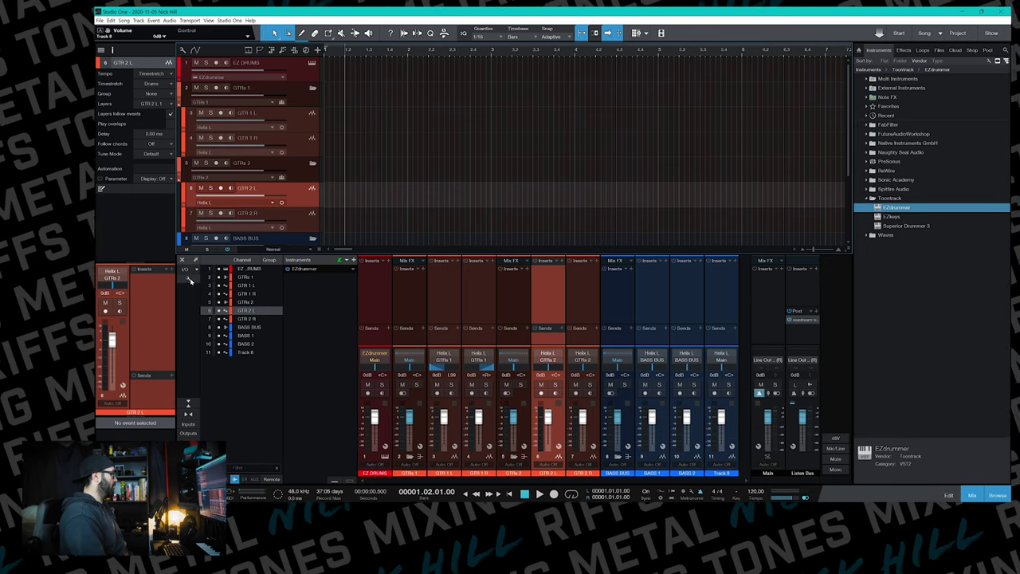
pyautogui.click(189, 280)
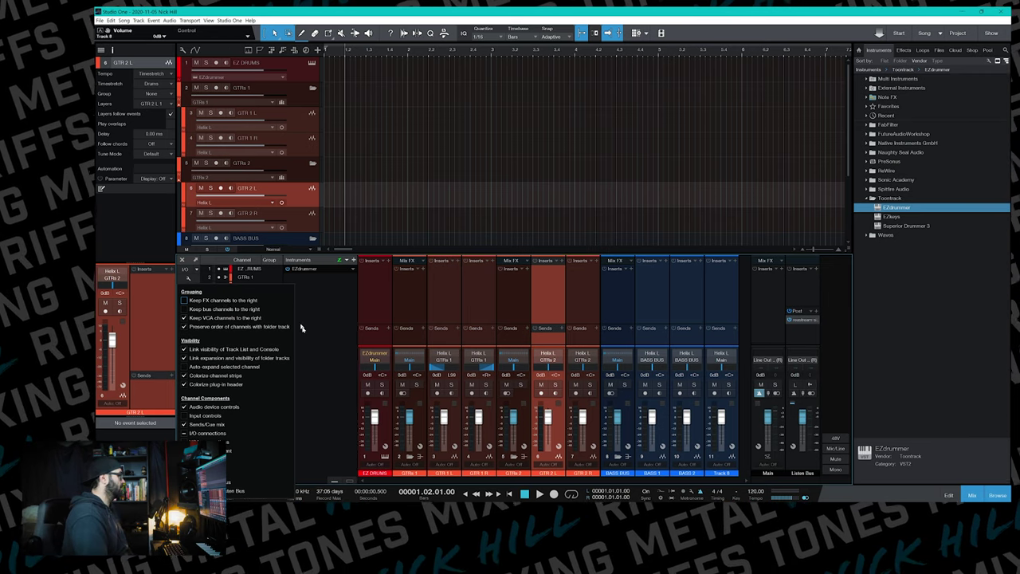
pyautogui.click(302, 328)
pyautogui.scroll(-1, 303, 205)
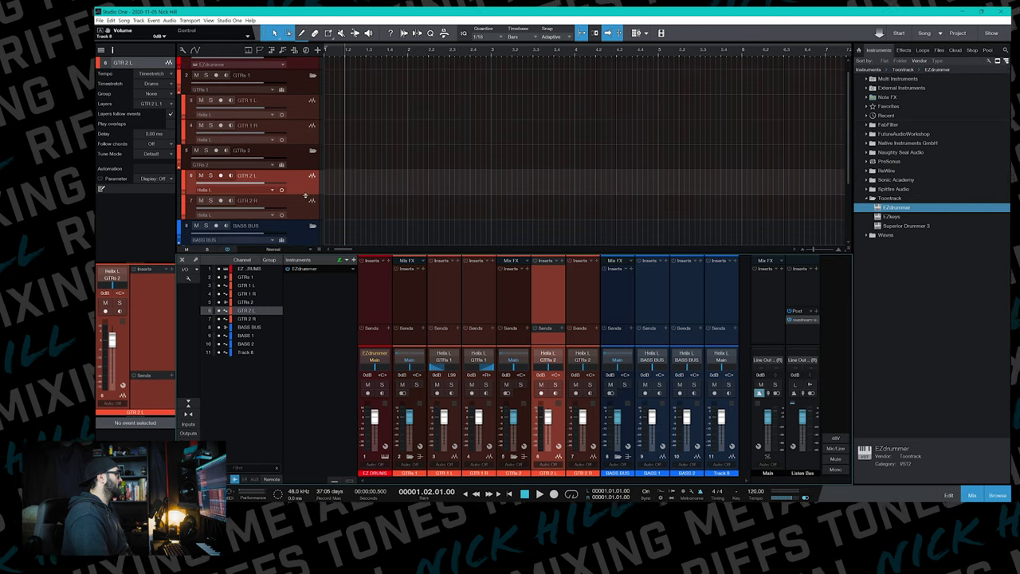
pyautogui.click(303, 164)
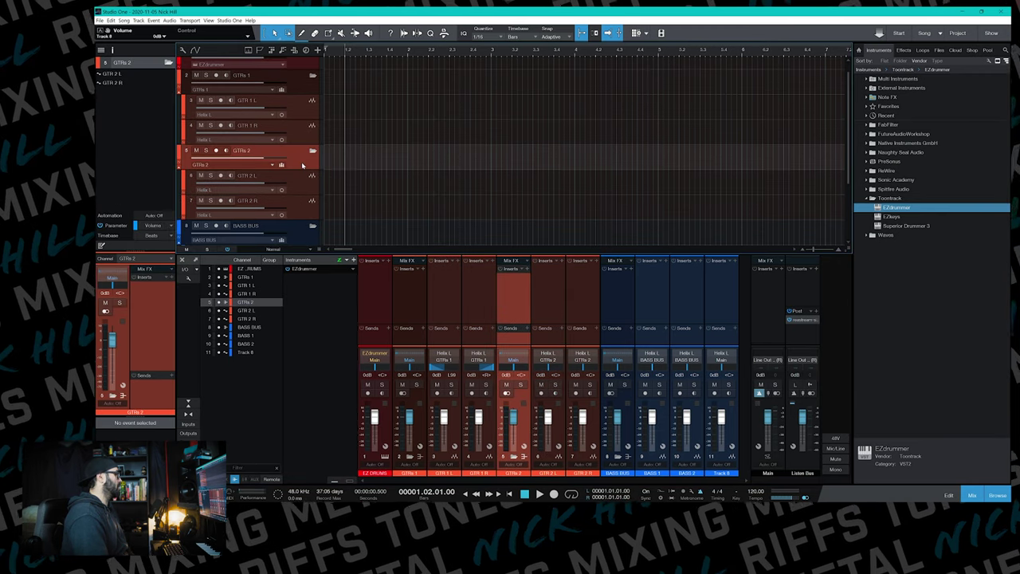
pyautogui.click(904, 49)
# Step: Browse the FabFilter effects folder in the Browser, then collapse it again
pyautogui.click(870, 152)
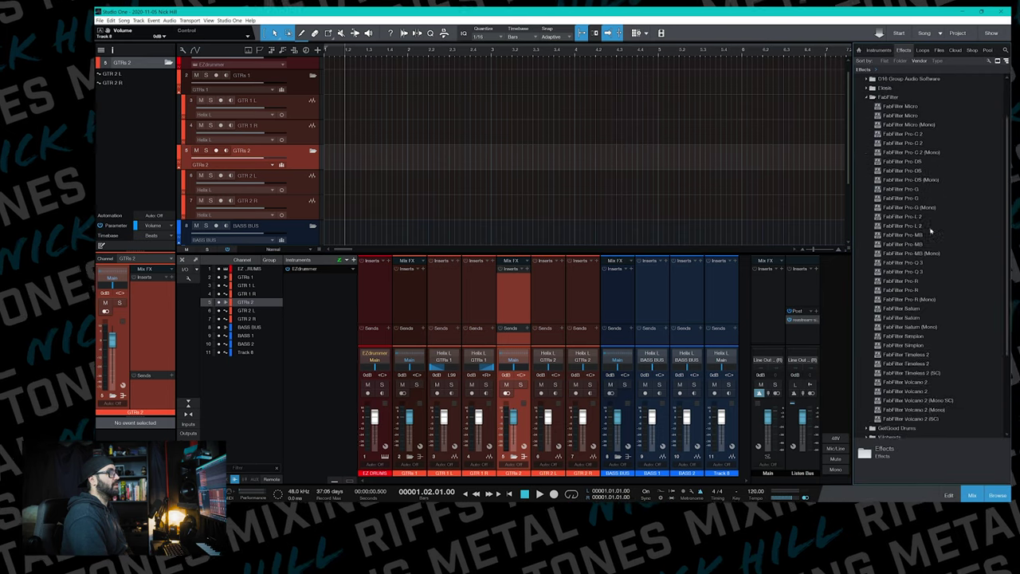
pyautogui.scroll(-4, 873, 151)
pyautogui.scroll(4, 868, 82)
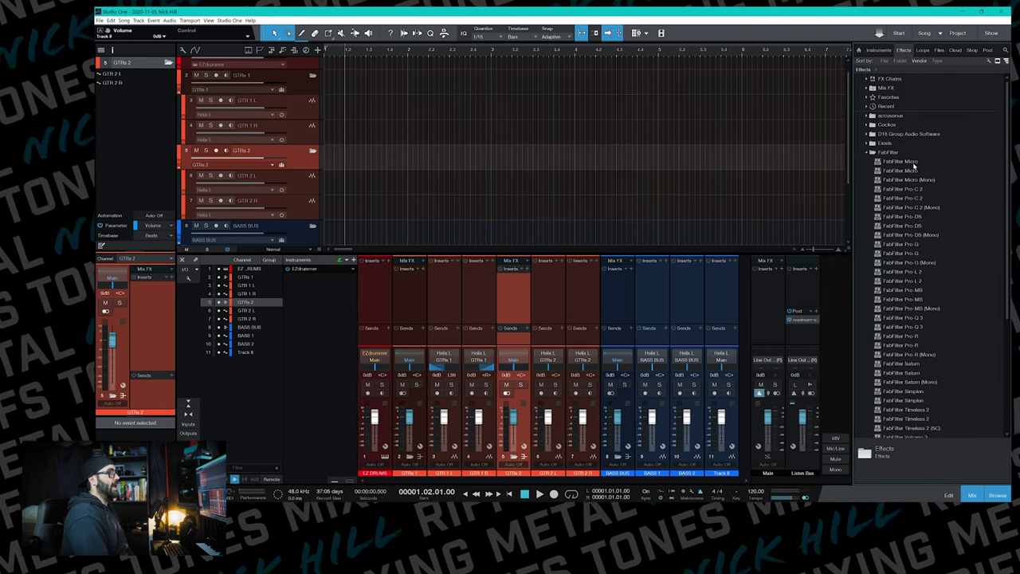
pyautogui.click(868, 143)
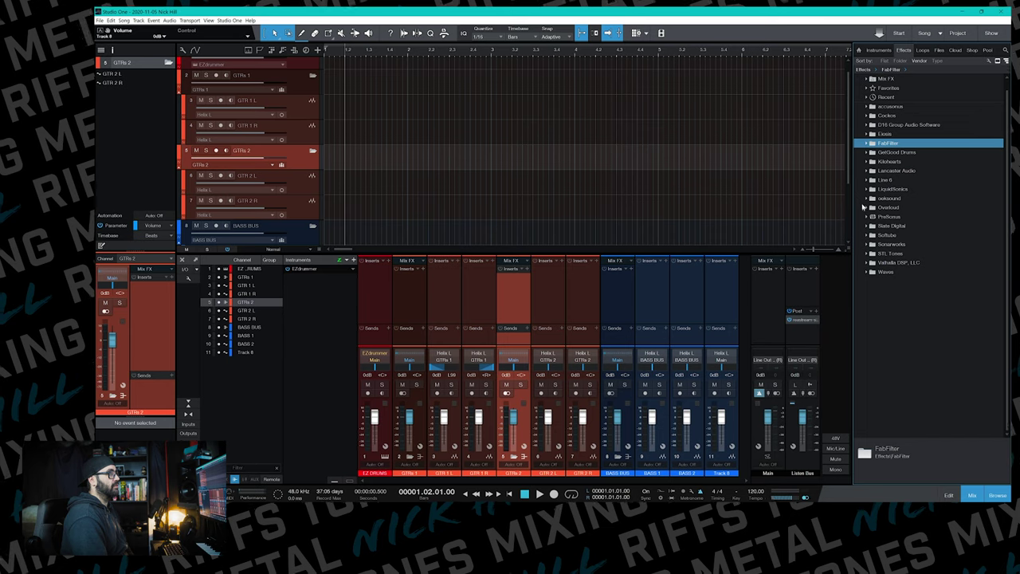
# Step: Create an FX channel from PreSonus Analog Delay on the GTRs 2 sends, then close its window
pyautogui.click(868, 216)
pyautogui.scroll(-3, 948, 269)
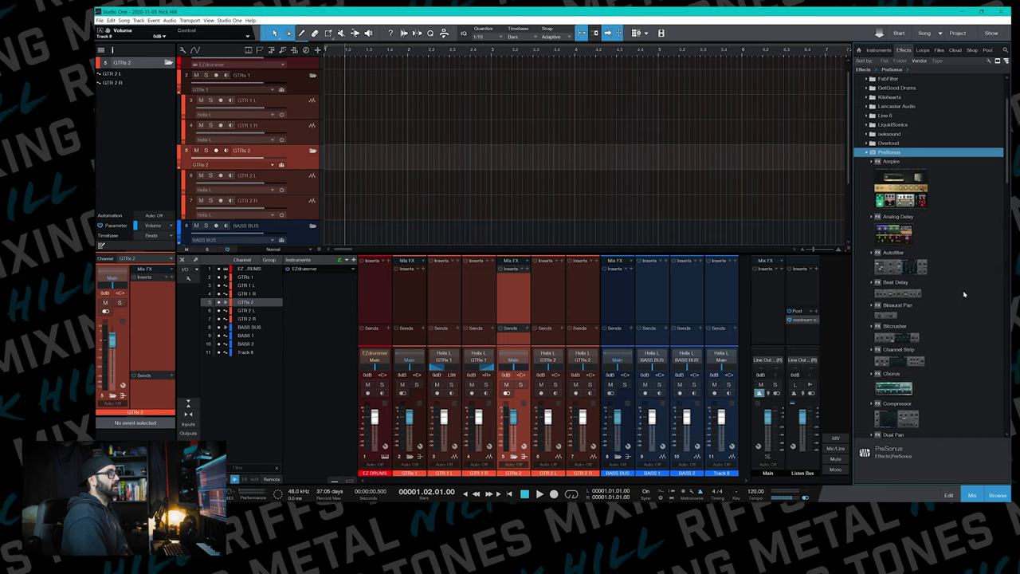
pyautogui.scroll(-1, 909, 231)
pyautogui.moveTo(907, 224); pyautogui.dragTo(156, 396)
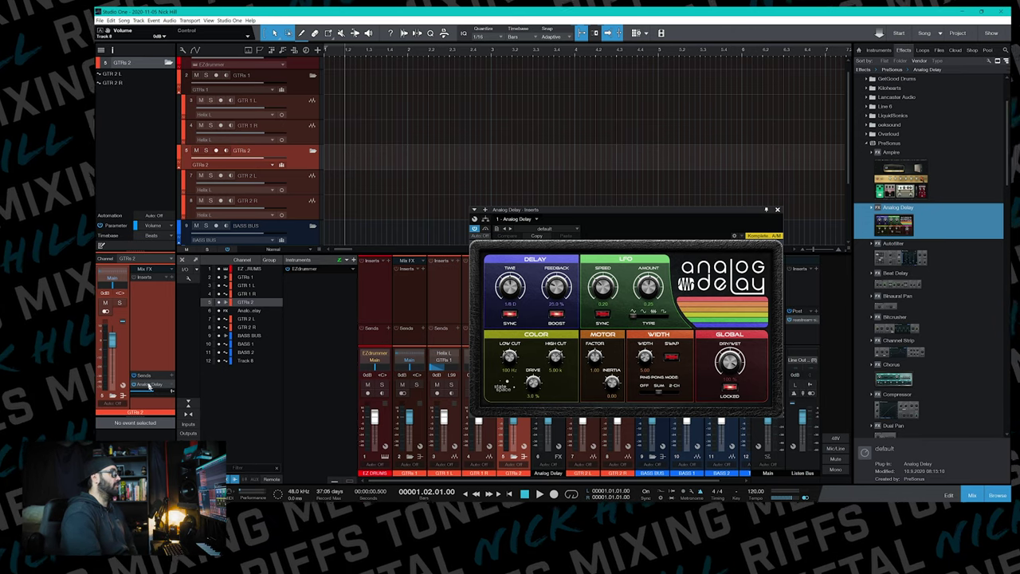
pyautogui.moveTo(661, 211); pyautogui.dragTo(607, 126)
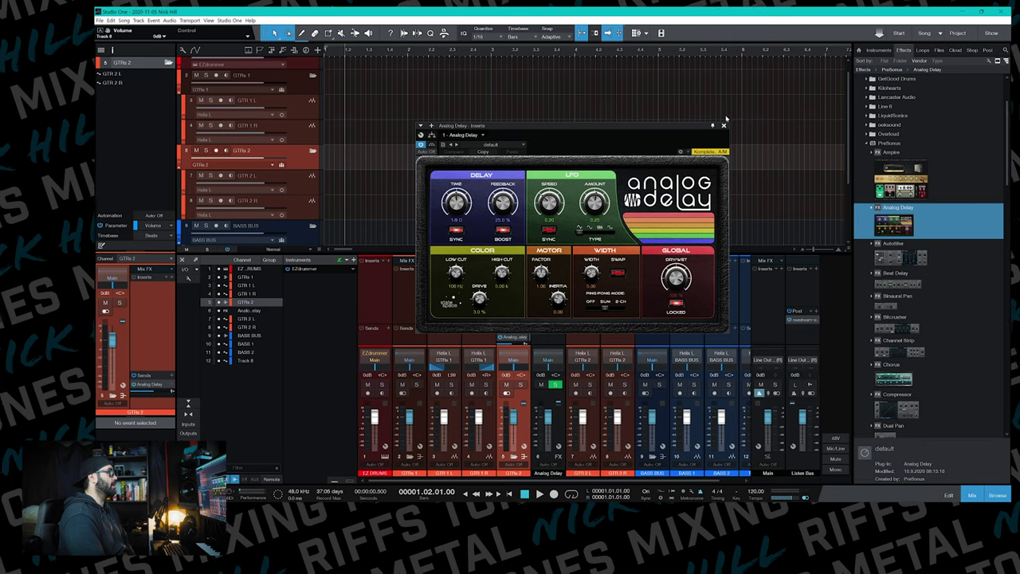
pyautogui.click(722, 125)
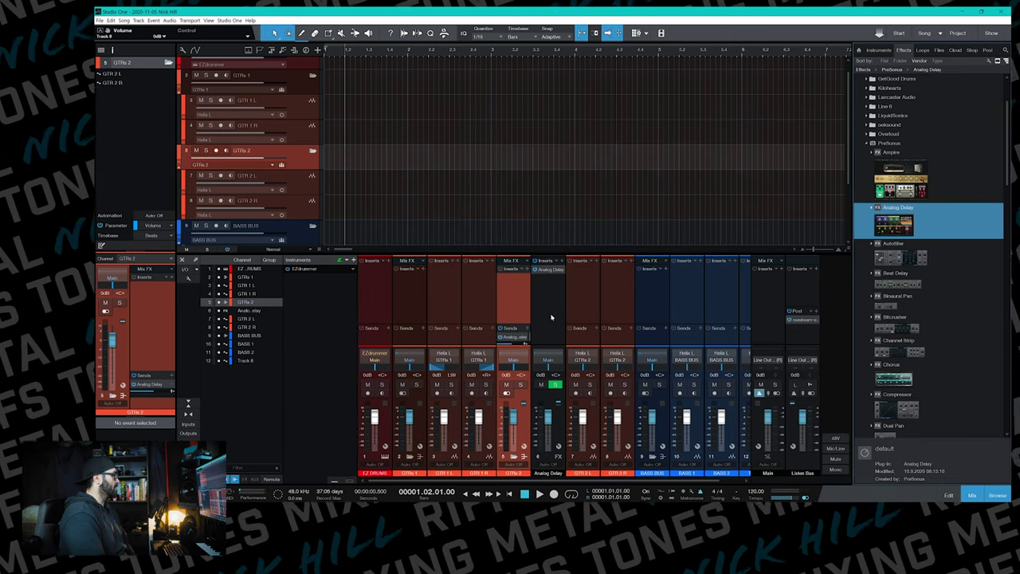
# Step: Pan GTR 2 L left, move the Analog Delay channel after GTR 2 R, and open console options
pyautogui.click(550, 317)
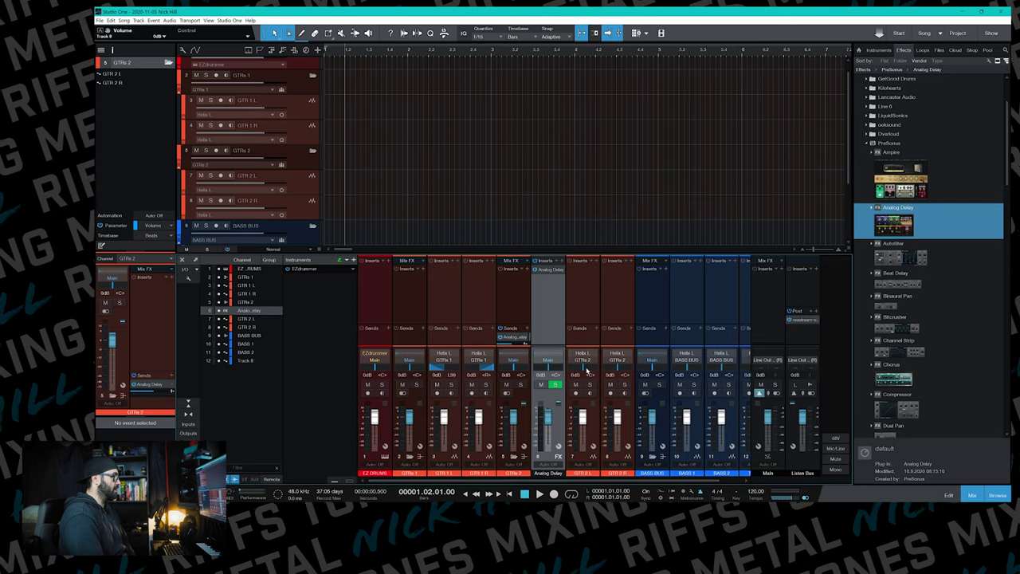
pyautogui.moveTo(592, 374); pyautogui.dragTo(643, 371)
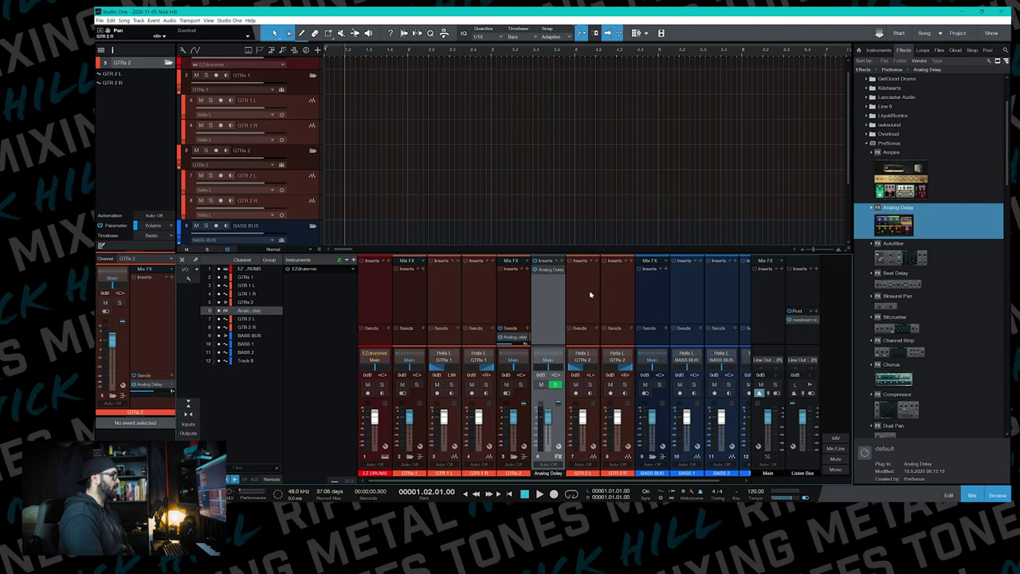
pyautogui.moveTo(547, 310); pyautogui.dragTo(635, 315)
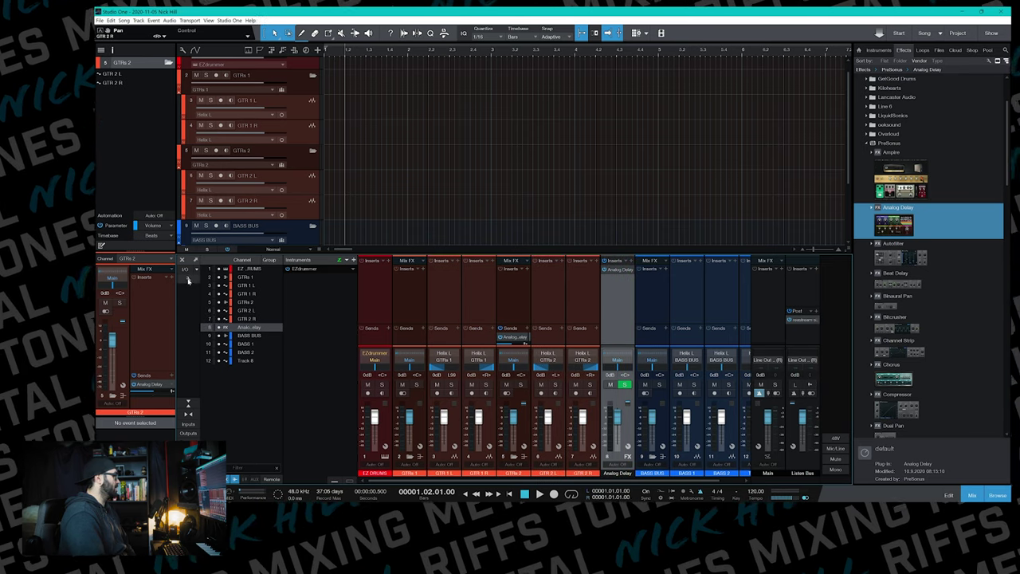
pyautogui.click(188, 277)
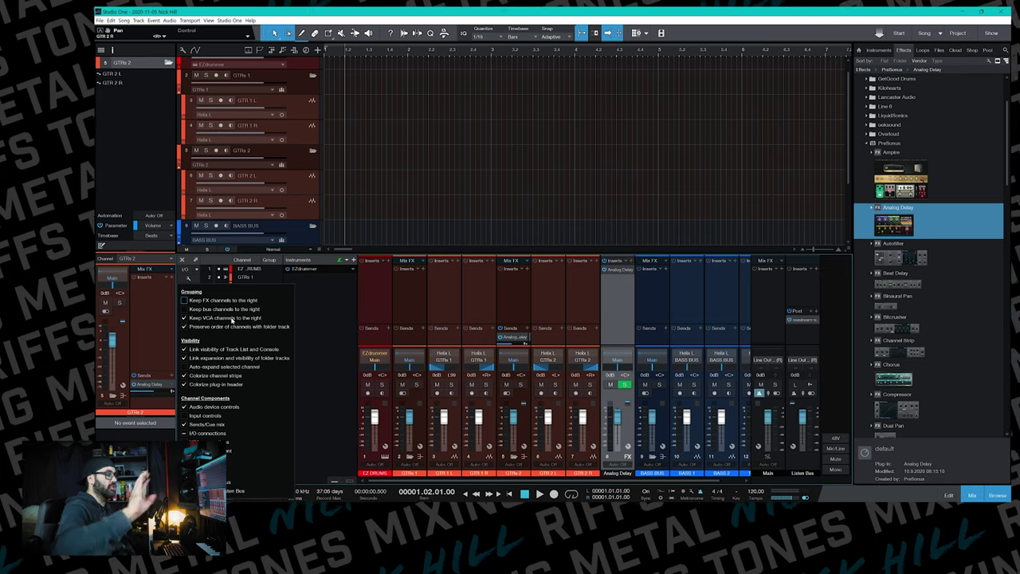
# Step: Enable 'Link expansion and visibility of folder tracks' in the console options
pyautogui.click(662, 245)
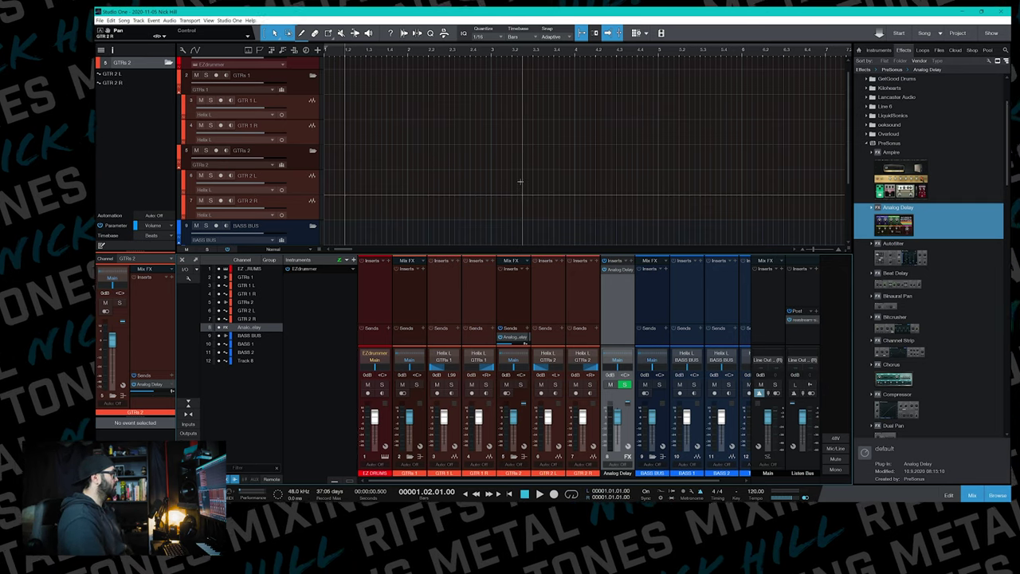
pyautogui.click(195, 279)
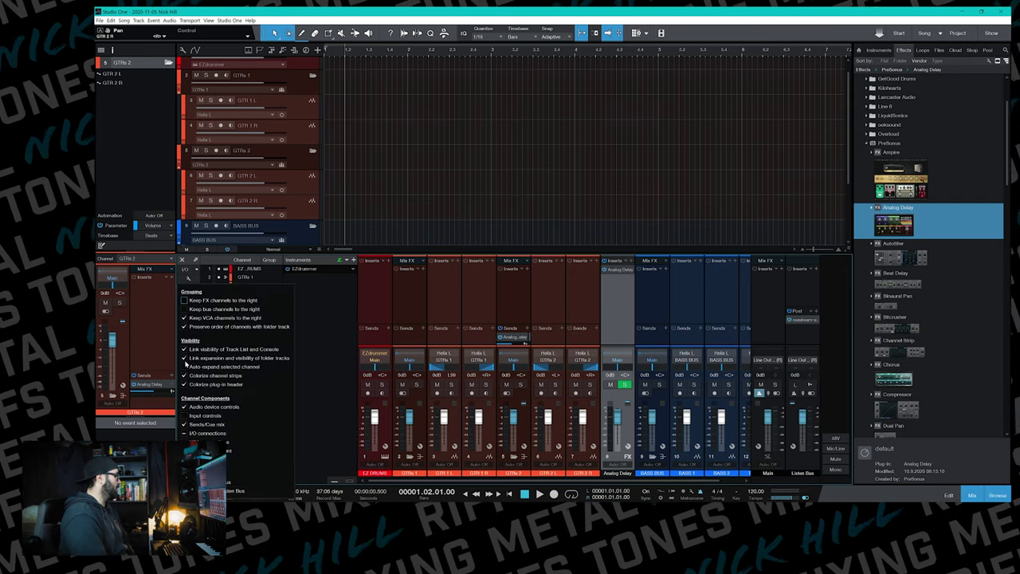
pyautogui.click(184, 358)
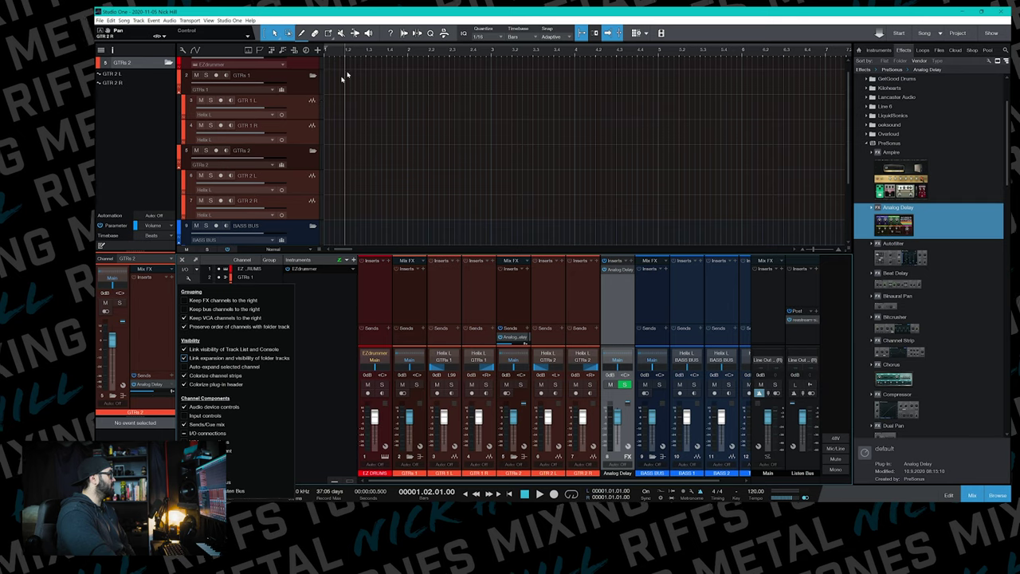
pyautogui.click(314, 77)
# Step: Collapse the GTRs 1, GTRs 2 and BASS BUS folders to hide their channels
pyautogui.click(313, 76)
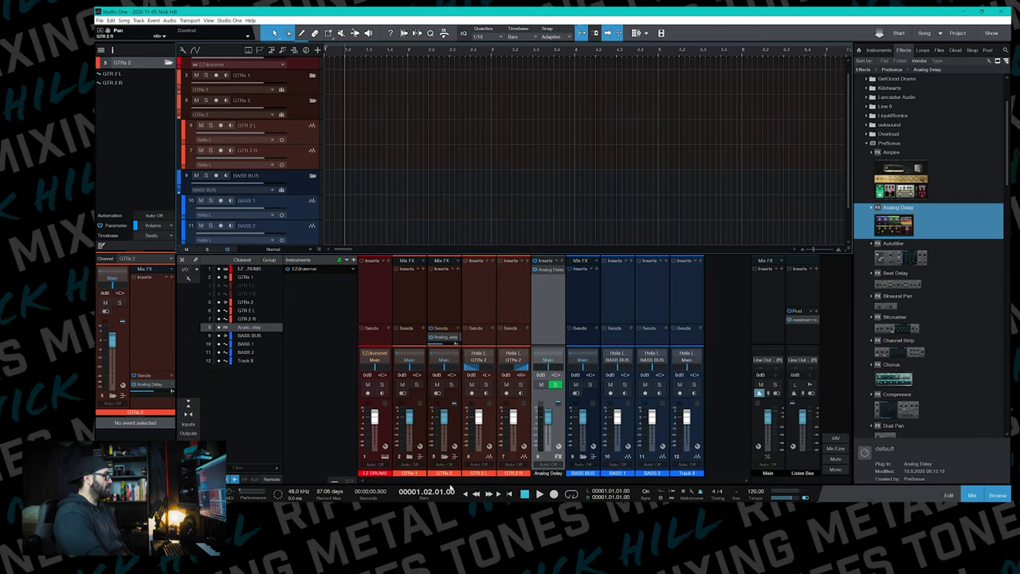
pyautogui.click(446, 457)
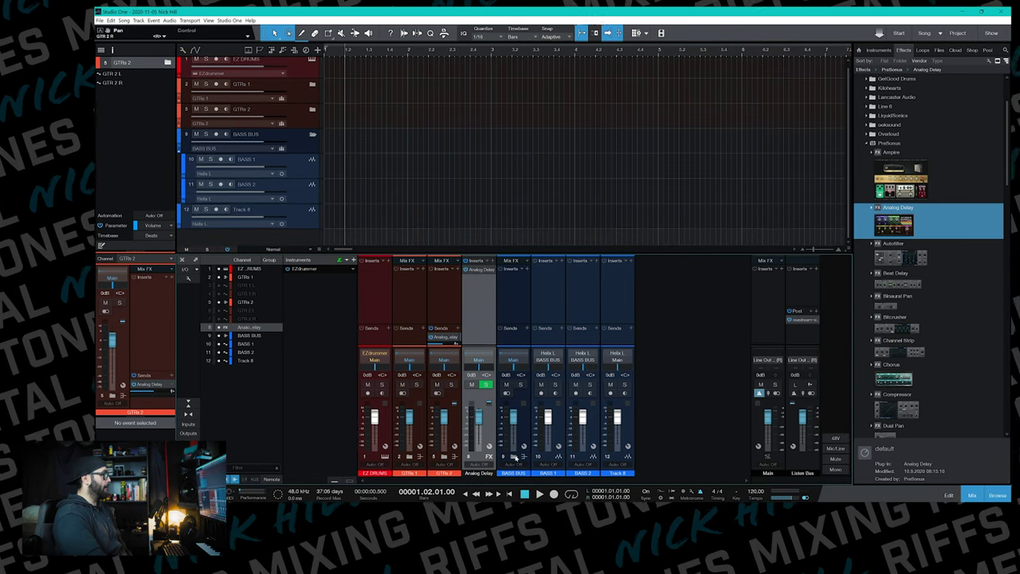
pyautogui.click(514, 456)
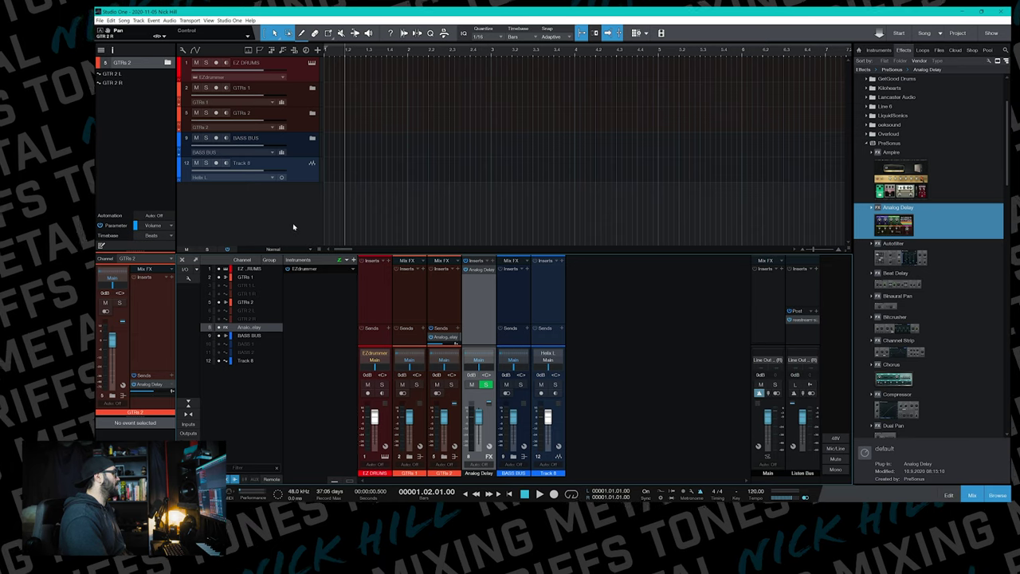
# Step: Toggle folder linking off and back on, checking by expanding and collapsing GTRs 1
pyautogui.click(188, 277)
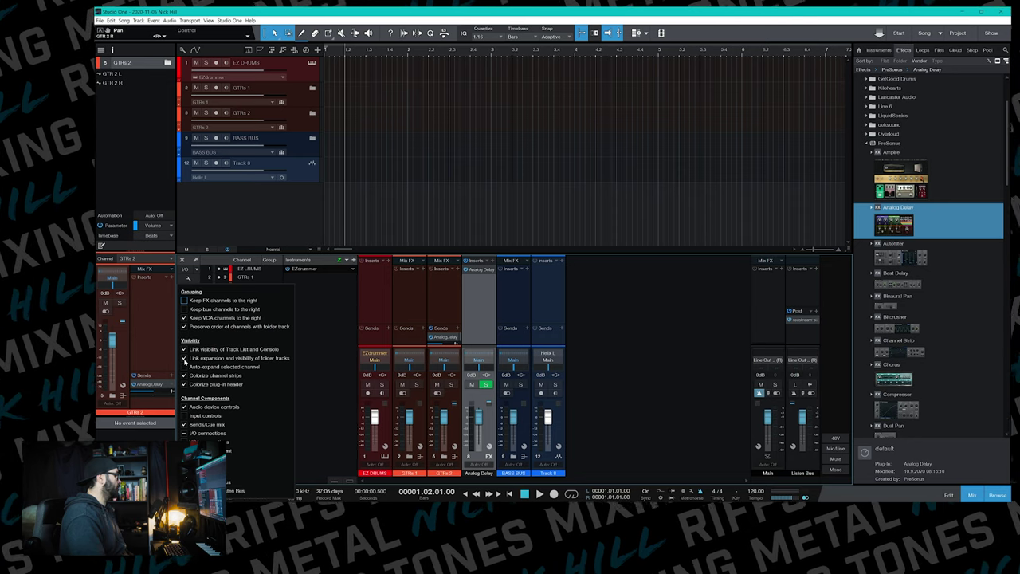
pyautogui.click(185, 359)
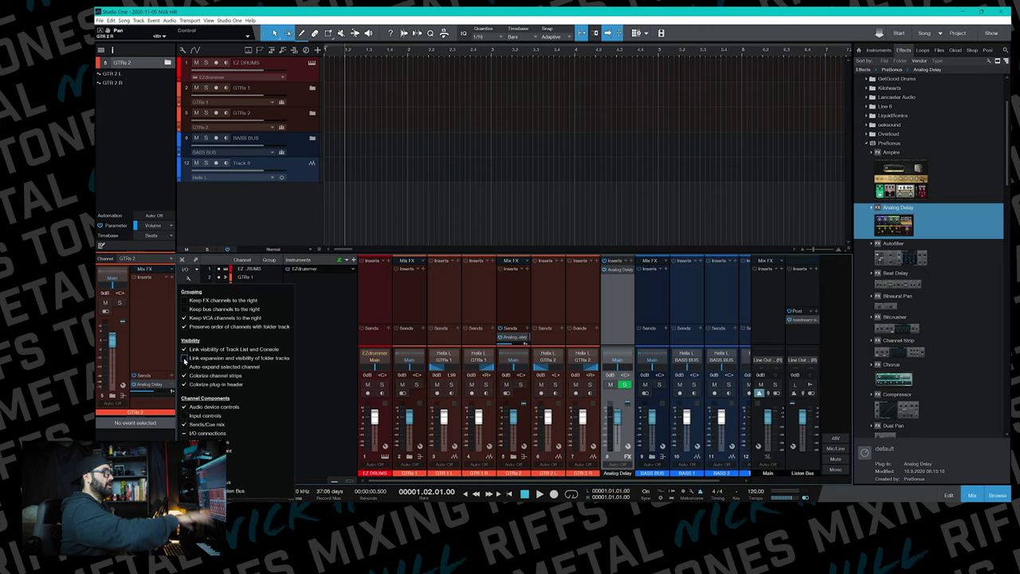
pyautogui.click(387, 481)
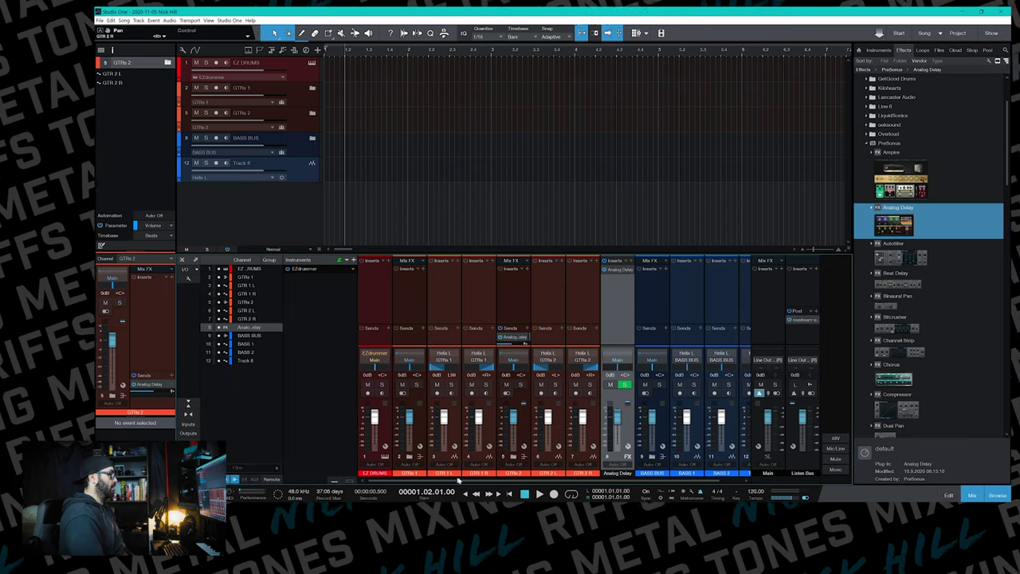
pyautogui.moveTo(501, 483)
pyautogui.mouseDown()
pyautogui.moveTo(536, 484)
pyautogui.moveTo(494, 483)
pyautogui.mouseUp()
pyautogui.click(193, 283)
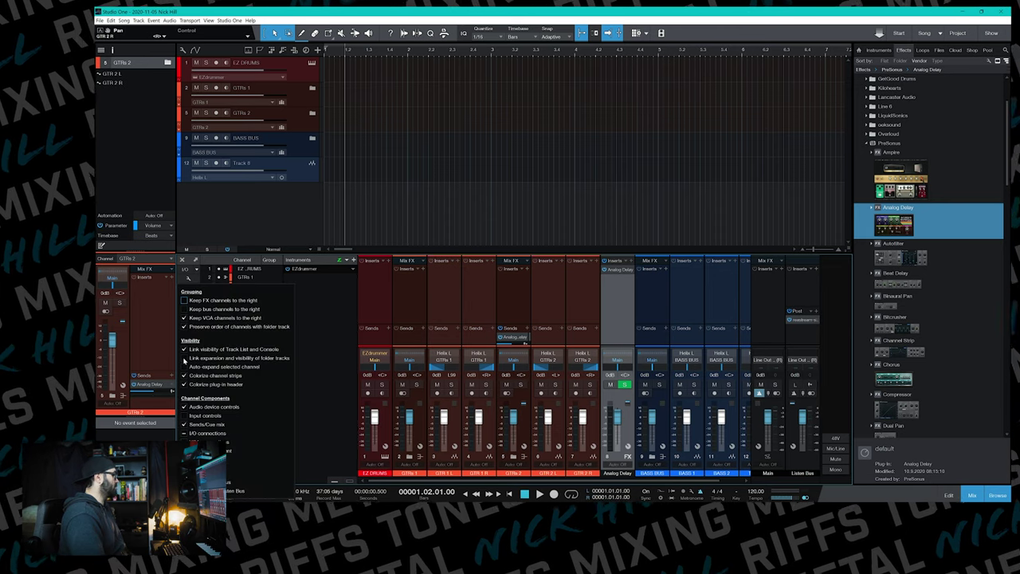
pyautogui.click(184, 358)
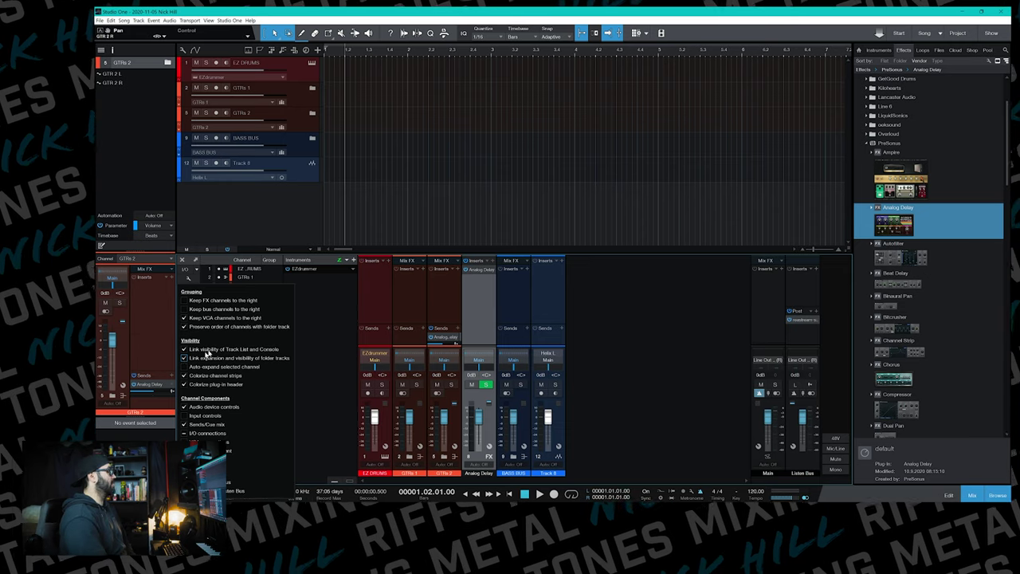
pyautogui.click(405, 461)
pyautogui.click(408, 457)
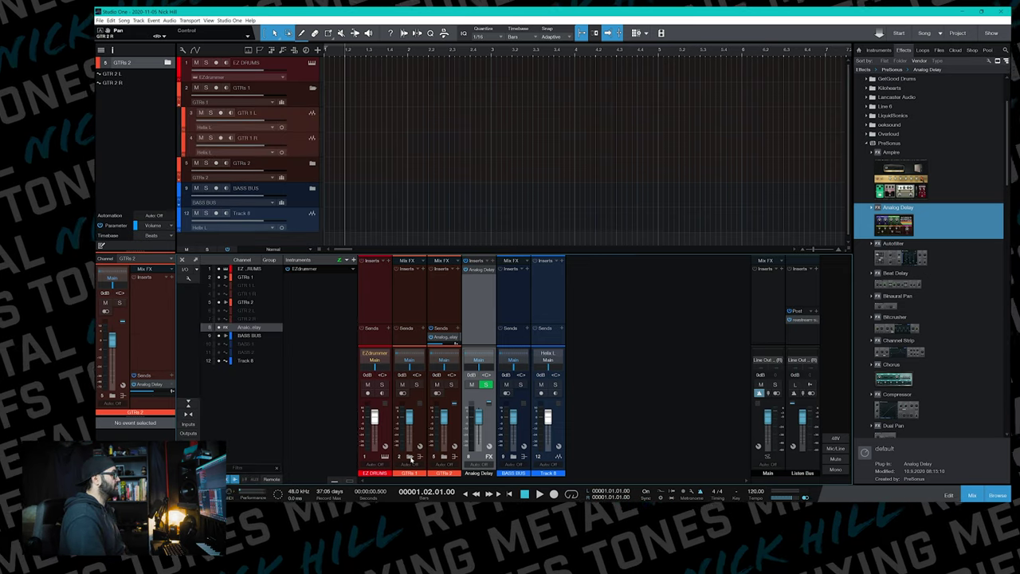
pyautogui.click(408, 457)
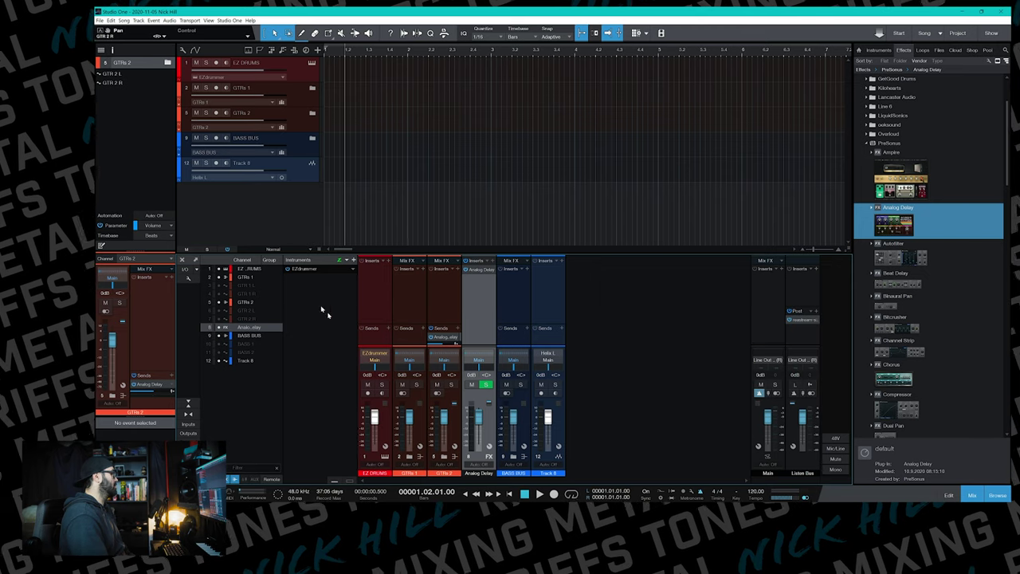
# Step: Keep channel strips colourised but turn off 'Colorize plug-in header', then open Analog Delay's colour choices
pyautogui.click(191, 279)
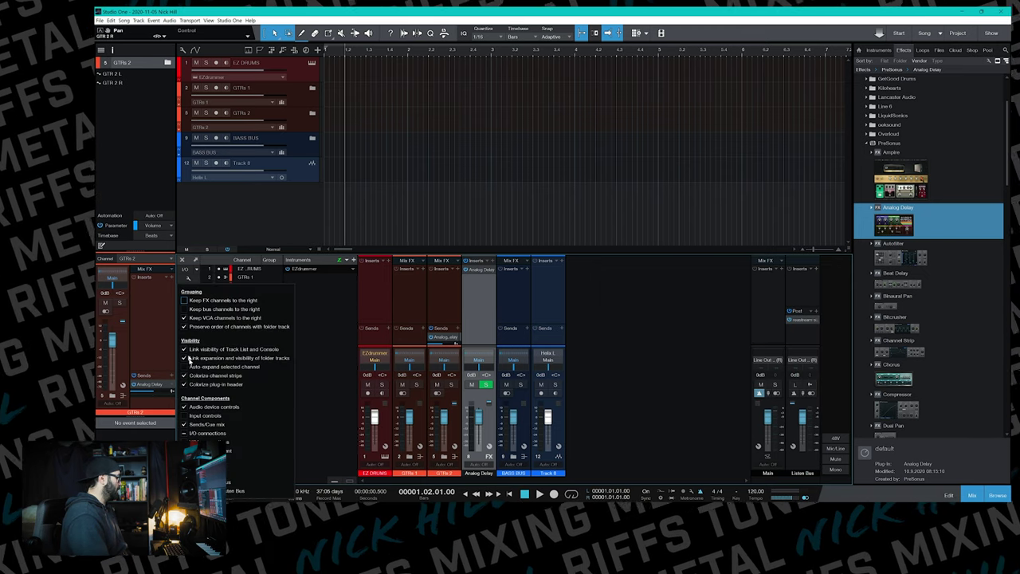
pyautogui.click(184, 375)
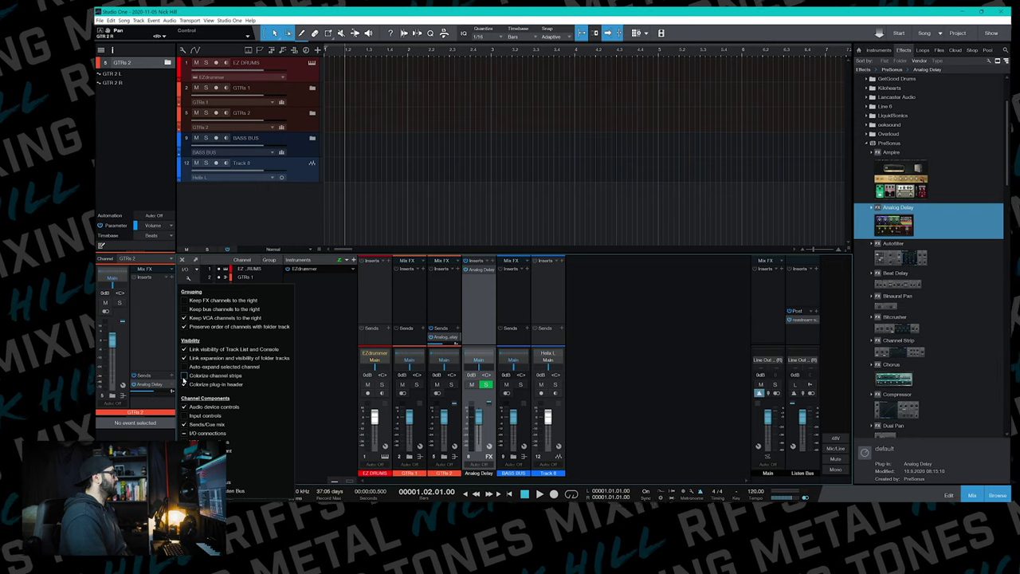
pyautogui.click(184, 376)
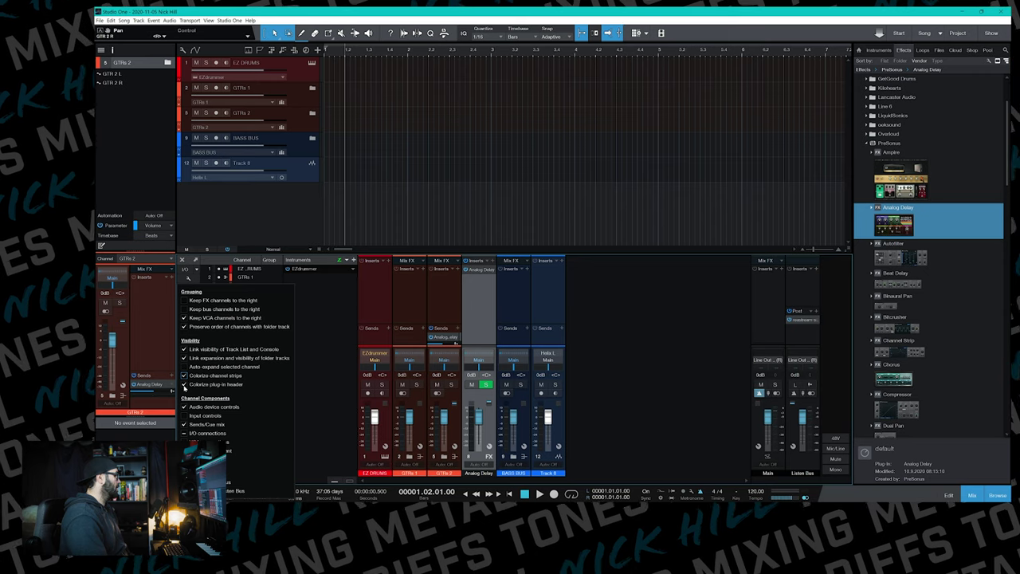
pyautogui.click(184, 384)
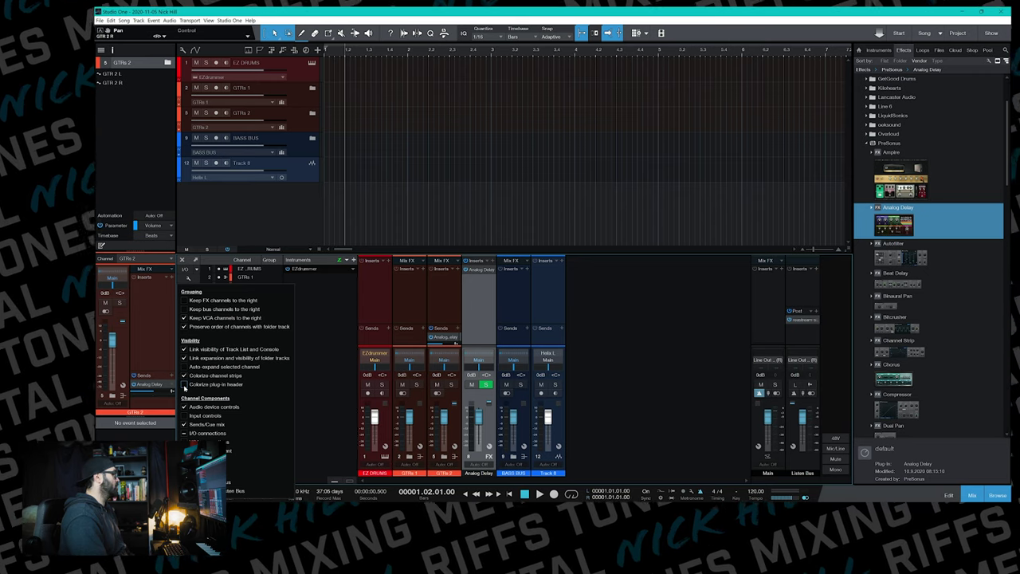
pyautogui.click(488, 473)
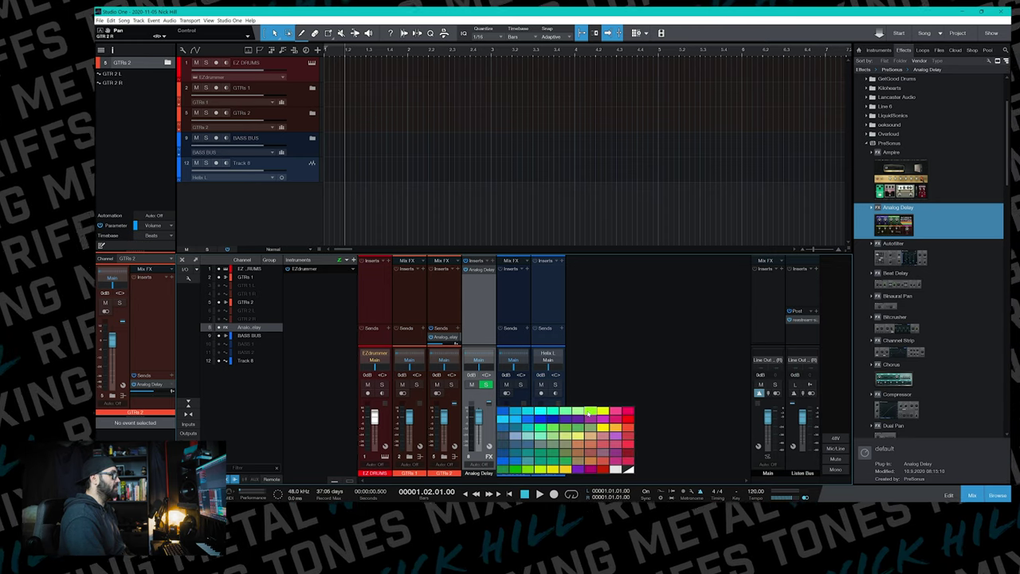
# Step: Colour the Analog Delay FX channel green, settling on a darker green shade
pyautogui.click(590, 413)
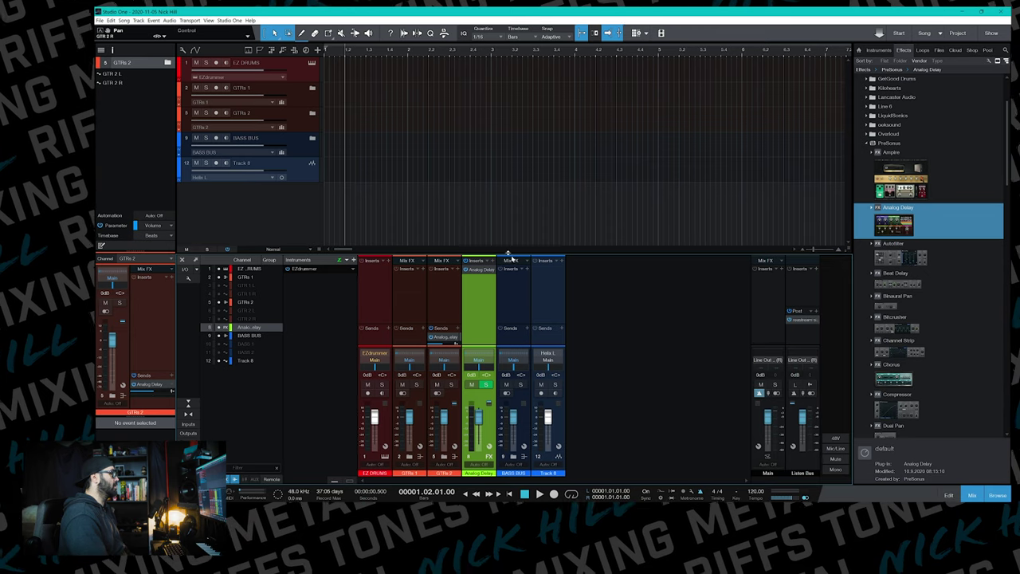
pyautogui.click(481, 270)
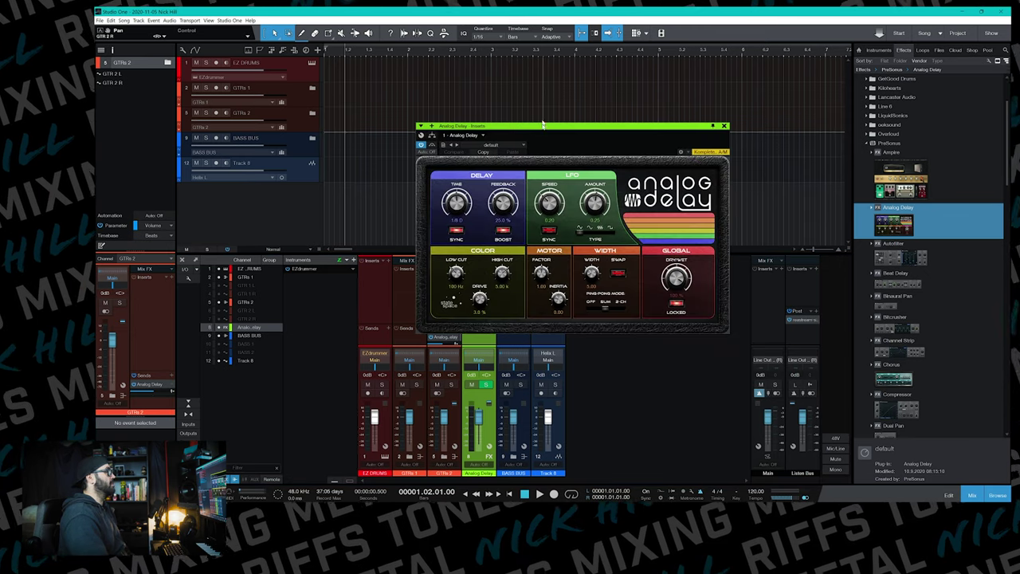
pyautogui.moveTo(545, 127); pyautogui.dragTo(558, 97)
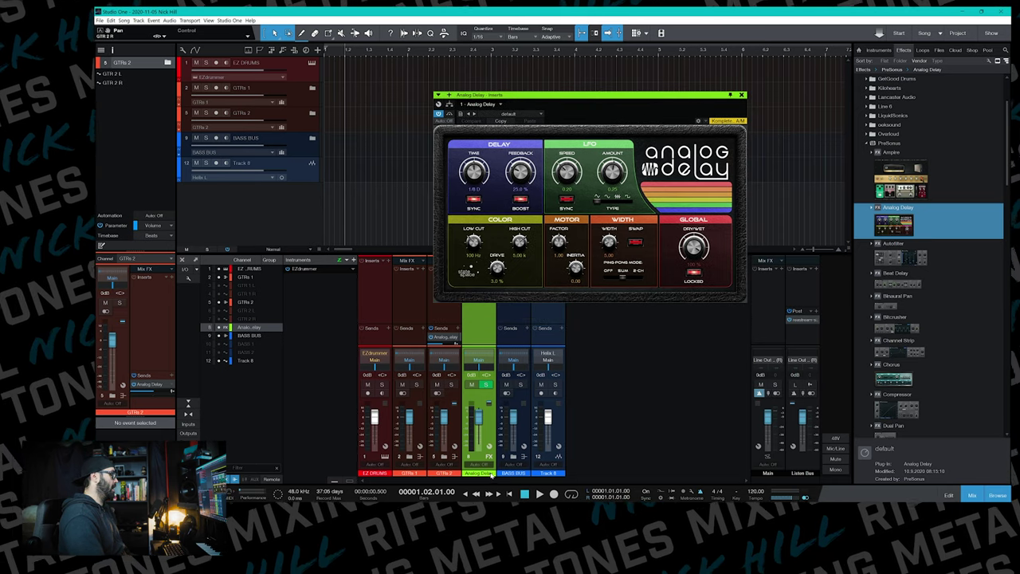
pyautogui.click(502, 473)
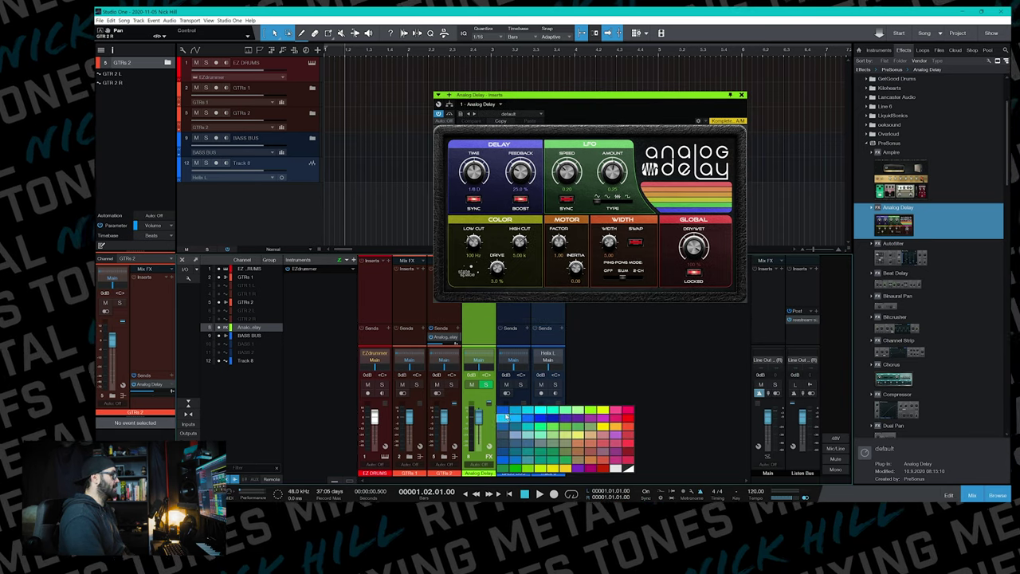
pyautogui.click(567, 461)
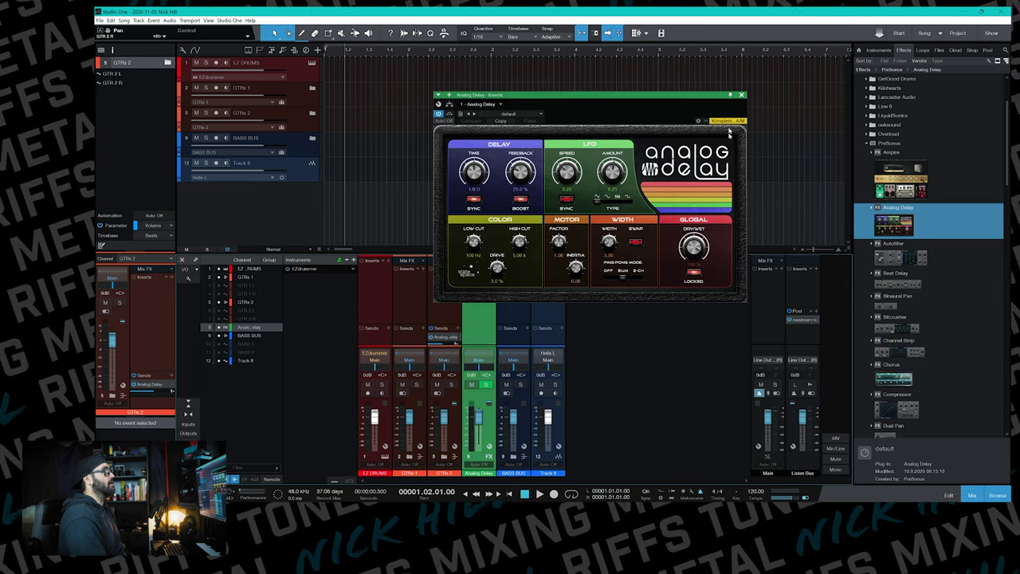
pyautogui.click(740, 95)
pyautogui.click(189, 278)
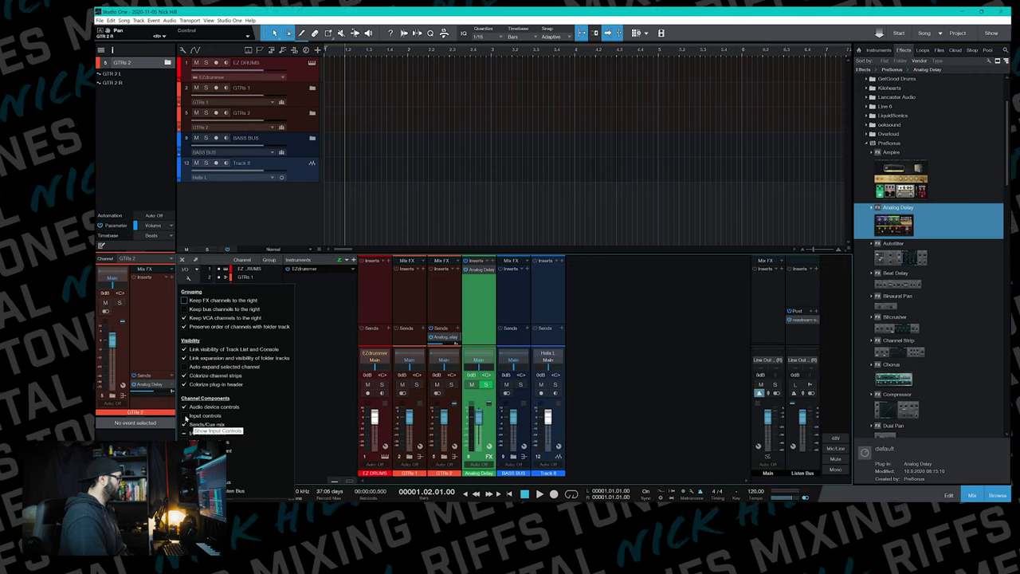
# Step: Enable 'Input controls' on all channels and set the EZ DRUMS input gain to 0.0 dB
pyautogui.click(186, 416)
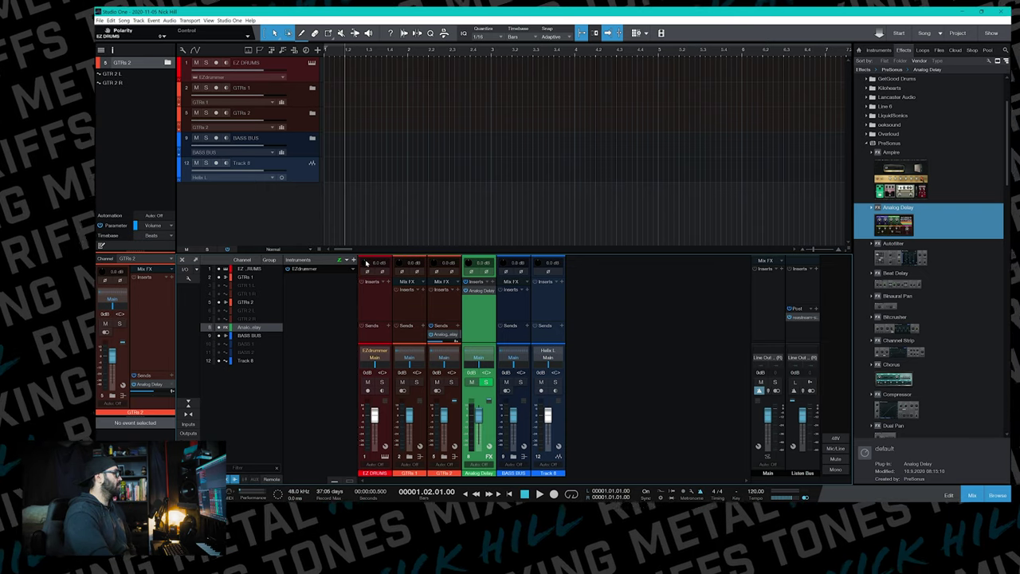
pyautogui.moveTo(366, 264); pyautogui.dragTo(363, 254)
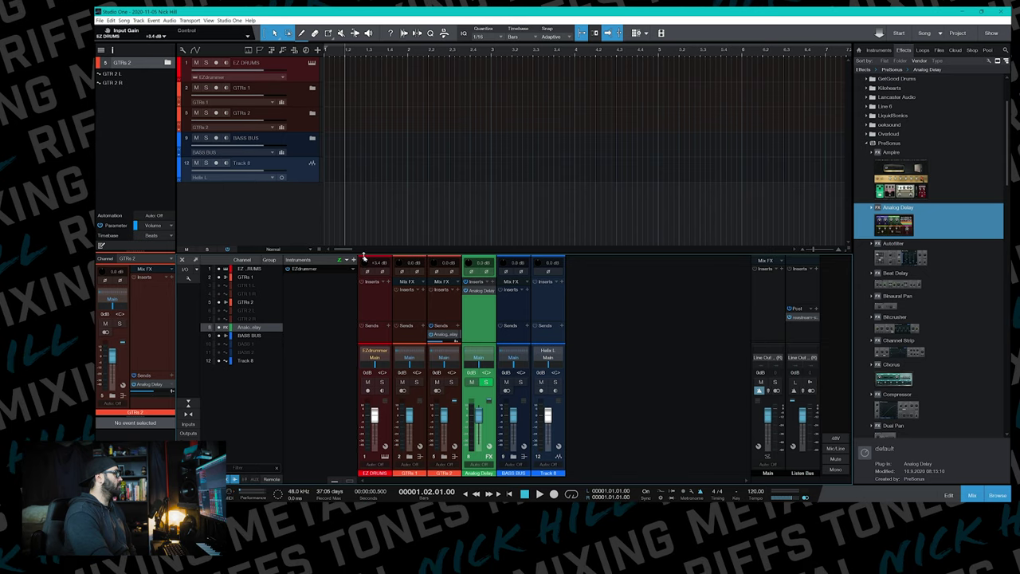
pyautogui.doubleClick(378, 262)
pyautogui.write('0')
pyautogui.press('Return')
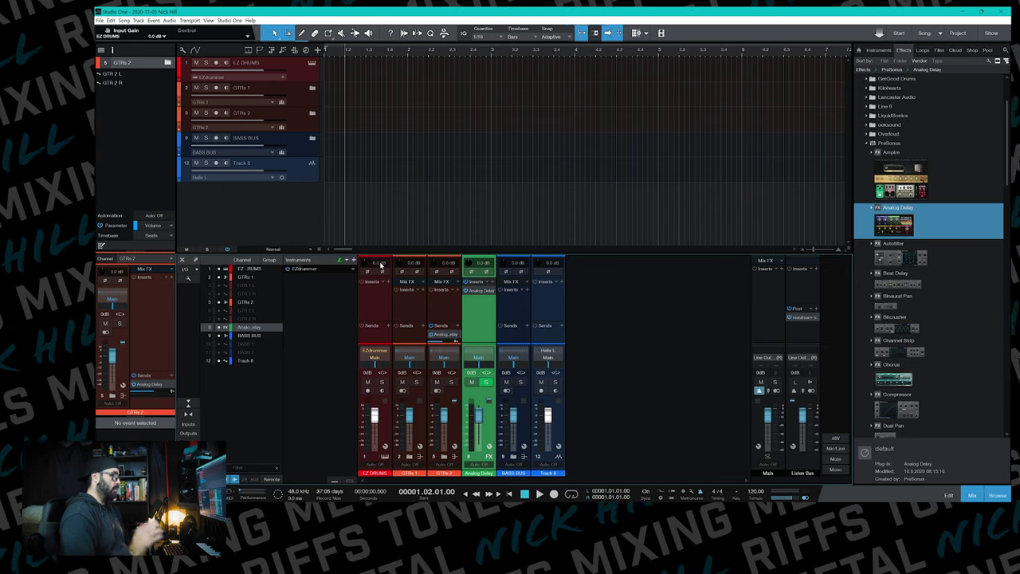
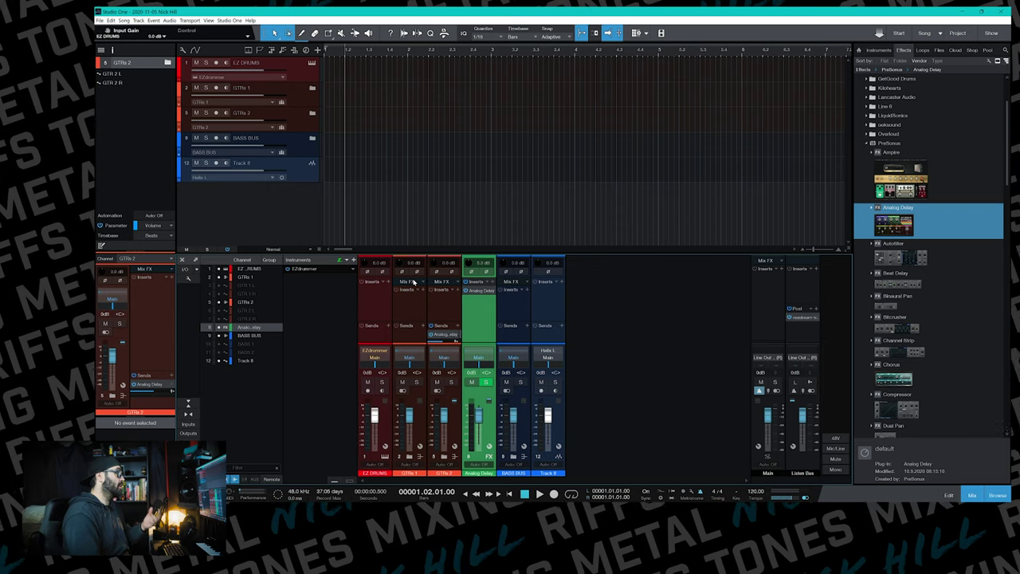
# Step: Lower the EZ DRUMS input gain and place Black Metal Straight 6/8 Verse Variation 01 at bar 2
pyautogui.moveTo(365, 265); pyautogui.dragTo(364, 274)
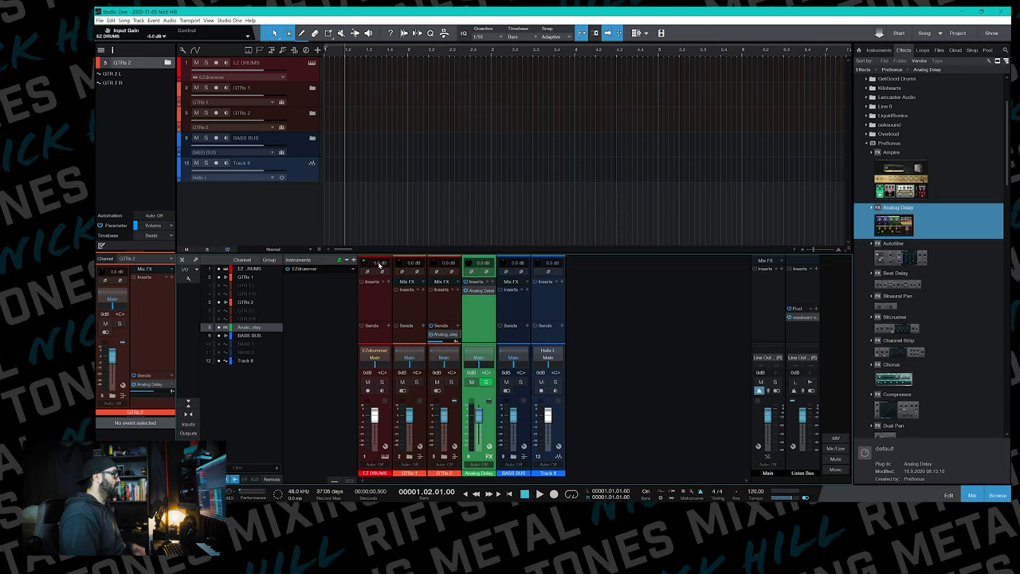
pyautogui.click(311, 62)
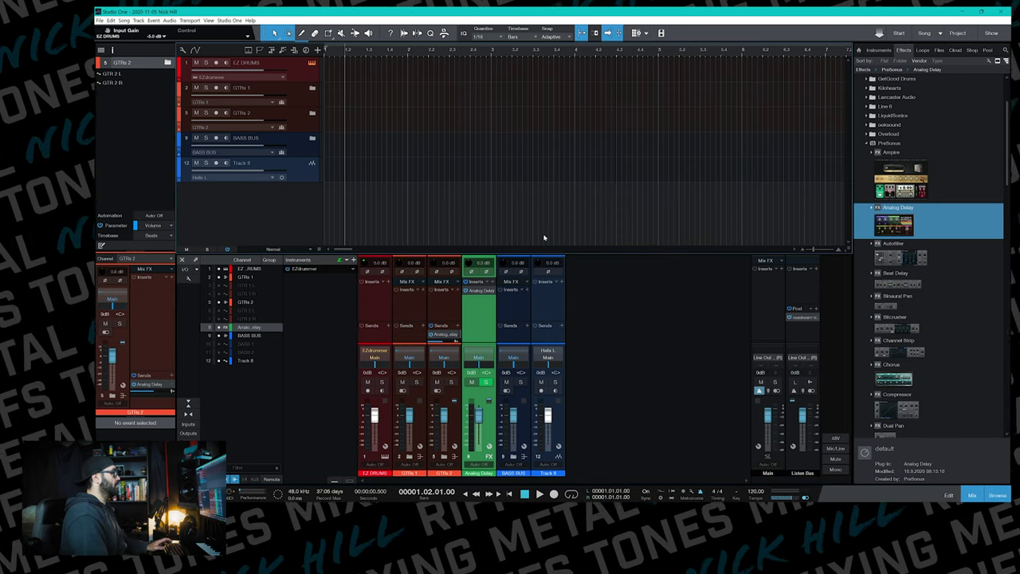
pyautogui.moveTo(564, 84); pyautogui.dragTo(553, 150)
pyautogui.click(486, 189)
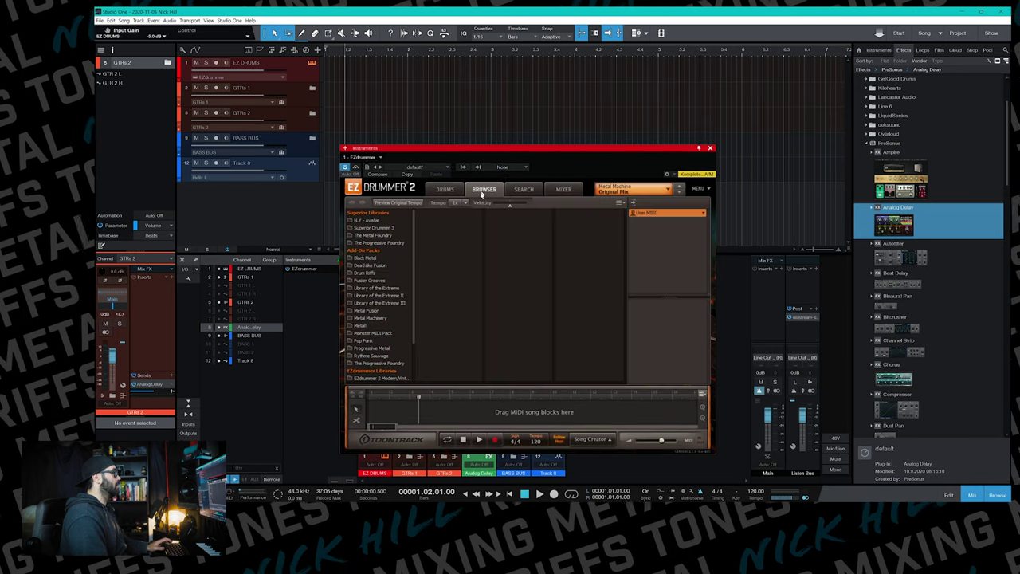
pyautogui.click(363, 259)
pyautogui.click(435, 242)
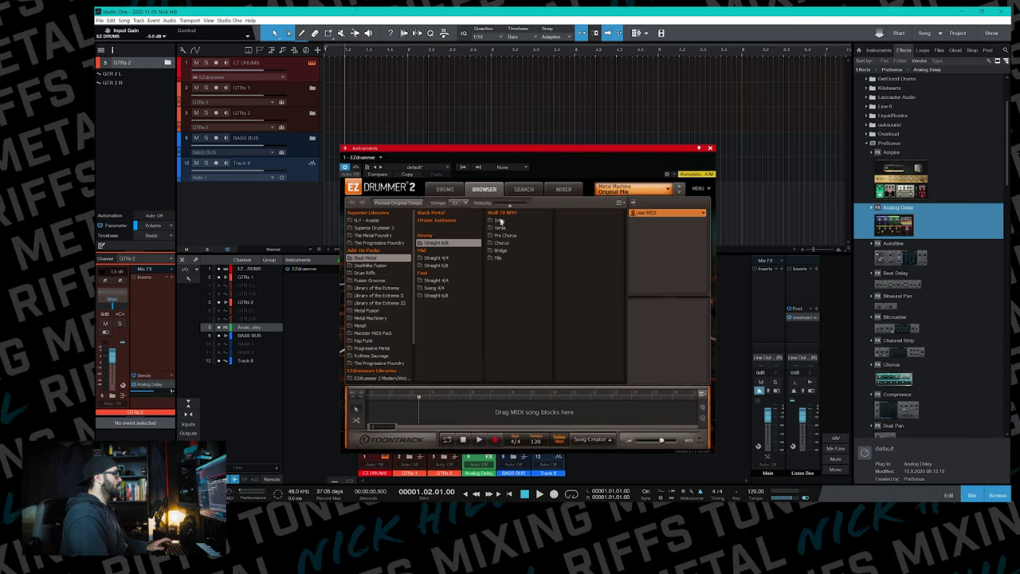
pyautogui.click(500, 228)
pyautogui.click(562, 212)
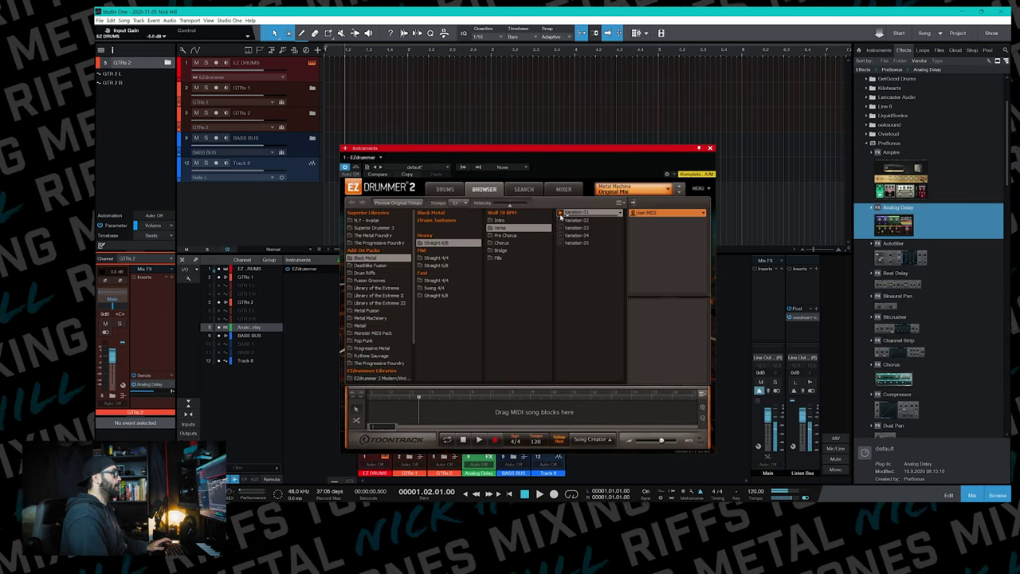
pyautogui.moveTo(561, 214); pyautogui.dragTo(408, 77)
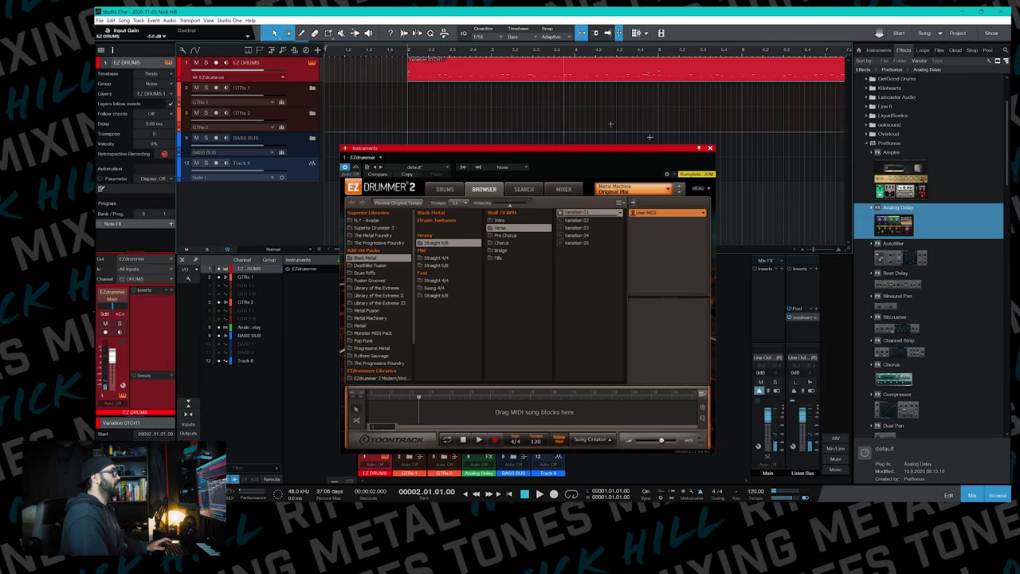
# Step: Close EZDrummer, play back the groove, and zoom the timeline out
pyautogui.click(710, 147)
pyautogui.press('space')
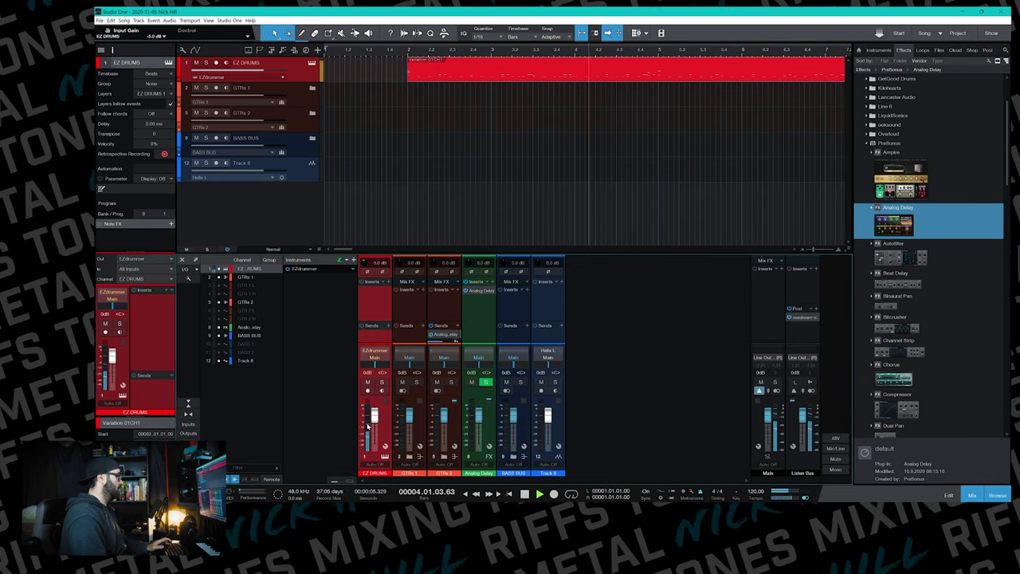
pyautogui.press('space')
pyautogui.press('w')
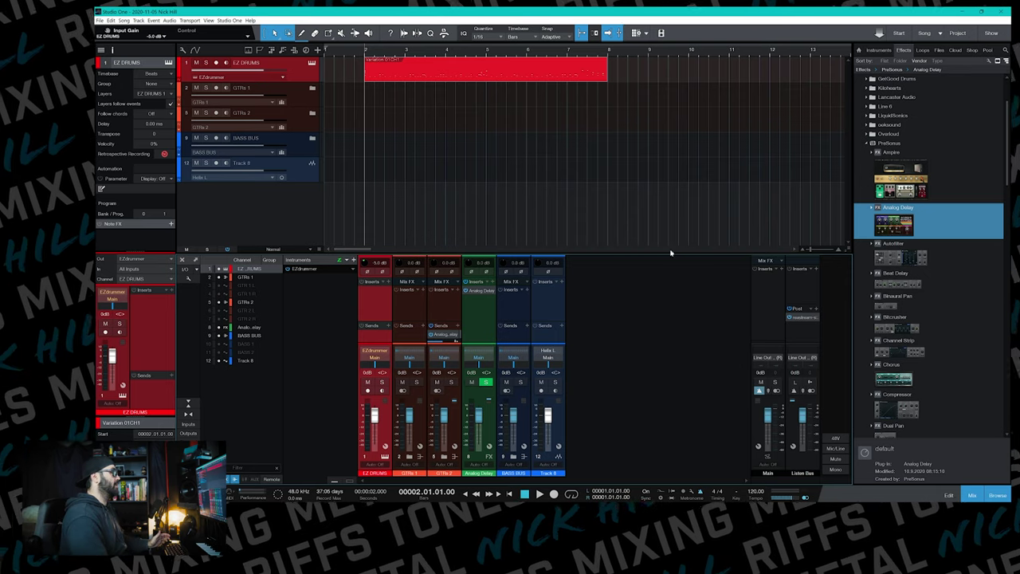
# Step: Make the mixer taller and remove the GTRs 2 send to Analog Delay
pyautogui.moveTo(672, 255); pyautogui.dragTo(668, 208)
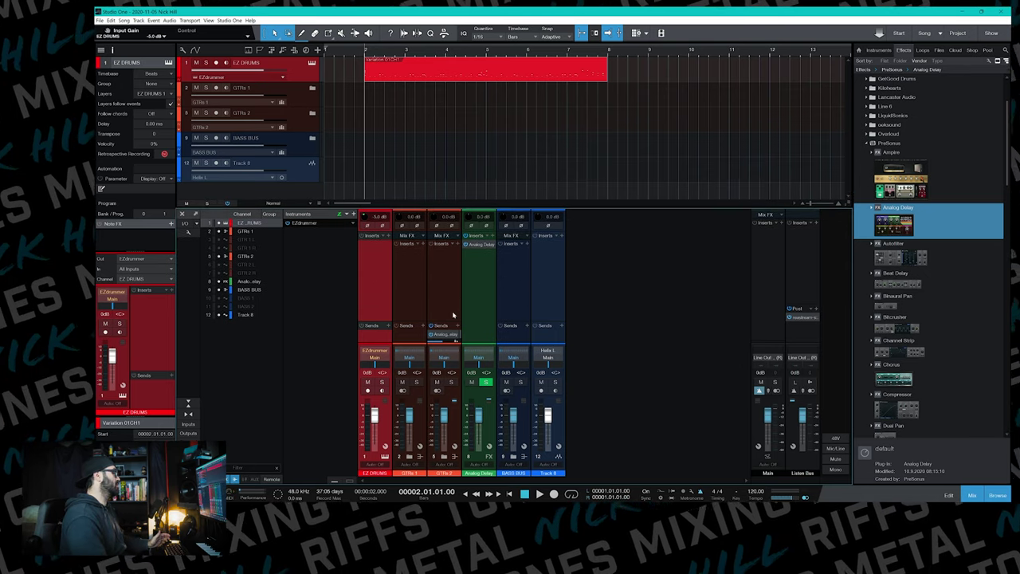
pyautogui.moveTo(454, 321); pyautogui.dragTo(458, 309)
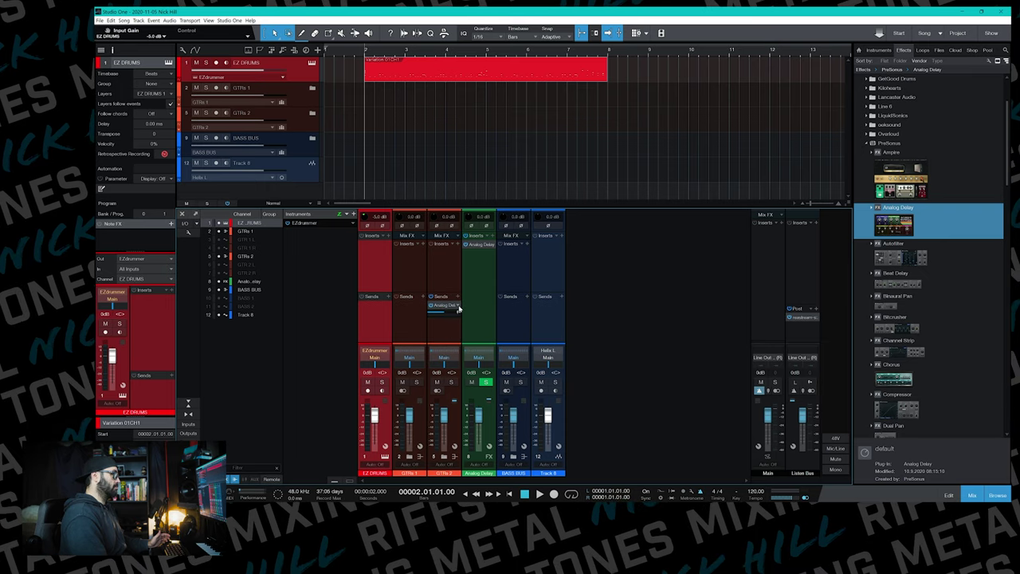
pyautogui.click(458, 307)
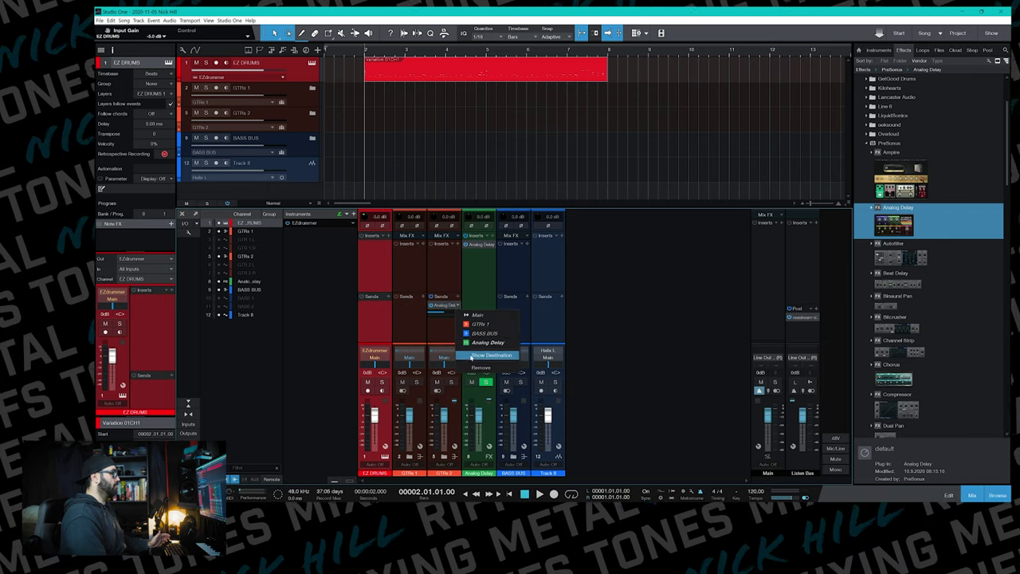
pyautogui.click(478, 368)
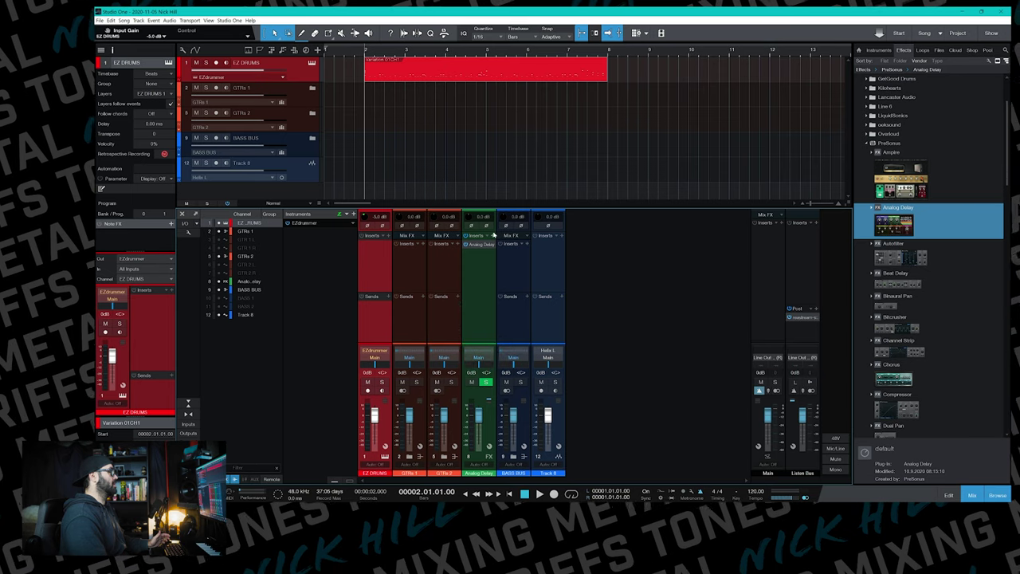
# Step: Remove the Analog Delay insert, then undo the removals
pyautogui.rightClick(491, 245)
pyautogui.click(513, 333)
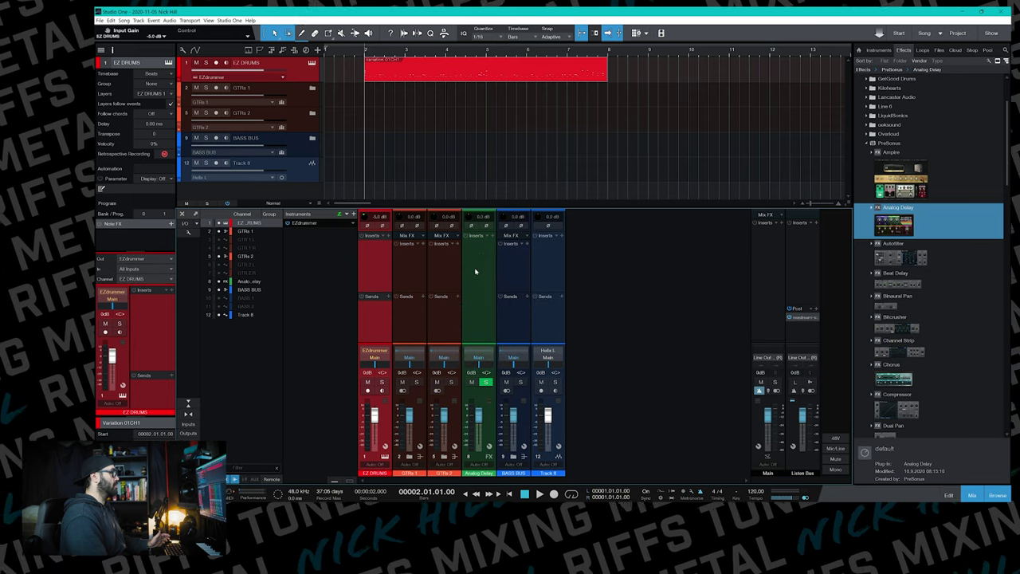
pyautogui.rightClick(470, 263)
pyautogui.click(691, 265)
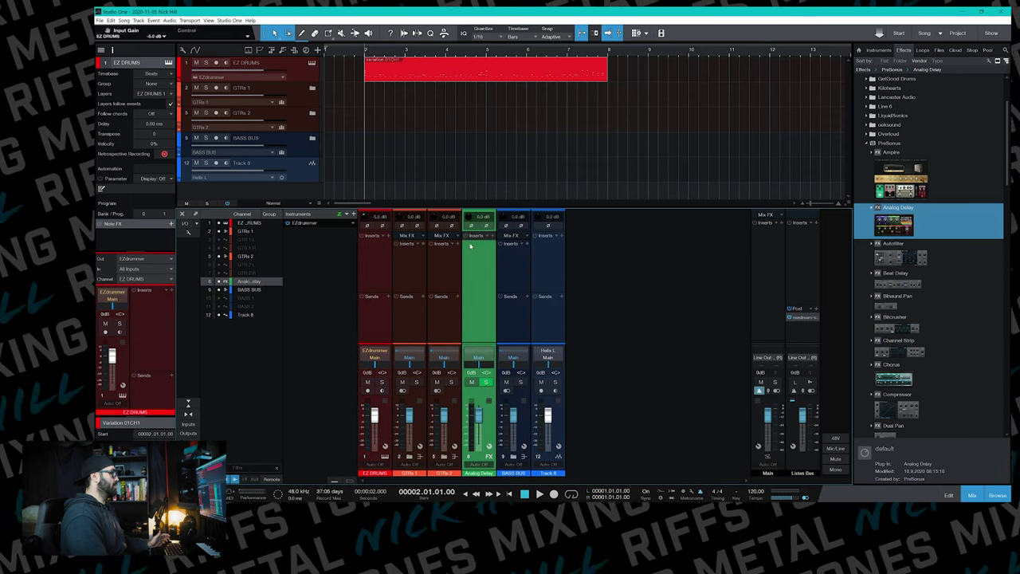
pyautogui.hotkey('ctrl', 'z')
pyautogui.hotkey('ctrl', 'z')
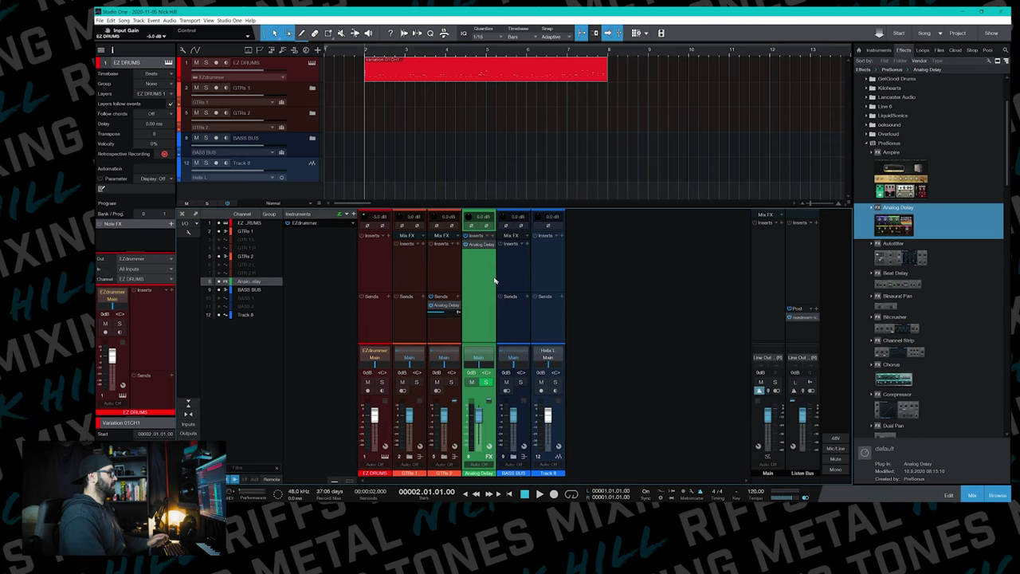
# Step: Remove the GTRs 2 delay send, the Analog Delay insert, and the Analog Delay FX channel
pyautogui.click(448, 271)
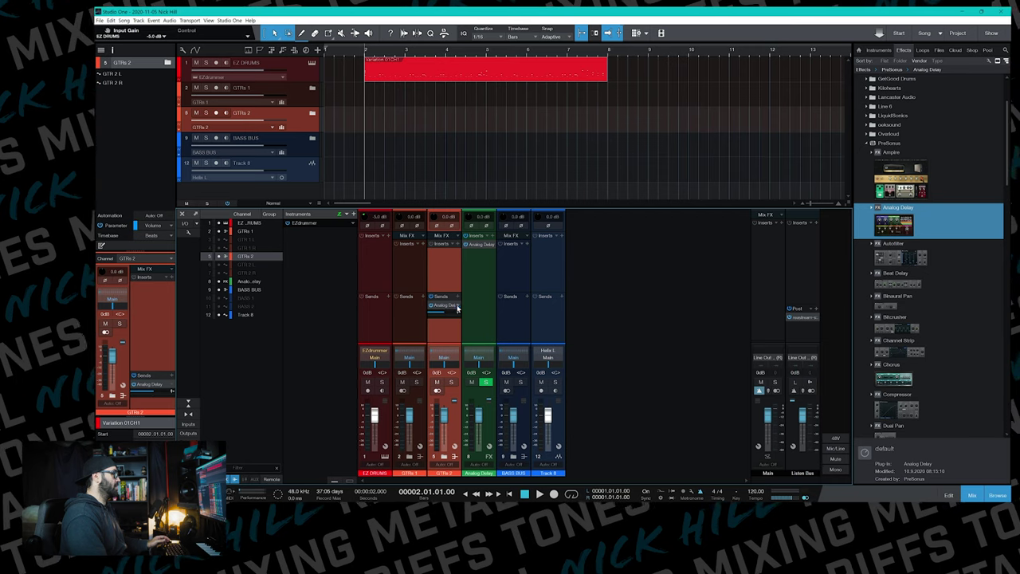
pyautogui.rightClick(457, 308)
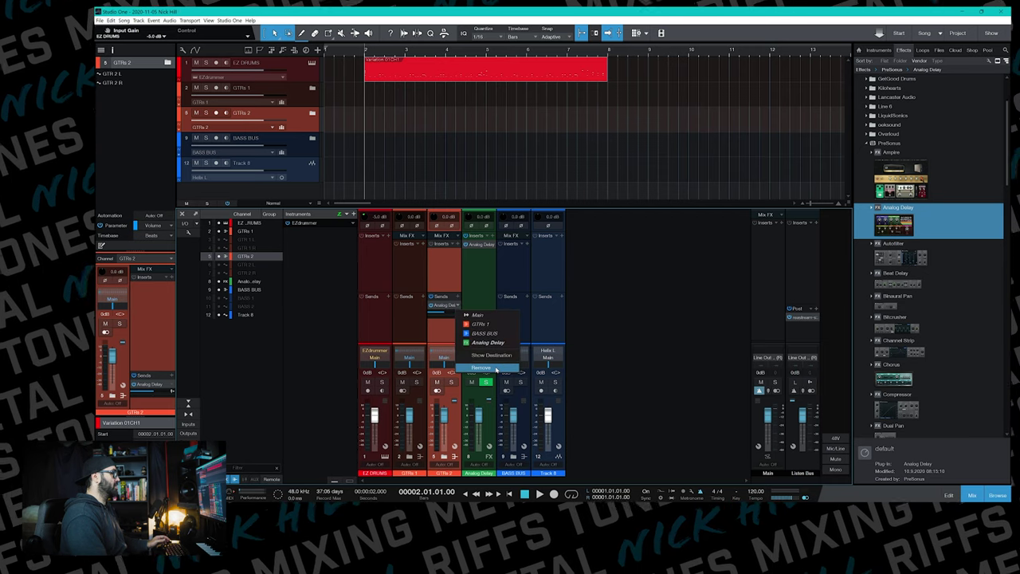
pyautogui.click(495, 369)
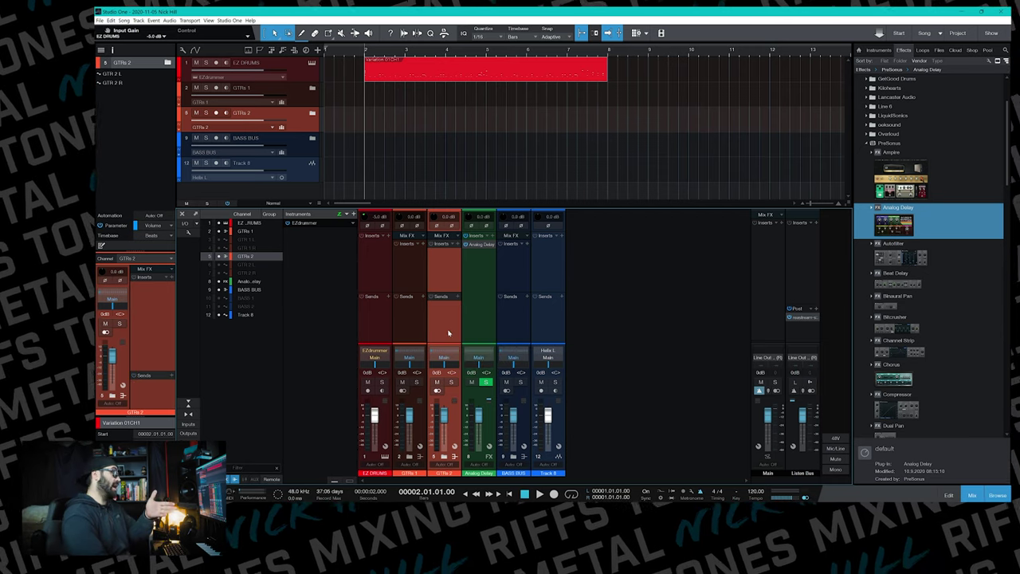
pyautogui.click(484, 248)
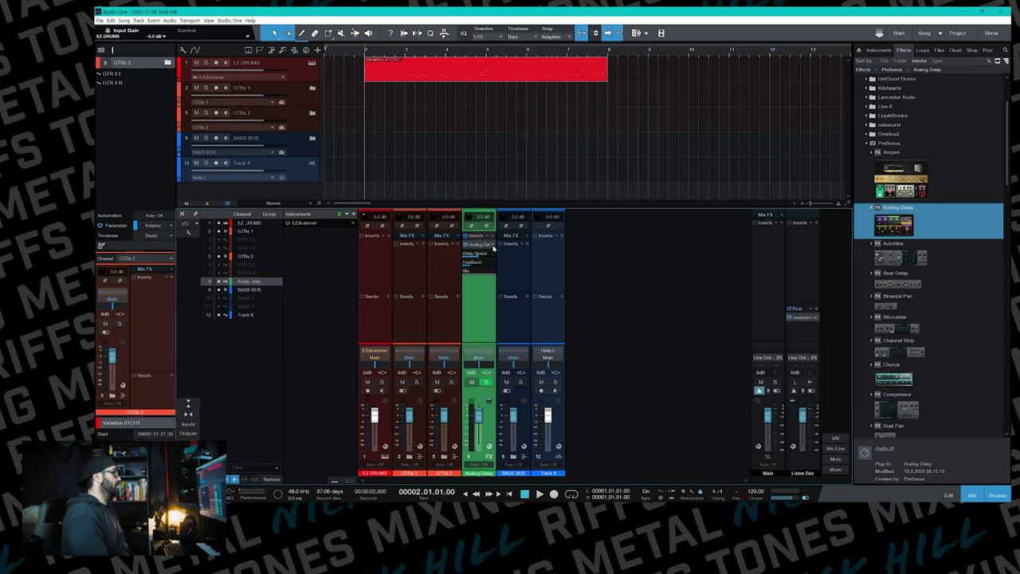
pyautogui.rightClick(493, 248)
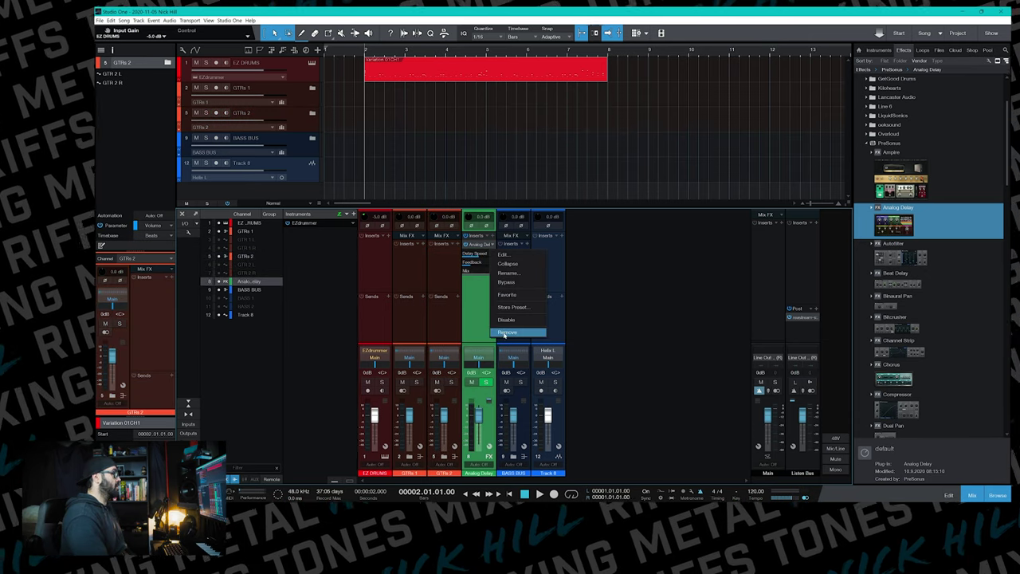
pyautogui.click(502, 335)
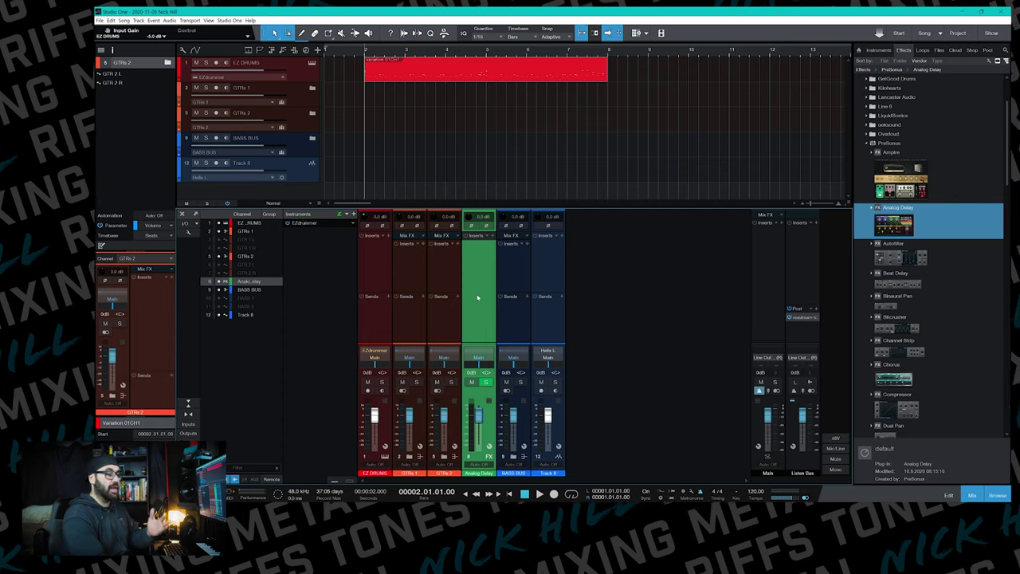
pyautogui.rightClick(476, 296)
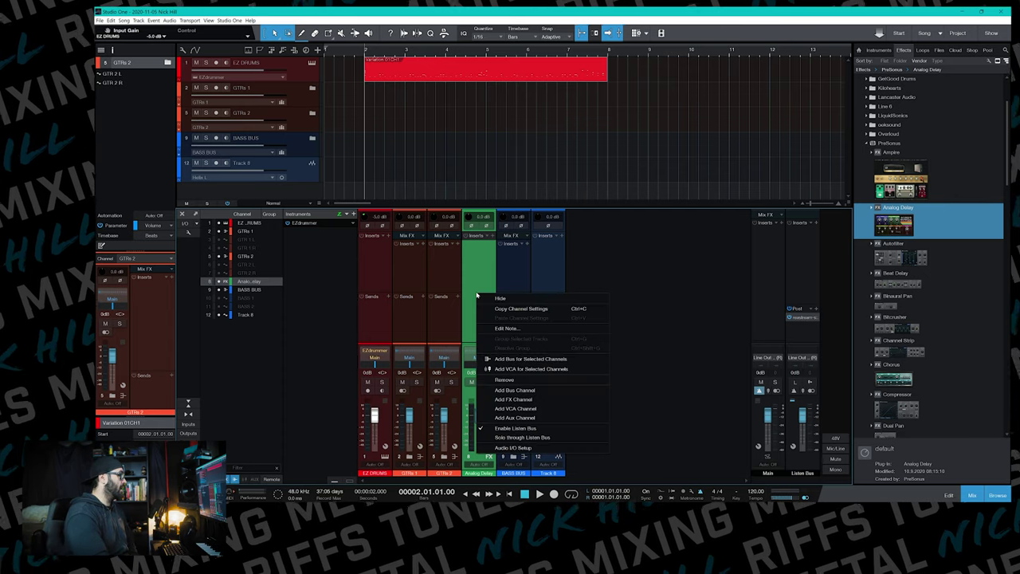
pyautogui.click(502, 379)
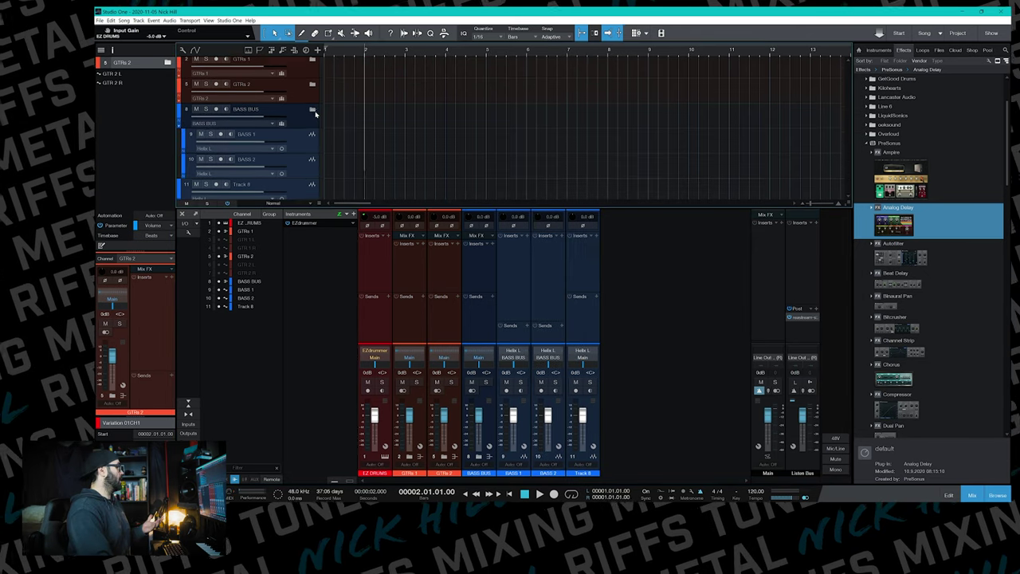
# Step: Remove Track 8 from the song and reselect the EZ DRUMS track
pyautogui.click(309, 177)
pyautogui.click(309, 157)
pyautogui.click(308, 171)
pyautogui.rightClick(308, 176)
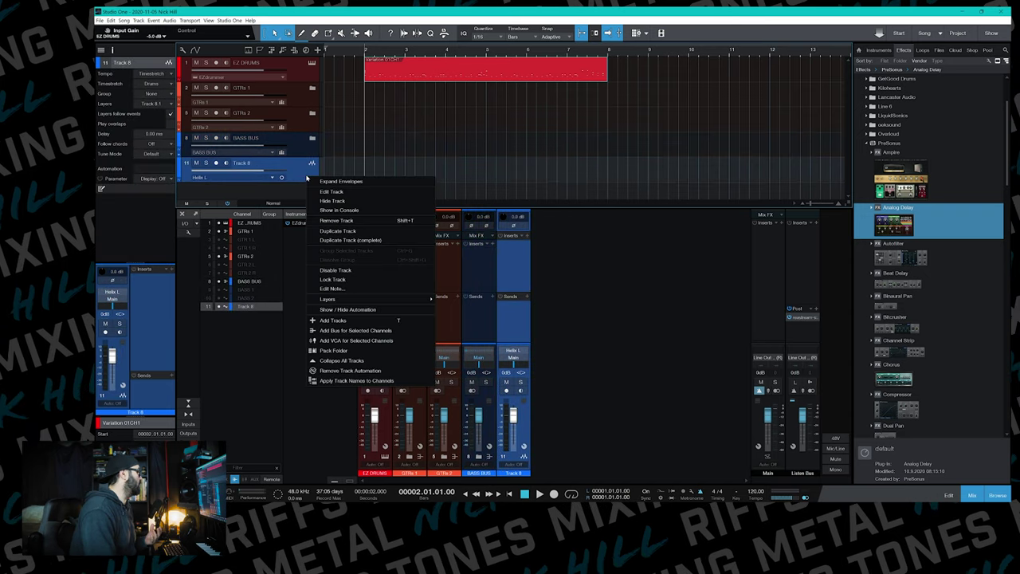
pyautogui.click(365, 220)
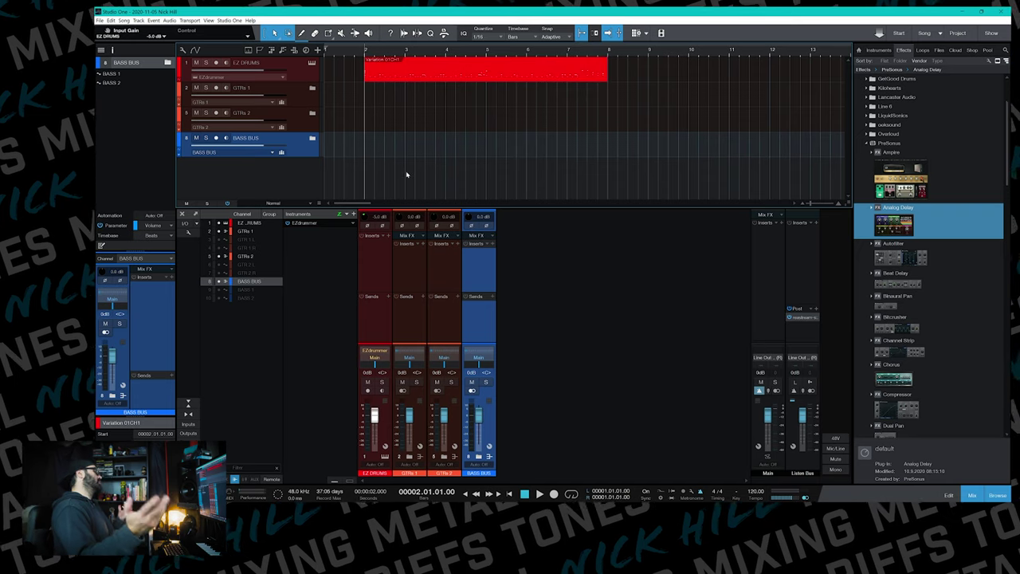
pyautogui.click(302, 80)
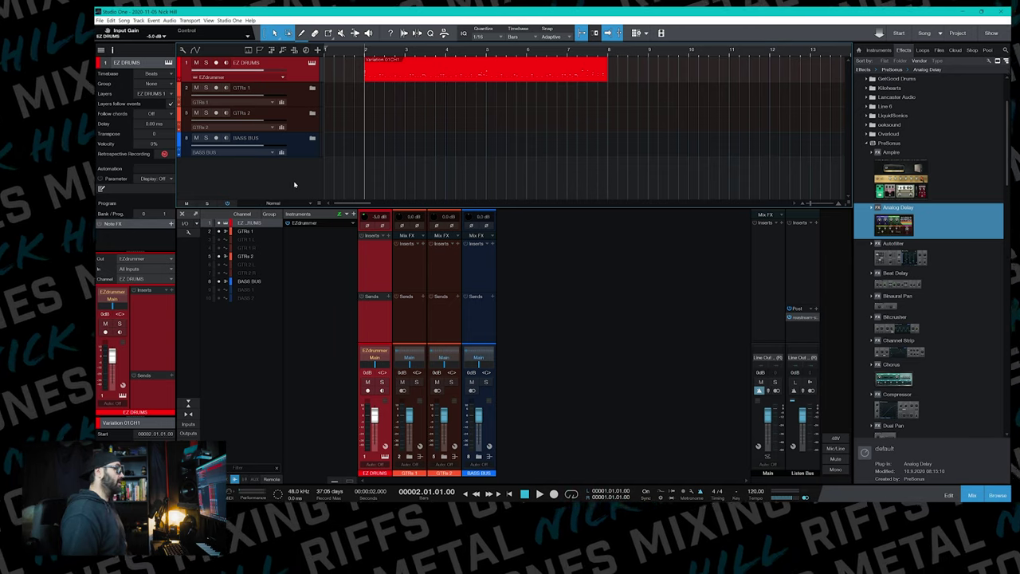
# Step: Add a stereo audio track, set its input to Helix ST, and colour it red
pyautogui.rightClick(242, 182)
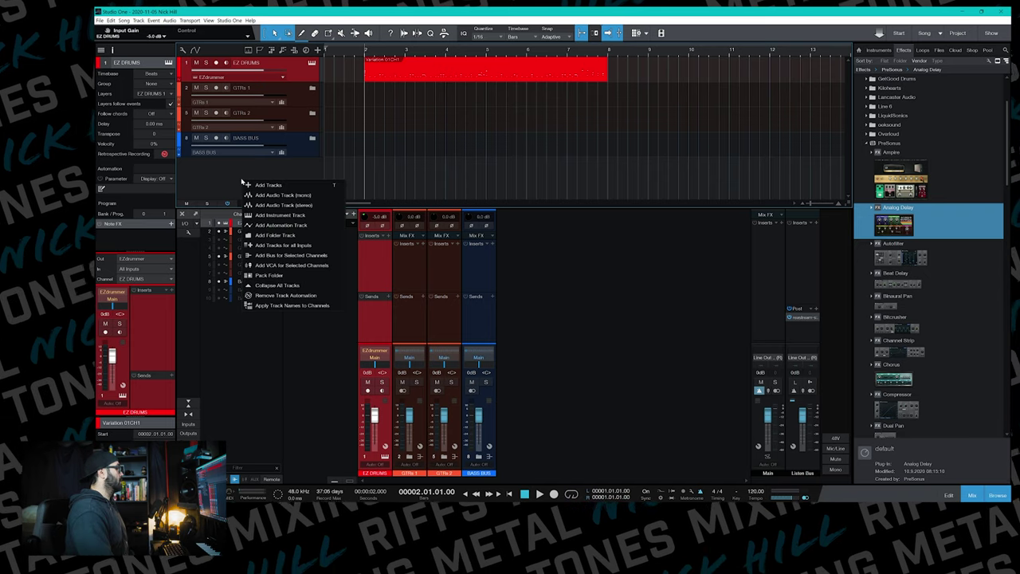
pyautogui.click(330, 207)
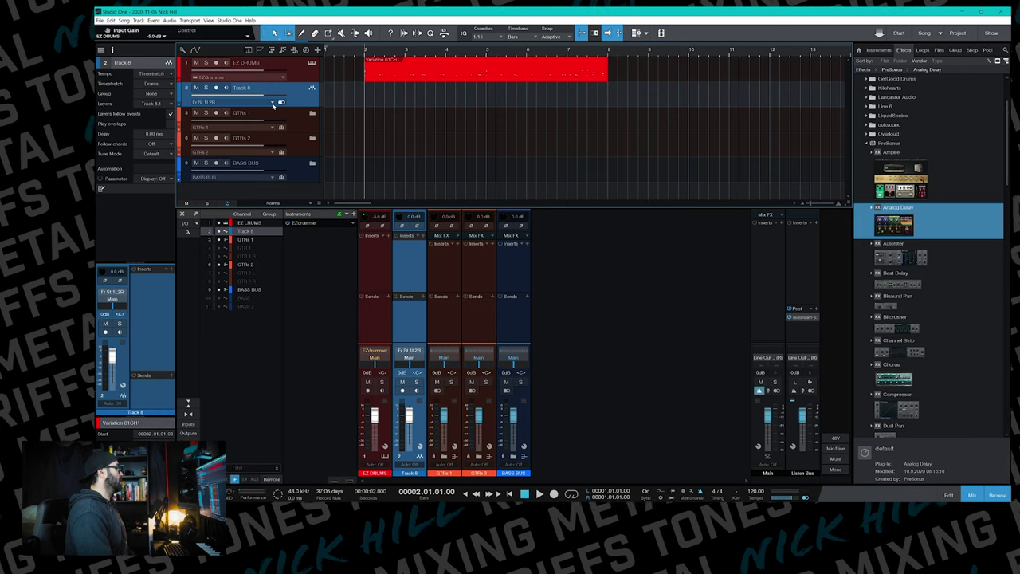
pyautogui.click(268, 102)
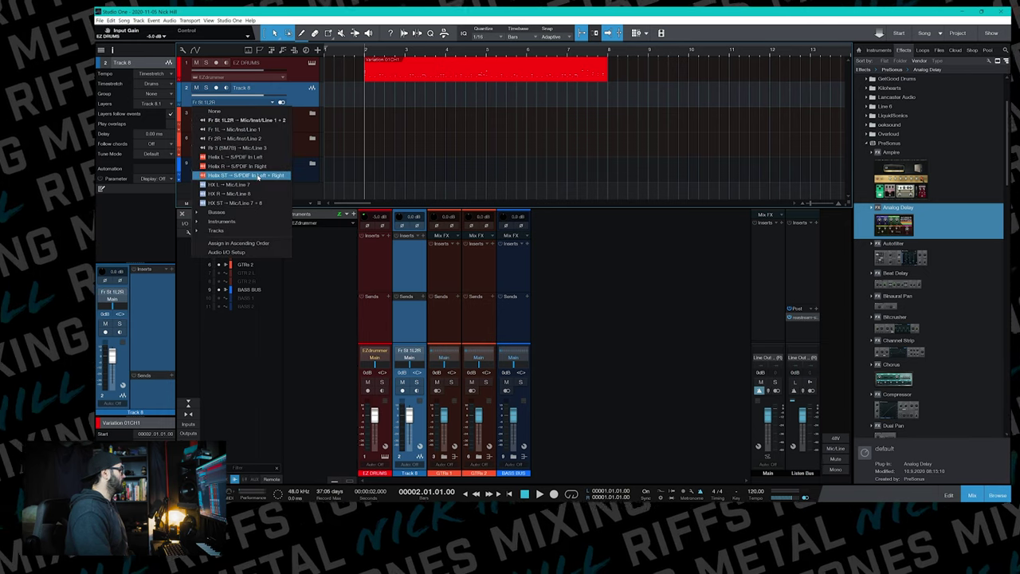
pyautogui.click(257, 175)
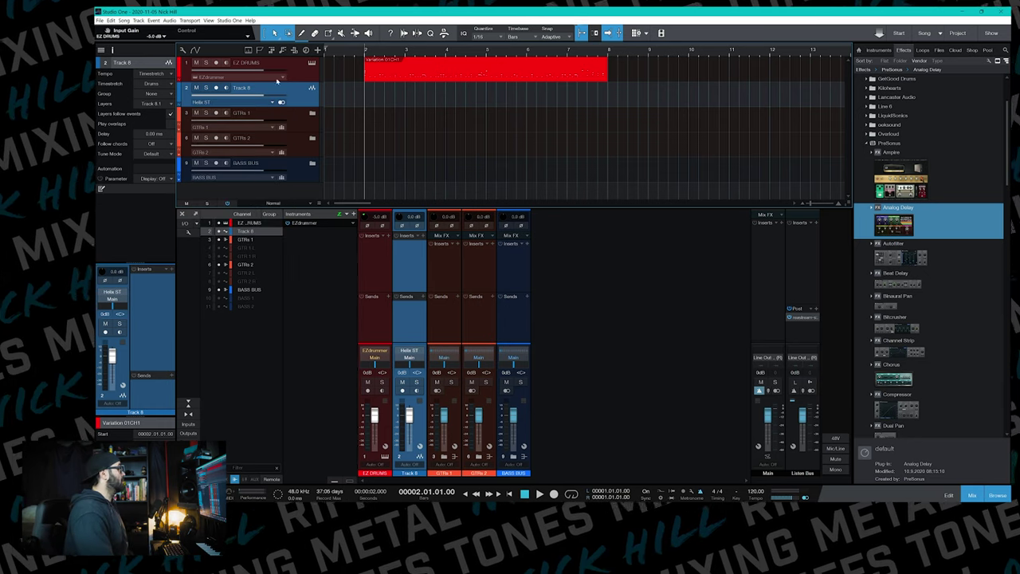
pyautogui.click(179, 94)
pyautogui.click(308, 91)
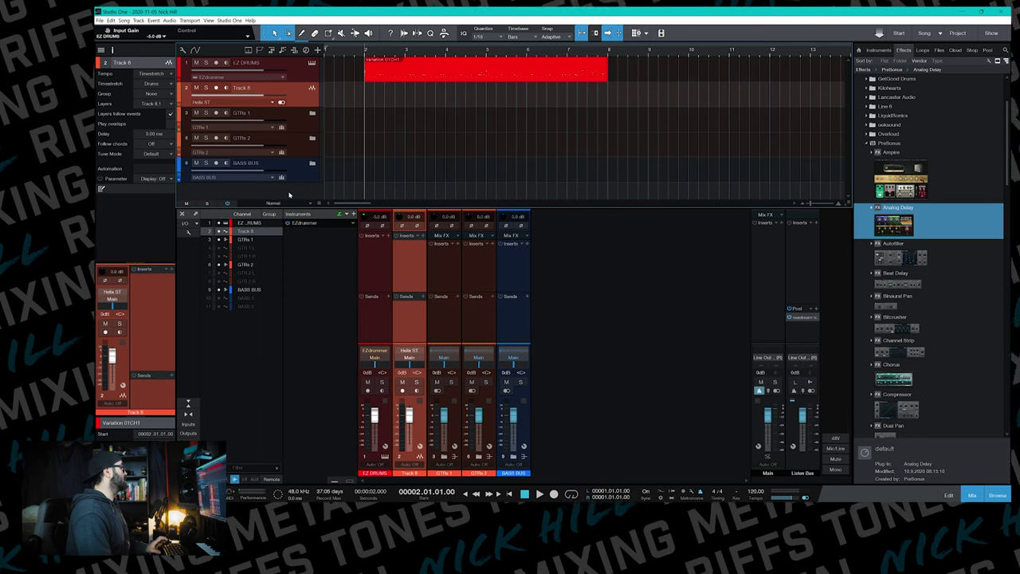
# Step: Add a second stereo audio track and name the tracks GTR ST 1 and GTR ST 2
pyautogui.rightClick(294, 194)
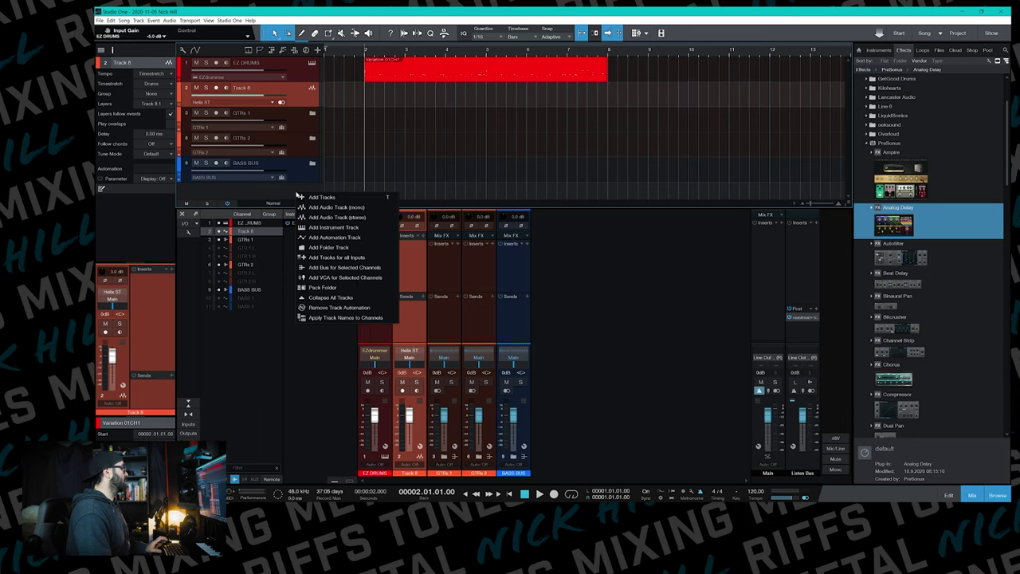
pyautogui.click(354, 217)
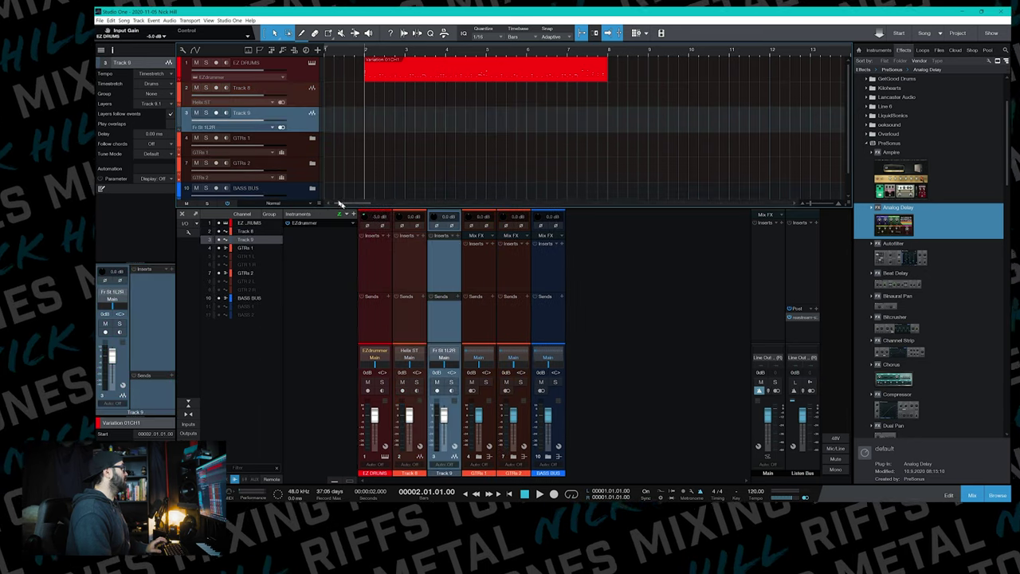
pyautogui.doubleClick(241, 88)
pyautogui.write('G')
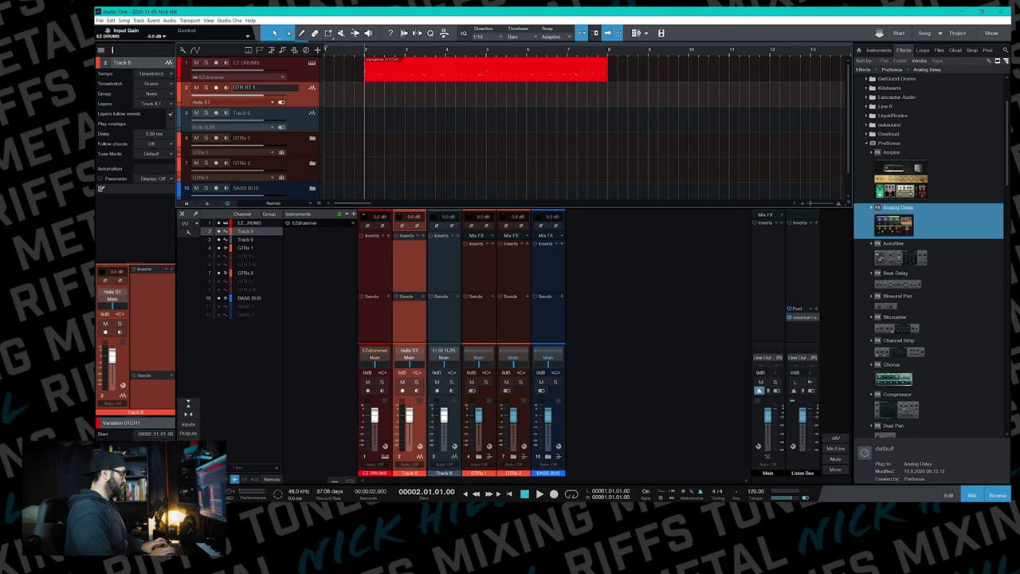
pyautogui.write('TR ST 1')
pyautogui.press('Tab')
pyautogui.write('GT')
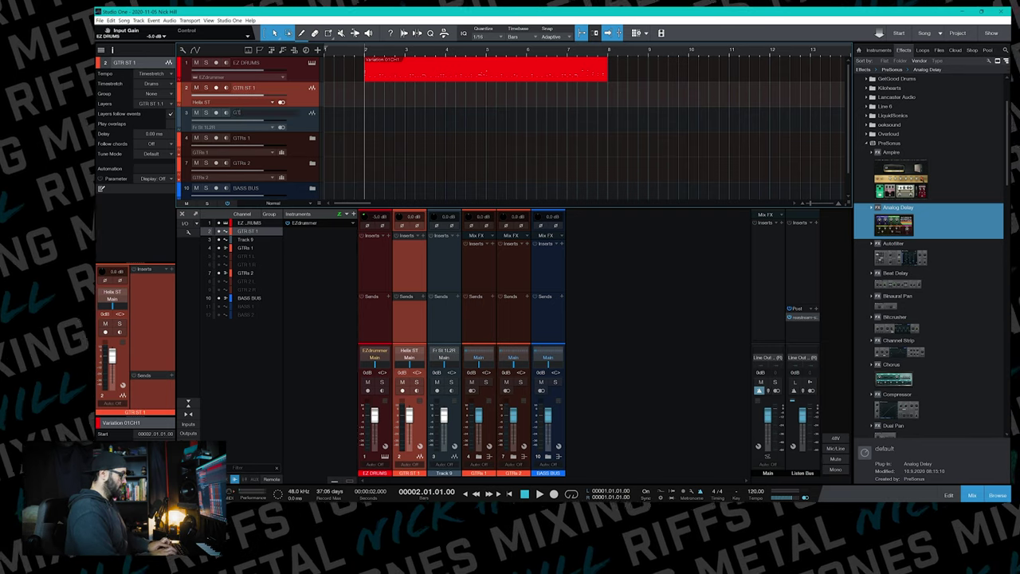
pyautogui.write('R ST 2')
pyautogui.press('Return')
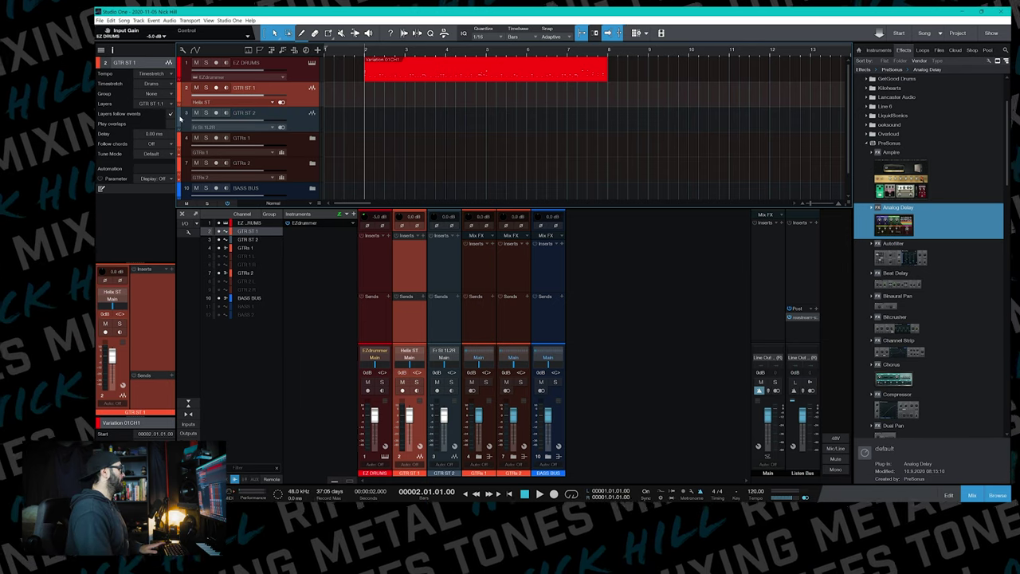
# Step: Colour GTR ST 1 and GTR ST 2 gold and select both tracks
pyautogui.click(180, 118)
pyautogui.click(181, 119)
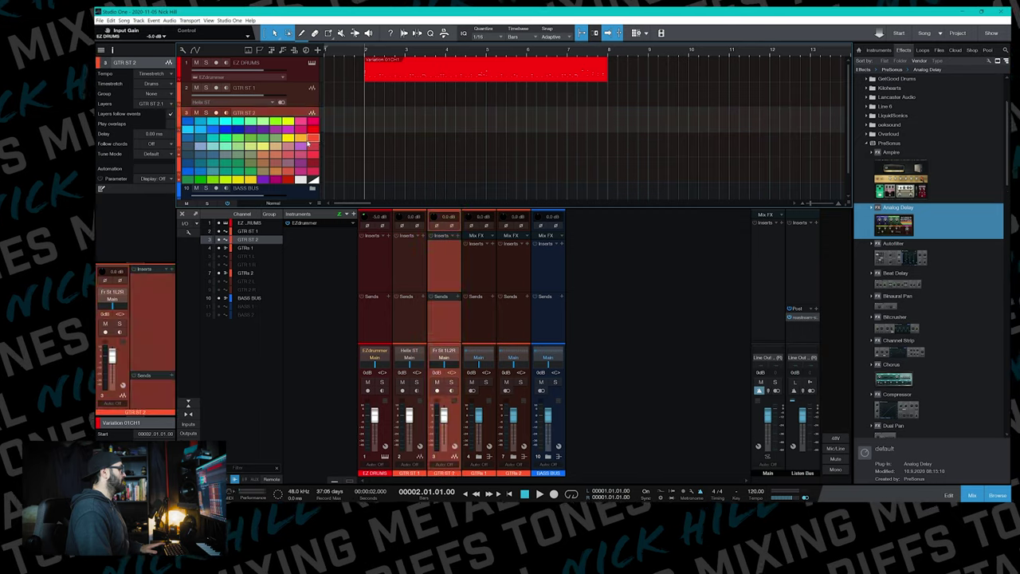
pyautogui.click(308, 142)
pyautogui.click(181, 90)
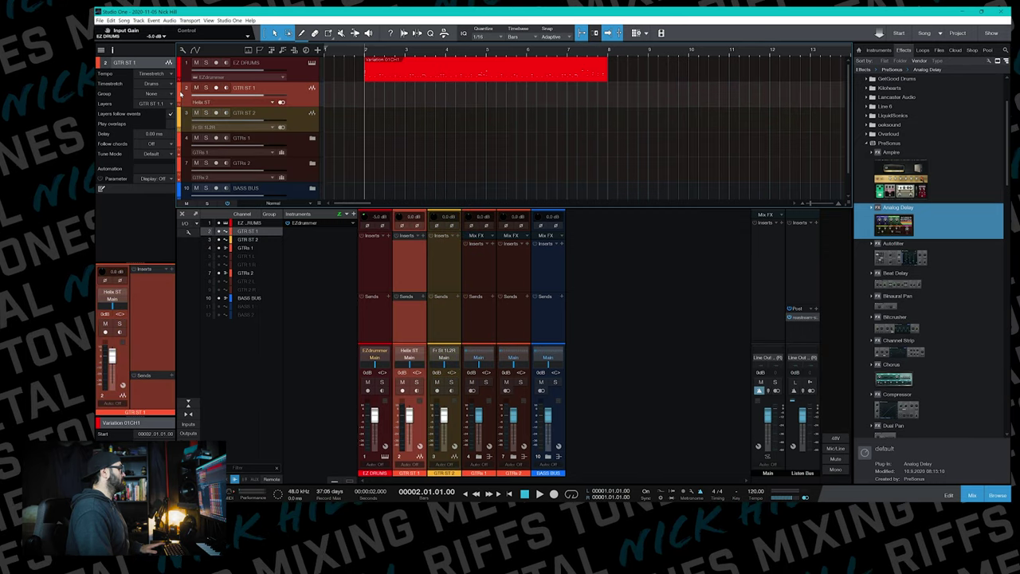
pyautogui.click(181, 92)
pyautogui.click(311, 102)
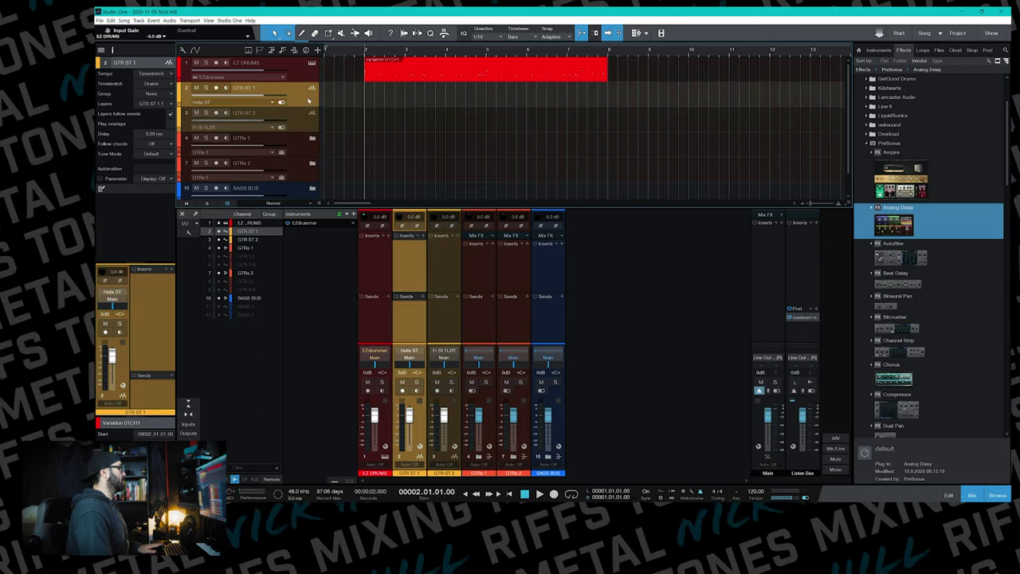
pyautogui.click(310, 118)
pyautogui.keyDown('shift'); pyautogui.click(310, 98); pyautogui.keyUp('shift')
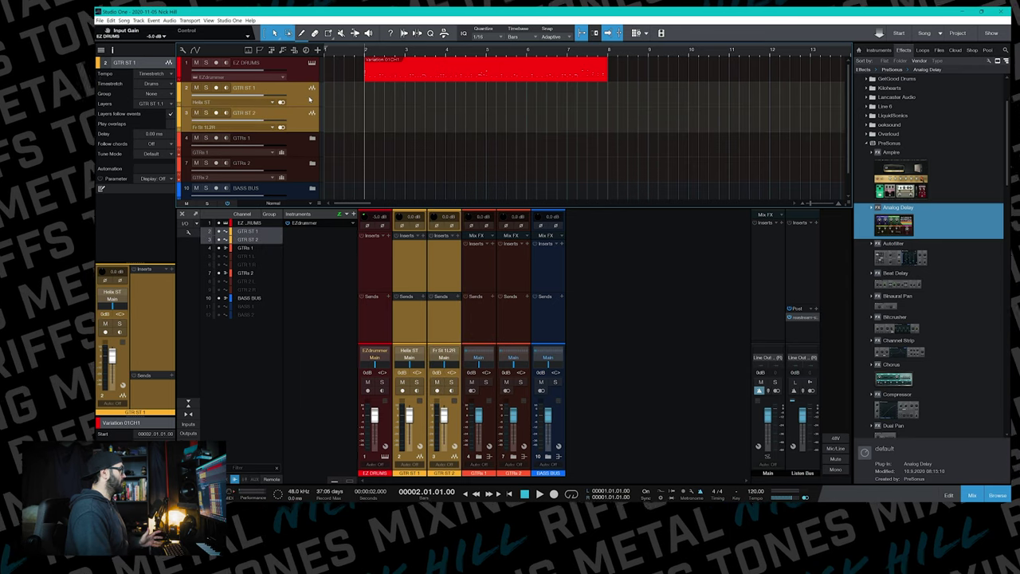
pyautogui.rightClick(299, 99)
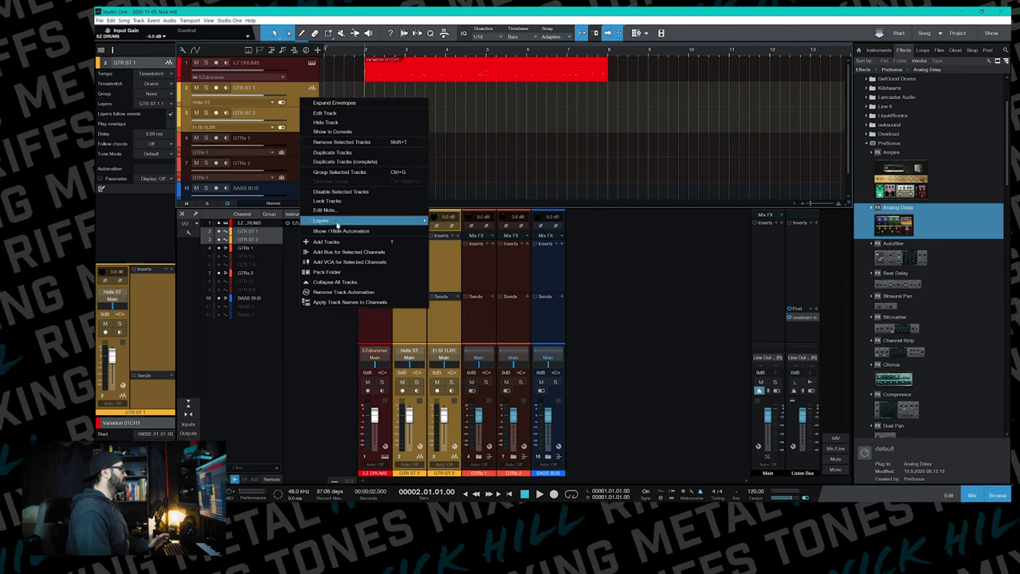
# Step: Pack the two guitar tracks into a gold folder named GTR STEREO
pyautogui.click(316, 273)
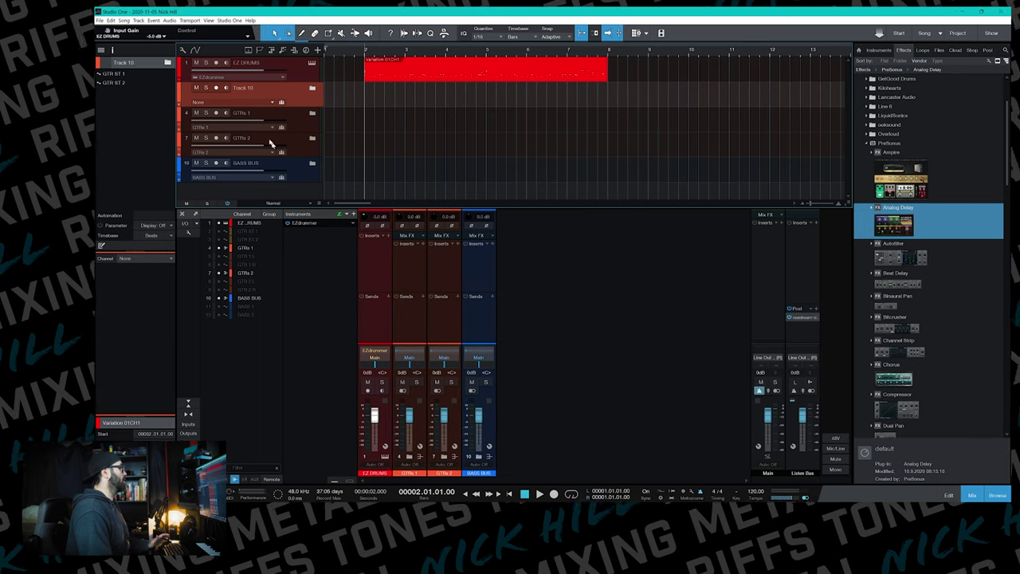
pyautogui.click(312, 88)
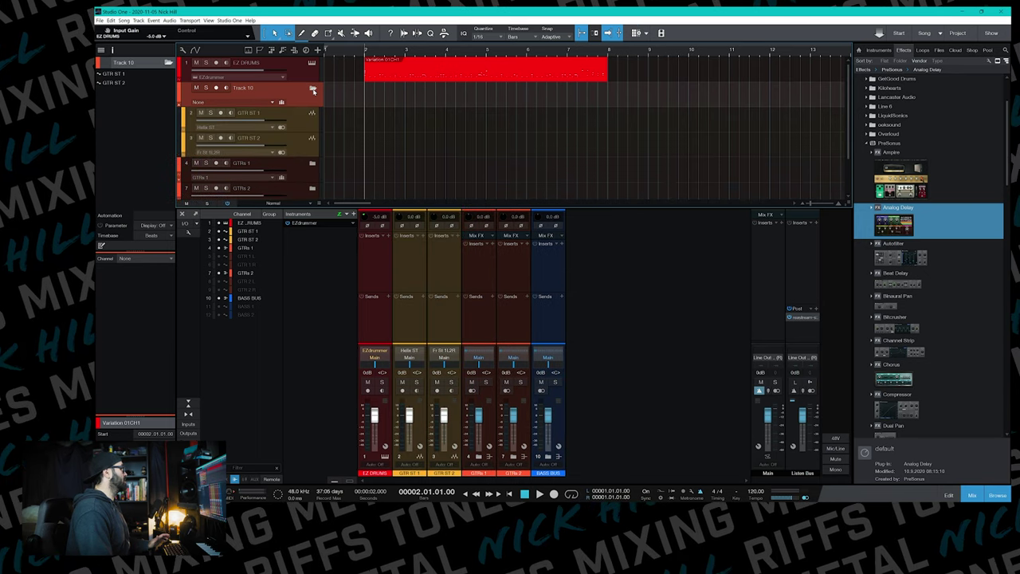
pyautogui.click(182, 94)
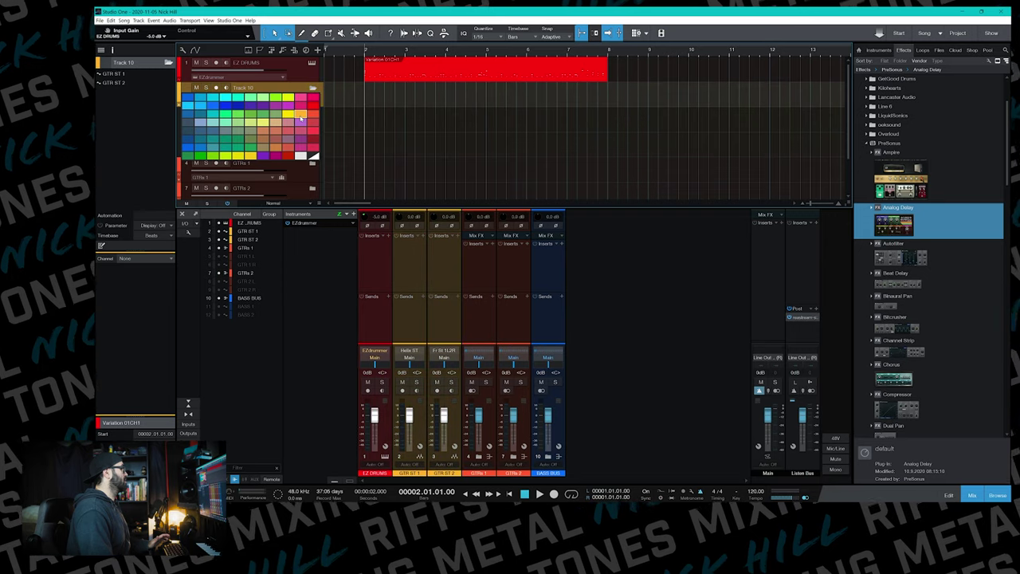
pyautogui.click(300, 118)
pyautogui.doubleClick(244, 88)
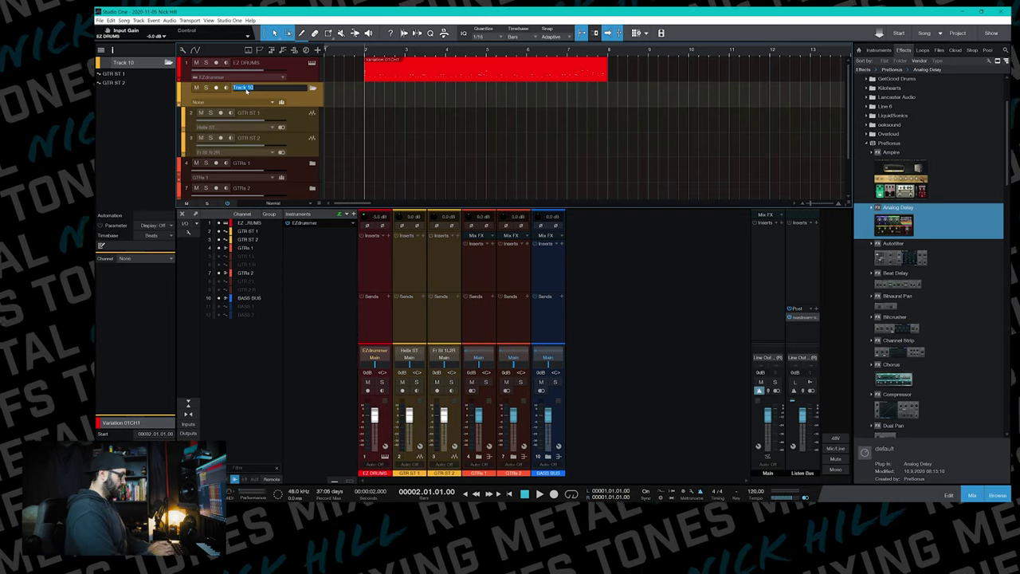
pyautogui.write('GTR STE')
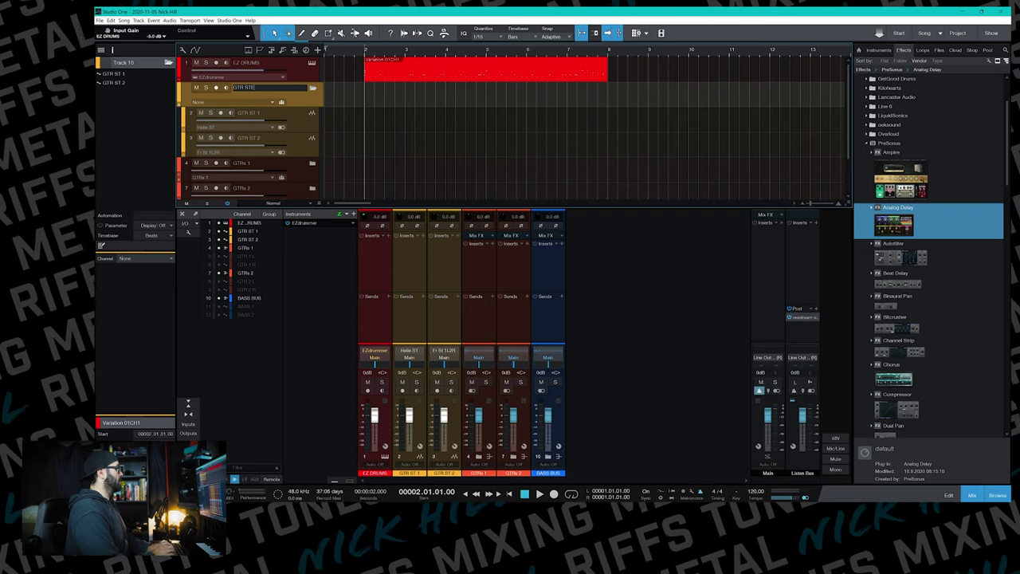
pyautogui.write('REO')
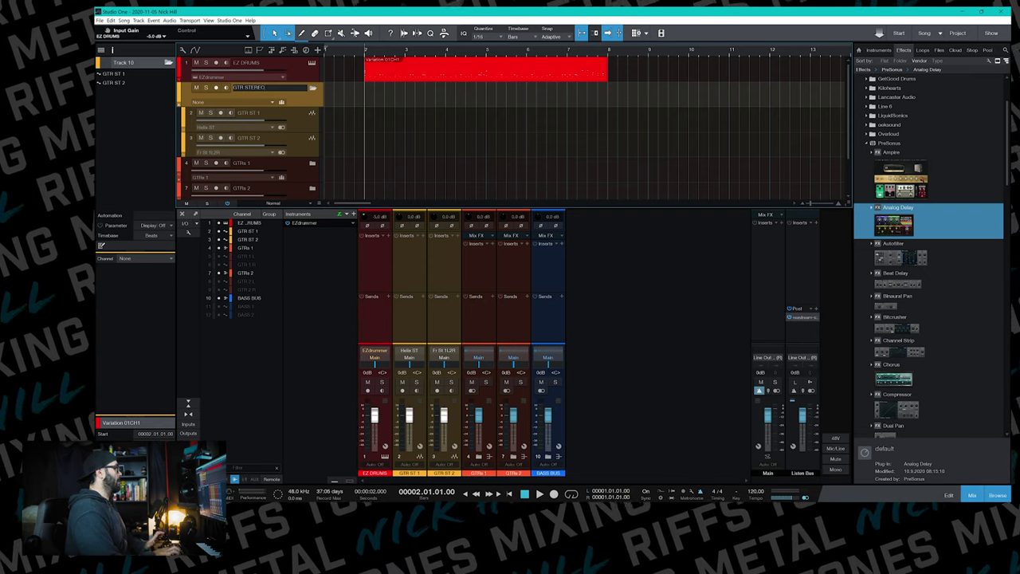
pyautogui.press('Return')
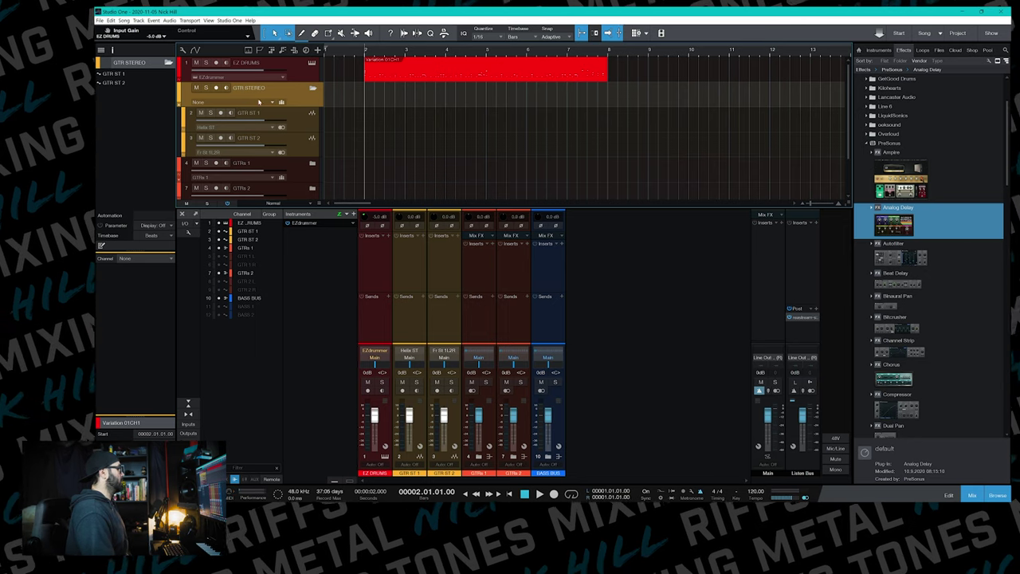
# Step: Give the folder a GTR STEREO bus, move it above BASS BUS, and delete the drum clip
pyautogui.click(258, 102)
pyautogui.click(250, 165)
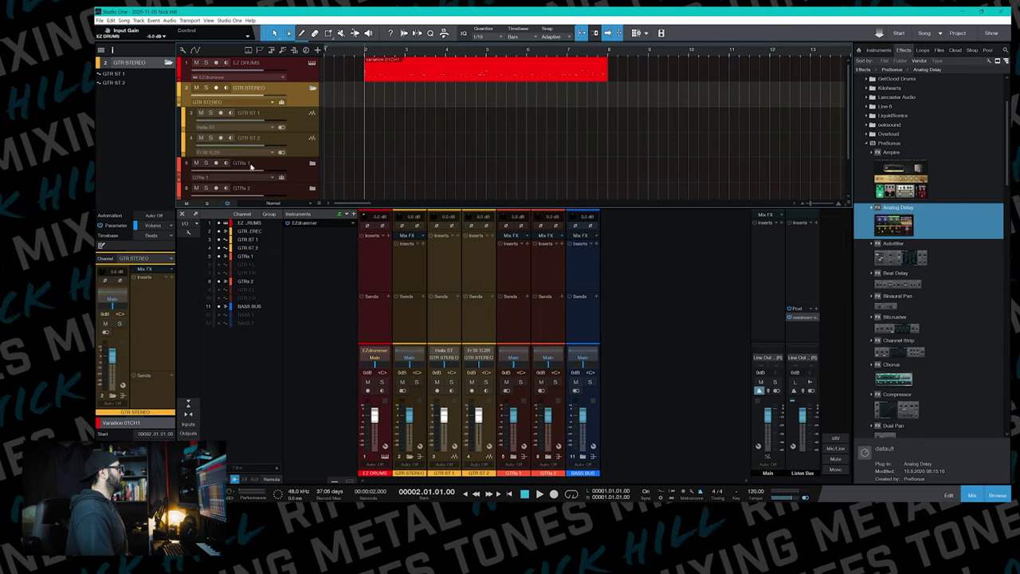
pyautogui.click(312, 89)
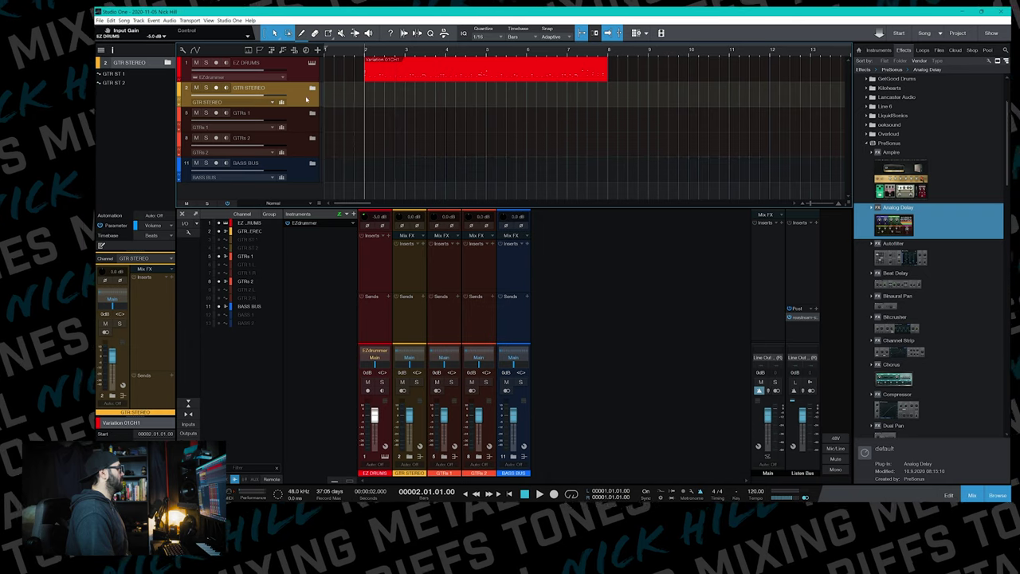
pyautogui.moveTo(307, 145); pyautogui.dragTo(305, 161)
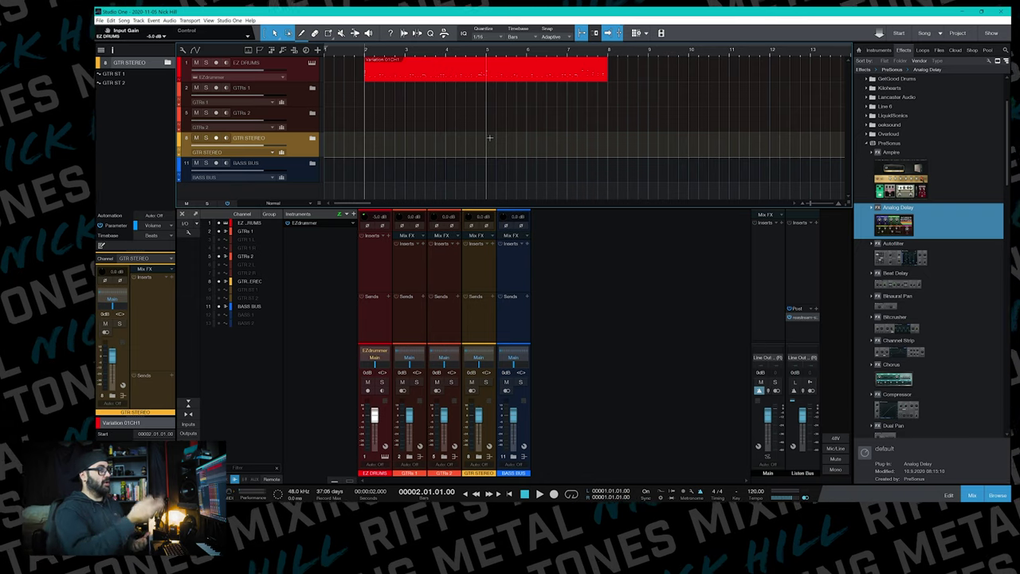
pyautogui.click(400, 77)
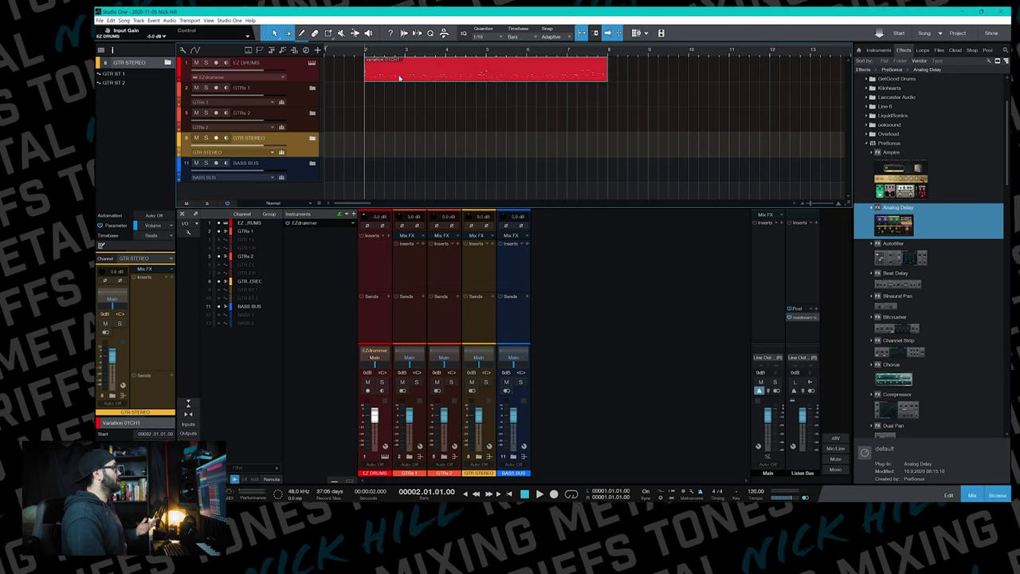
pyautogui.press('Delete')
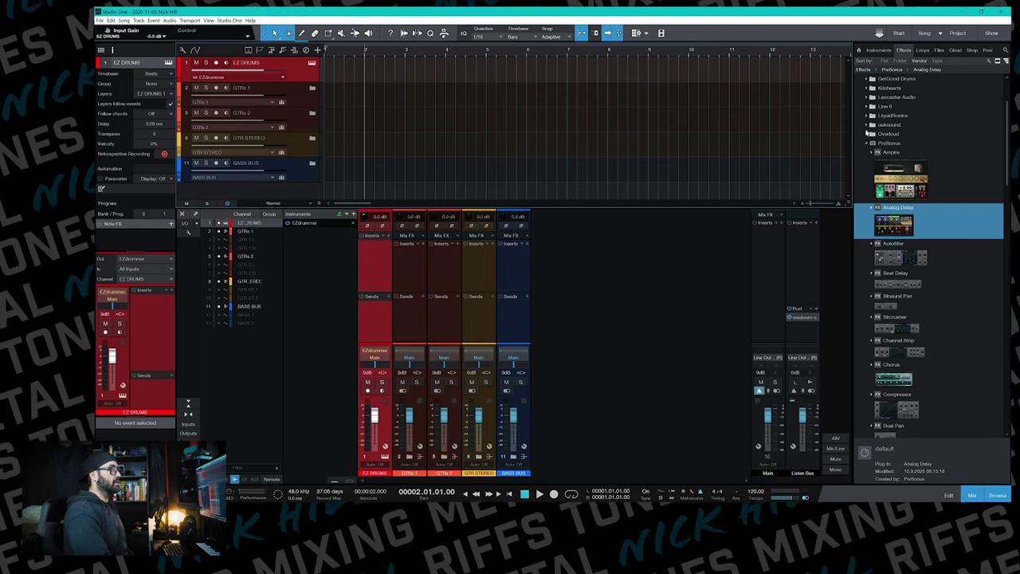
# Step: Add EZkeys on a new instrument track and move it under EZ DRUMS
pyautogui.click(878, 50)
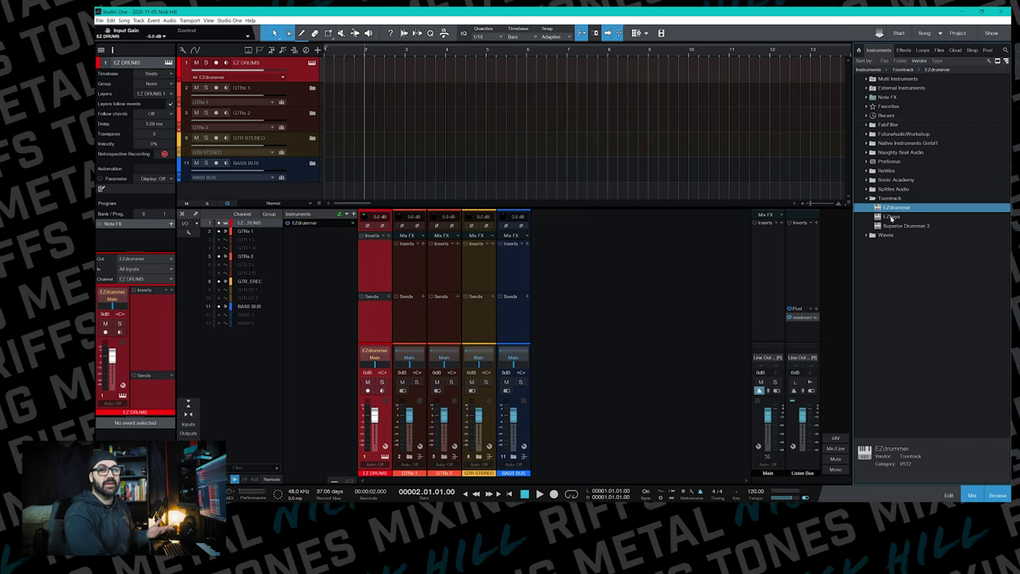
pyautogui.moveTo(891, 217); pyautogui.dragTo(378, 196)
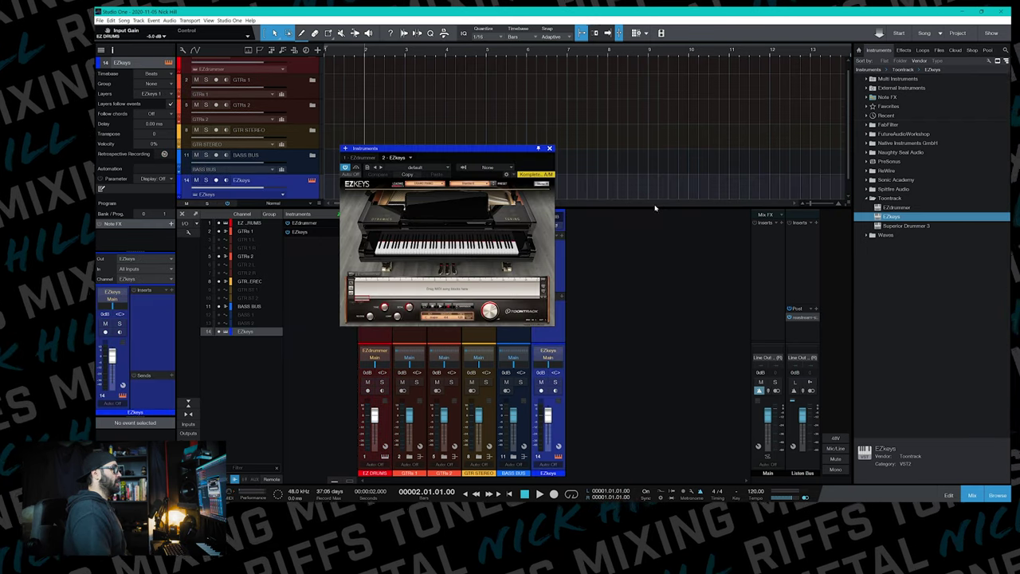
pyautogui.moveTo(655, 208); pyautogui.dragTo(655, 284)
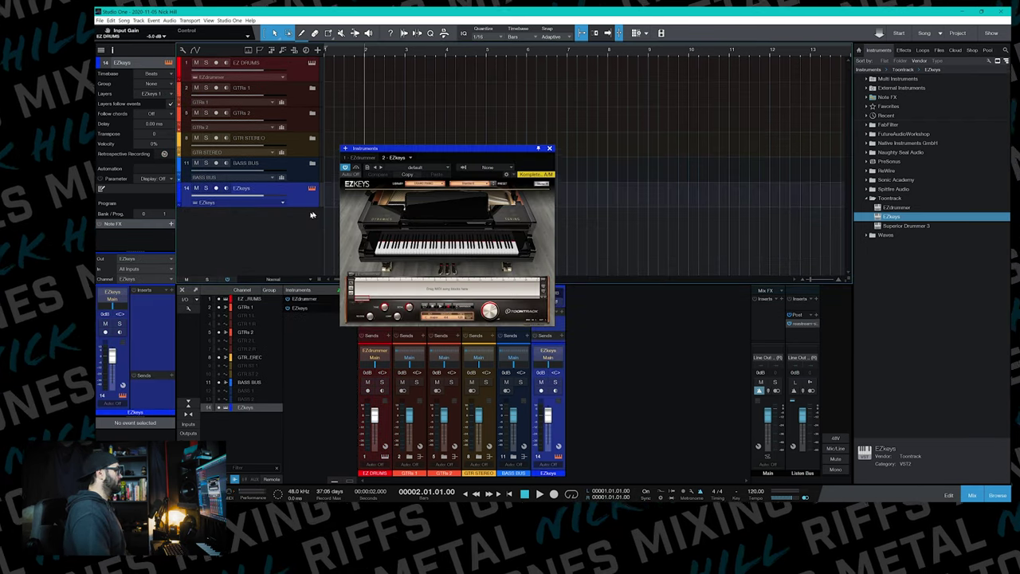
pyautogui.moveTo(464, 150); pyautogui.dragTo(570, 70)
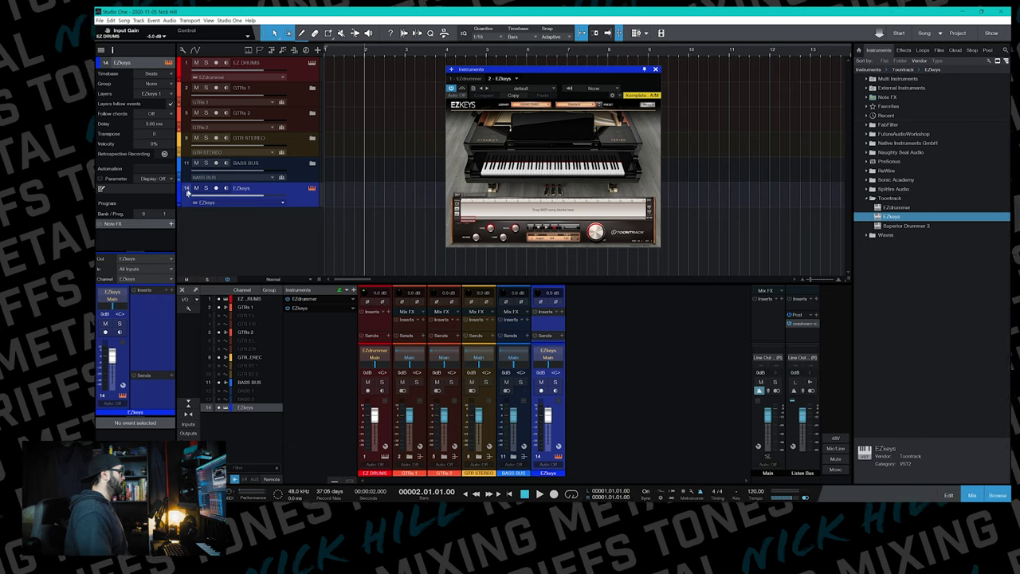
pyautogui.moveTo(302, 201); pyautogui.dragTo(285, 80)
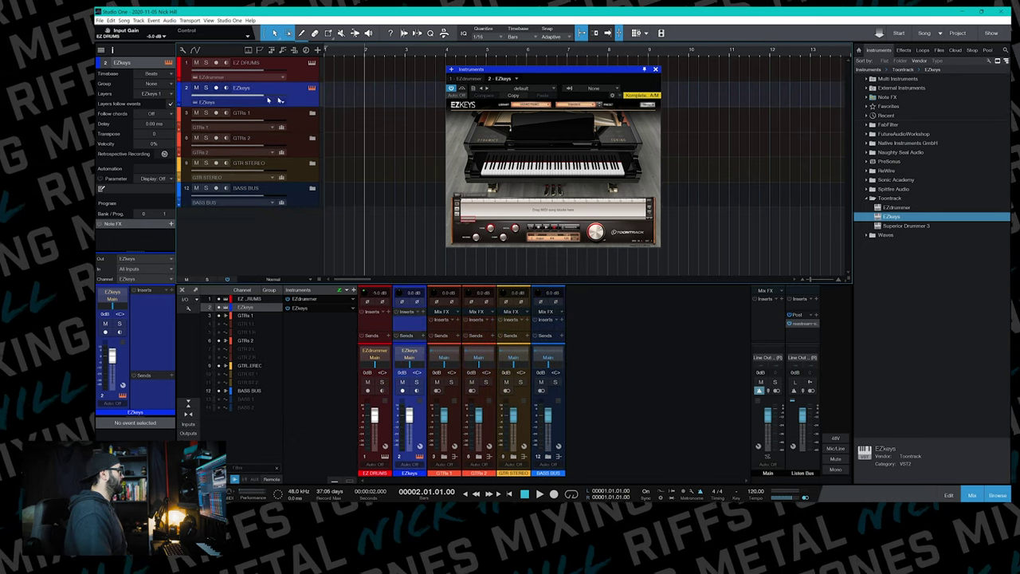
# Step: Keep the EZkeys name, colour the track pale steel-blue, and close its instrument window
pyautogui.doubleClick(243, 90)
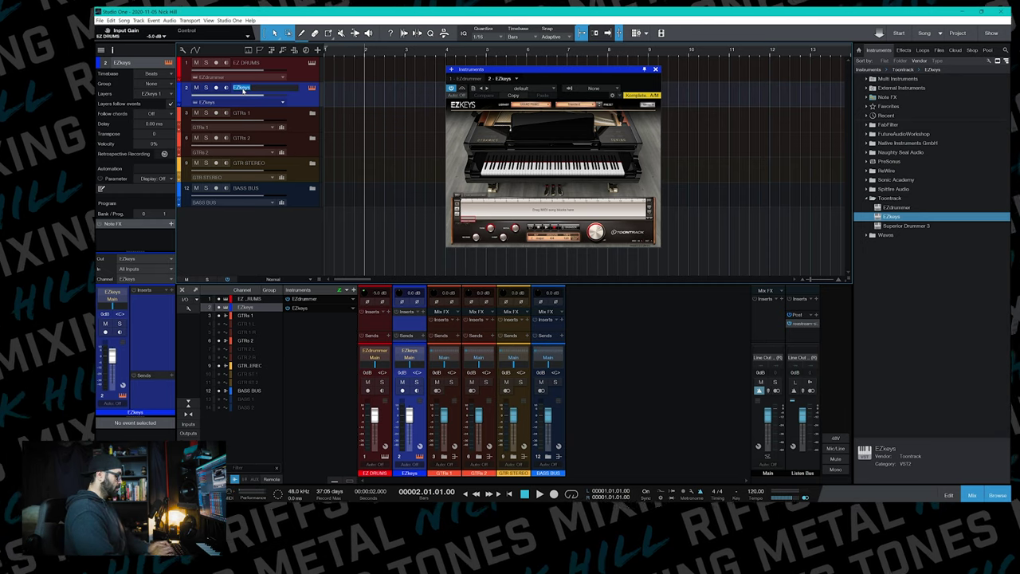
pyautogui.press('Return')
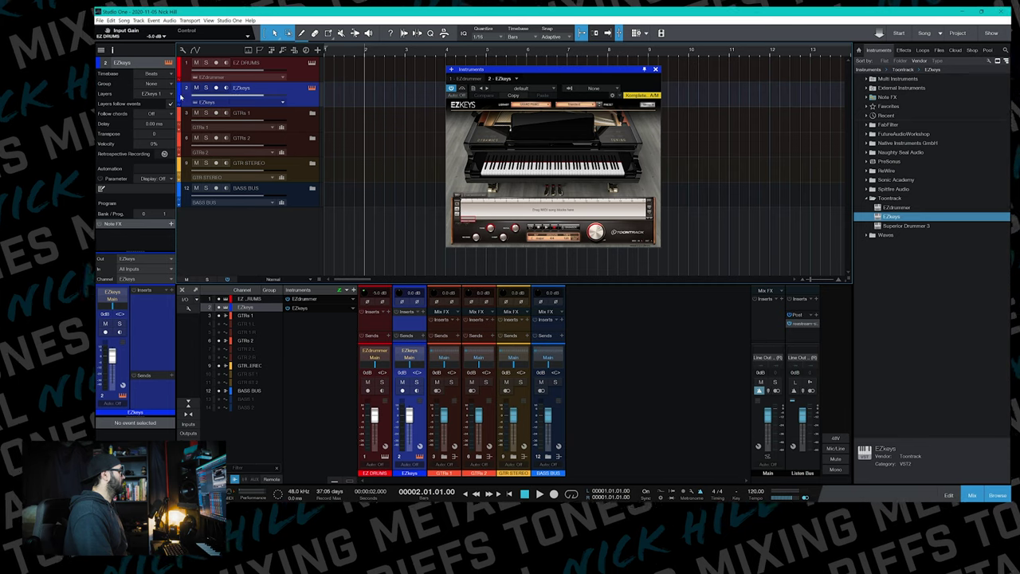
pyautogui.click(181, 94)
pyautogui.click(206, 125)
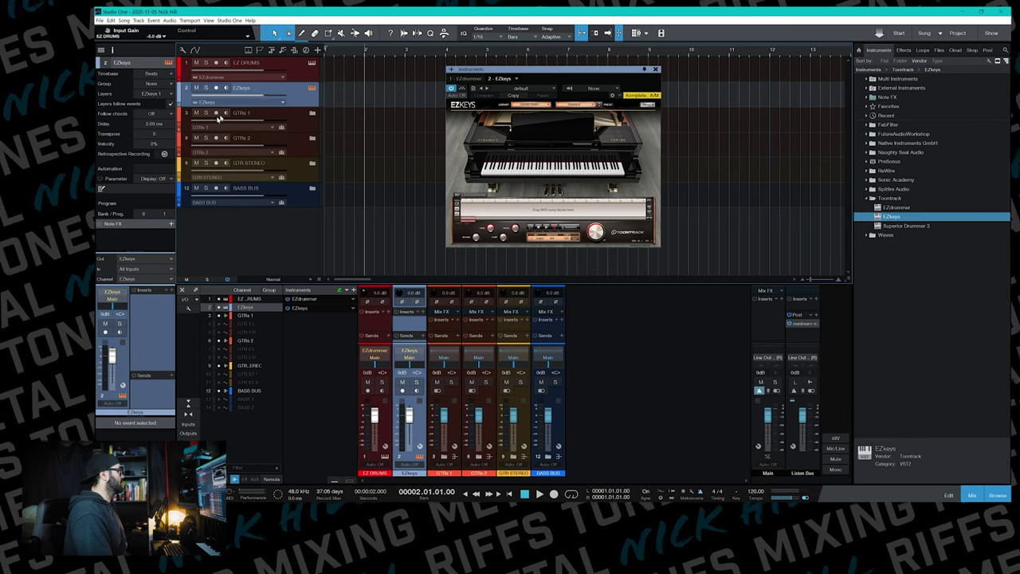
pyautogui.click(655, 69)
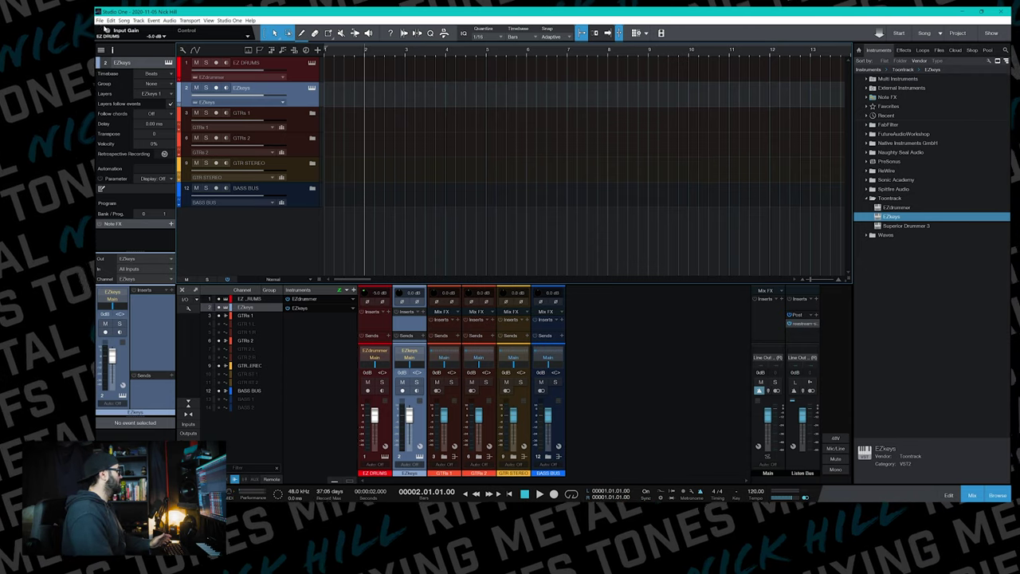
# Step: Save the song as template 'YT Recording Template' described 'EZ Drummer, EZ Keys, GTRs and Bass'
pyautogui.click(100, 20)
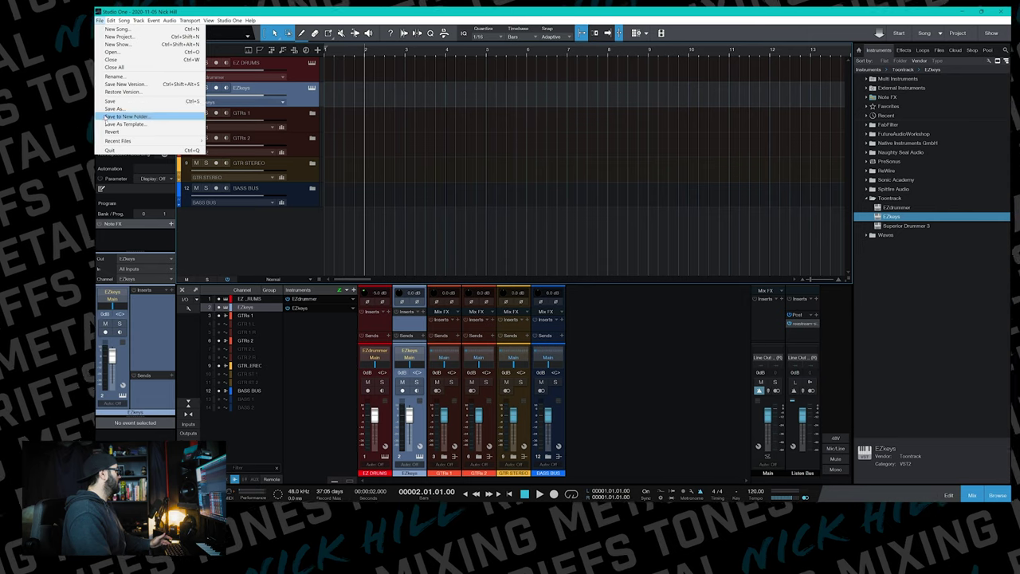
pyautogui.click(125, 124)
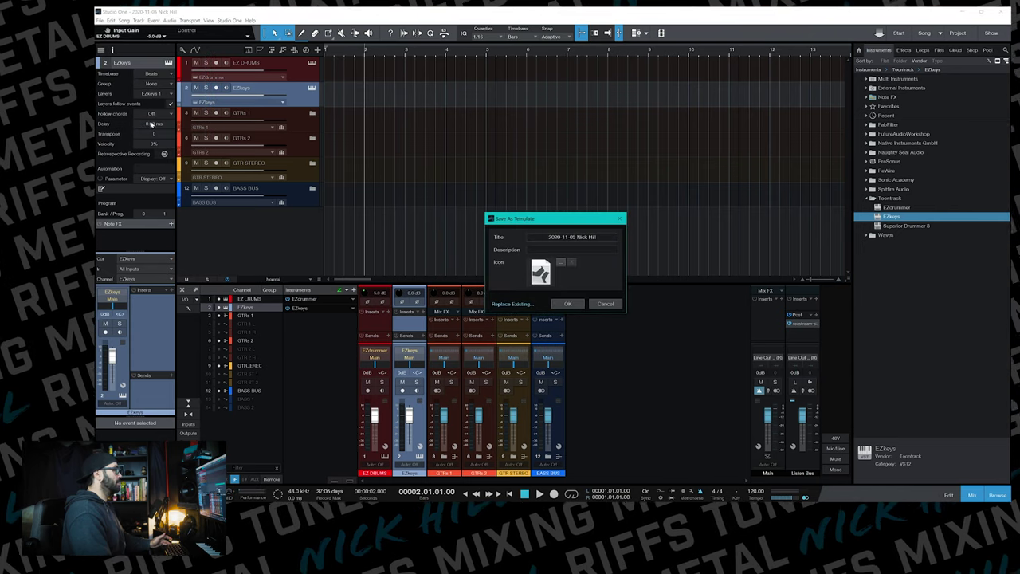
pyautogui.click(571, 239)
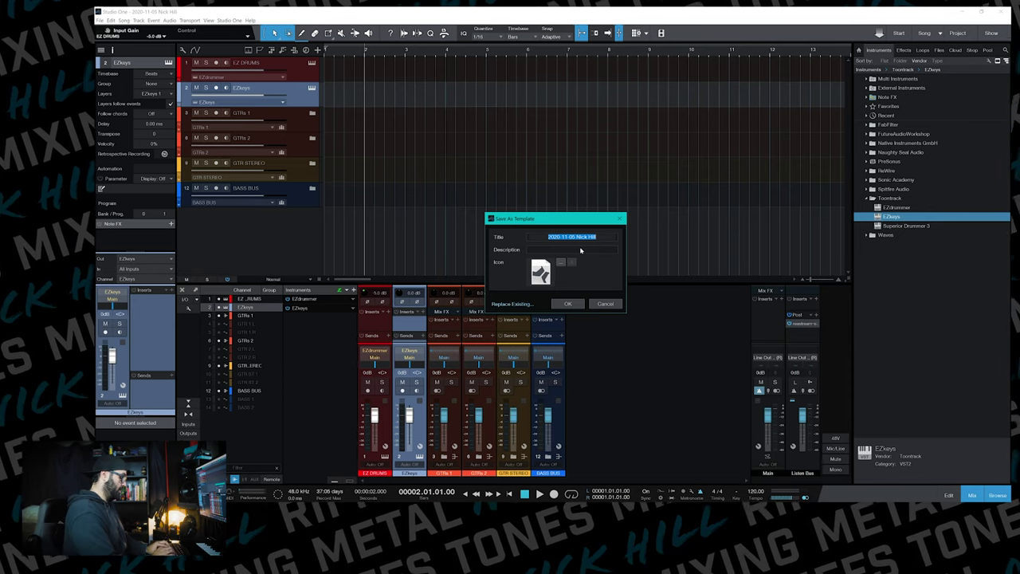
pyautogui.press('BackSpace')
pyautogui.write('YT')
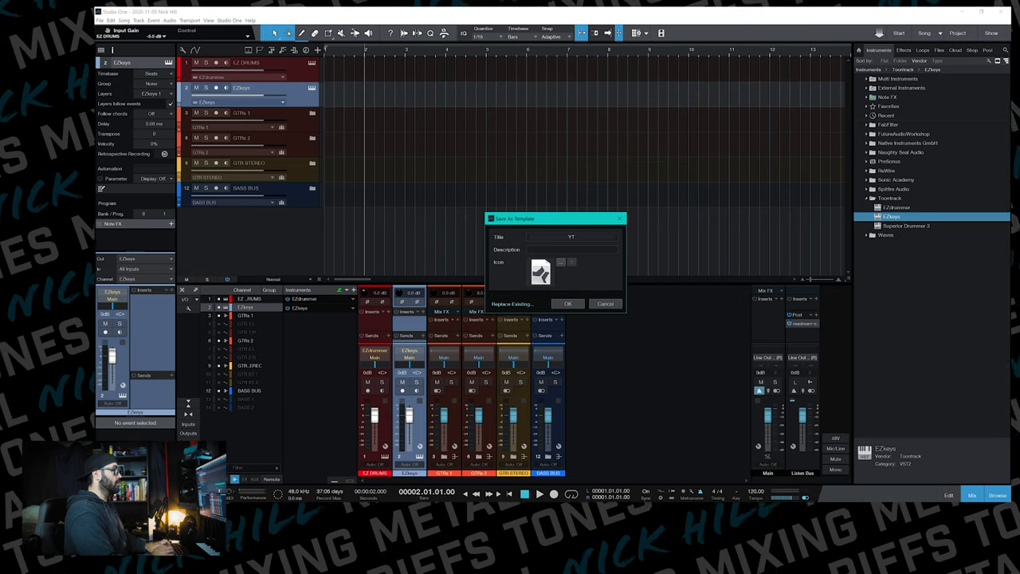
pyautogui.write(' T')
pyautogui.write('emplate')
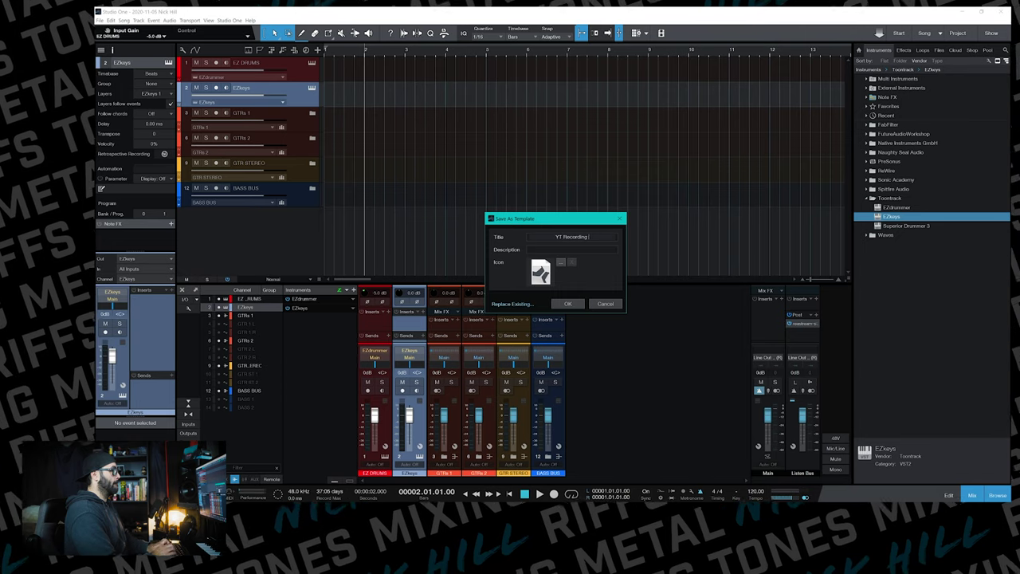
pyautogui.write('emplate')
pyautogui.click(586, 250)
pyautogui.write('EZ')
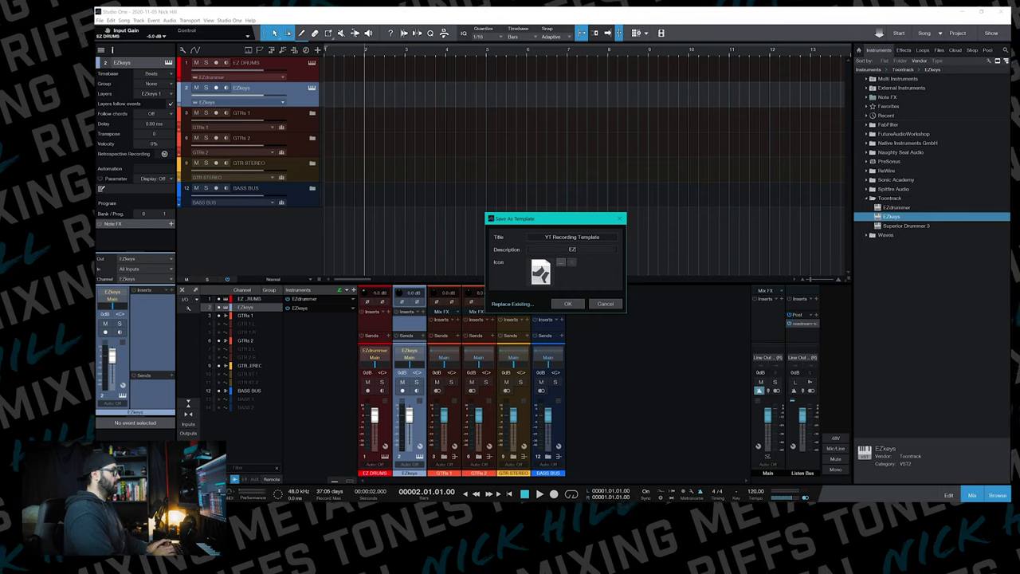
pyautogui.write(' Dr')
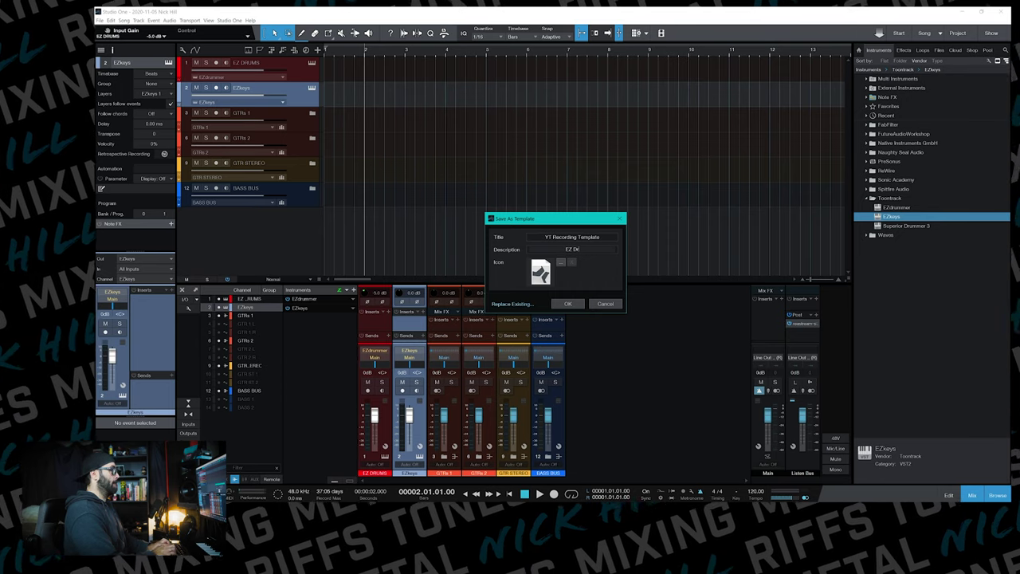
pyautogui.write('ummer, EZ')
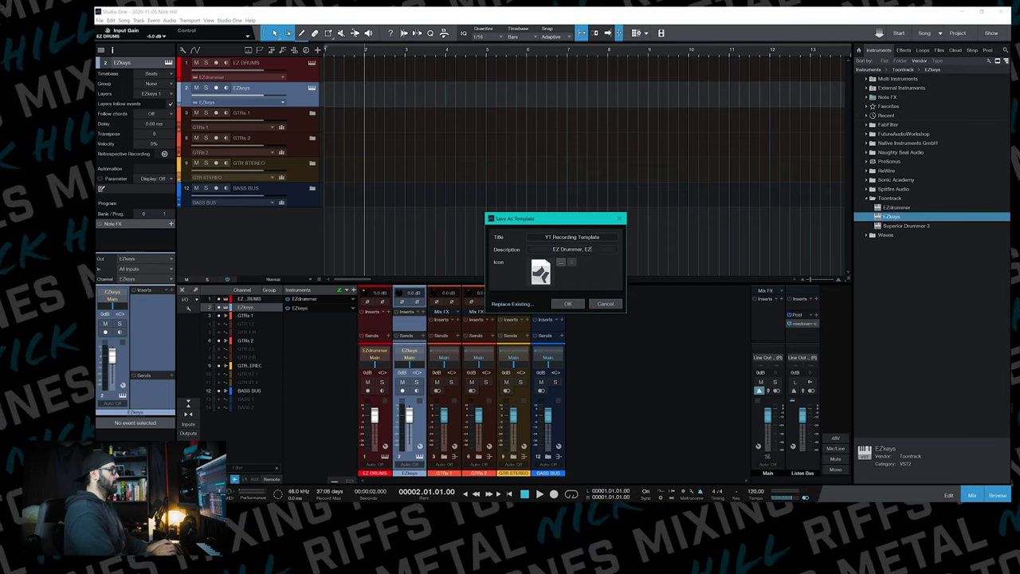
pyautogui.write(' K')
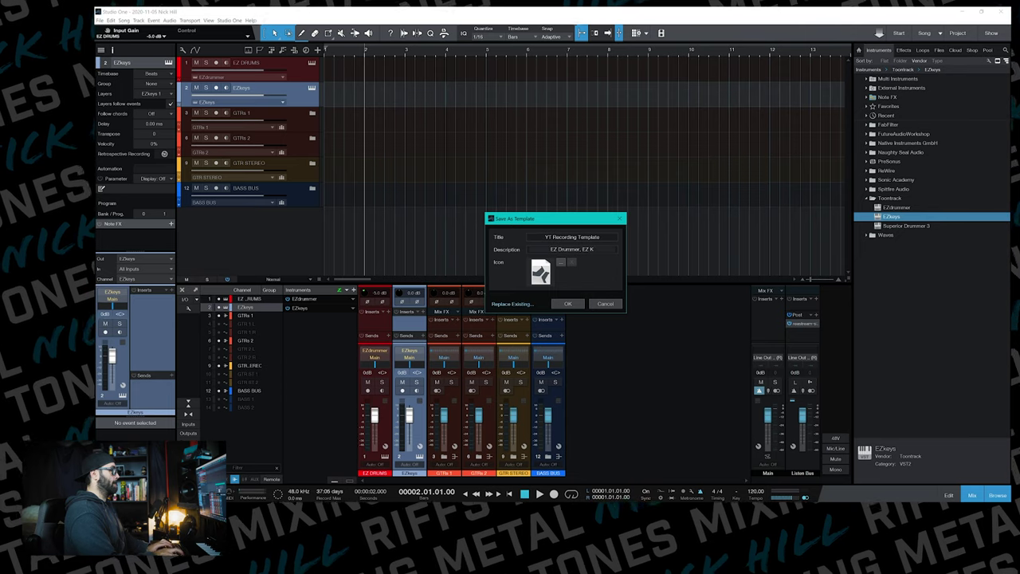
pyautogui.write('eys, ')
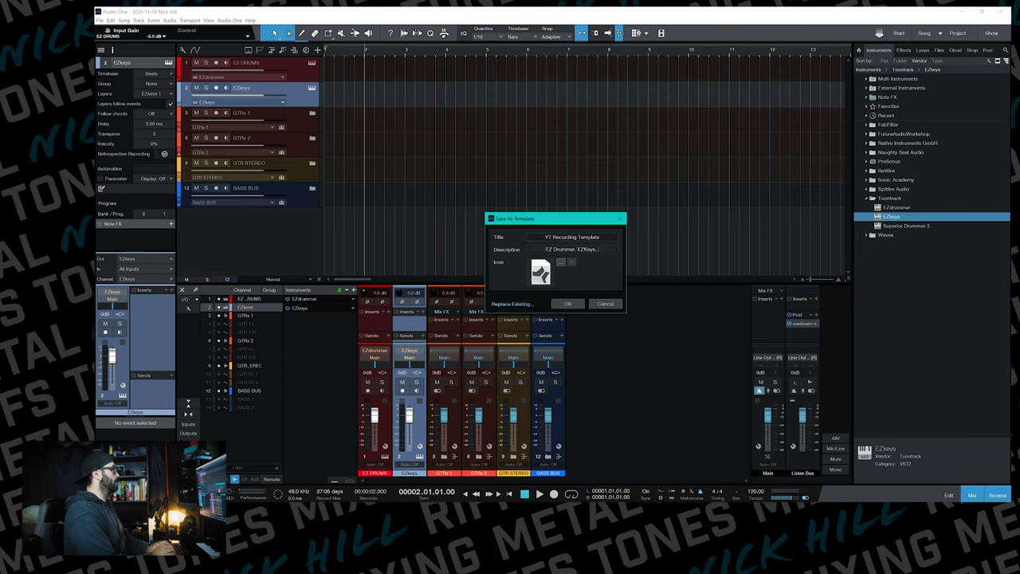
pyautogui.write('GTRs')
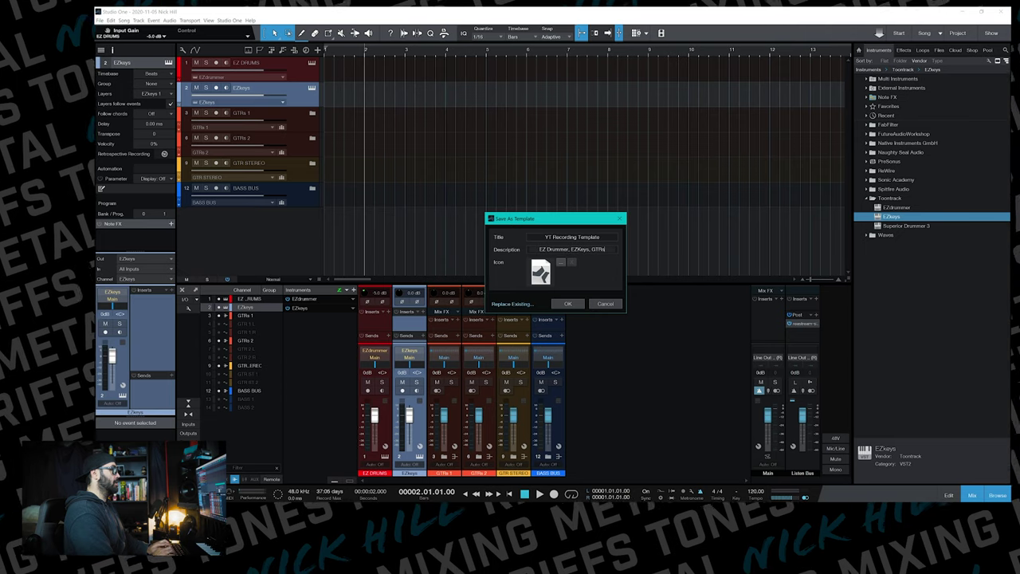
pyautogui.write(' and Bass')
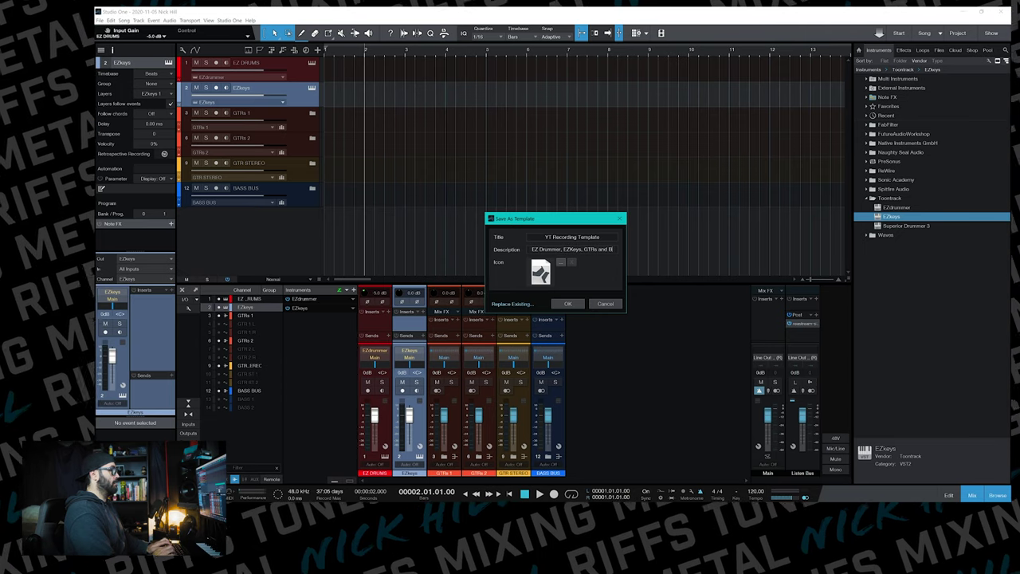
pyautogui.click(568, 306)
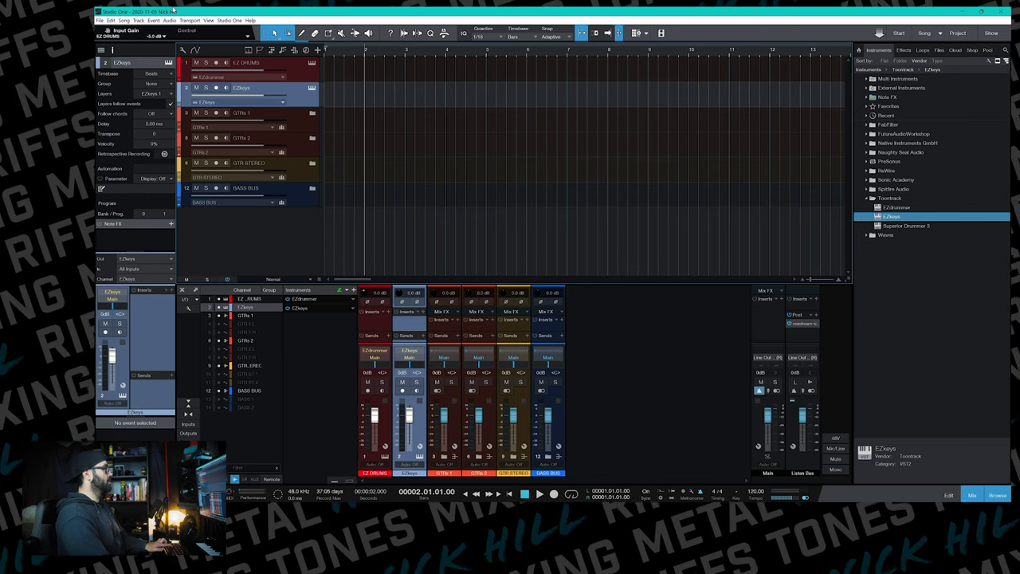
# Step: Close the current song without saving changes
pyautogui.click(101, 20)
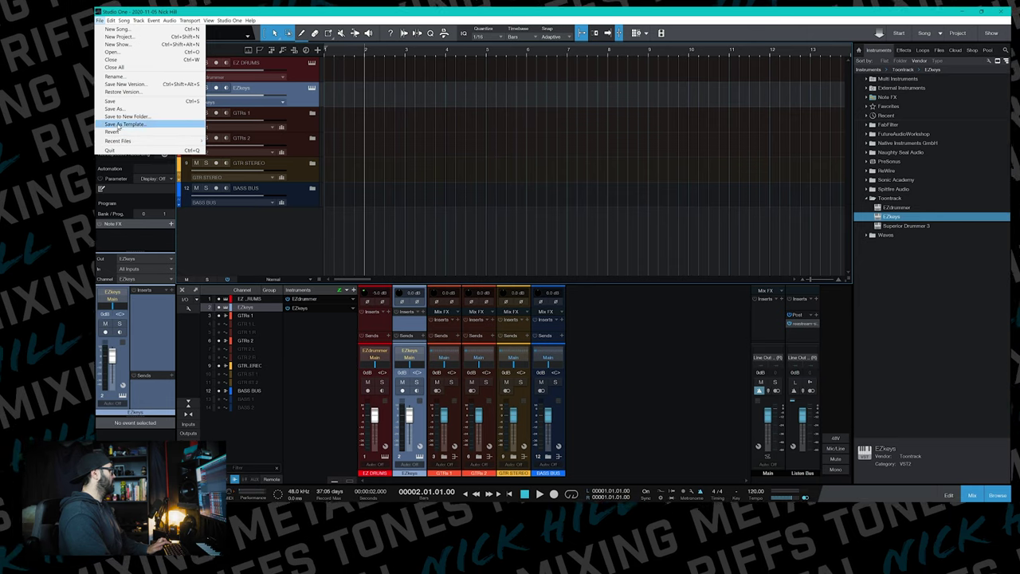
pyautogui.click(272, 248)
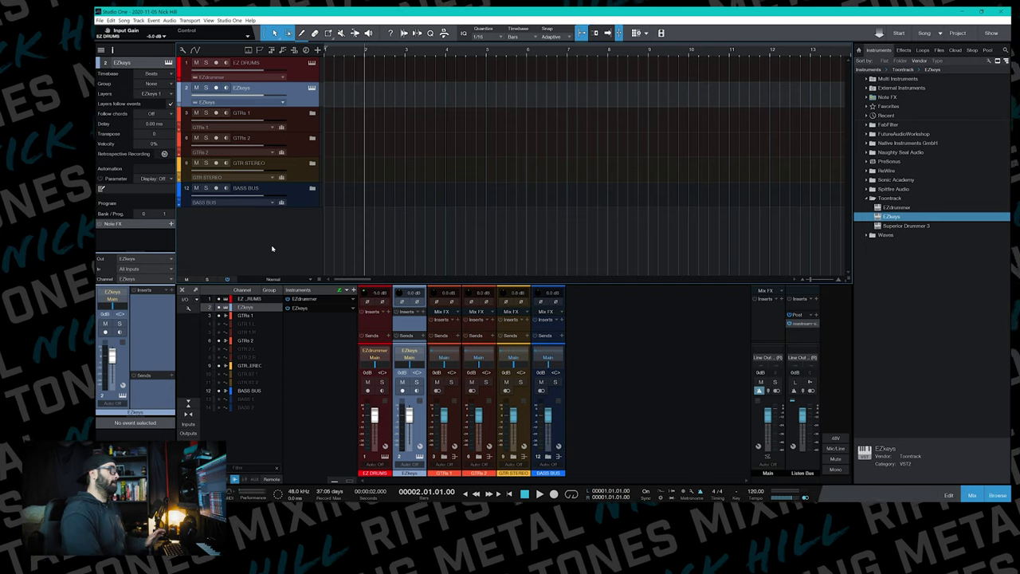
pyautogui.hotkey('ctrl', 'w')
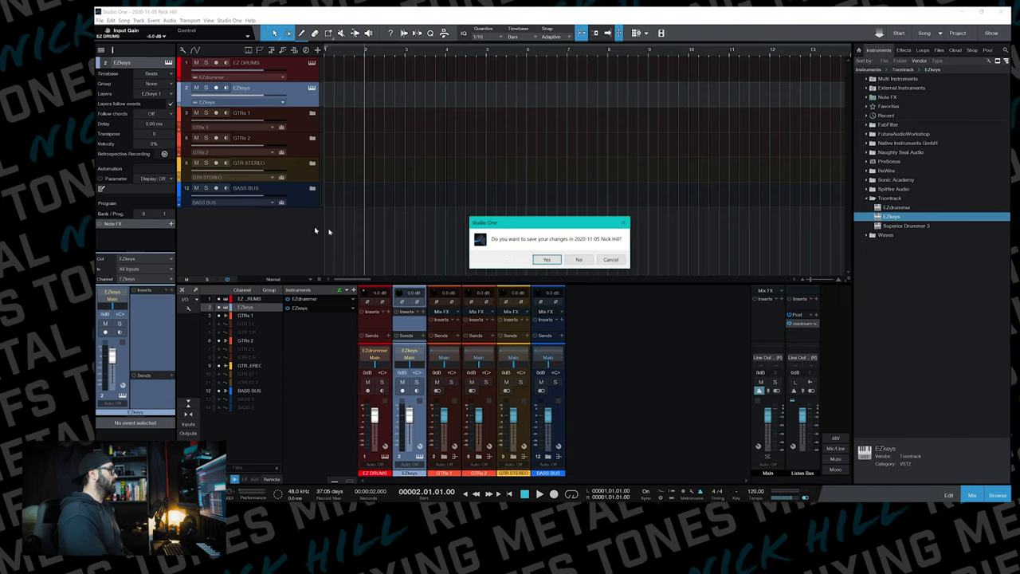
pyautogui.click(590, 260)
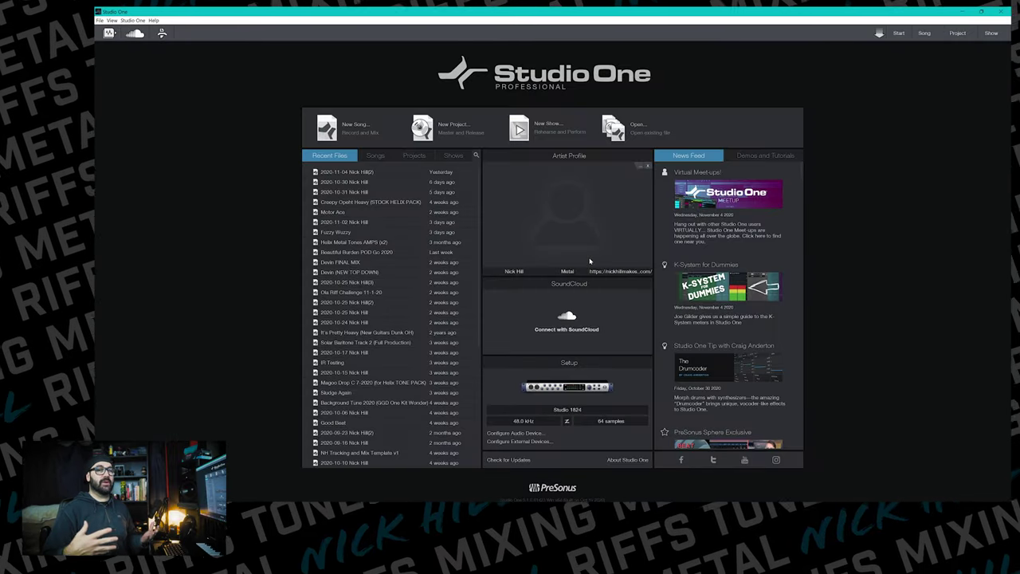
# Step: Create a new song from YT Recording Template in the User templates
pyautogui.click(353, 126)
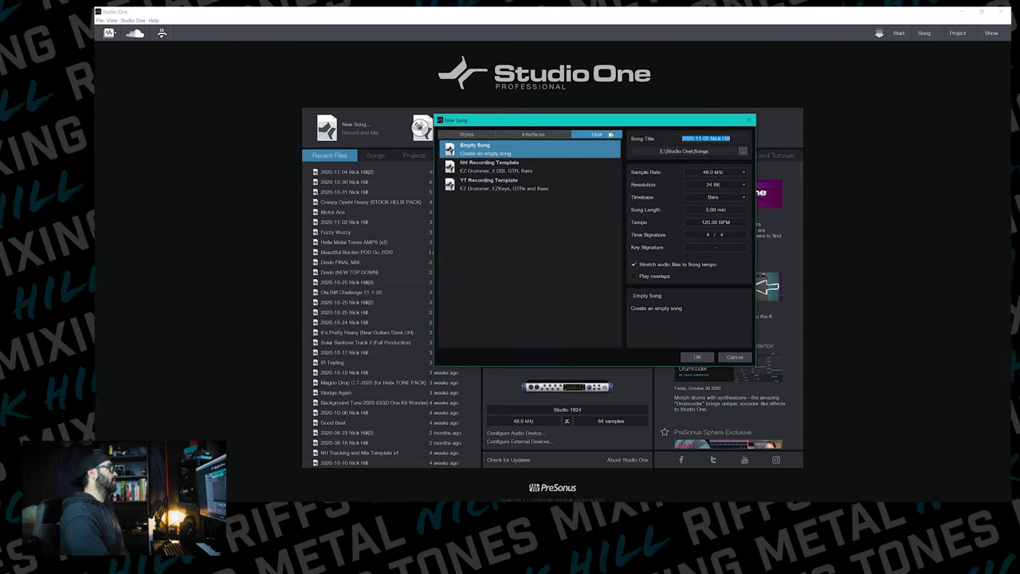
pyautogui.click(523, 136)
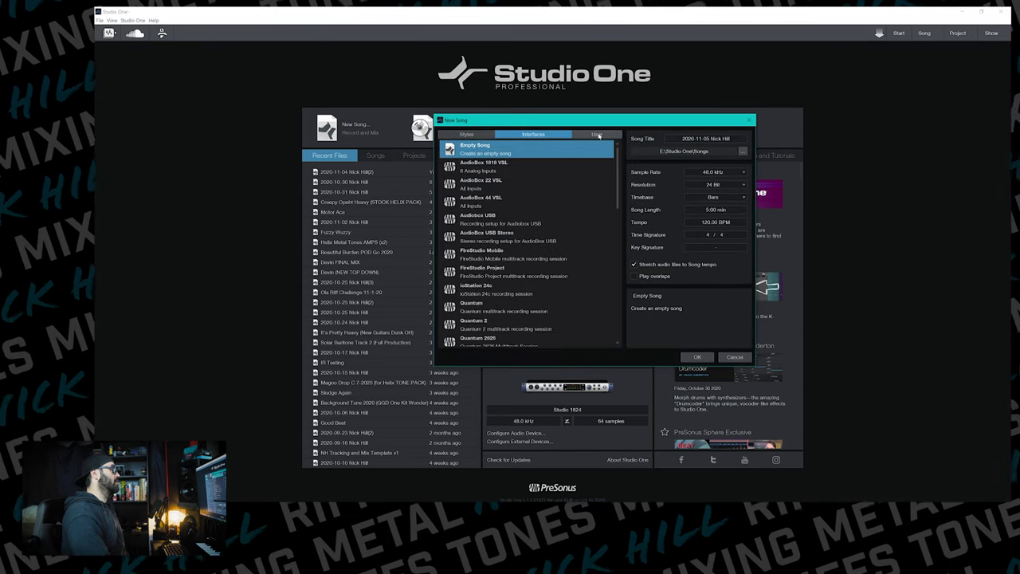
pyautogui.click(597, 135)
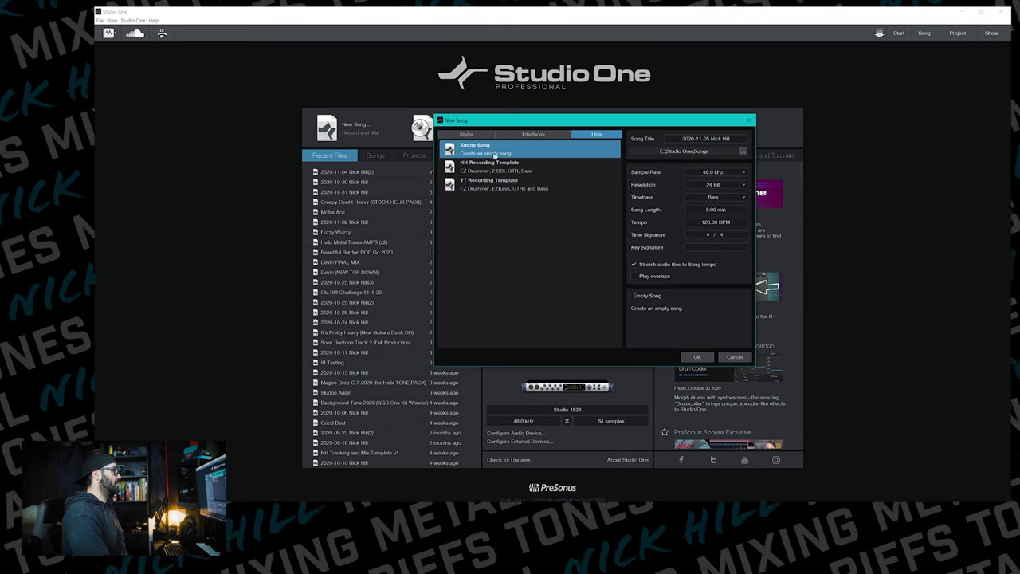
pyautogui.click(510, 165)
pyautogui.click(508, 183)
pyautogui.click(510, 171)
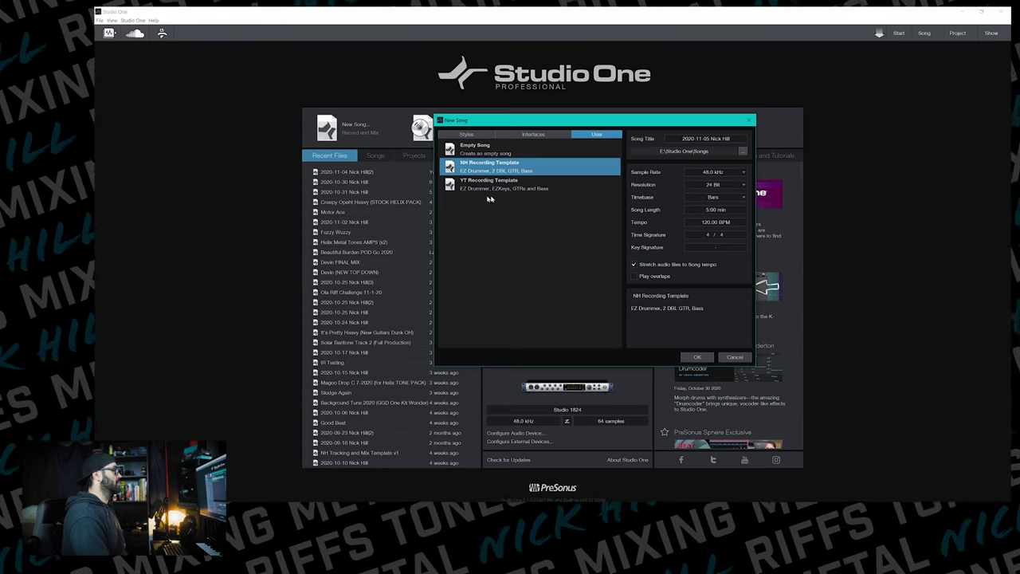
pyautogui.click(469, 188)
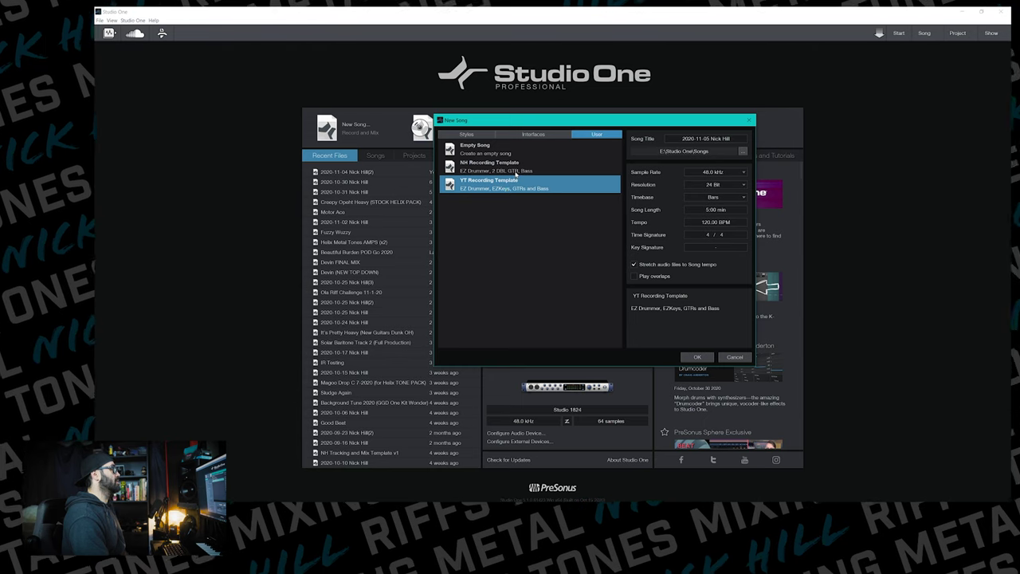
pyautogui.click(516, 172)
pyautogui.click(502, 183)
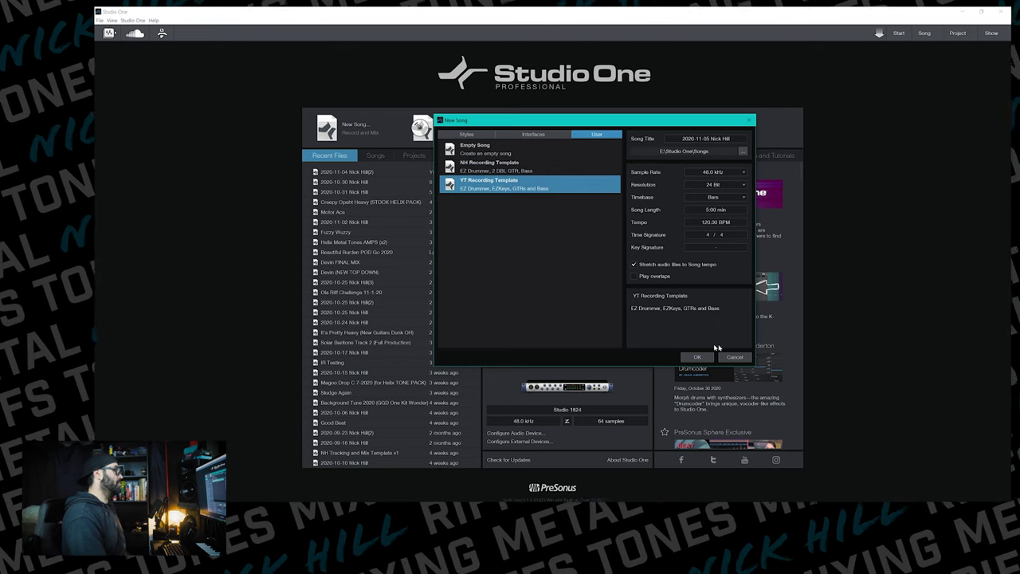
pyautogui.click(696, 357)
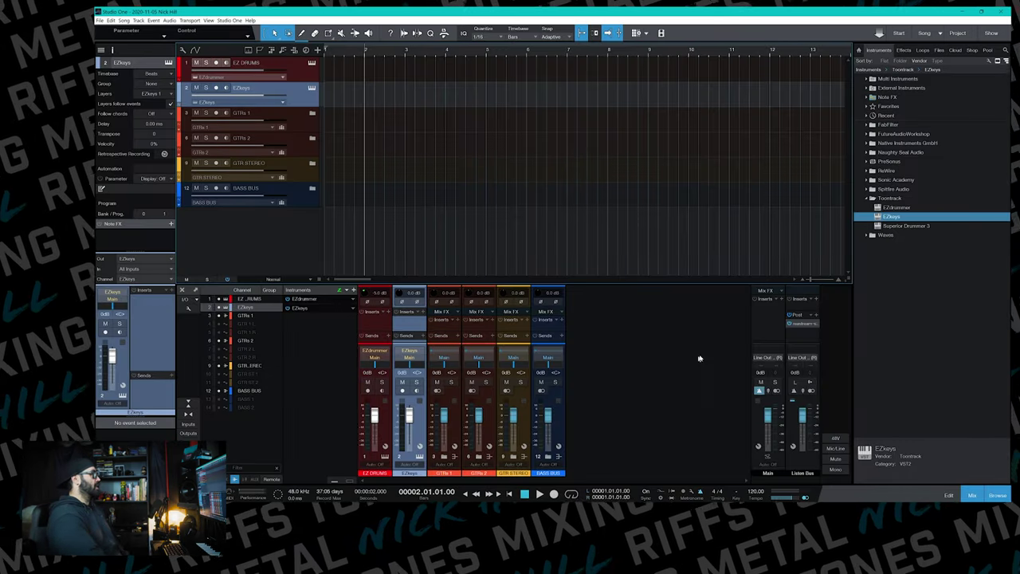
# Step: Place Variation 01 on EZ DRUMS at bar 2, play it, then stop playback
pyautogui.click(311, 63)
pyautogui.moveTo(578, 207); pyautogui.dragTo(423, 73)
pyautogui.press('space')
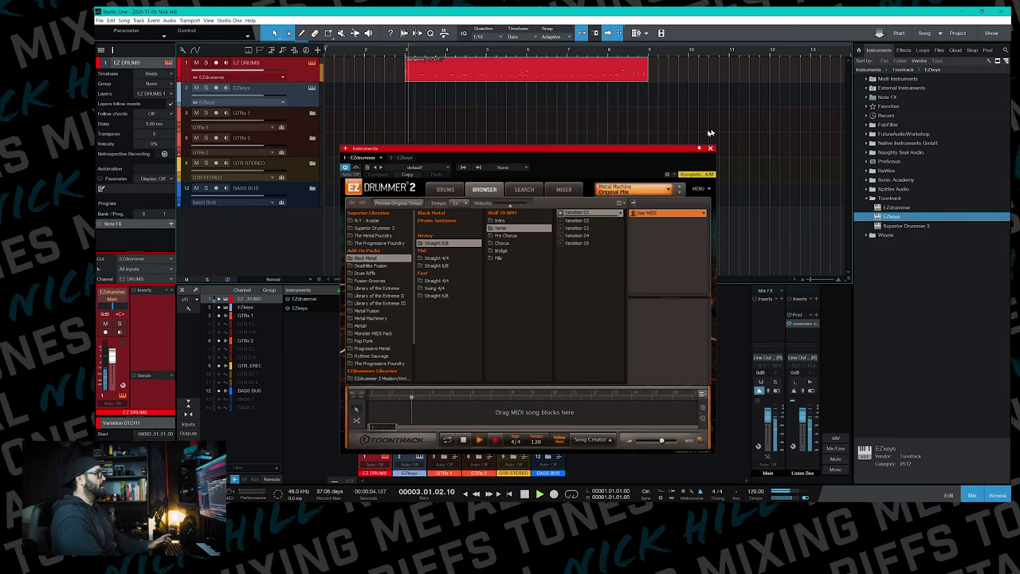
pyautogui.click(710, 149)
pyautogui.press('space')
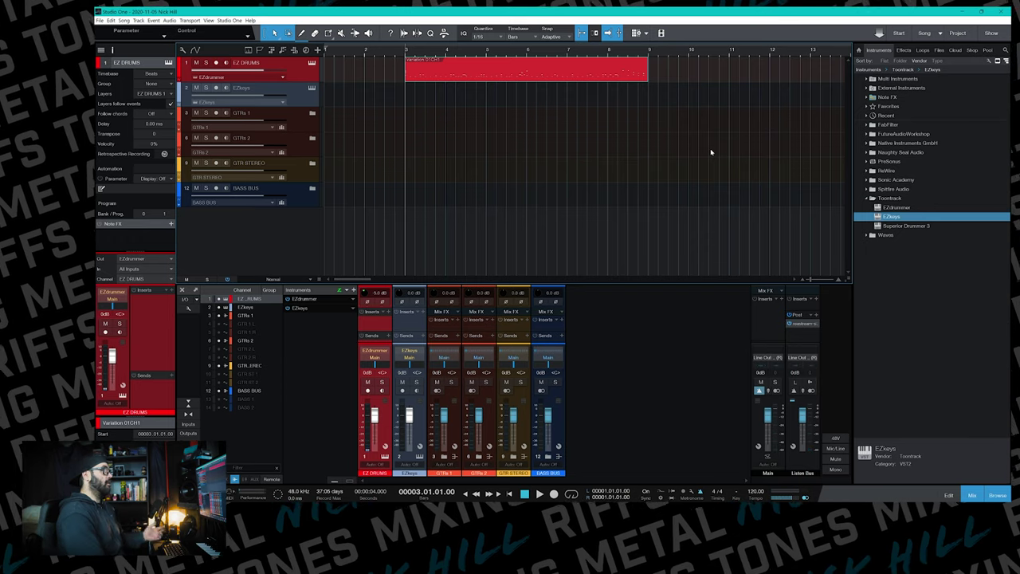
# Step: Remove the listen bus insert plug-in and delete the drum groove clip
pyautogui.moveTo(733, 284); pyautogui.dragTo(728, 261)
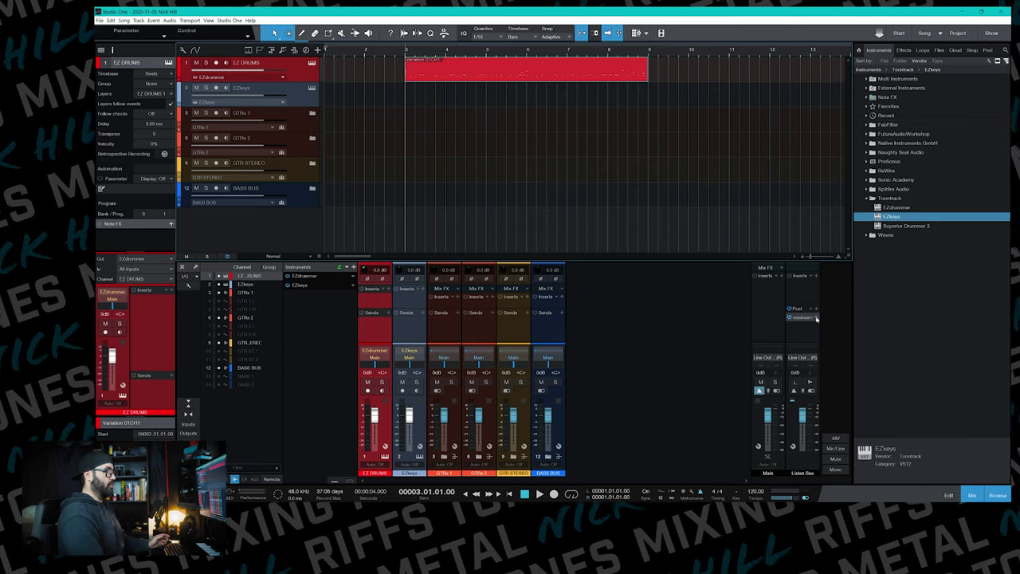
pyautogui.rightClick(811, 317)
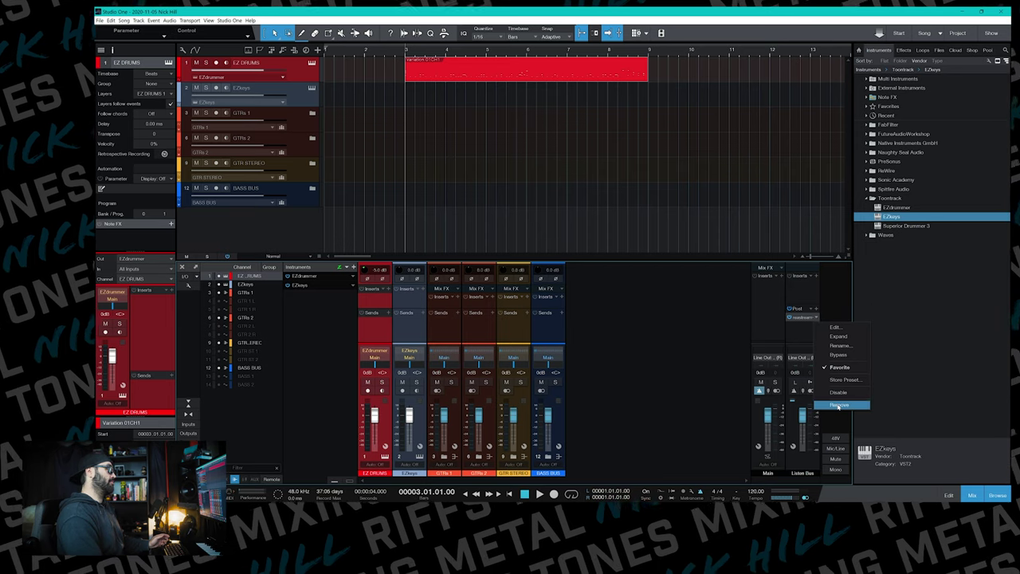
pyautogui.click(838, 406)
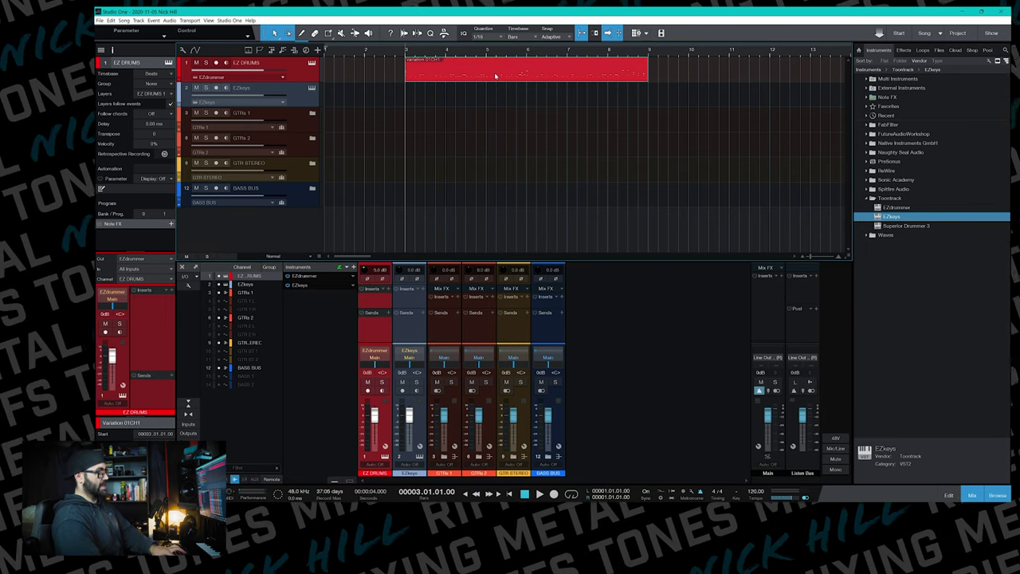
pyautogui.press('Delete')
pyautogui.click(100, 20)
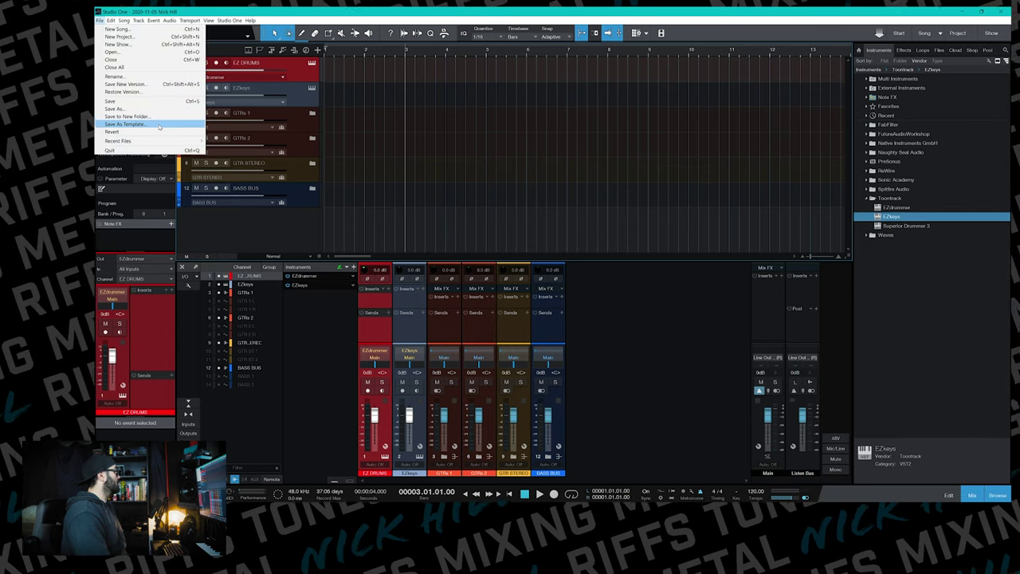
# Step: Save the song over the existing YT Recording Template, then begin closing the song
pyautogui.click(127, 124)
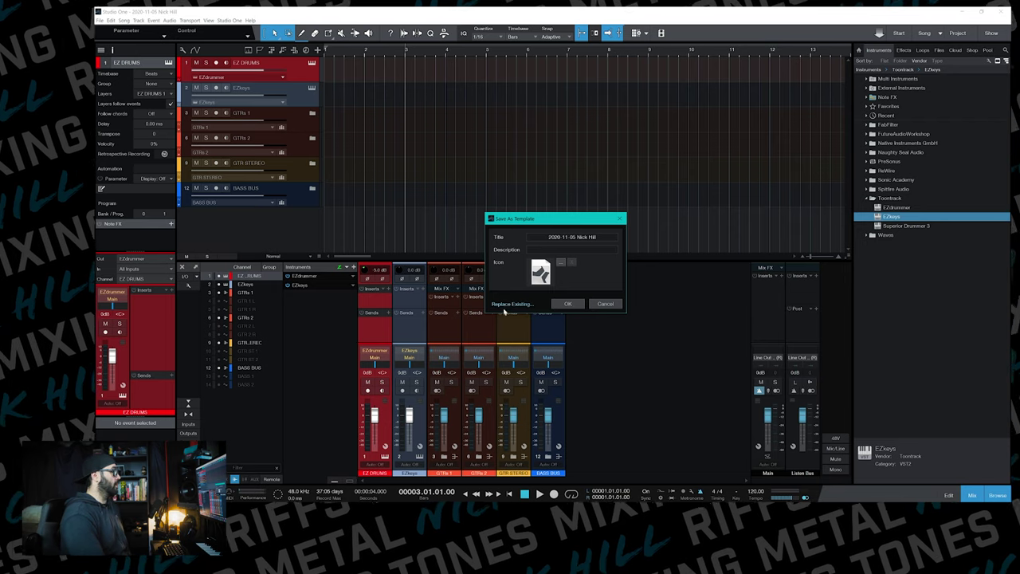
pyautogui.click(510, 304)
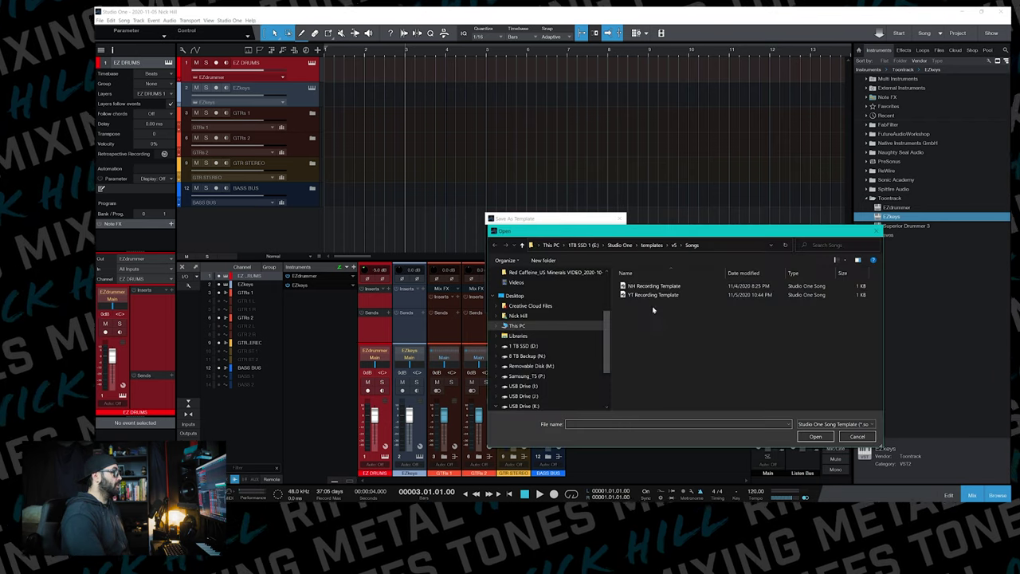
pyautogui.click(653, 295)
pyautogui.click(815, 436)
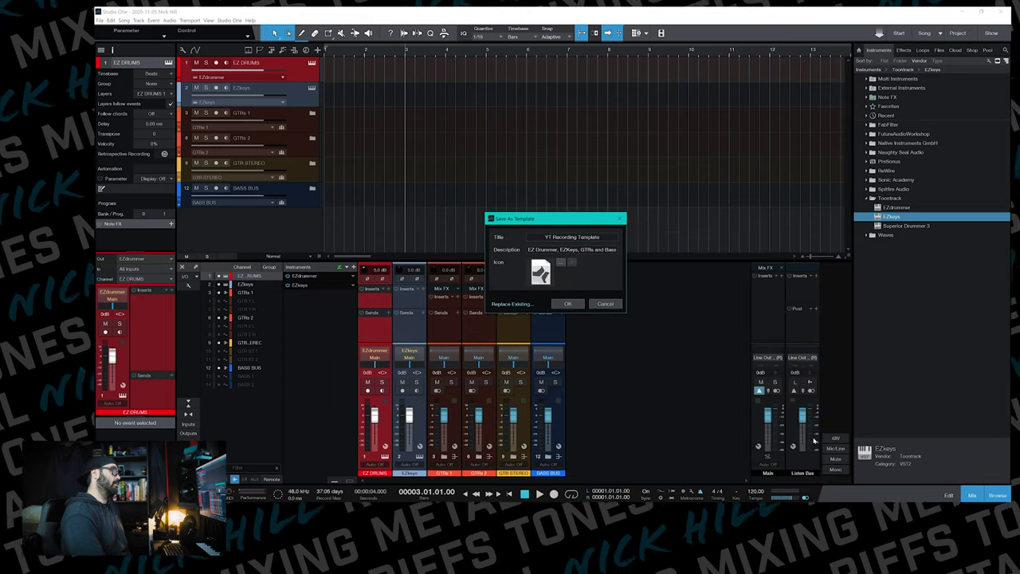
pyautogui.click(562, 304)
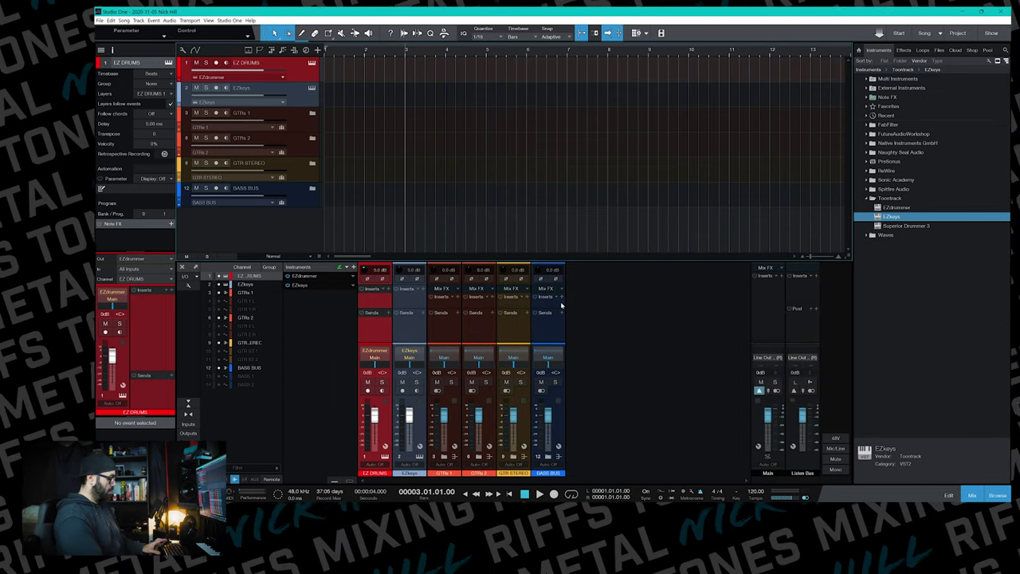
pyautogui.hotkey('ctrl', 'w')
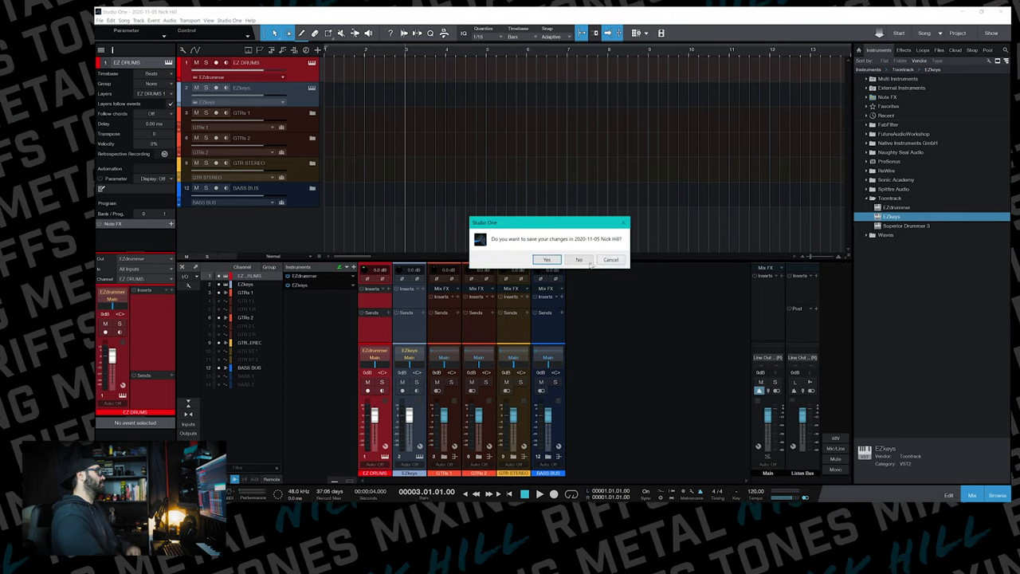
# Step: Close the old song without saving and create a new song from YT Recording Template at 48 kHz, 24 Bit
pyautogui.click(579, 260)
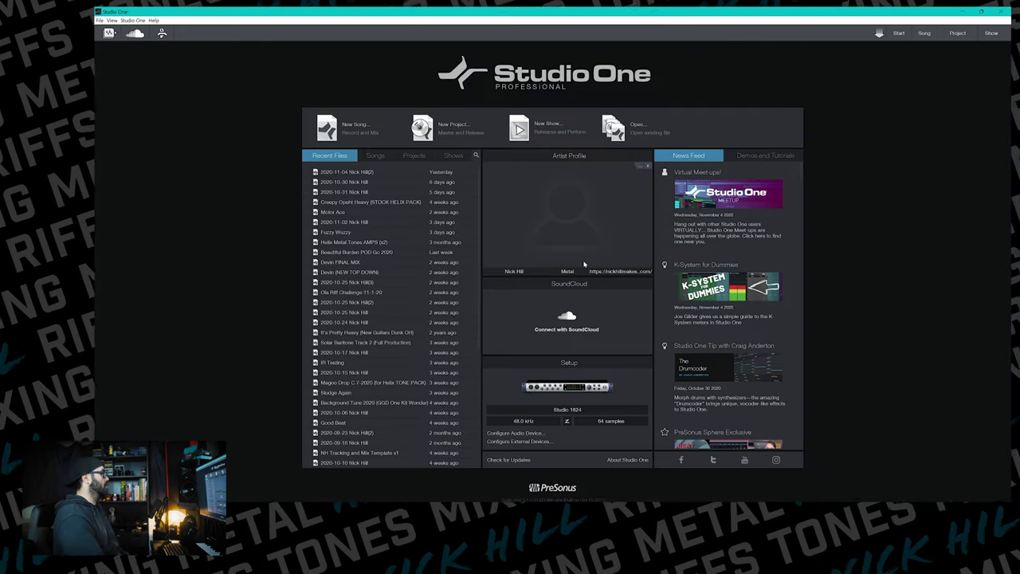
pyautogui.click(356, 126)
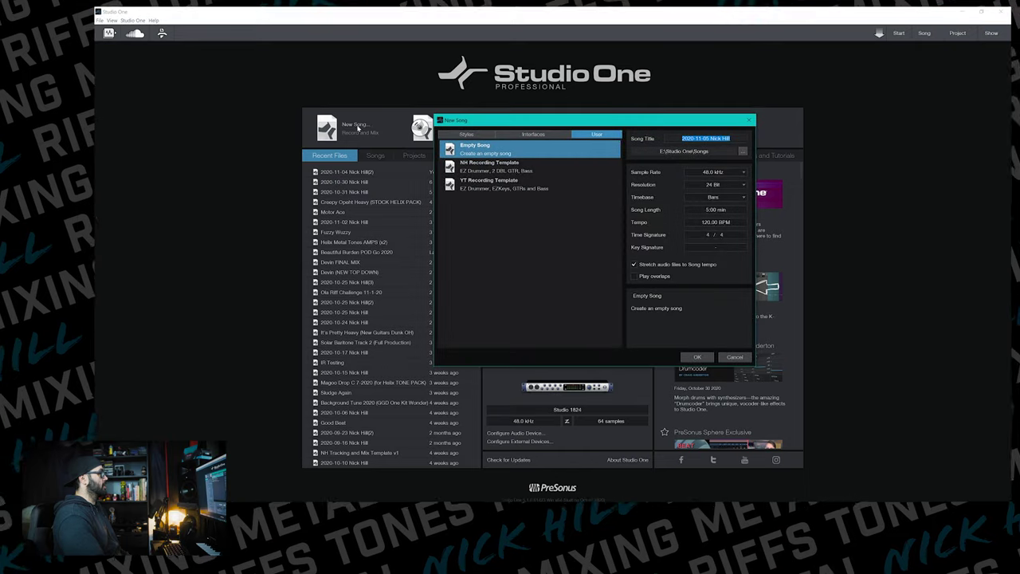
pyautogui.click(559, 184)
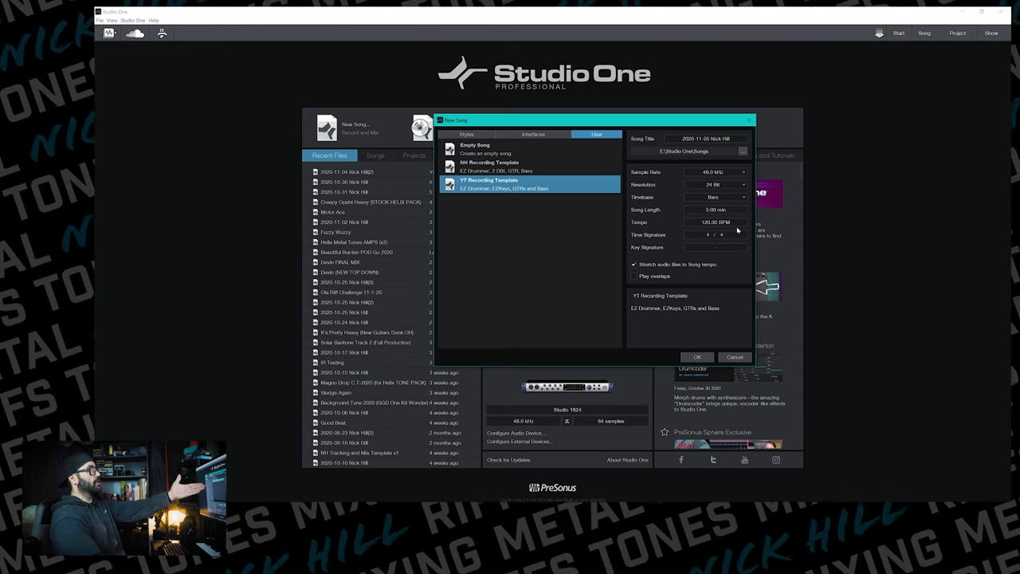
pyautogui.click(697, 356)
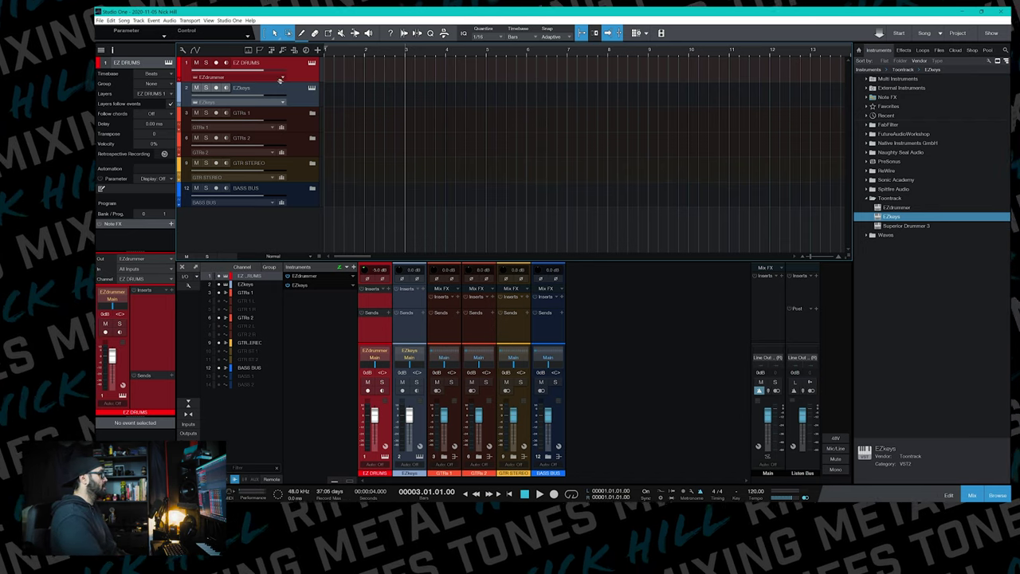
# Step: Expand the GTRs 1 and GTRs 2 folder tracks, then hide the mixer with F3
pyautogui.click(311, 113)
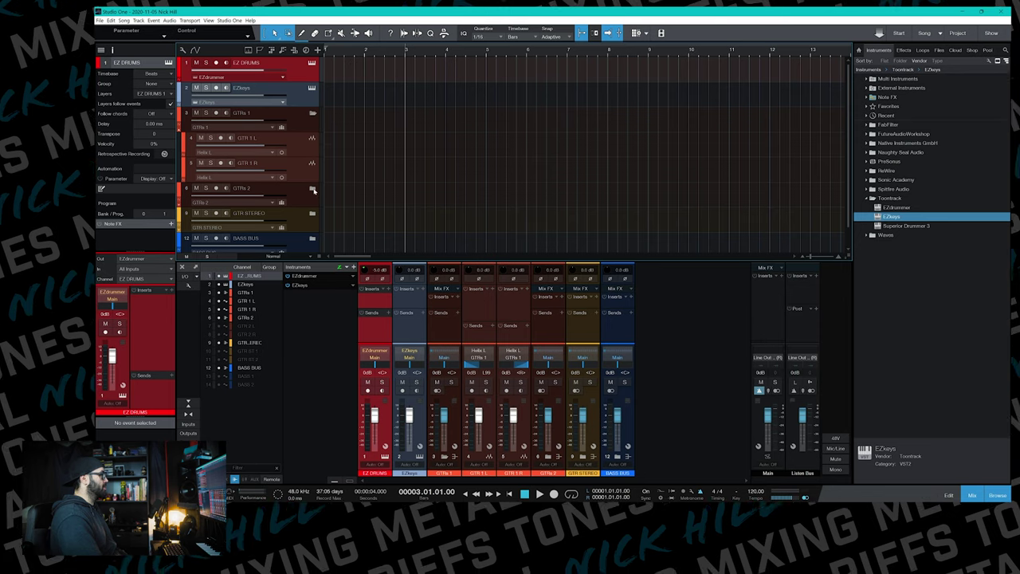
pyautogui.click(313, 190)
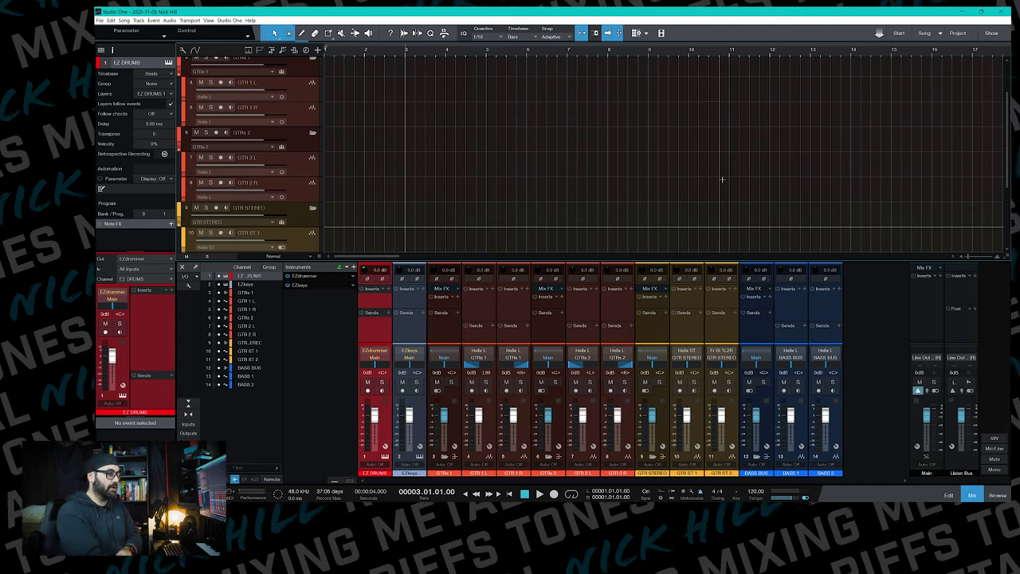
pyautogui.press('F3')
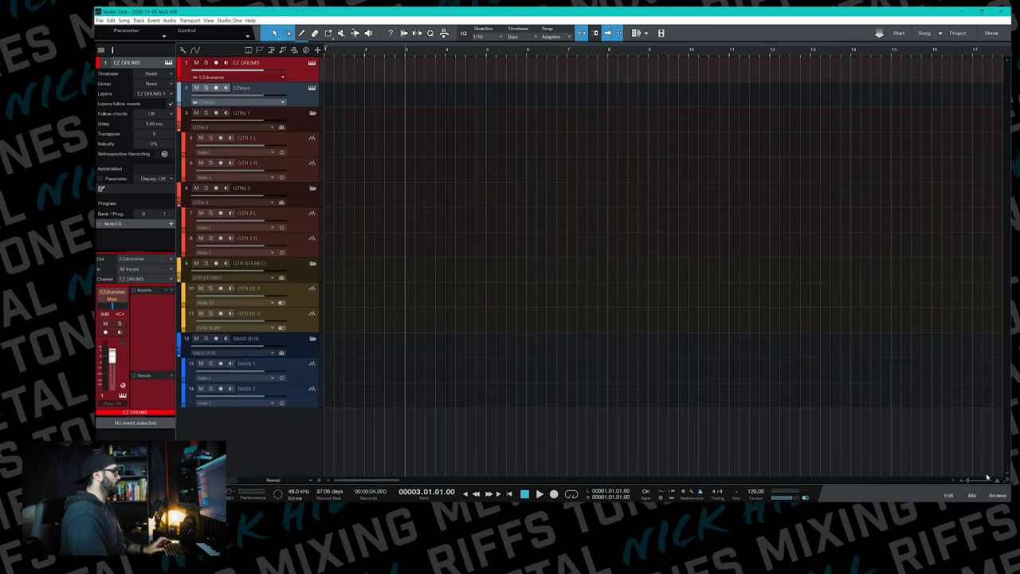
# Step: Collapse the GTRs 1, GTRs 2, GTR STEREO and BASS BUS folder tracks
pyautogui.click(313, 113)
pyautogui.click(313, 138)
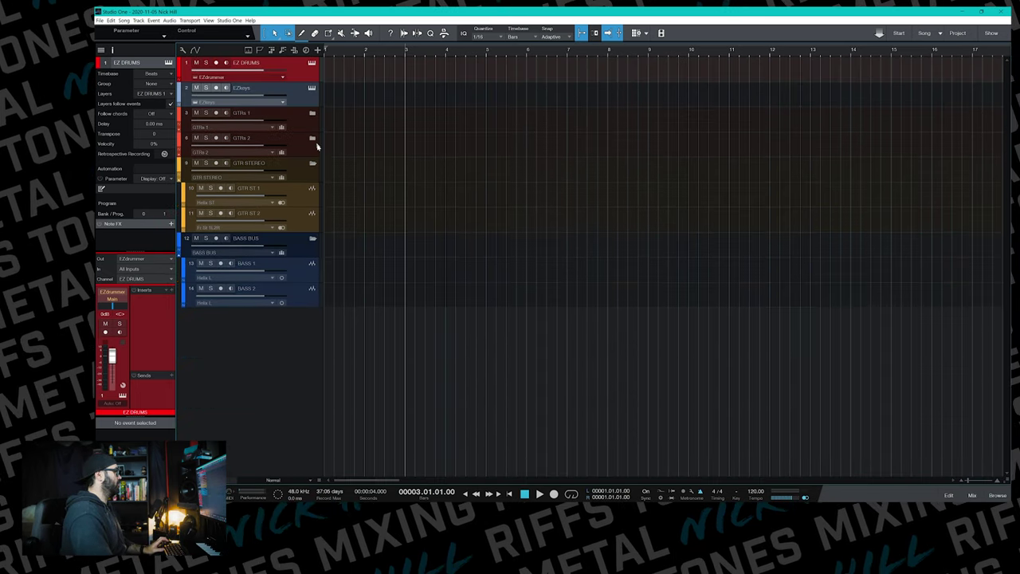
pyautogui.click(313, 165)
pyautogui.click(313, 188)
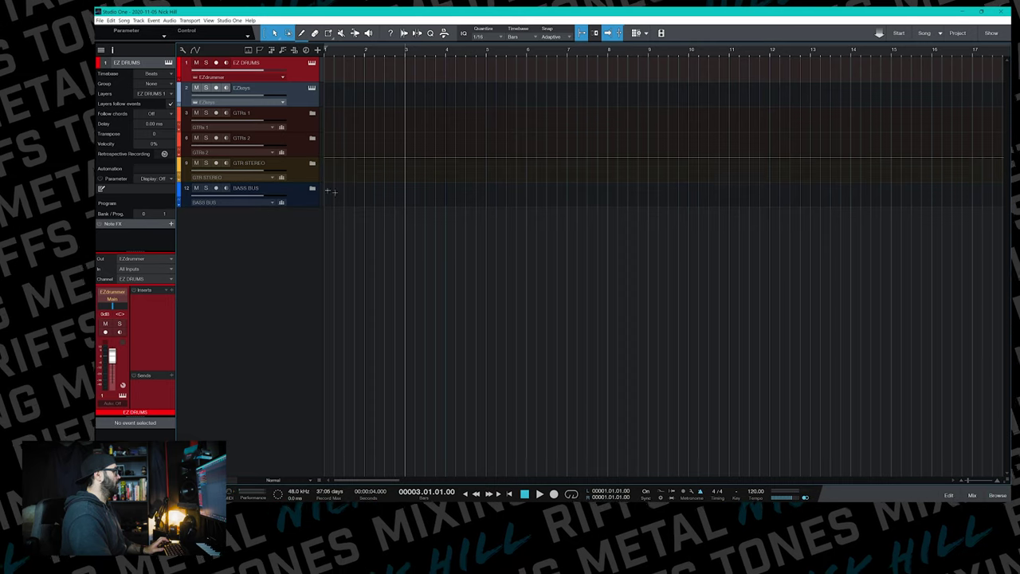
# Step: Drag a Variation 01 groove from EZdrummer's browser onto the EZ DRUMS track
pyautogui.click(312, 62)
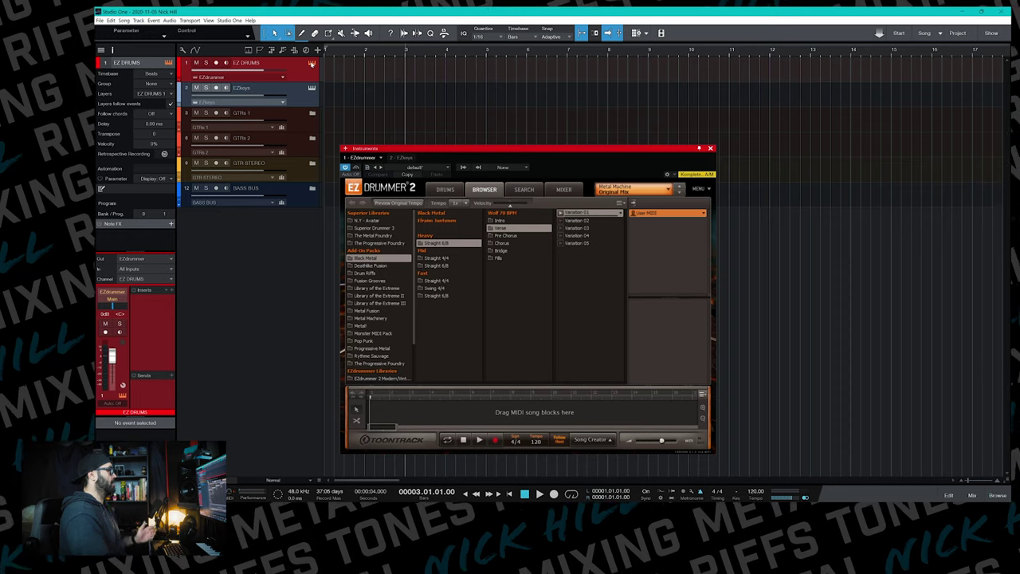
pyautogui.press('F3')
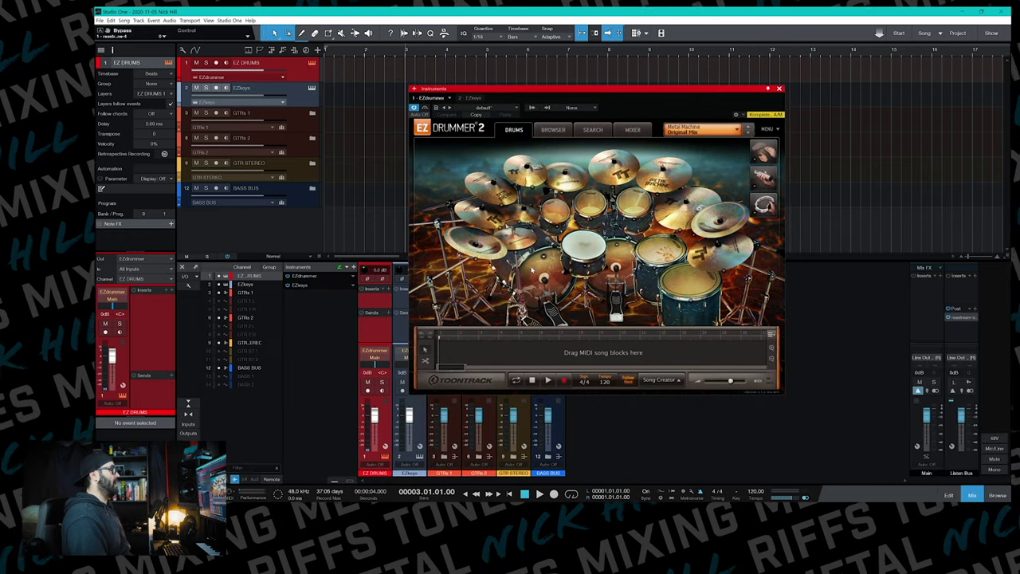
pyautogui.click(542, 270)
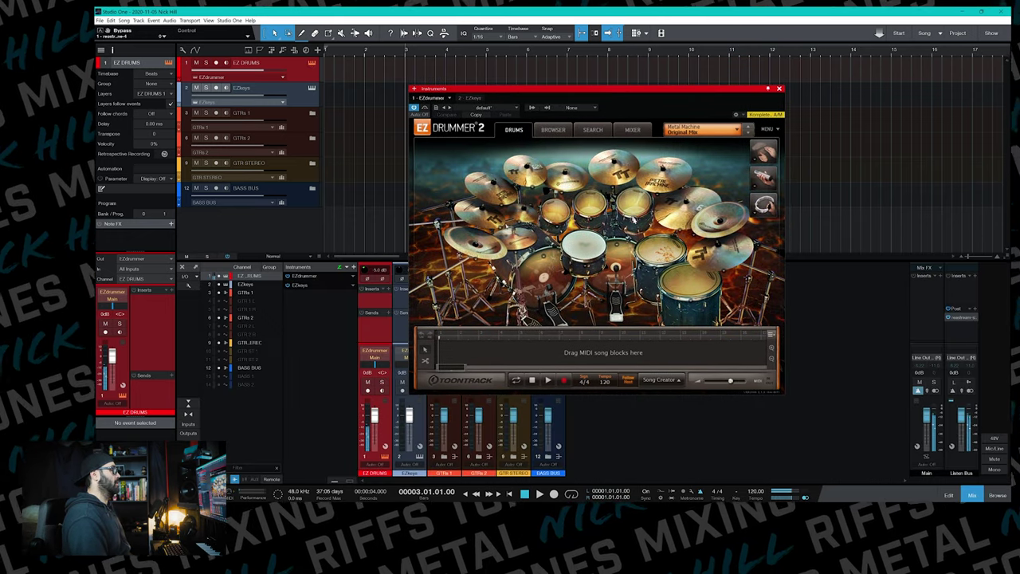
pyautogui.moveTo(577, 89); pyautogui.dragTo(616, 69)
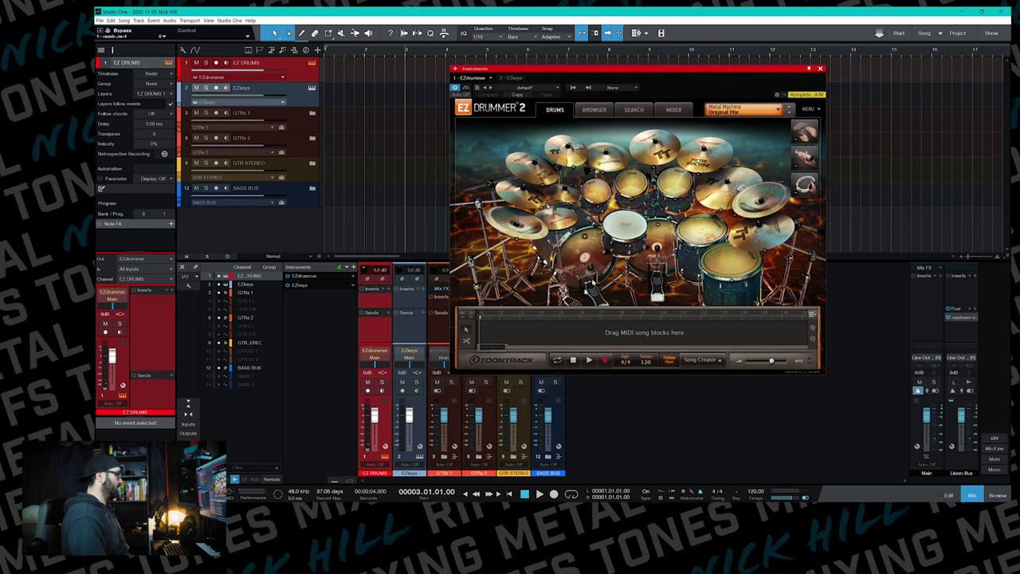
pyautogui.click(597, 110)
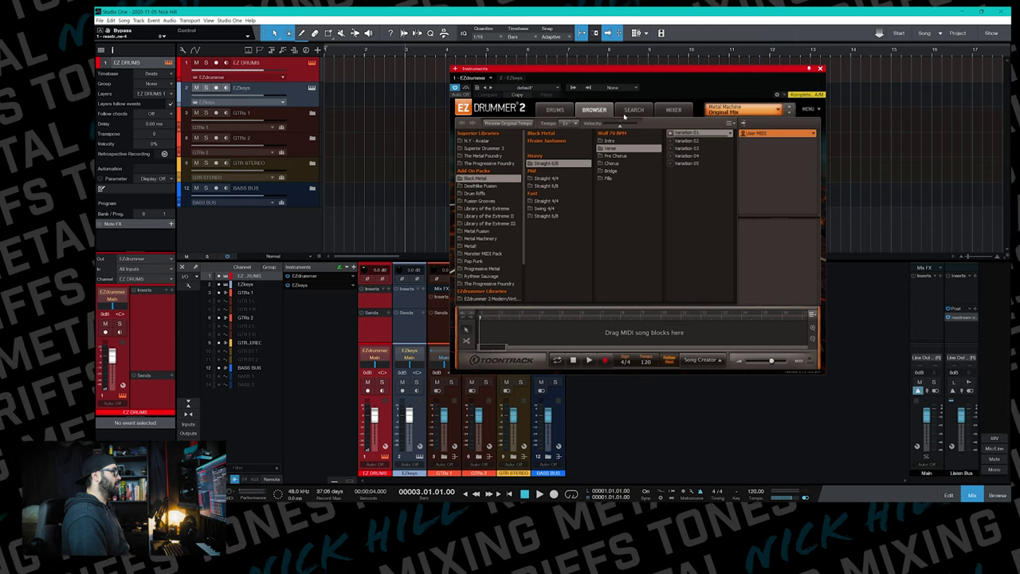
pyautogui.moveTo(543, 97); pyautogui.dragTo(374, 70)
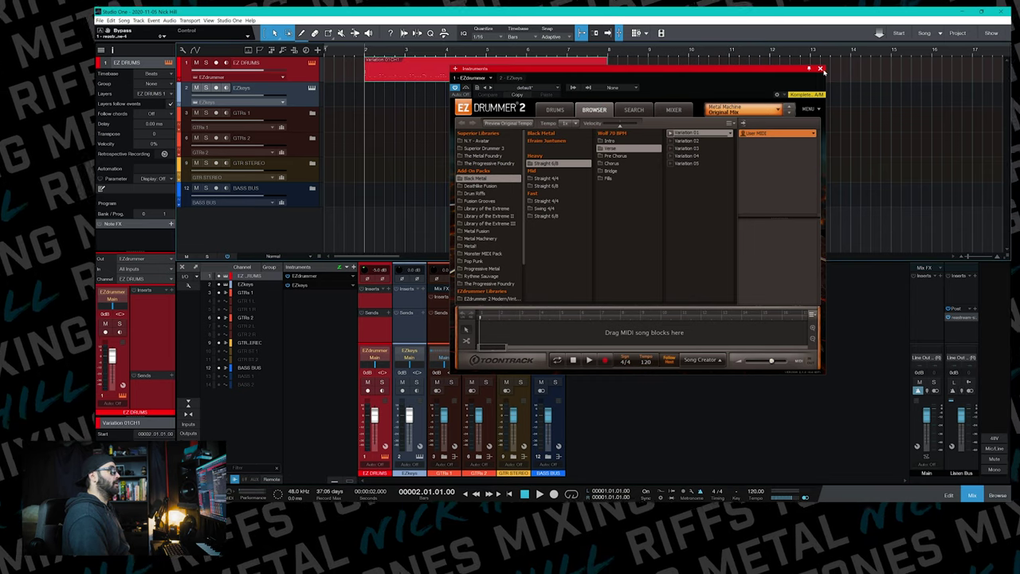
# Step: Close EZdrummer and drag loop ranges in the ruler over bars 2–8 and 10–12
pyautogui.press('F11')
pyautogui.moveTo(365, 52); pyautogui.dragTo(609, 54)
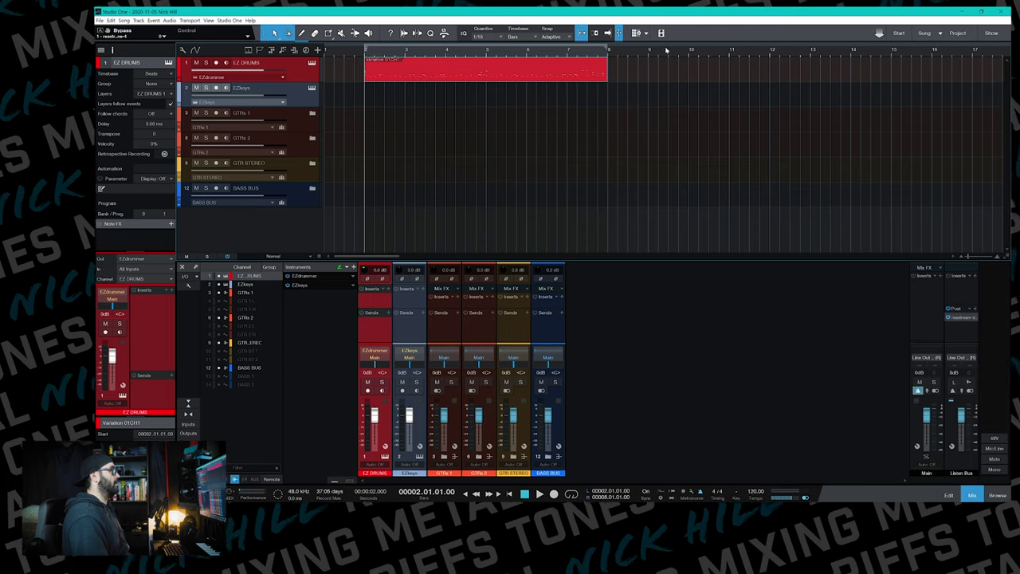
pyautogui.moveTo(690, 51); pyautogui.dragTo(781, 53)
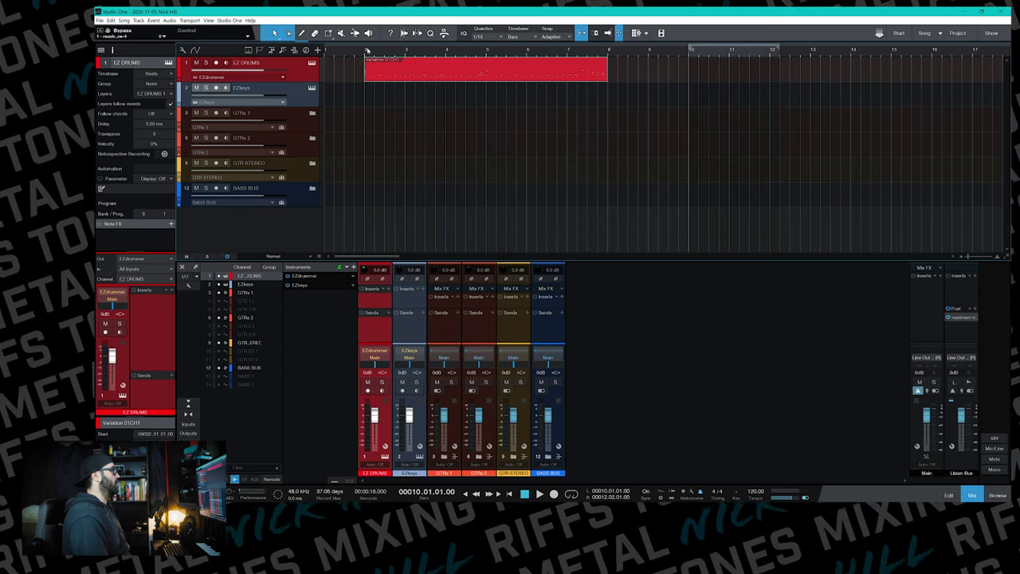
# Step: Loop bars 2 to 8 again, then play and stop the drum groove
pyautogui.moveTo(365, 51); pyautogui.dragTo(609, 51)
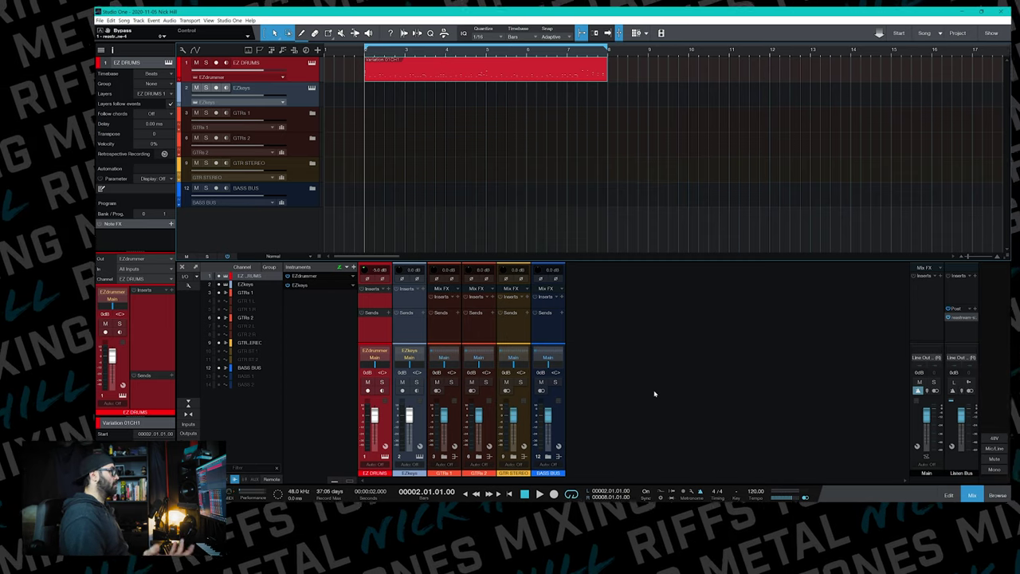
pyautogui.press('space')
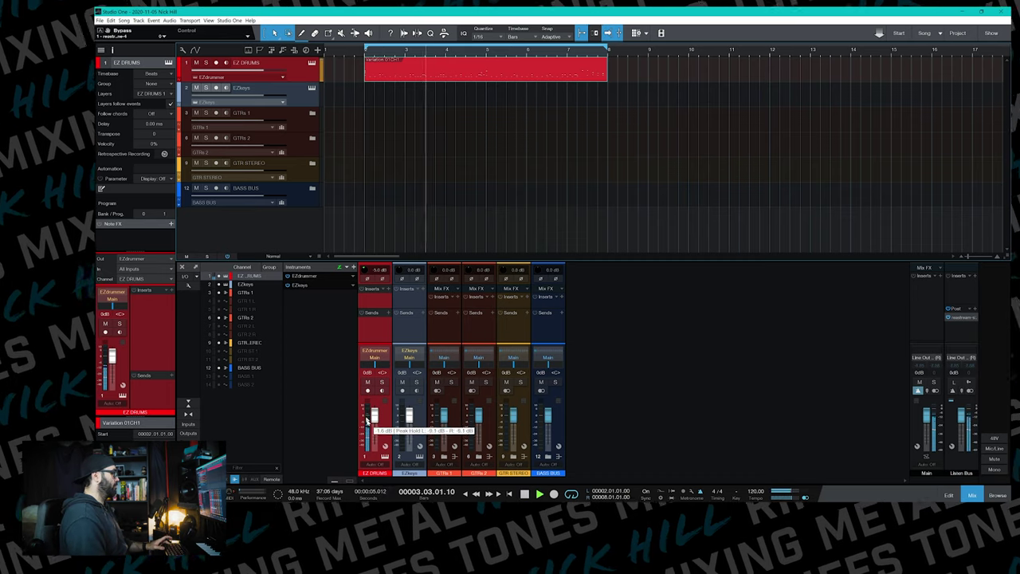
pyautogui.press('space')
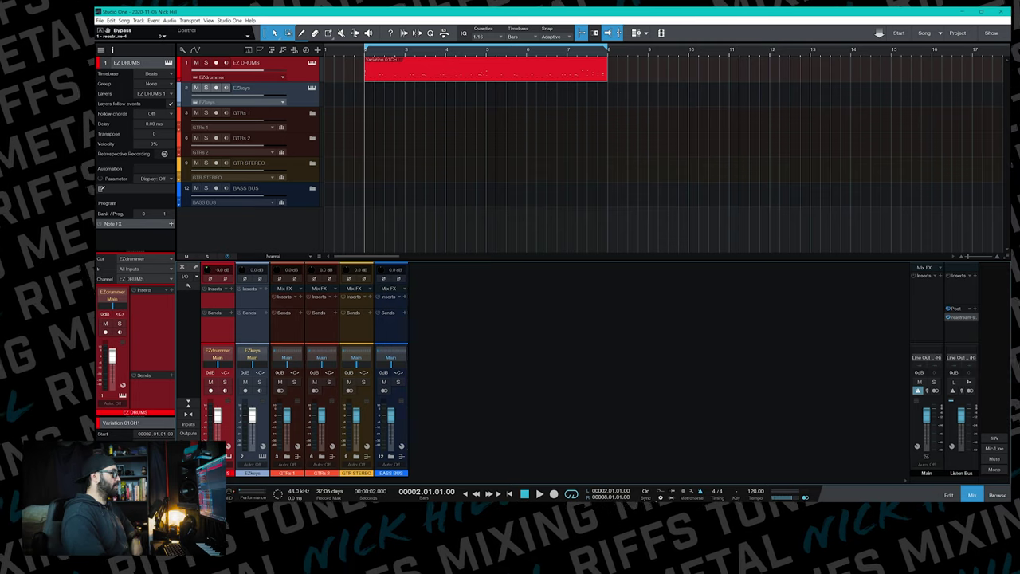
# Step: Hide the inspector, show the mixer Channel List and toggle the BASS BUS folder open and closed
pyautogui.click(113, 49)
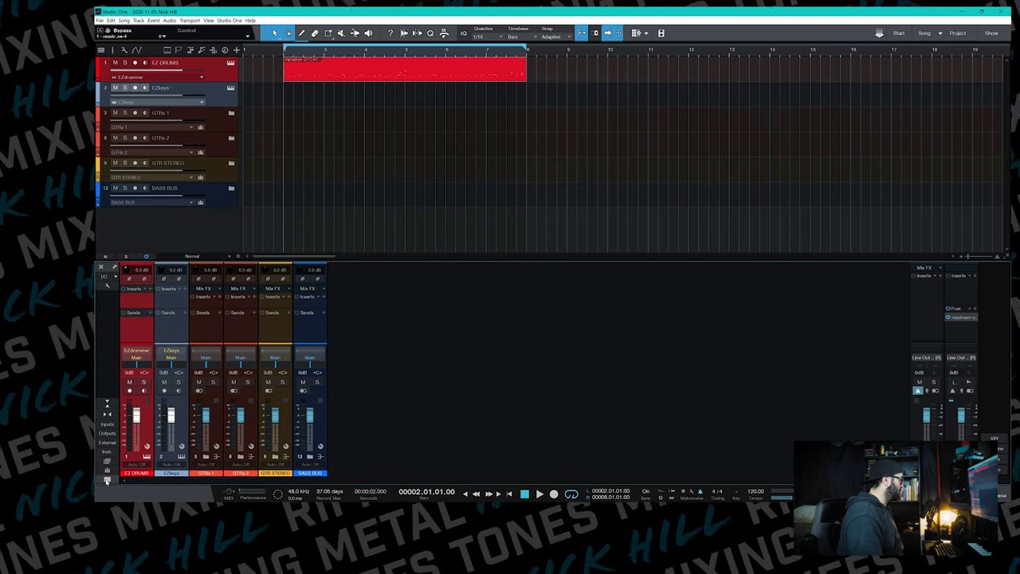
pyautogui.click(106, 479)
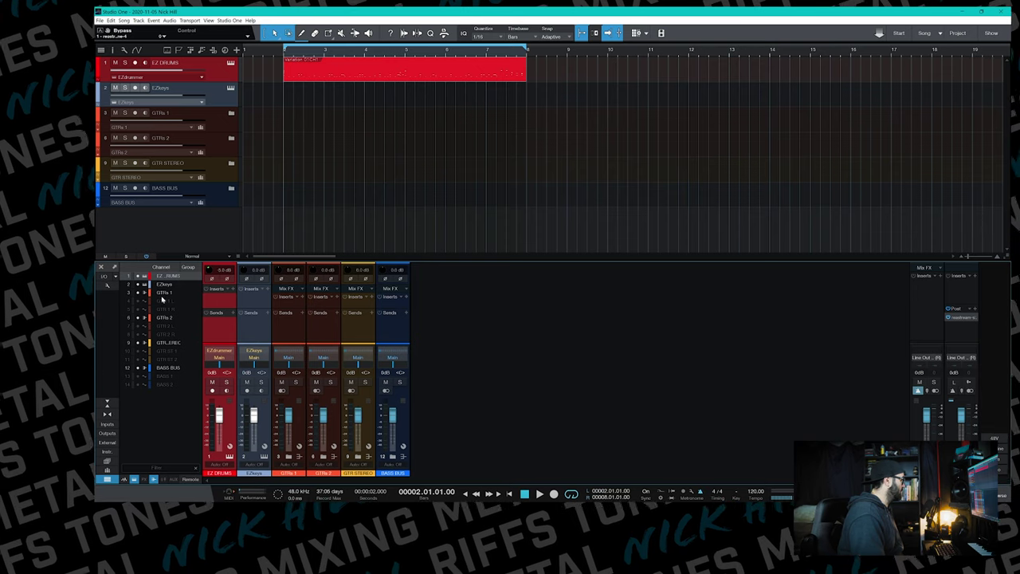
pyautogui.click(147, 376)
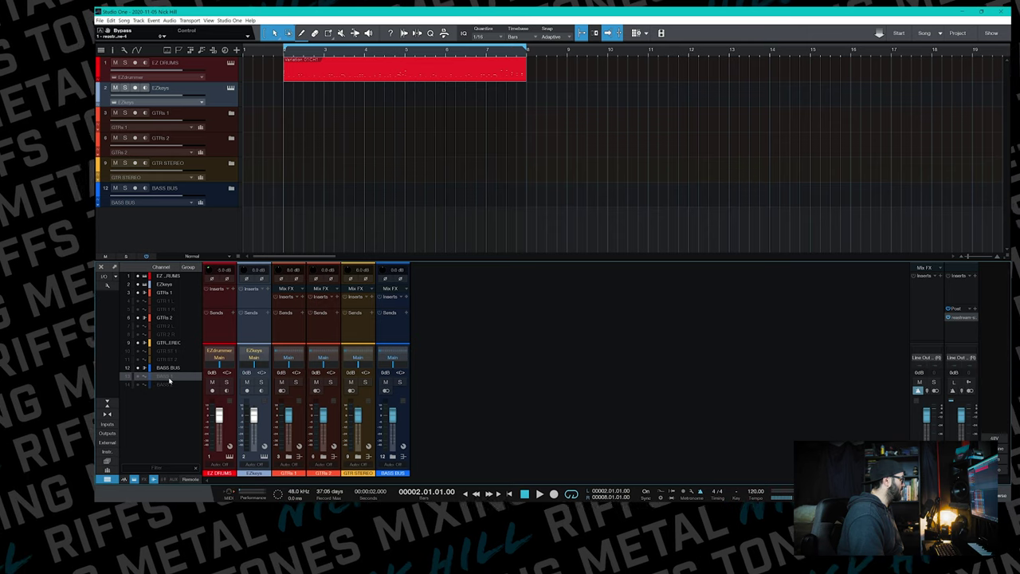
pyautogui.click(393, 460)
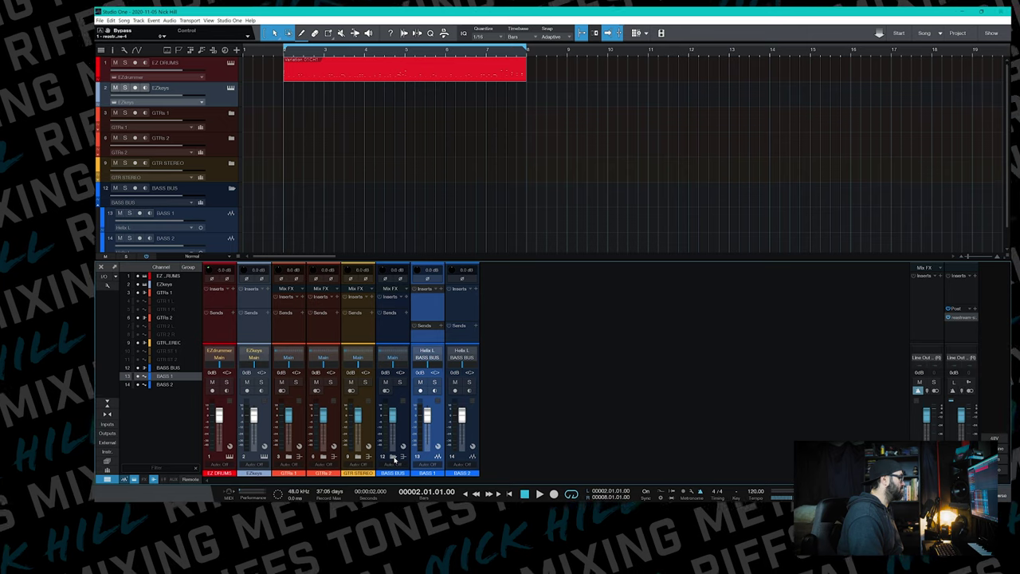
pyautogui.click(393, 460)
pyautogui.click(393, 460)
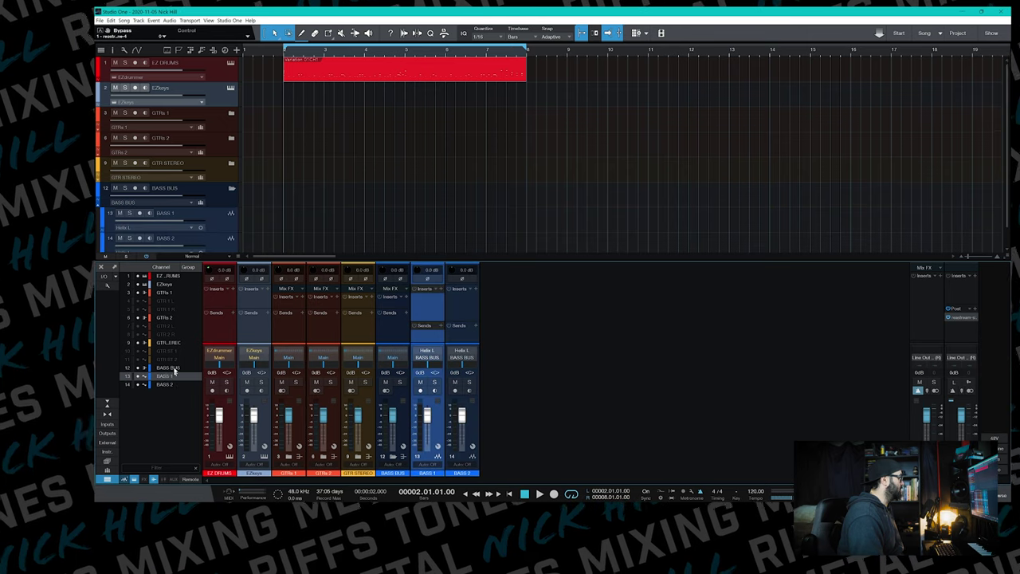
pyautogui.click(393, 459)
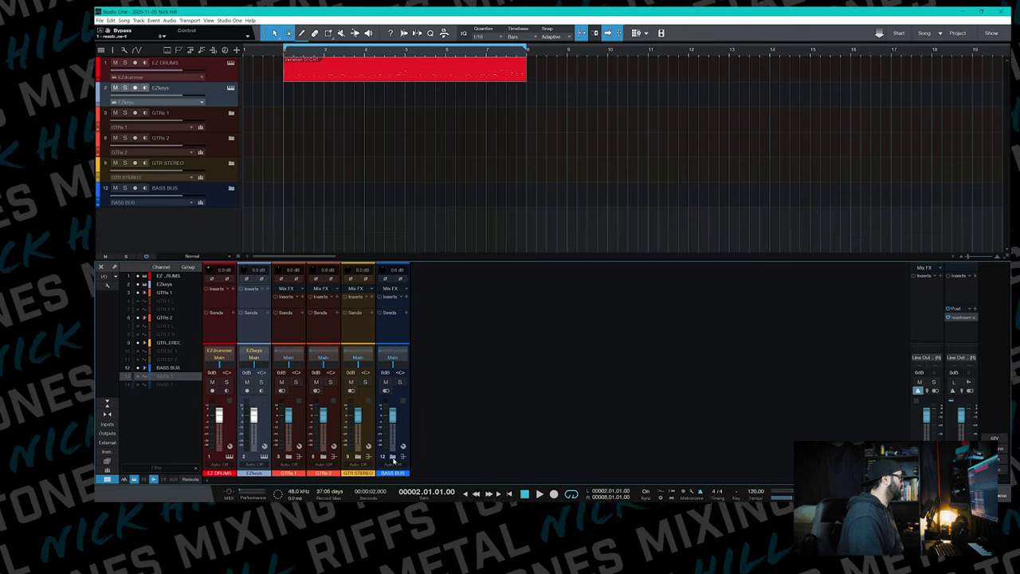
# Step: Select the BASS BUS, GTR STEREO, GTRs 2 and GTRs 1 channels in the Channel List
pyautogui.click(171, 367)
pyautogui.click(177, 342)
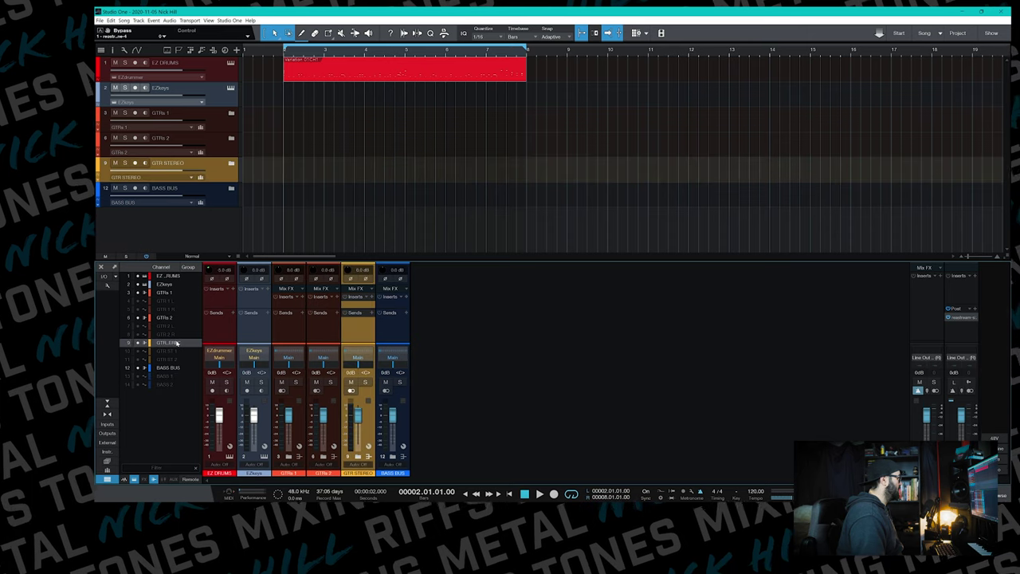
pyautogui.click(177, 317)
pyautogui.click(177, 293)
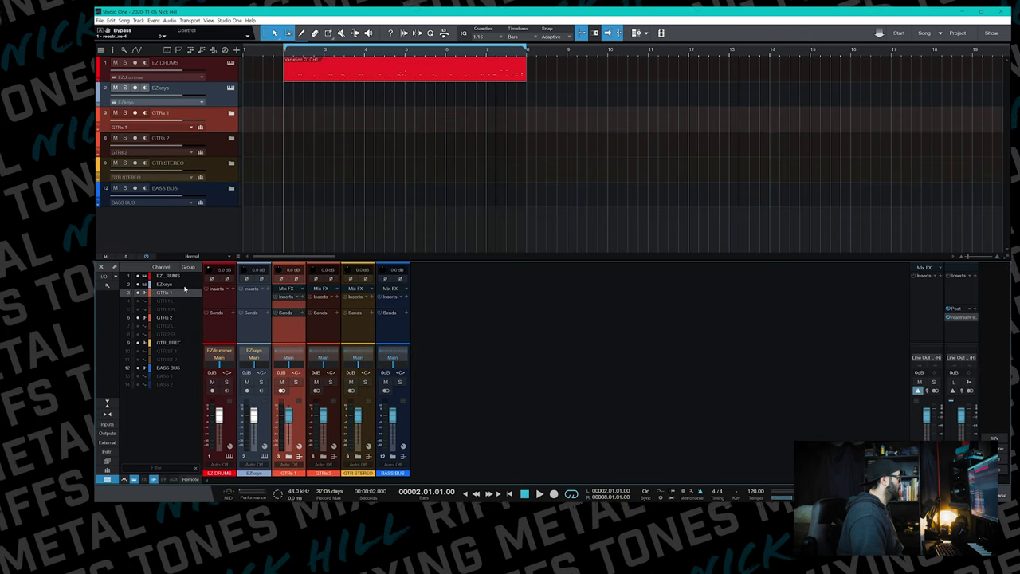
pyautogui.click(180, 319)
pyautogui.click(180, 343)
pyautogui.click(178, 368)
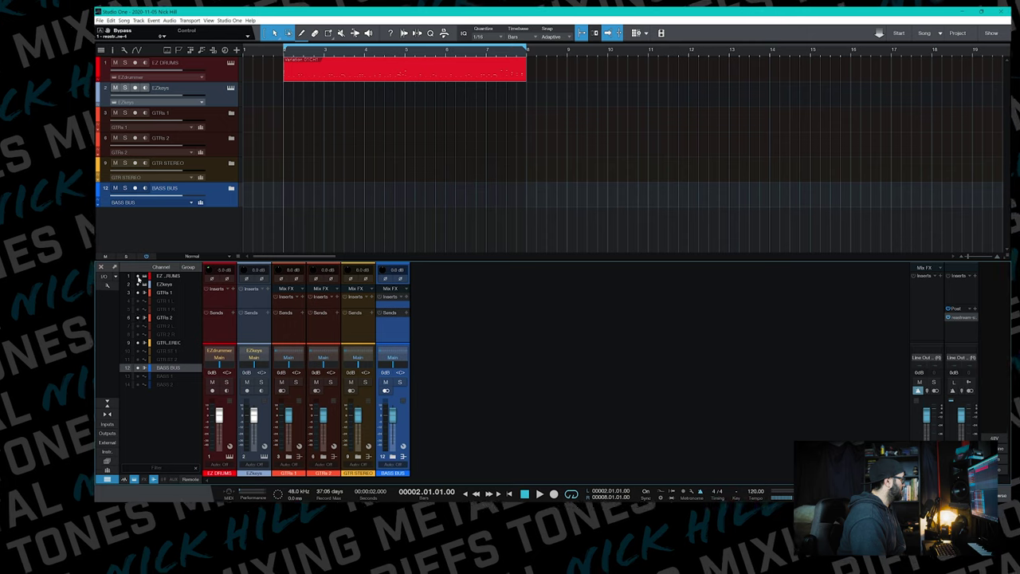
# Step: Toggle the EZkeys track hidden and shown several times, then close the Channel List
pyautogui.click(138, 285)
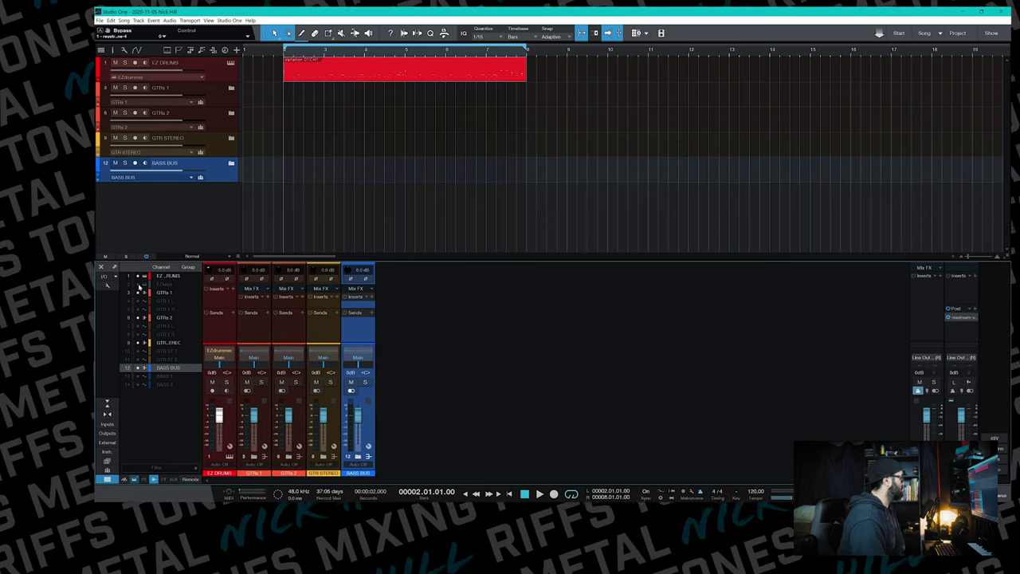
pyautogui.click(139, 285)
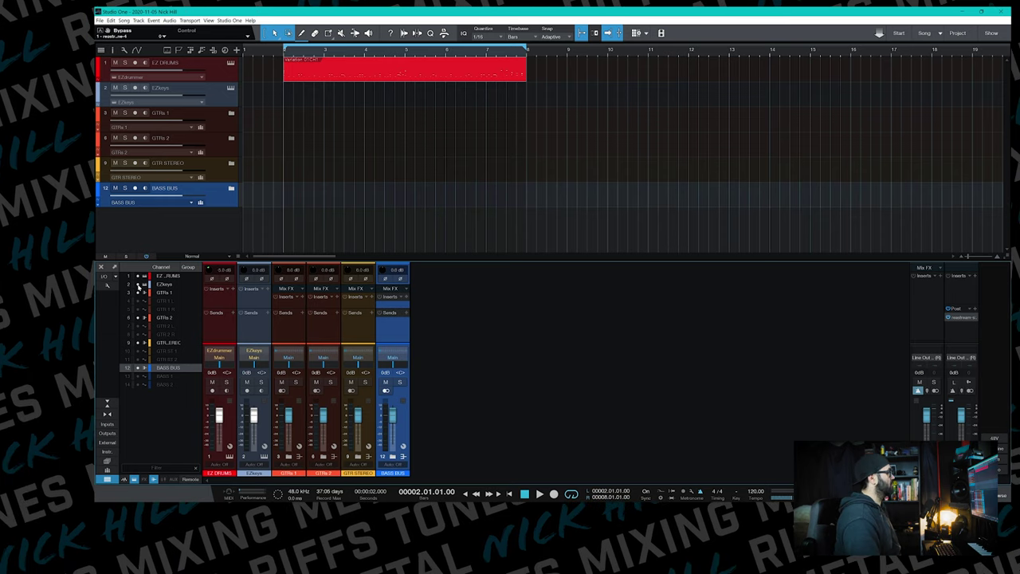
pyautogui.click(138, 285)
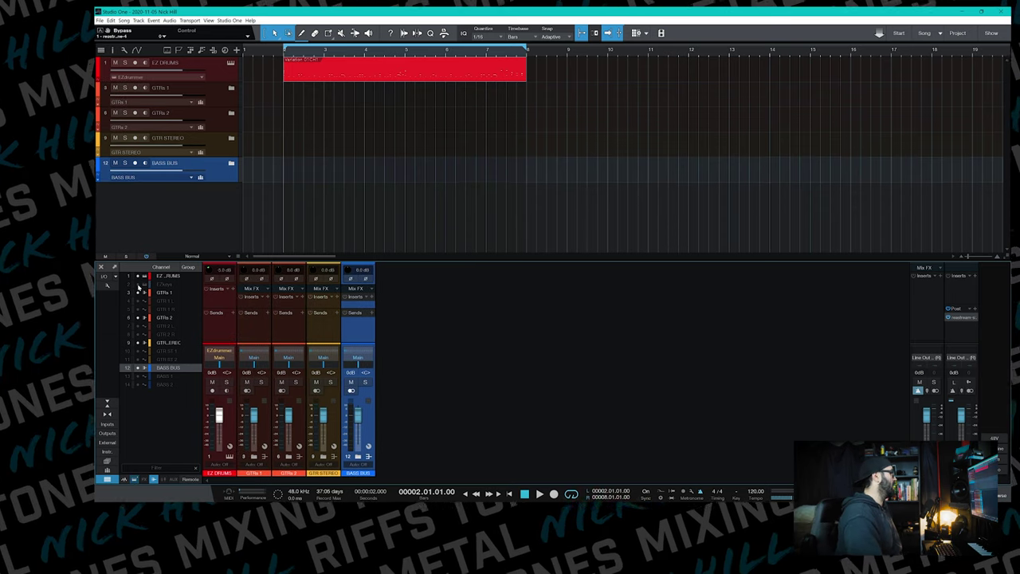
pyautogui.click(138, 285)
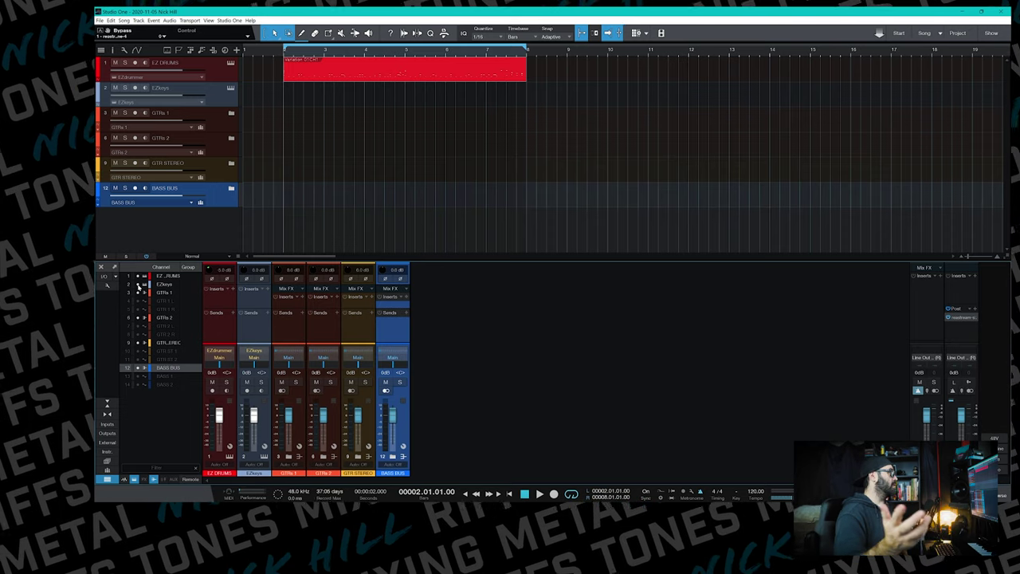
pyautogui.click(138, 286)
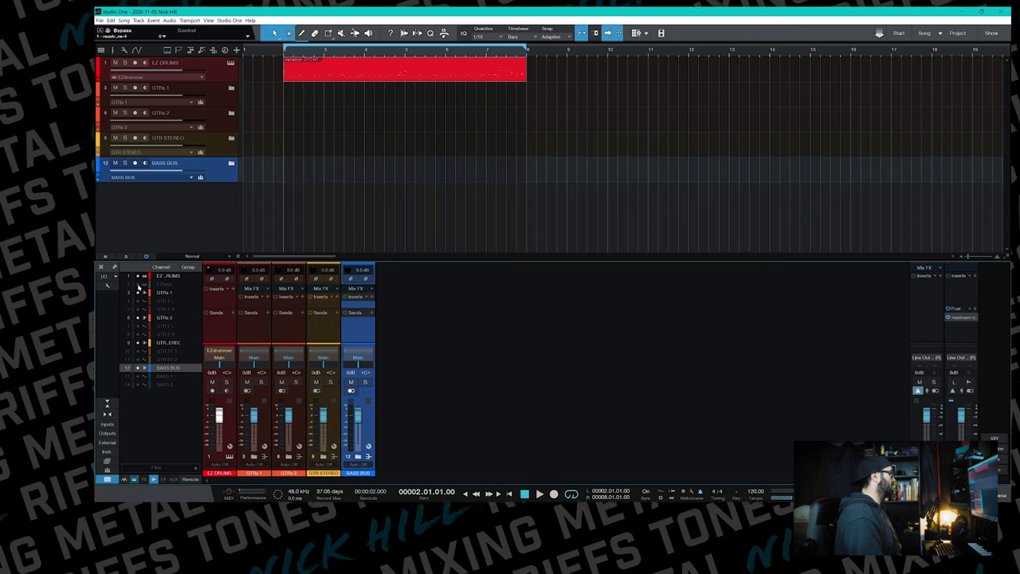
pyautogui.click(139, 285)
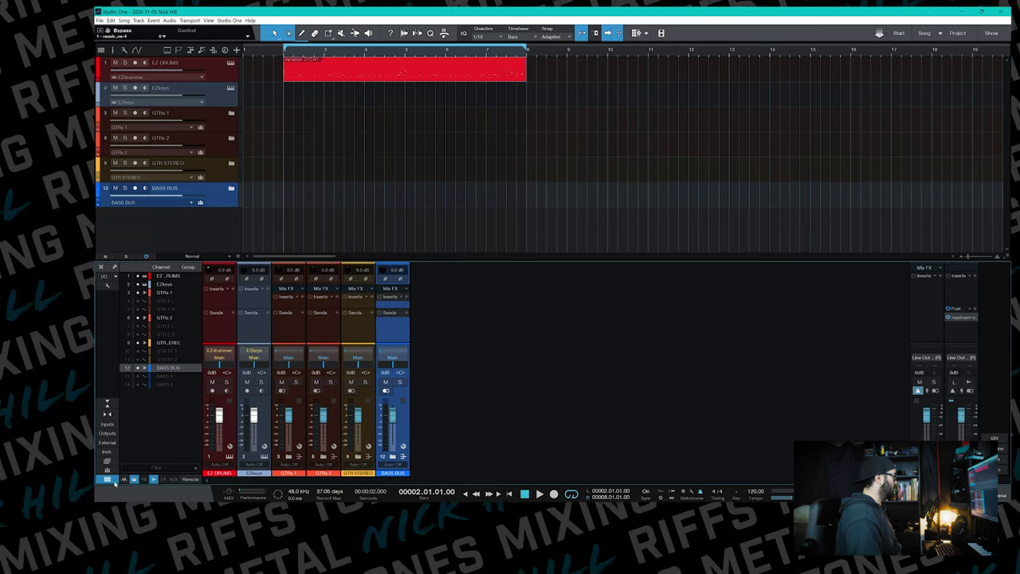
pyautogui.click(109, 479)
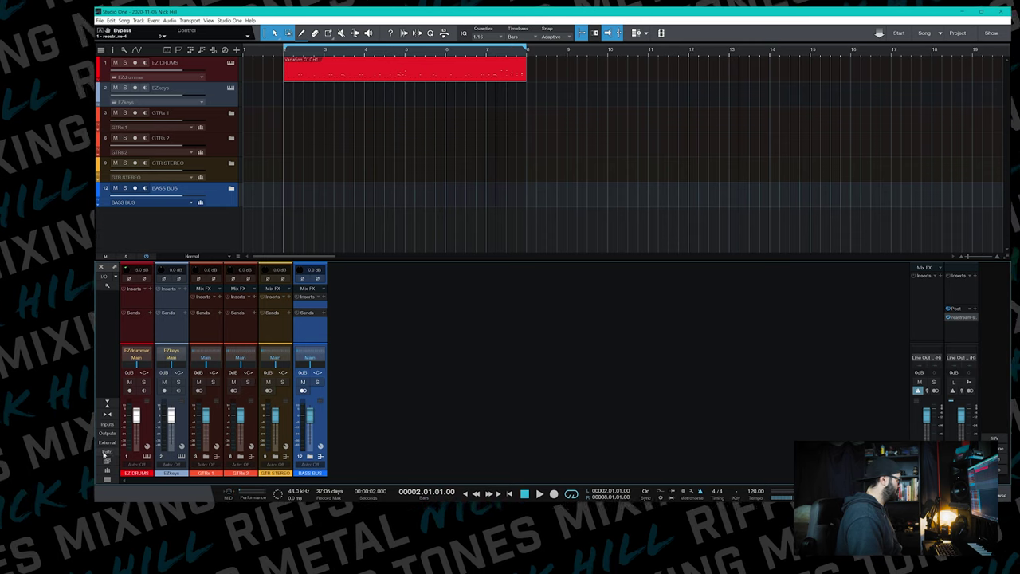
# Step: Show the mixer's Instruments list, select EZ DRUMS and EZkeys, and open EZdrummer's options
pyautogui.click(107, 452)
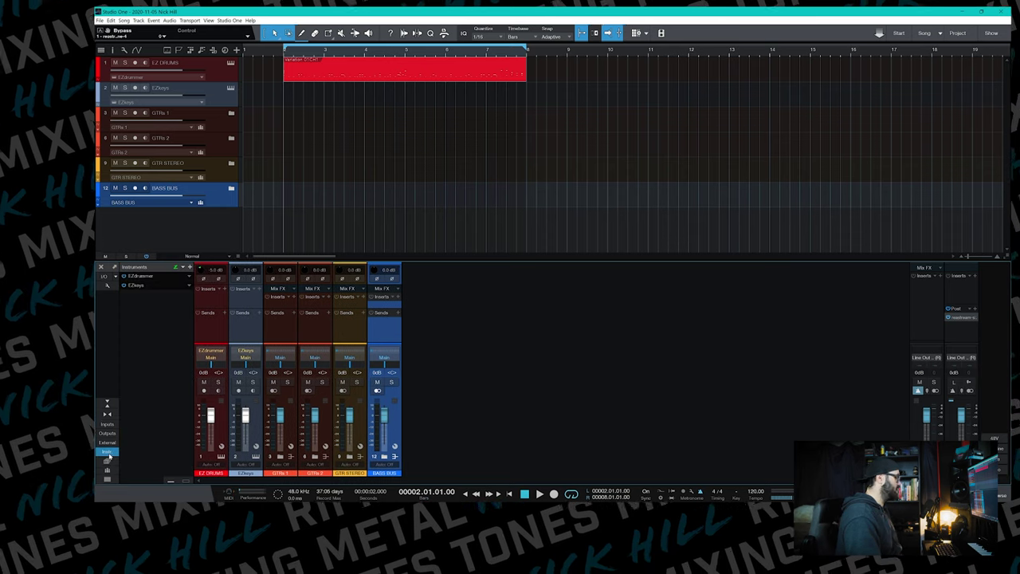
pyautogui.click(107, 452)
pyautogui.click(107, 453)
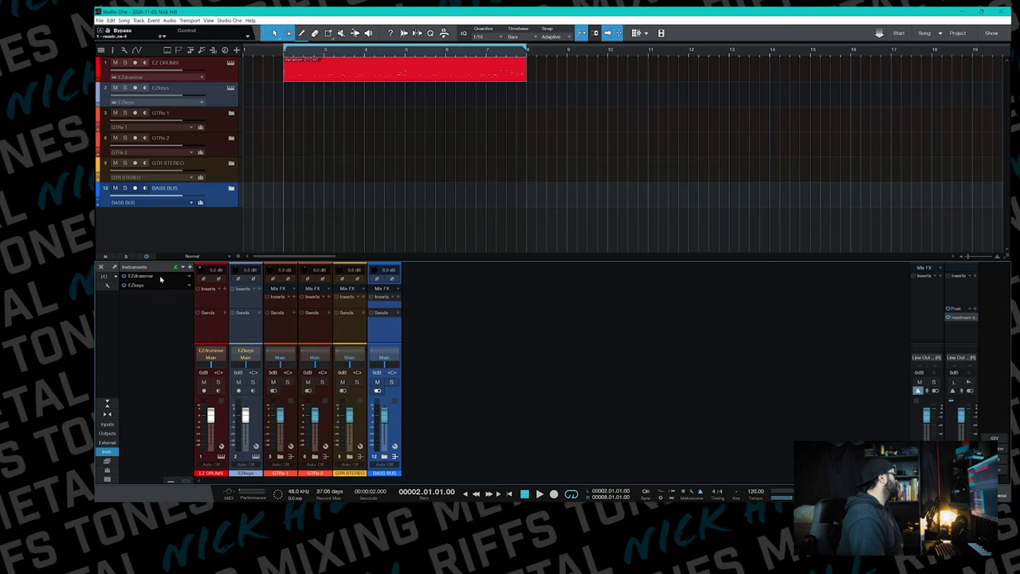
pyautogui.click(214, 70)
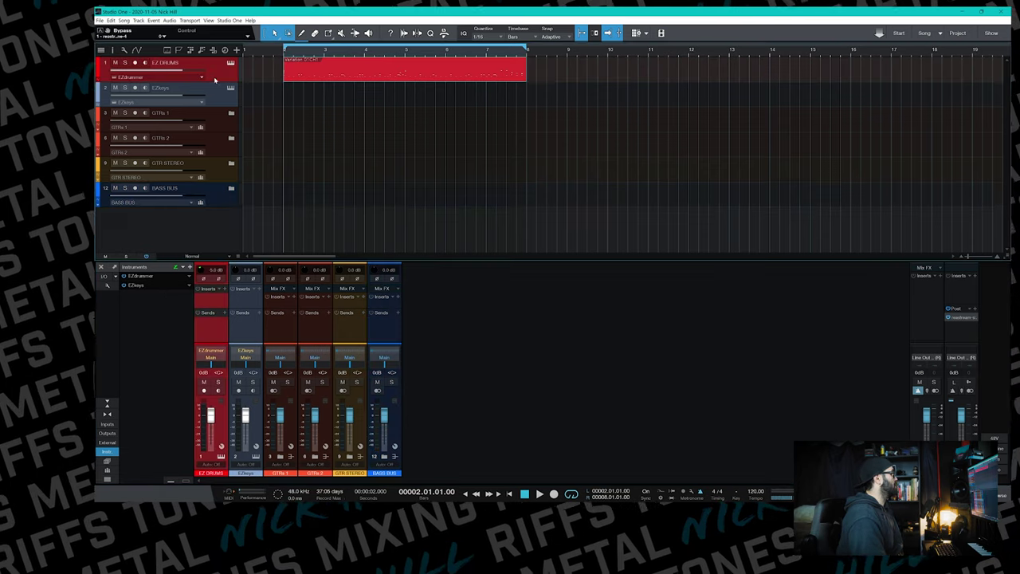
pyautogui.click(217, 94)
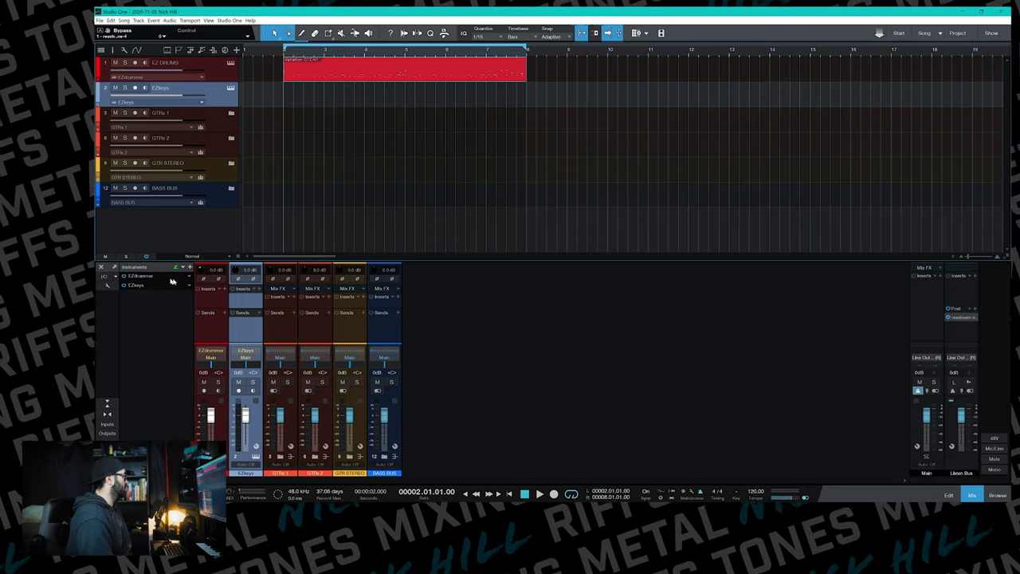
pyautogui.click(188, 277)
pyautogui.click(189, 276)
pyautogui.click(189, 277)
# Step: Expand EZdrummer's outputs EZ1–EZ16 and rename the instrument to DRUMS
pyautogui.click(203, 295)
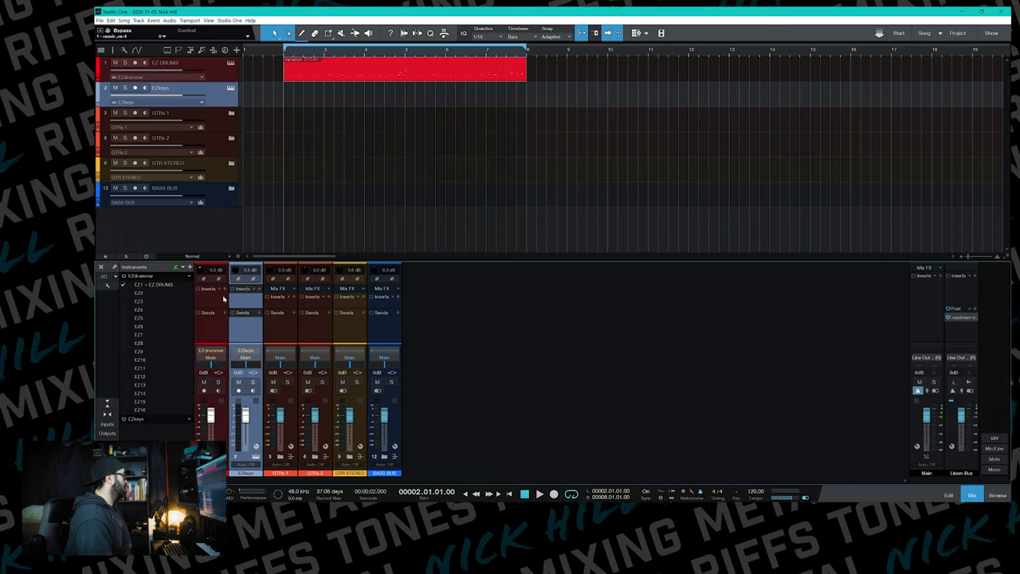
pyautogui.click(188, 276)
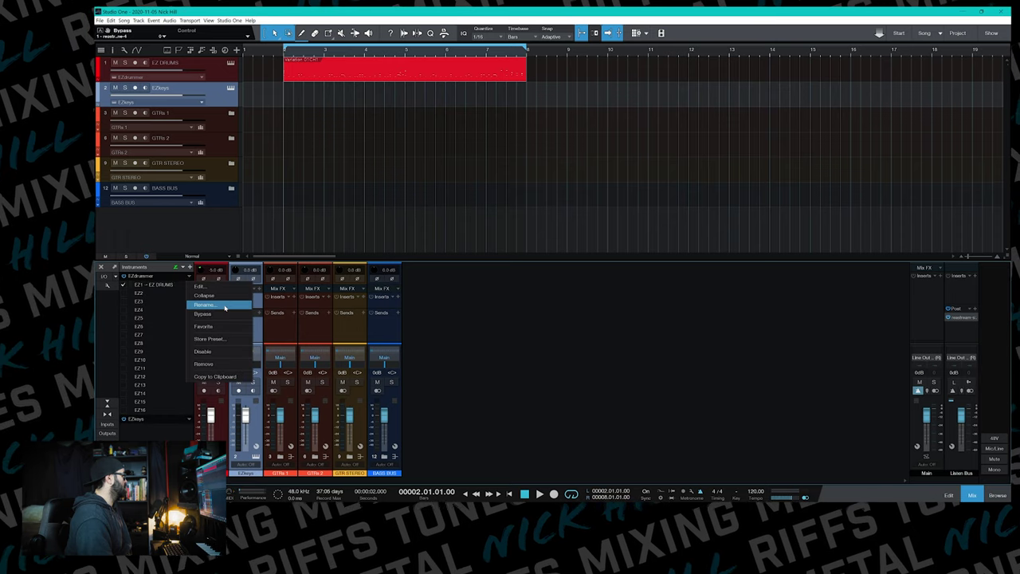
pyautogui.click(225, 306)
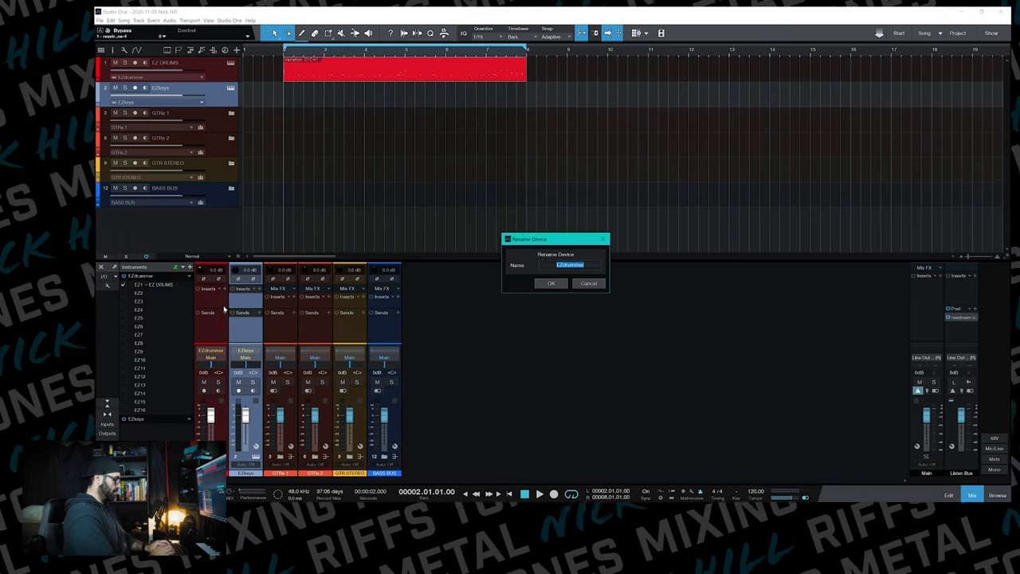
pyautogui.write('DRUMS')
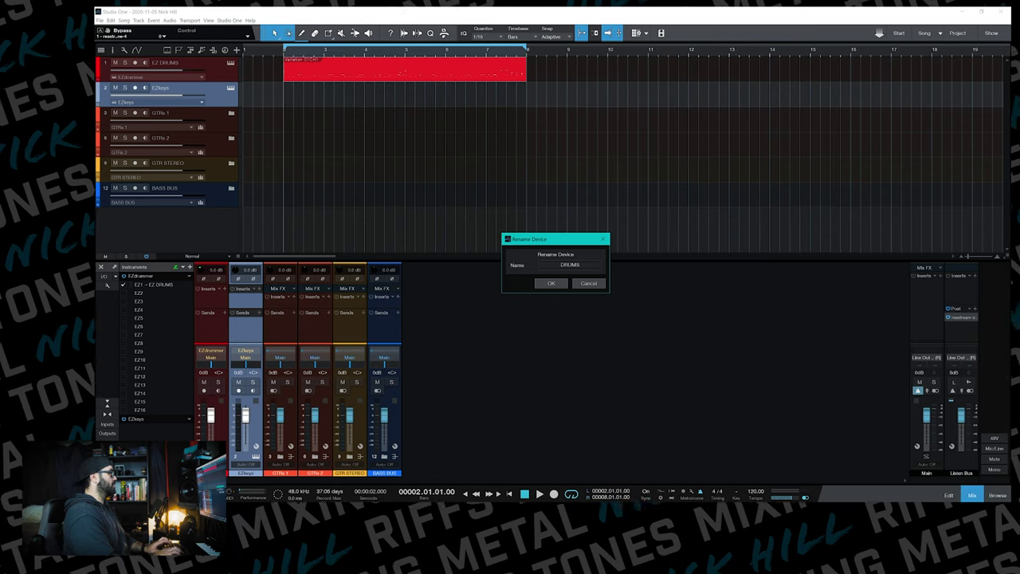
pyautogui.press('Return')
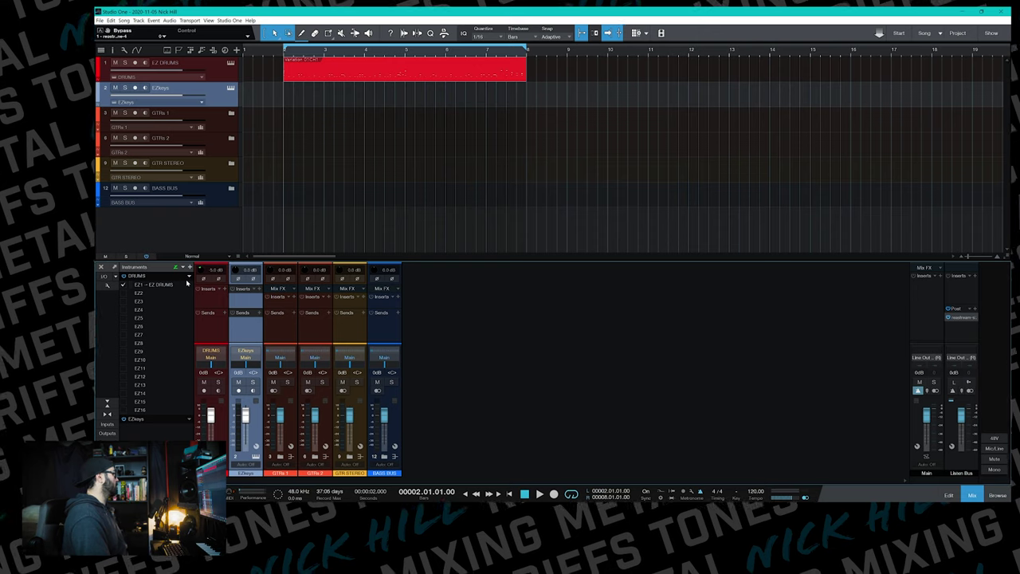
pyautogui.rightClick(188, 277)
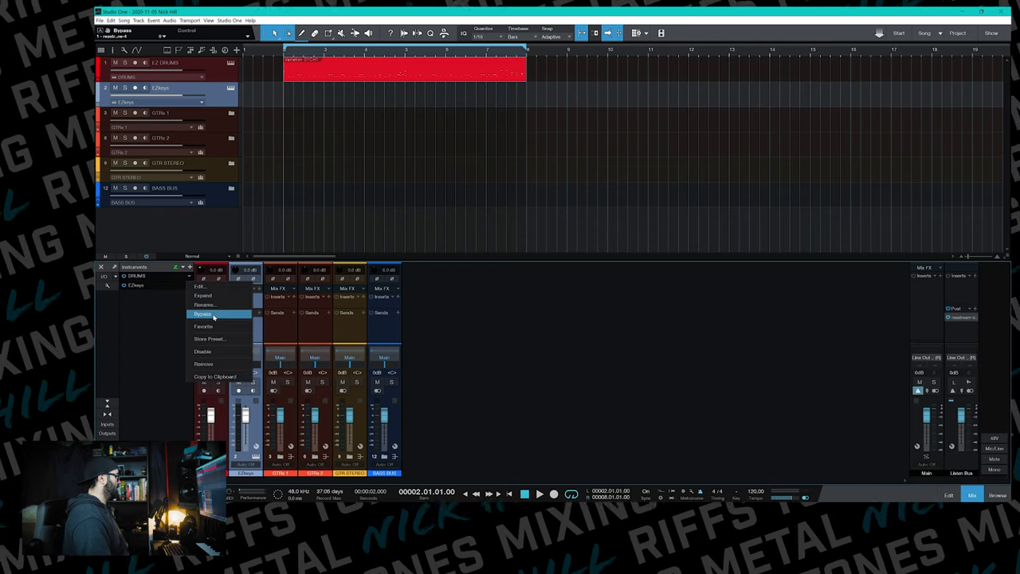
pyautogui.click(167, 344)
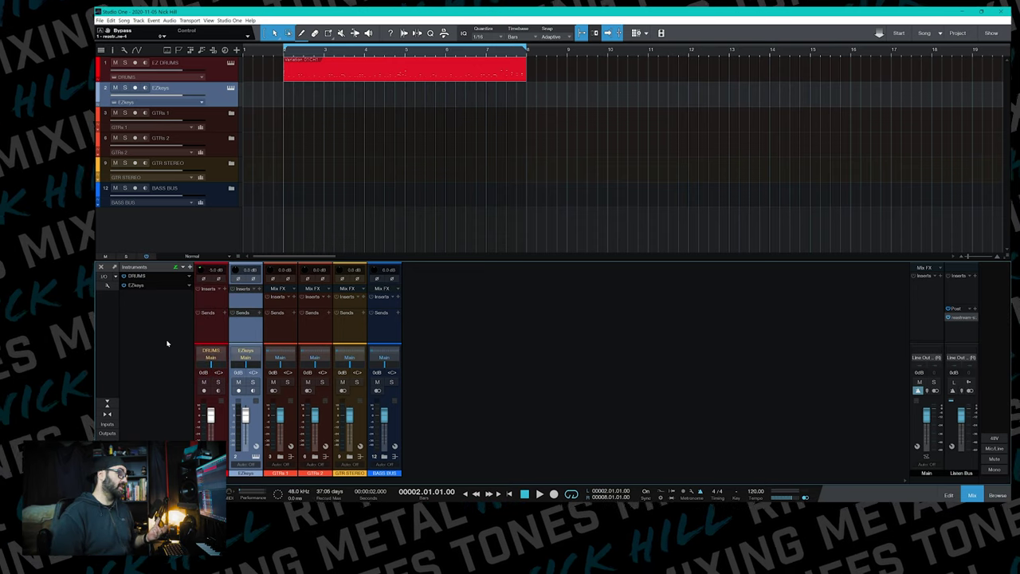
# Step: Expand DRUMS' outputs and open the EZ Drummer window on its Mixer page
pyautogui.click(160, 277)
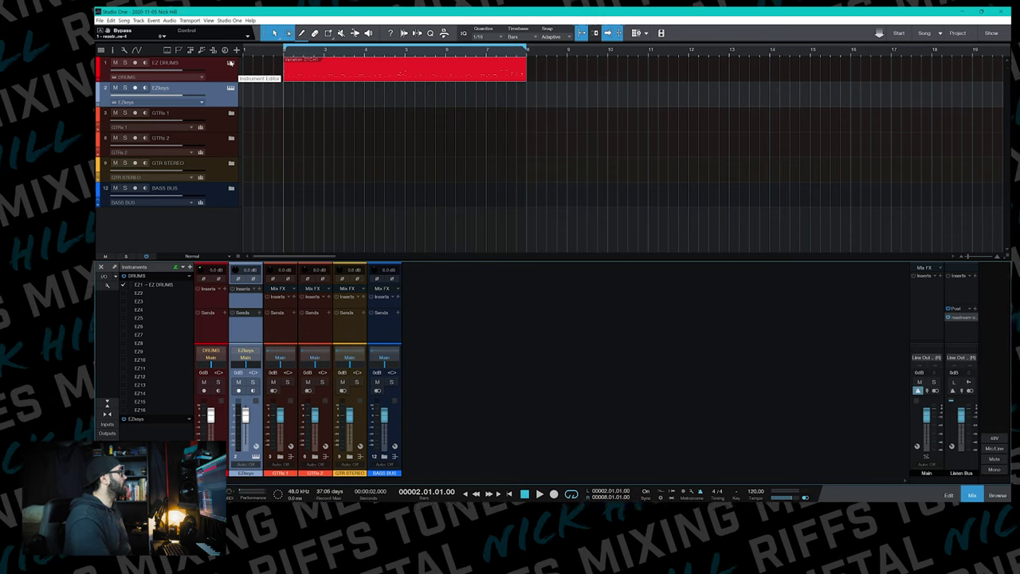
pyautogui.click(230, 62)
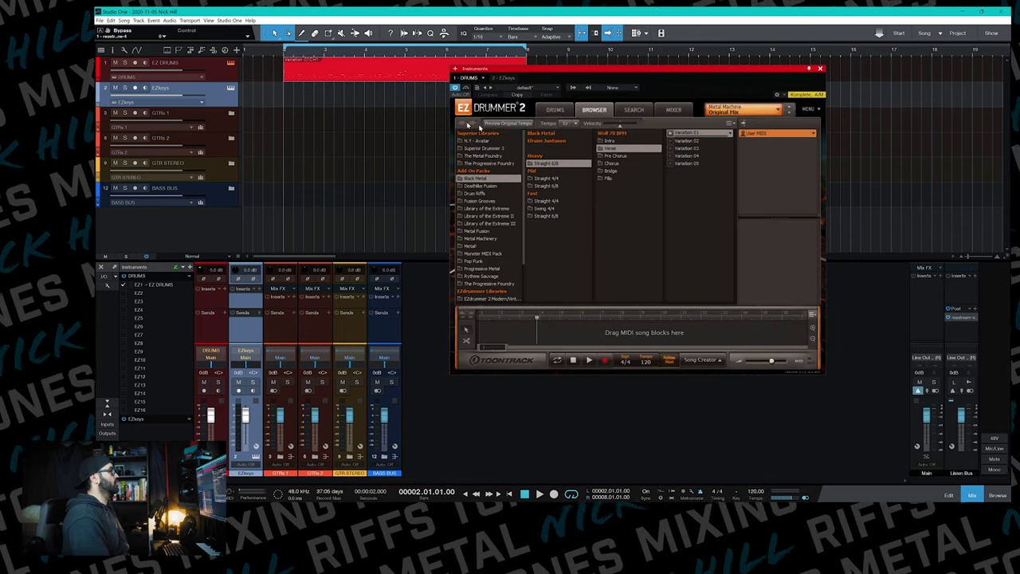
pyautogui.click(554, 110)
pyautogui.moveTo(630, 76); pyautogui.dragTo(554, 79)
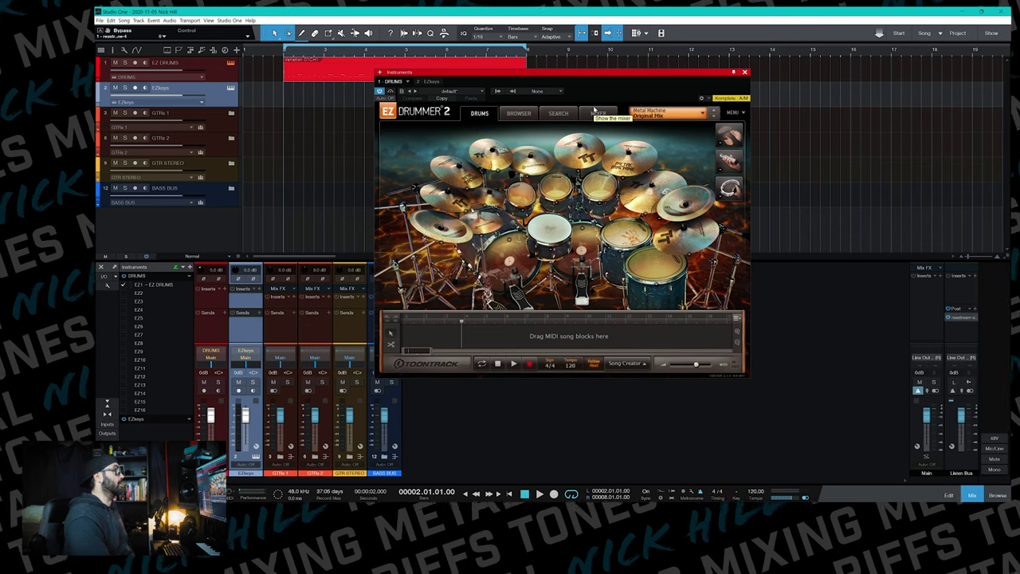
pyautogui.click(590, 121)
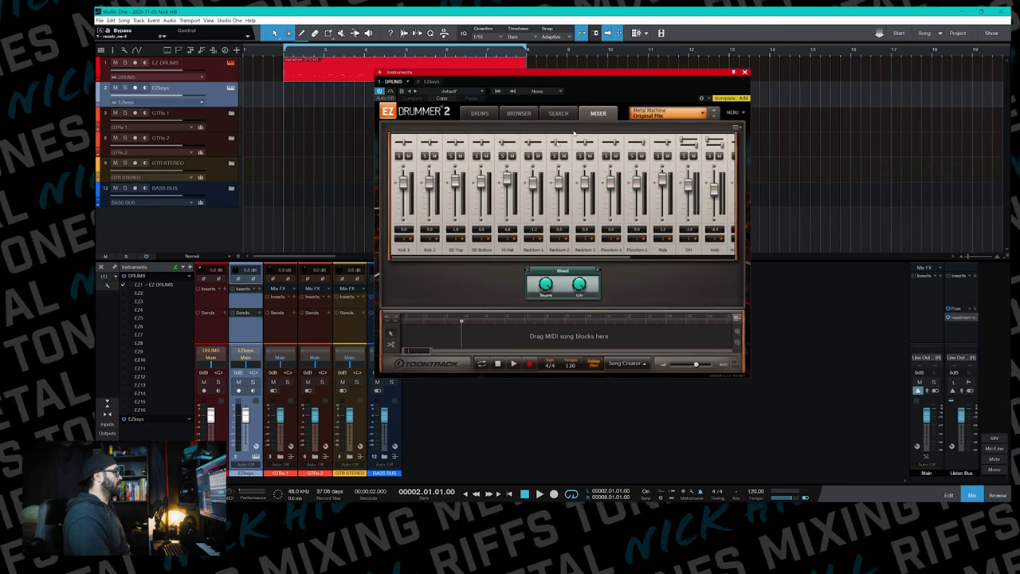
# Step: Play and stop the drums, then check the Kick channel's output choices without changing them
pyautogui.press('space')
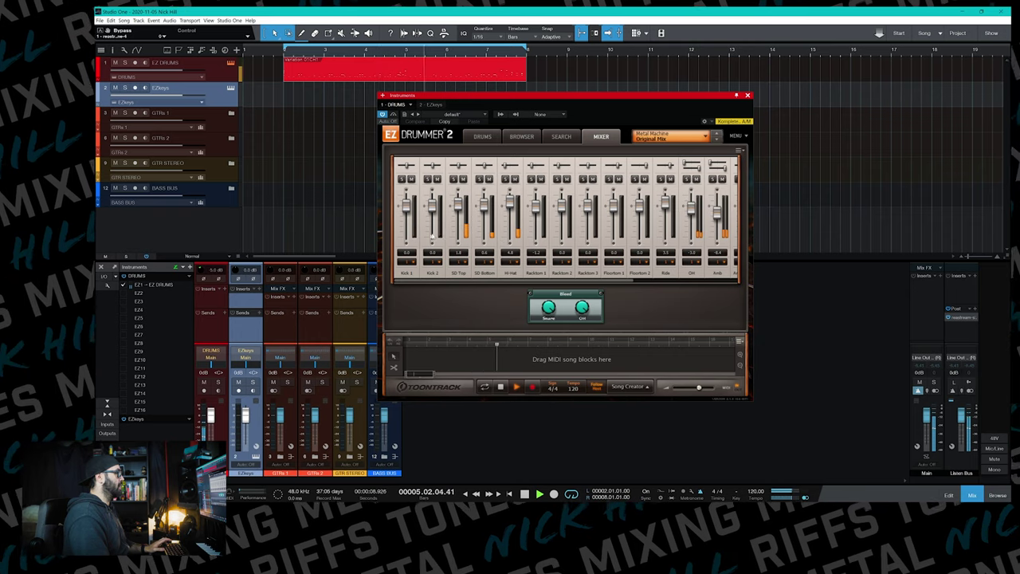
pyautogui.press('space')
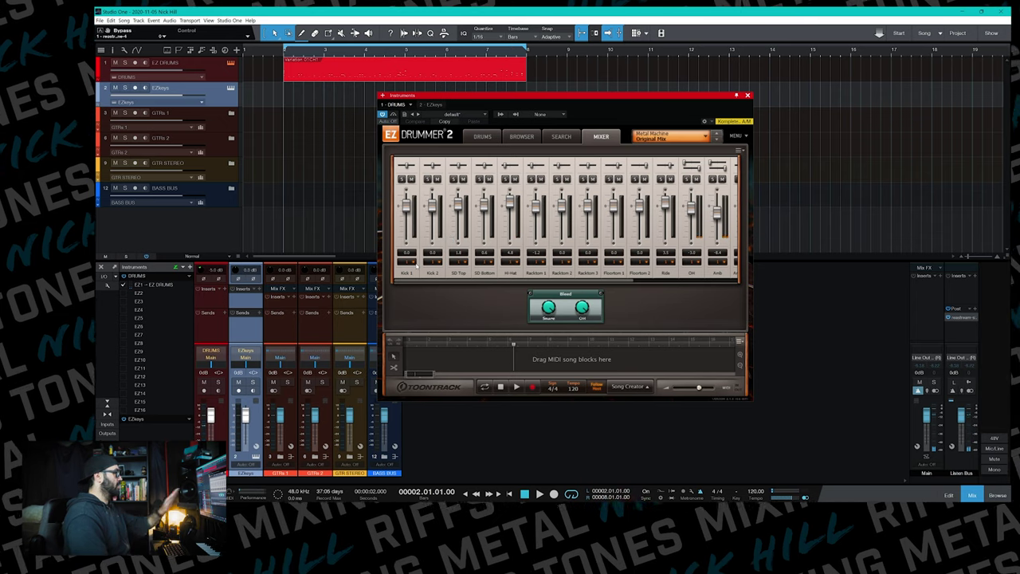
pyautogui.click(416, 263)
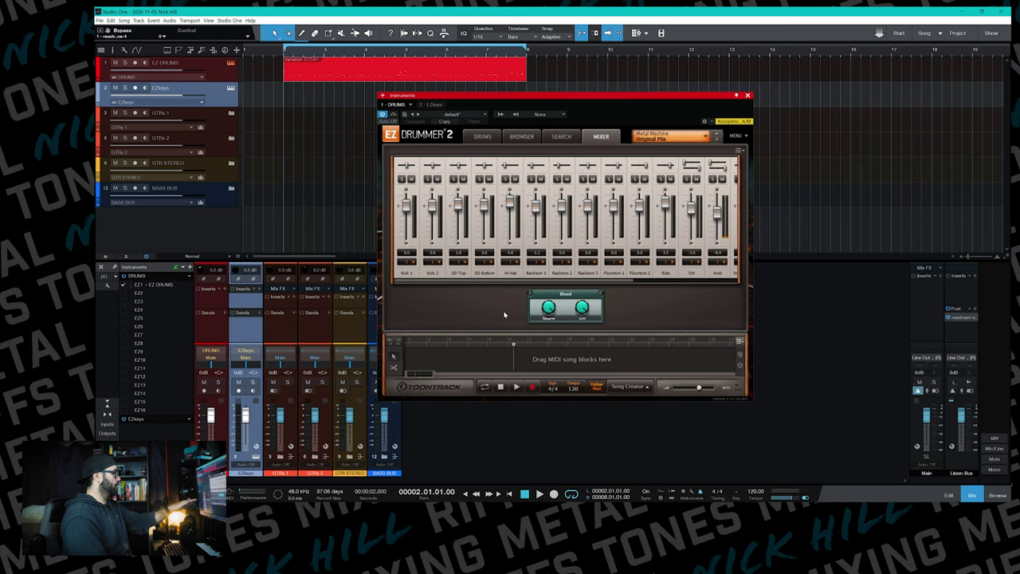
pyautogui.press('Escape')
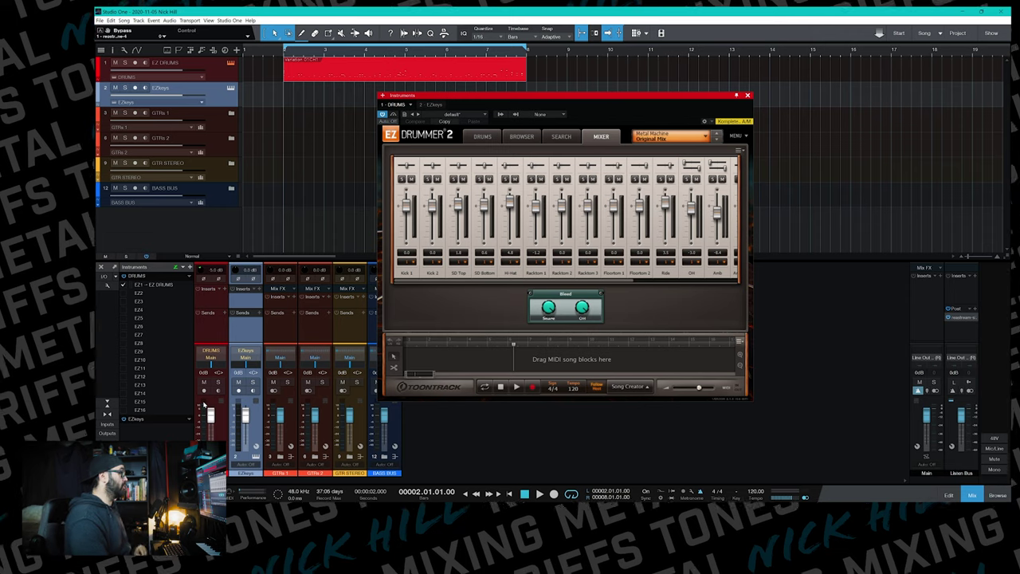
# Step: Set the Kick 1 output to Multichannel and scroll across the kit's full channel set
pyautogui.click(411, 262)
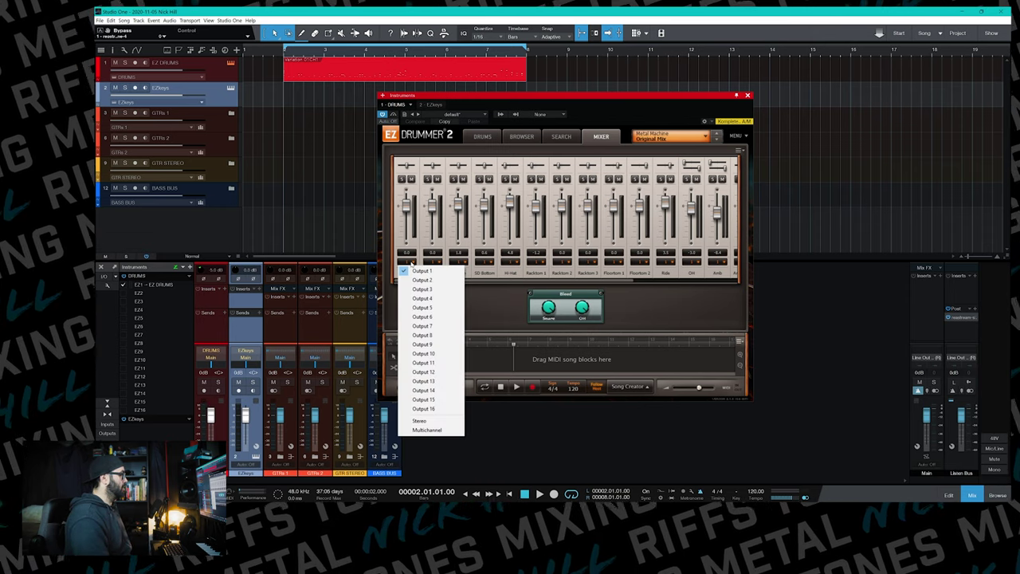
pyautogui.press('Escape')
pyautogui.click(412, 262)
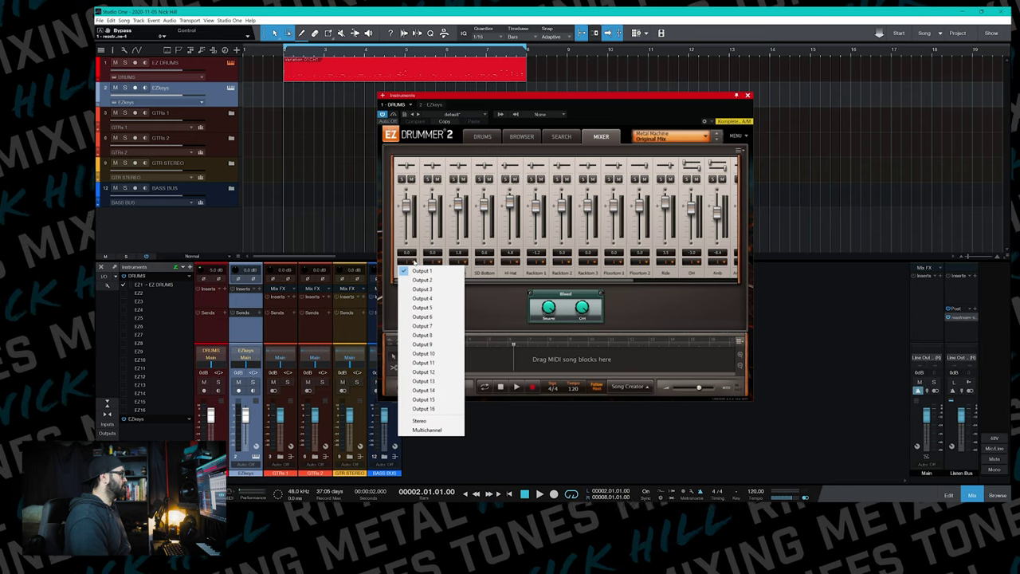
pyautogui.click(427, 431)
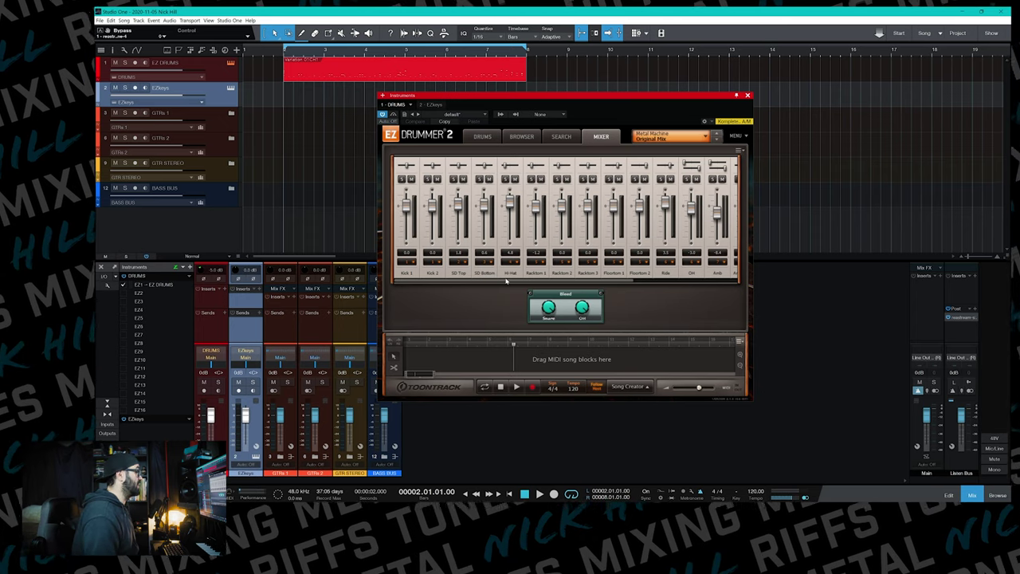
pyautogui.hscroll(2, 510, 279)
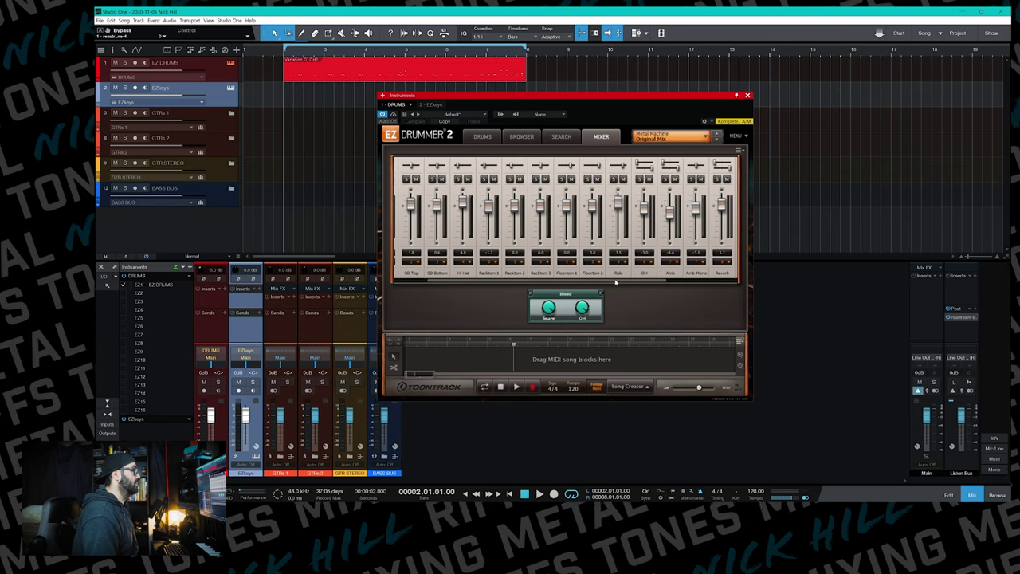
pyautogui.hscroll(1, 654, 284)
pyautogui.moveTo(655, 284); pyautogui.dragTo(517, 276)
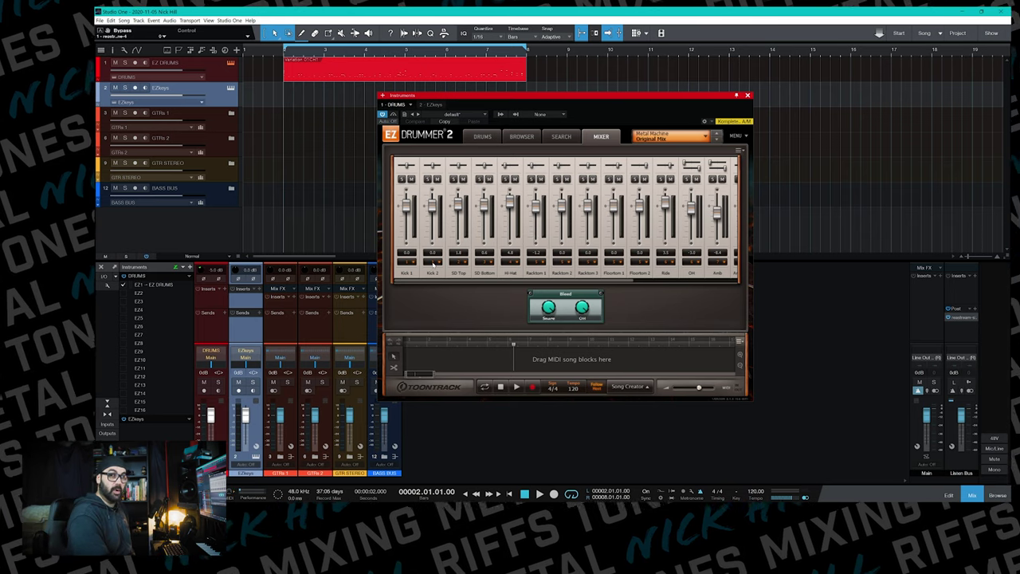
# Step: Route SD Bottom to Output 2, set Floortom 1's output, and route Floortom 2 to Output 6
pyautogui.click(490, 264)
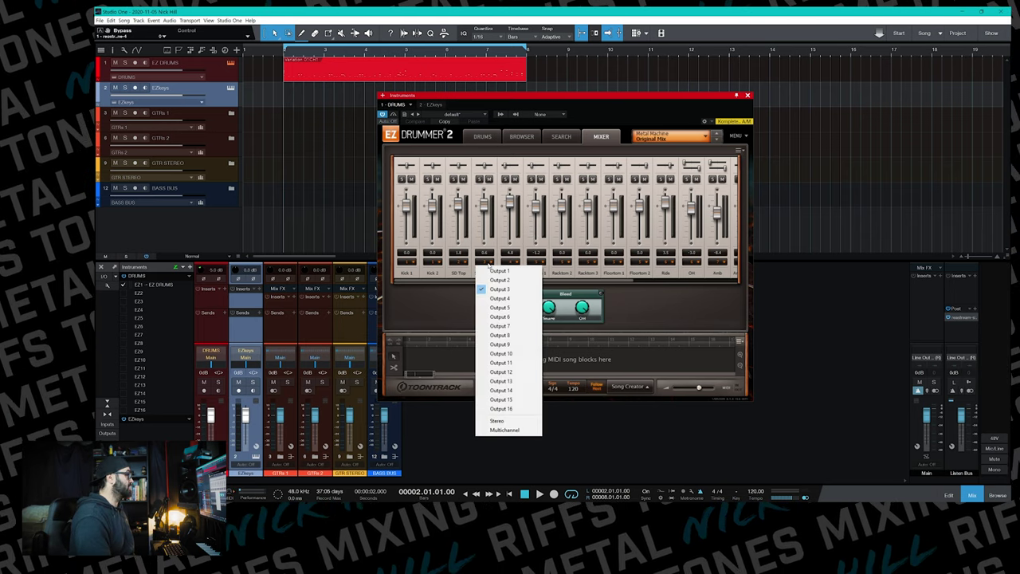
pyautogui.click(515, 280)
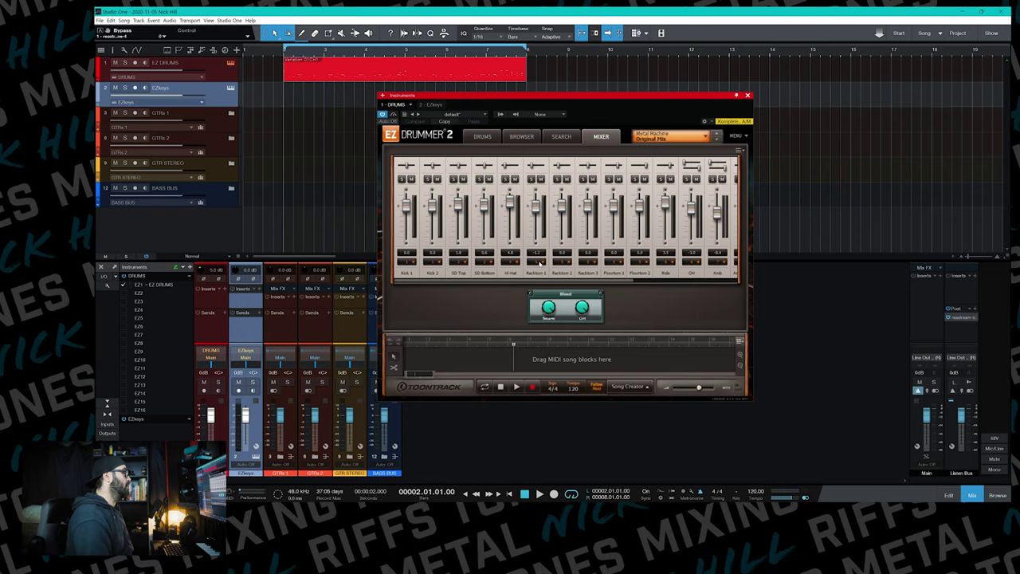
pyautogui.click(617, 263)
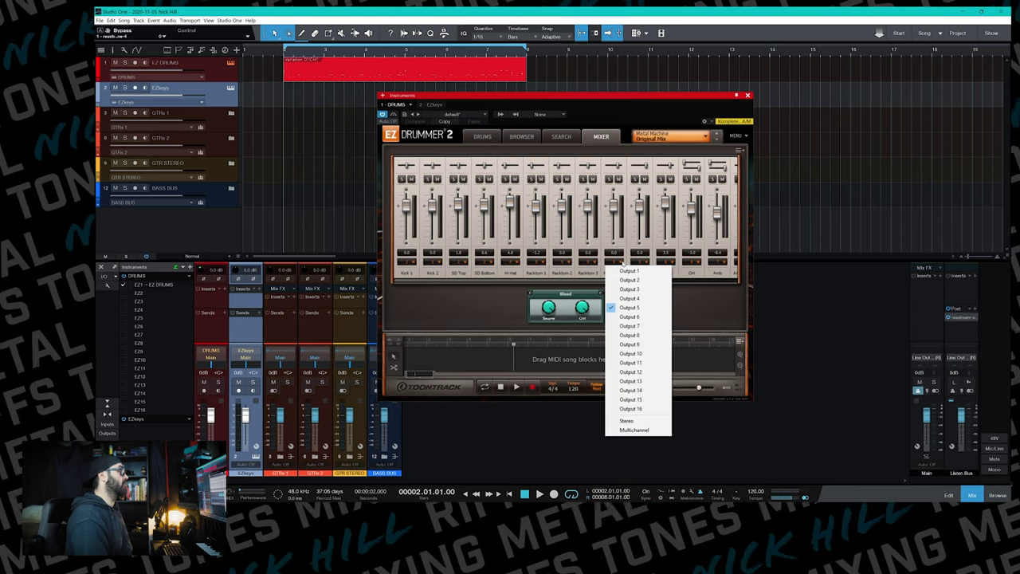
pyautogui.click(648, 317)
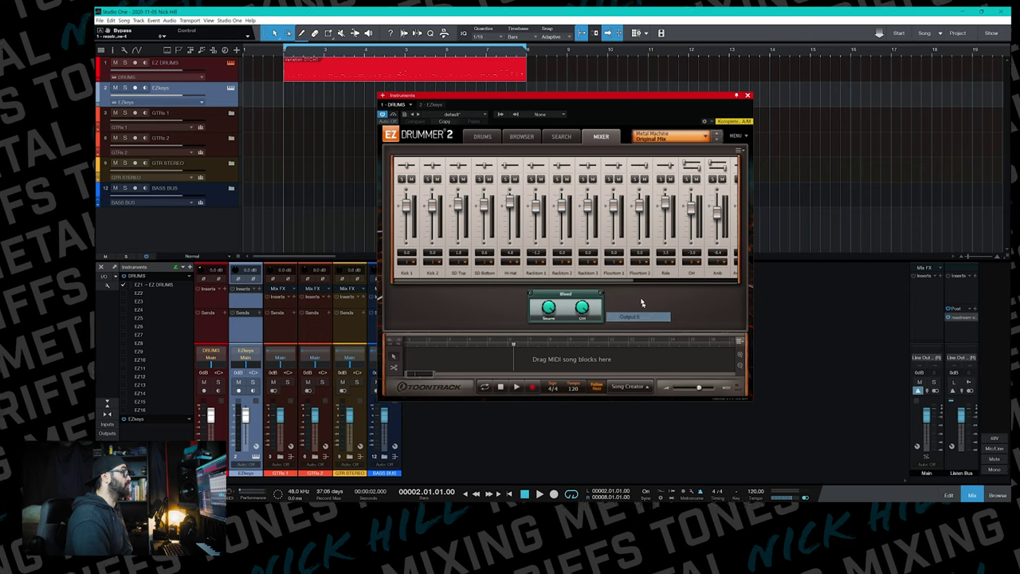
pyautogui.click(642, 264)
pyautogui.click(655, 316)
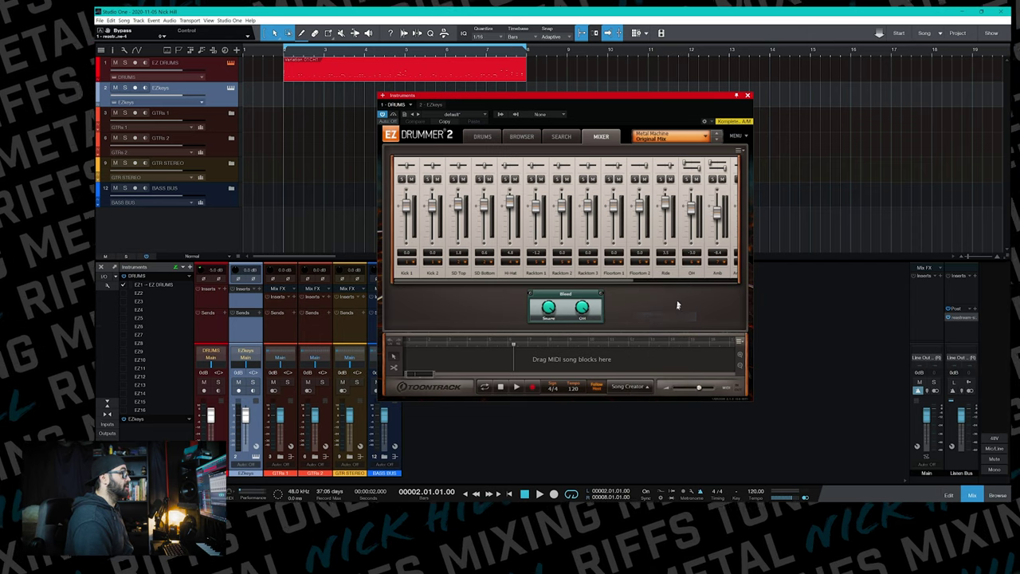
pyautogui.moveTo(624, 282); pyautogui.dragTo(649, 282)
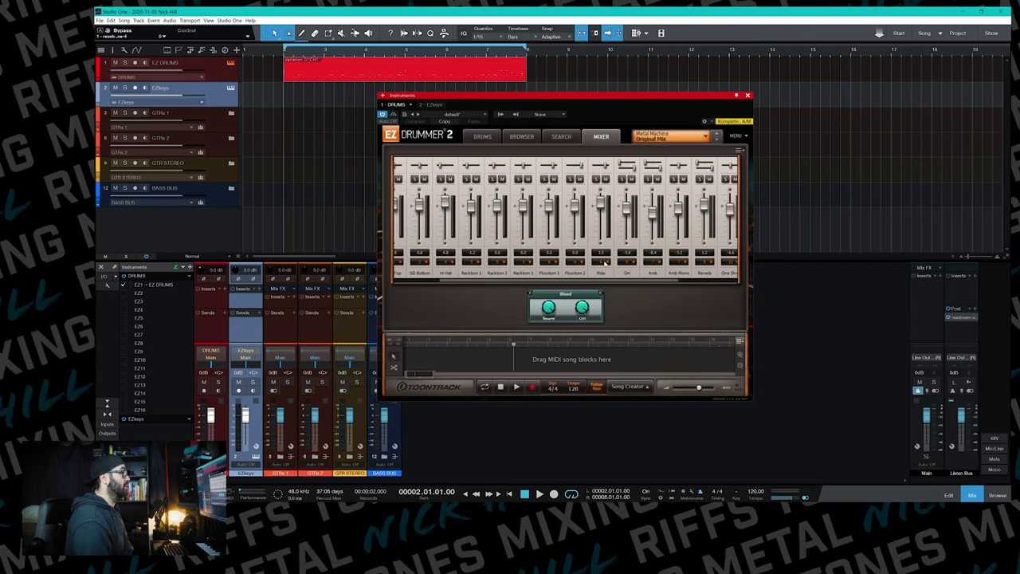
# Step: Route the next two channels to Outputs 7 and 8, and OH and Amb to Output 9
pyautogui.click(642, 263)
pyautogui.click(633, 326)
pyautogui.click(668, 263)
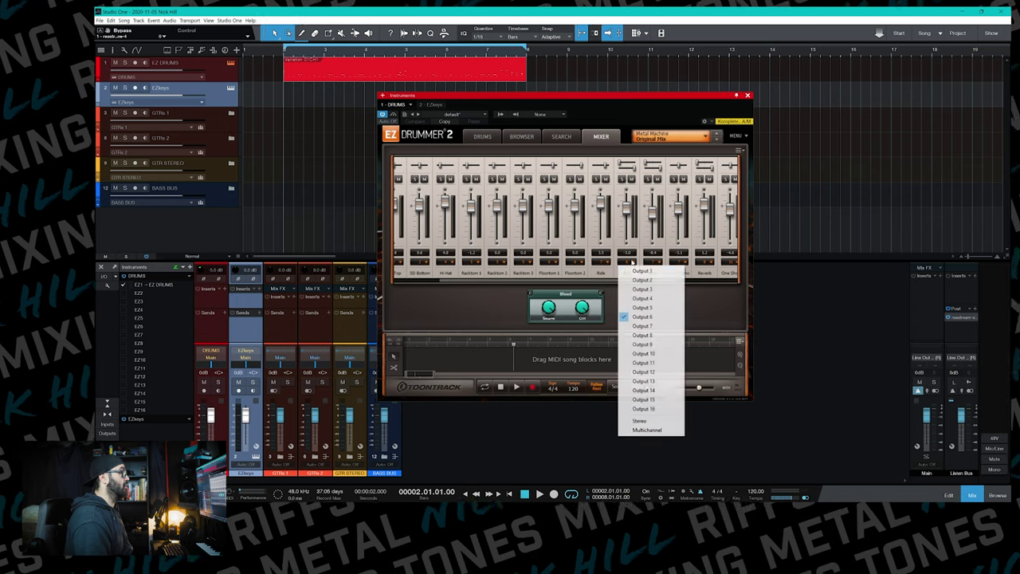
pyautogui.click(662, 336)
pyautogui.click(643, 267)
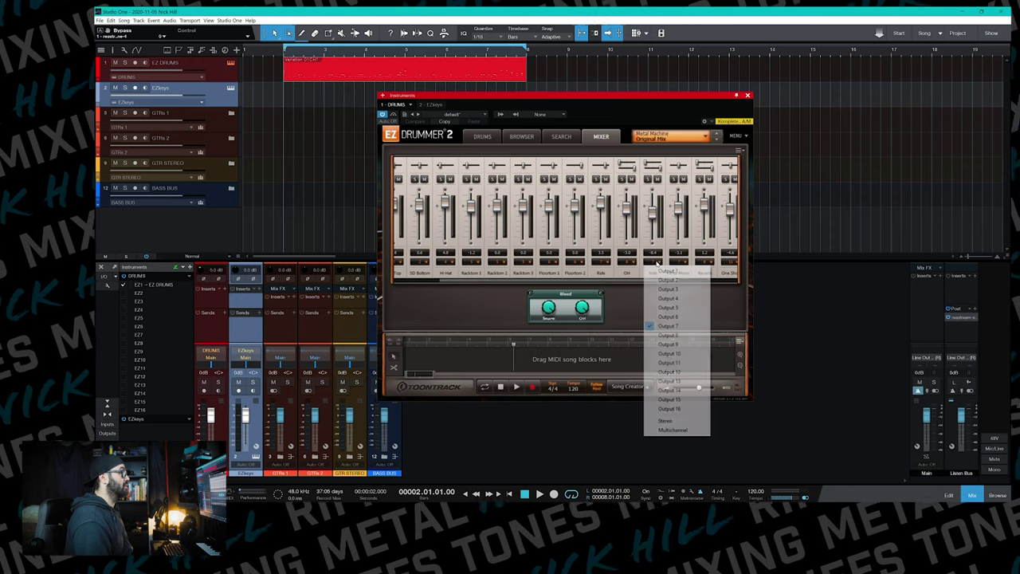
pyautogui.click(690, 344)
pyautogui.click(669, 268)
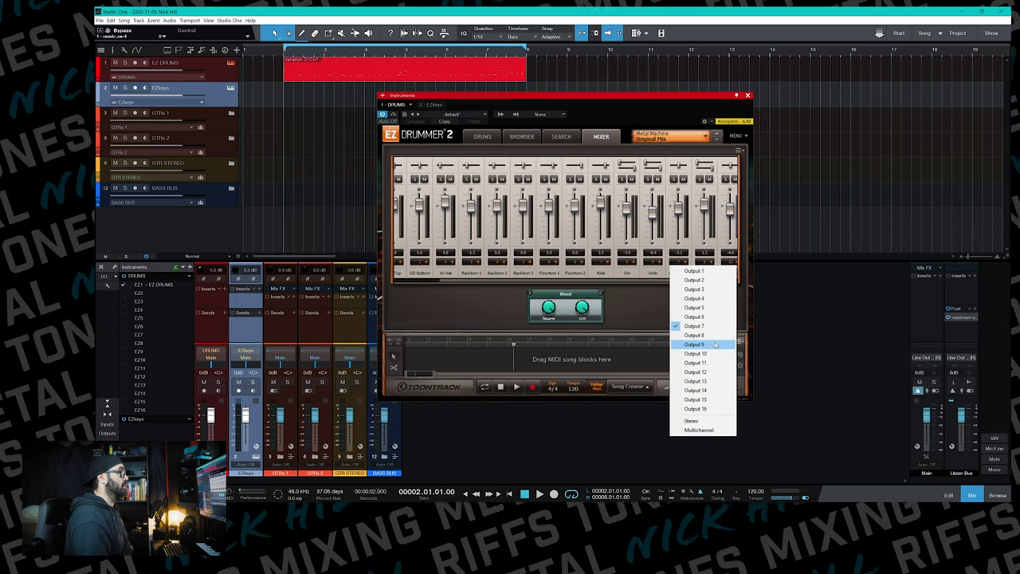
pyautogui.click(716, 344)
pyautogui.moveTo(664, 285); pyautogui.dragTo(715, 283)
# Step: Route Reverb to Output 10 and One Shot to Output 11, then scroll along the mixer
pyautogui.click(634, 268)
pyautogui.click(682, 350)
pyautogui.click(661, 262)
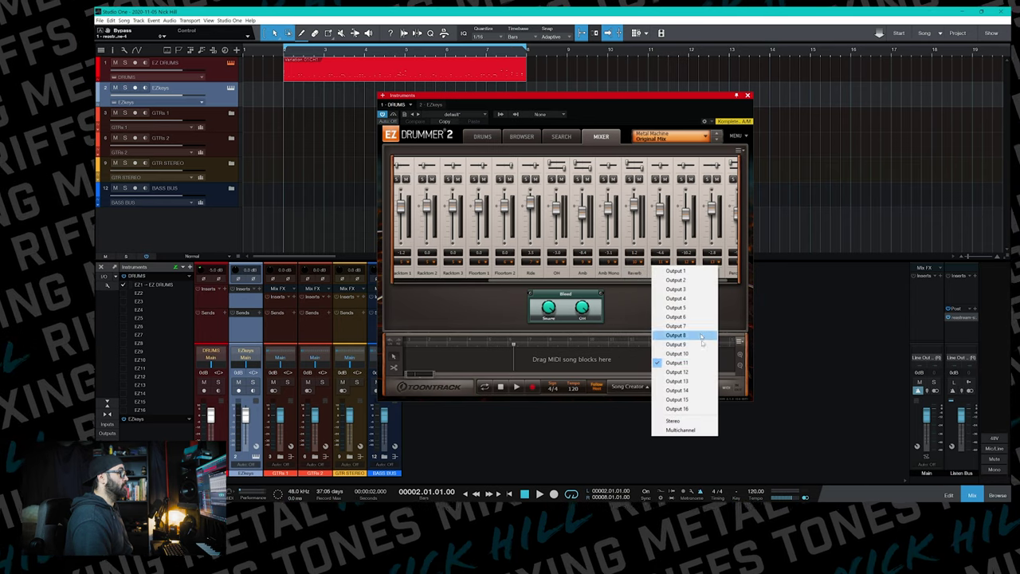
pyautogui.click(704, 364)
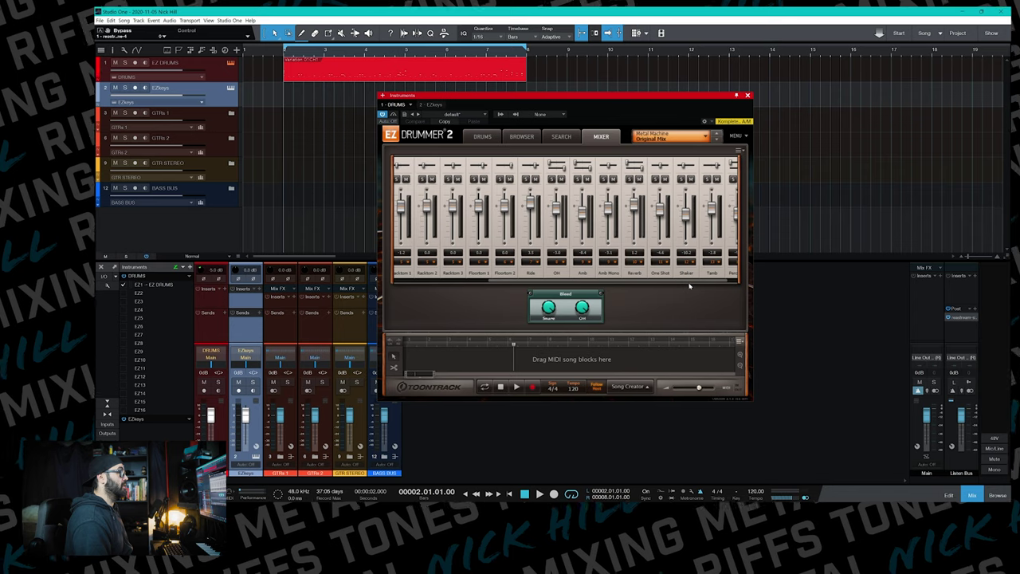
pyautogui.moveTo(716, 284); pyautogui.dragTo(737, 280)
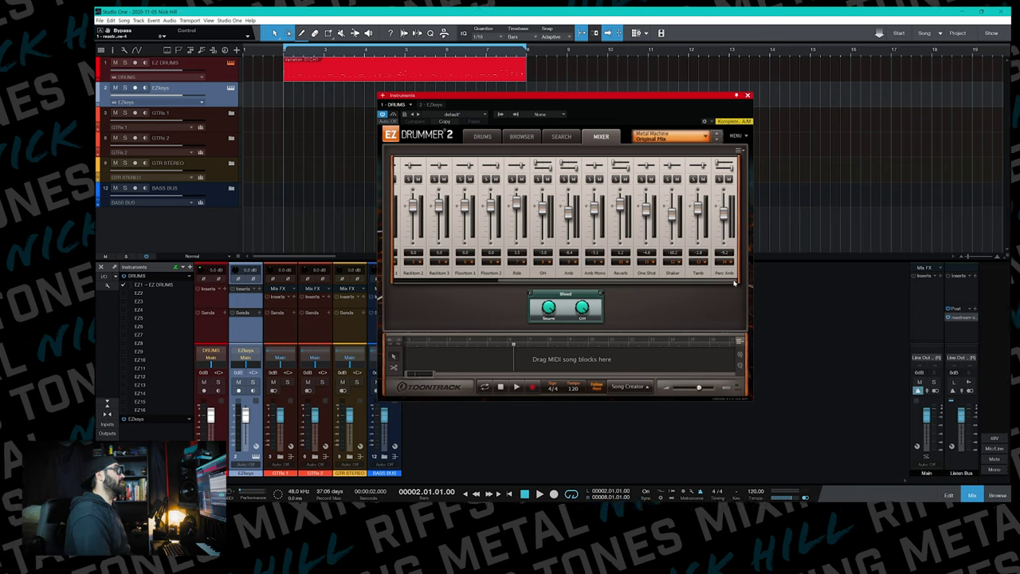
pyautogui.moveTo(734, 281); pyautogui.dragTo(704, 288)
pyautogui.hscroll(2, 690, 289)
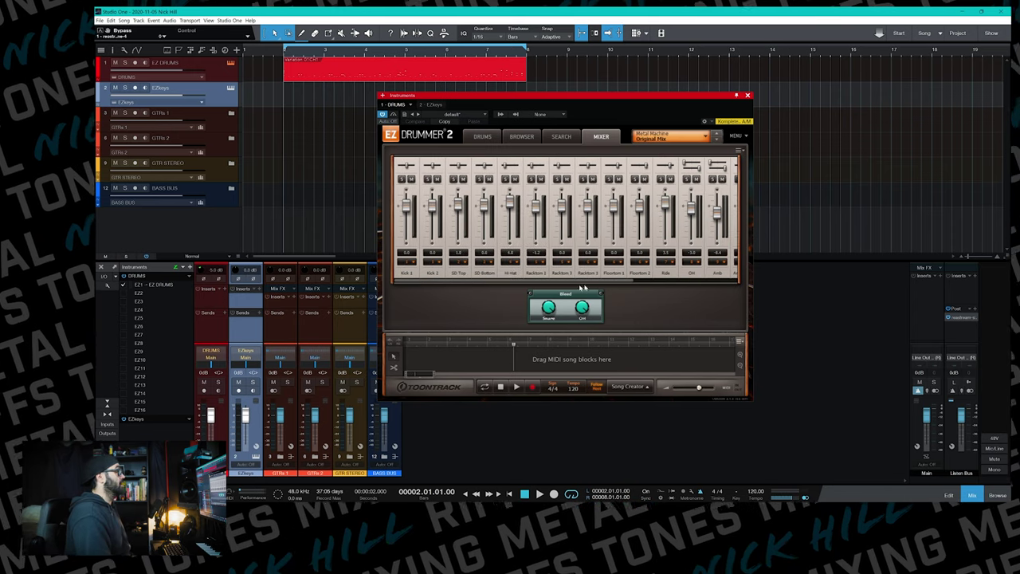
pyautogui.hscroll(-3, 690, 288)
pyautogui.hscroll(2, 690, 287)
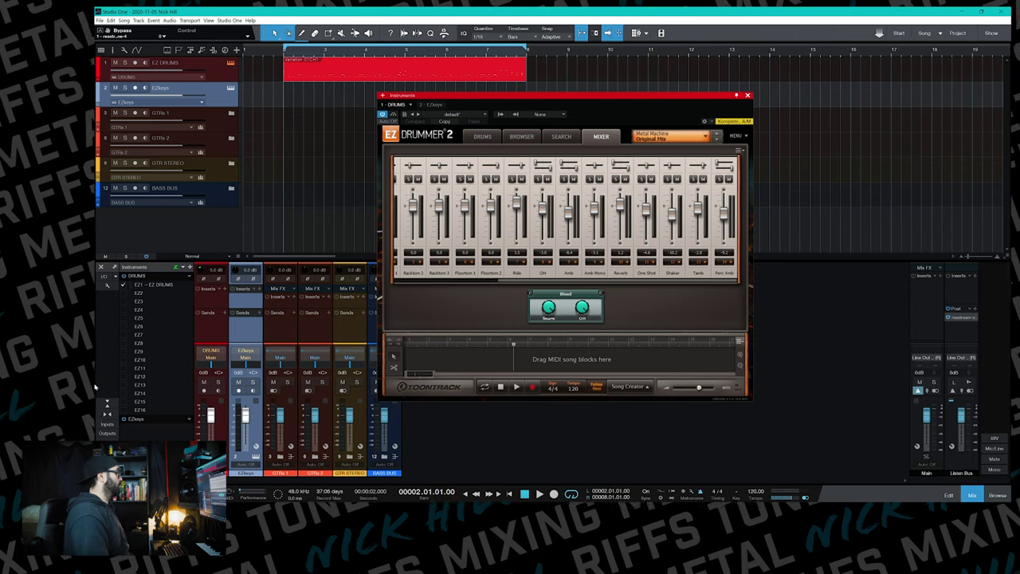
# Step: Enable EZ Drummer outputs EZ2 through EZ9 as separate mixer channels
pyautogui.click(749, 95)
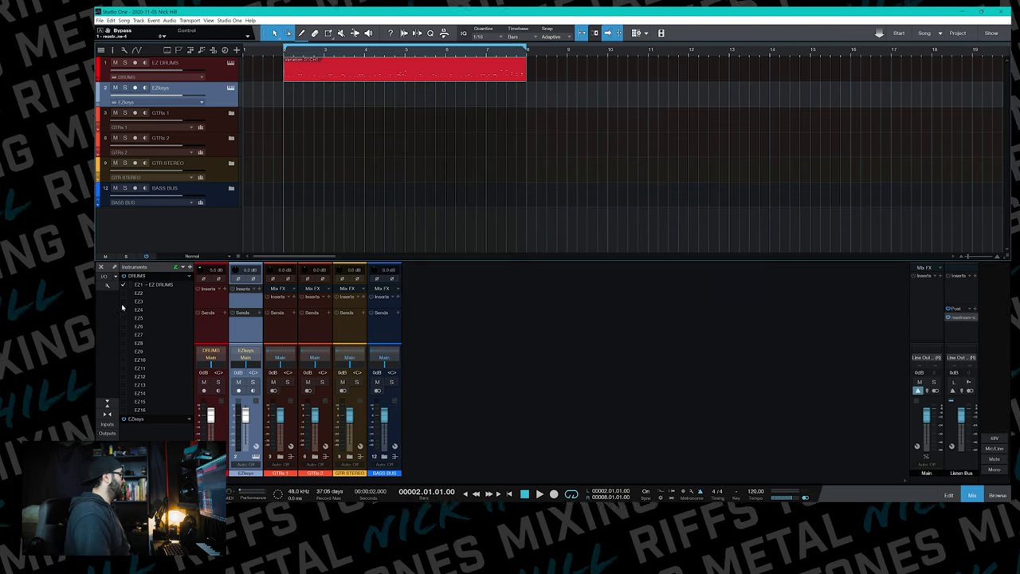
pyautogui.click(123, 292)
pyautogui.click(122, 301)
pyautogui.click(123, 310)
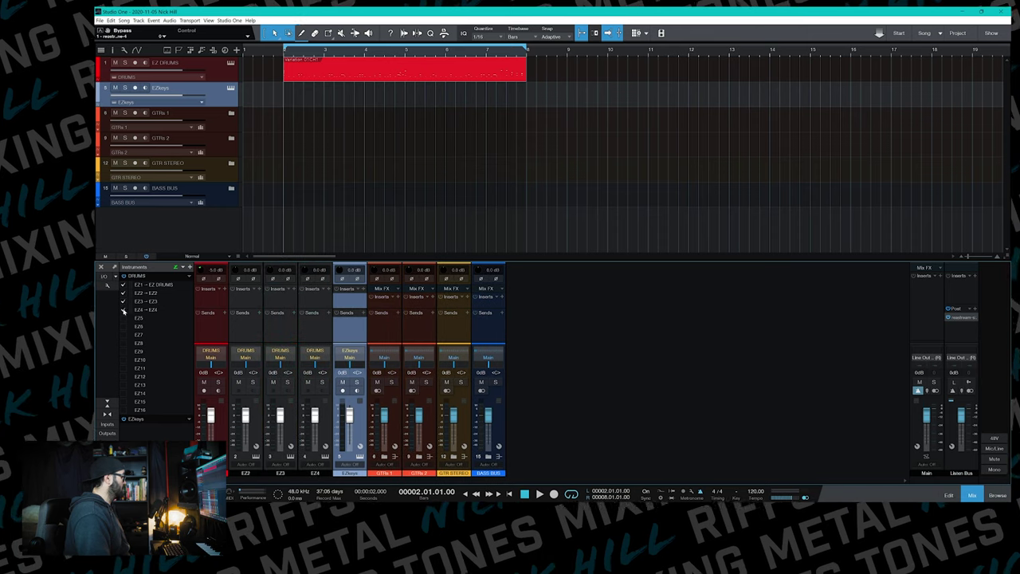
pyautogui.click(123, 318)
pyautogui.click(123, 326)
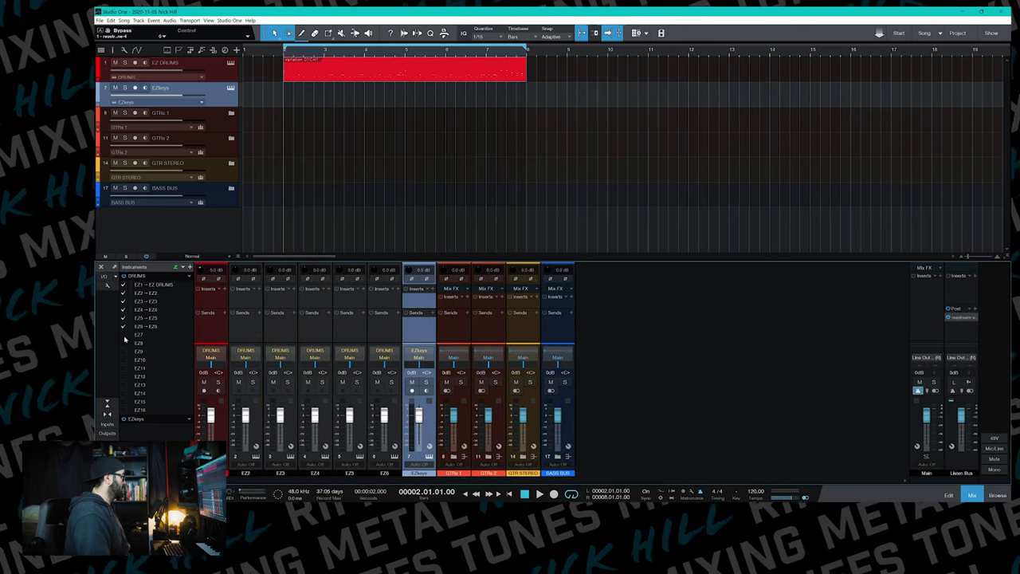
pyautogui.click(123, 335)
pyautogui.click(123, 343)
pyautogui.click(122, 352)
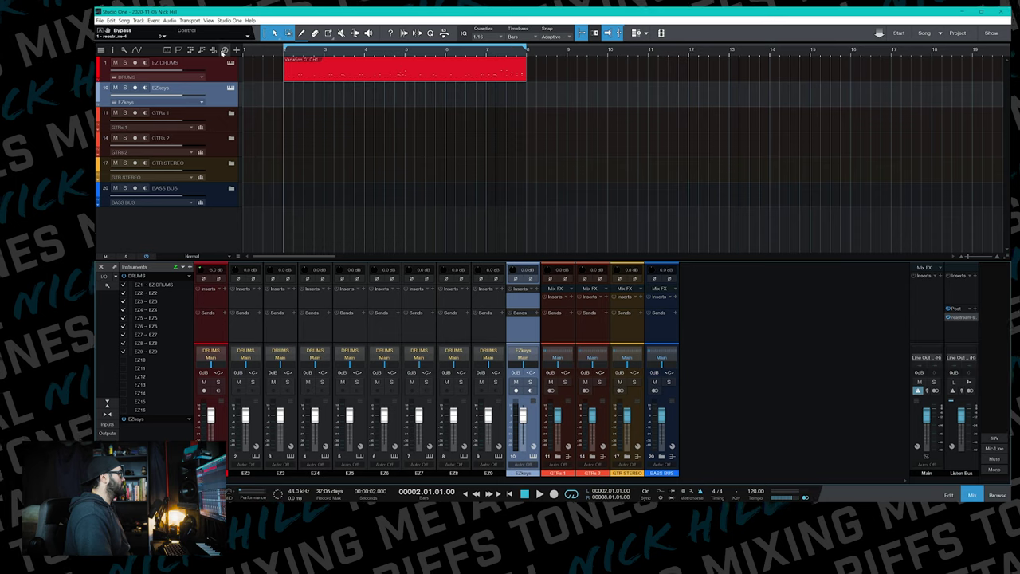
# Step: Check EZ Drummer 2's mixer in its instrument window, then close and reopen it
pyautogui.click(230, 63)
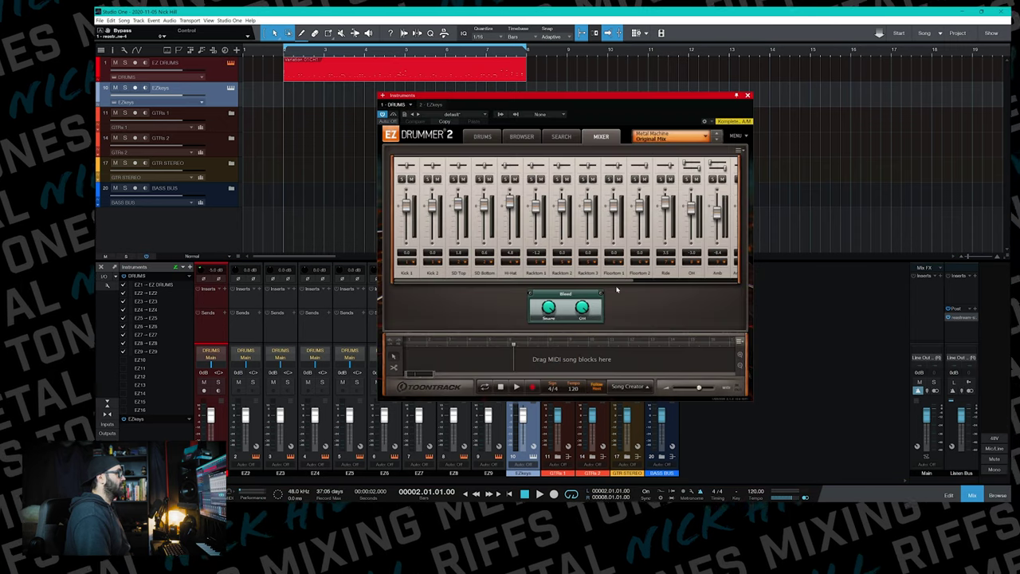
pyautogui.moveTo(621, 284); pyautogui.dragTo(743, 111)
pyautogui.click(749, 95)
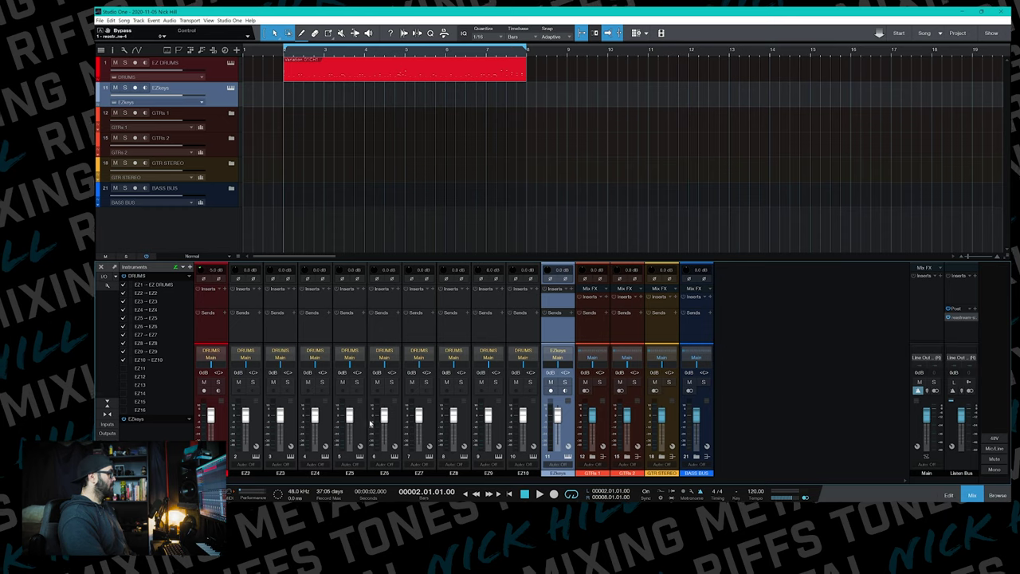
pyautogui.click(230, 63)
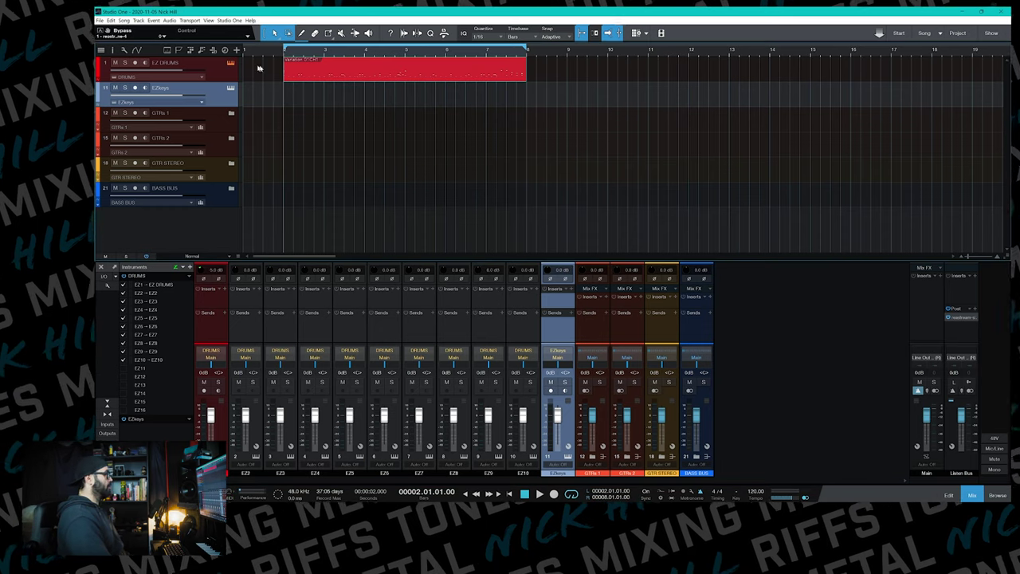
# Step: Audition the drums by starting and stopping playback
pyautogui.moveTo(558, 93); pyautogui.dragTo(398, 31)
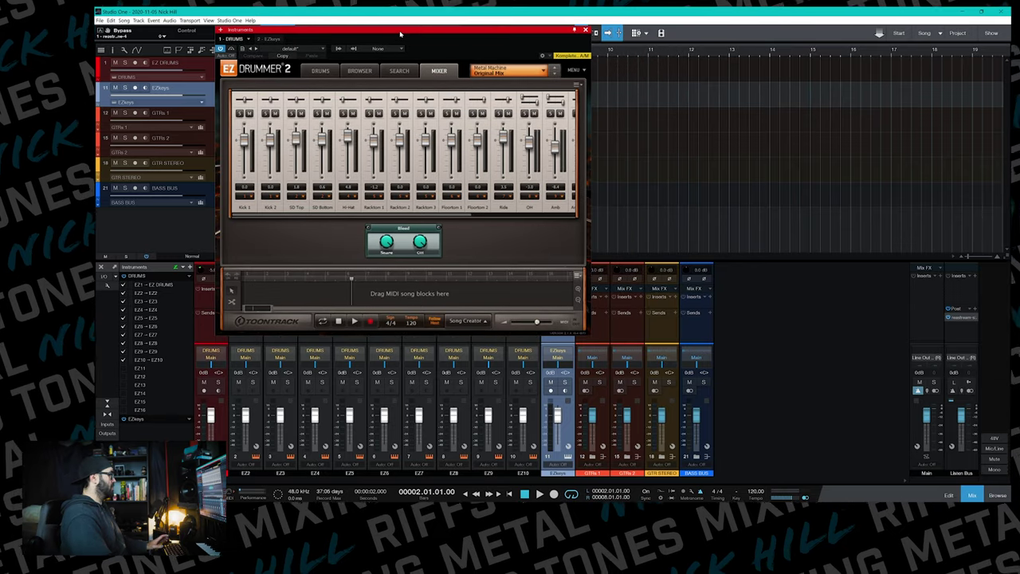
pyautogui.press('space')
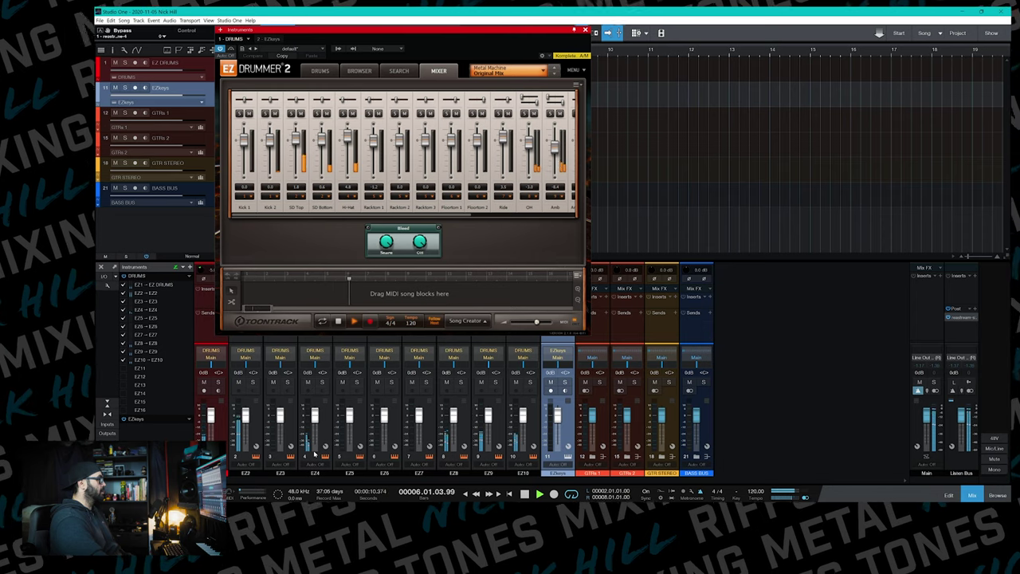
pyautogui.press('space')
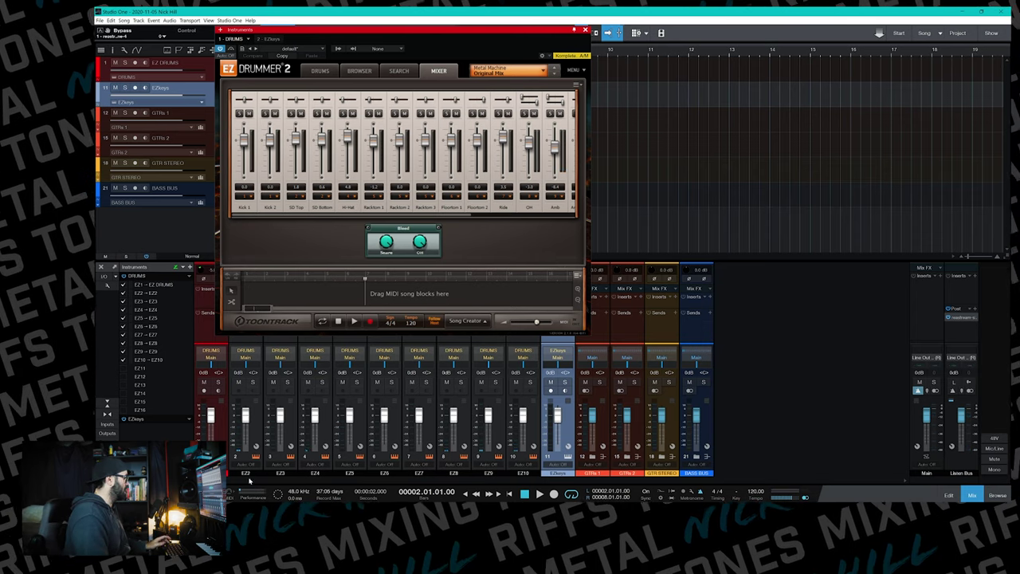
# Step: Rename the first two drum output channels KICK and SNARE
pyautogui.press('Up')
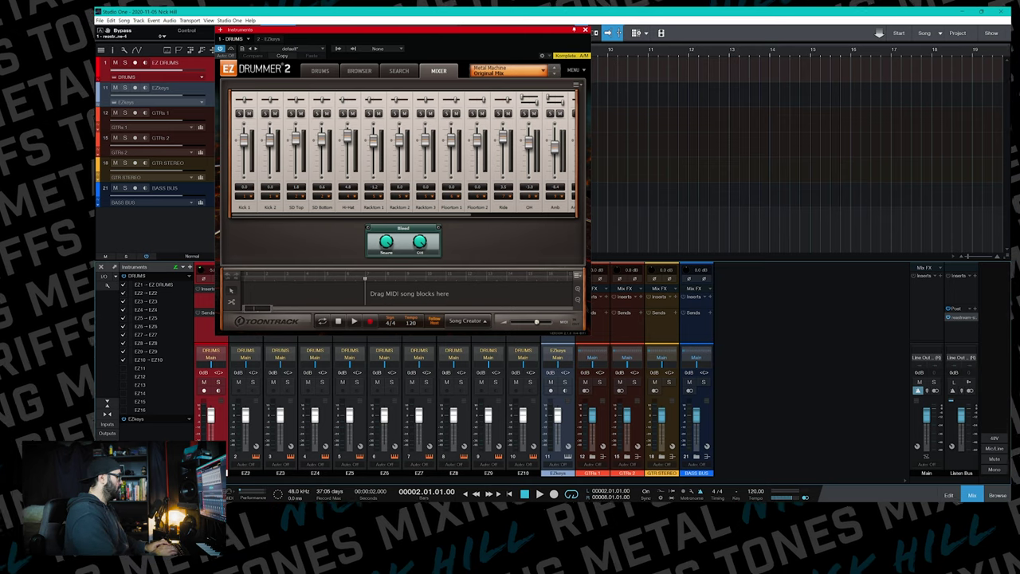
pyautogui.doubleClick(246, 472)
pyautogui.write('KICK')
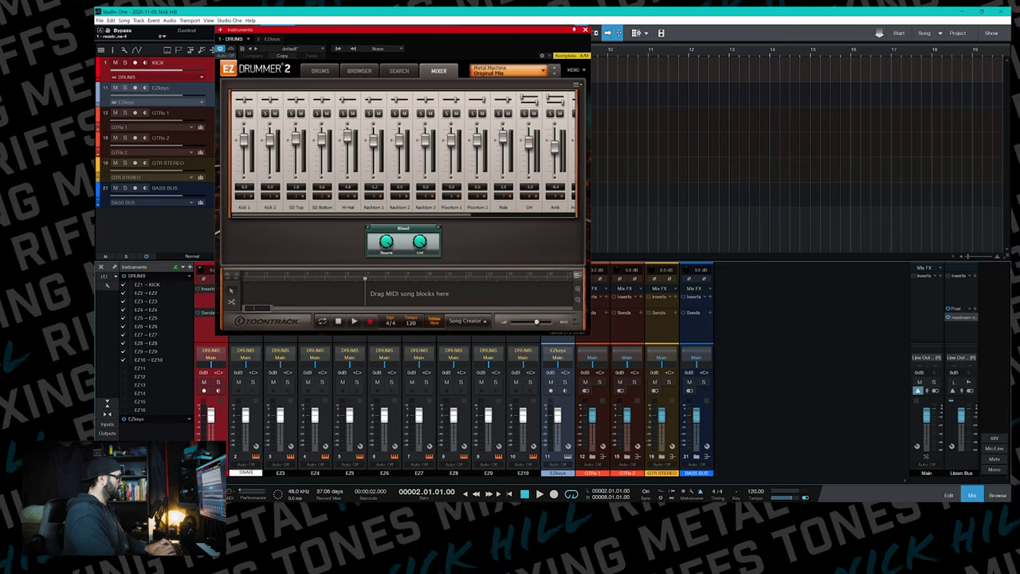
pyautogui.press('Tab')
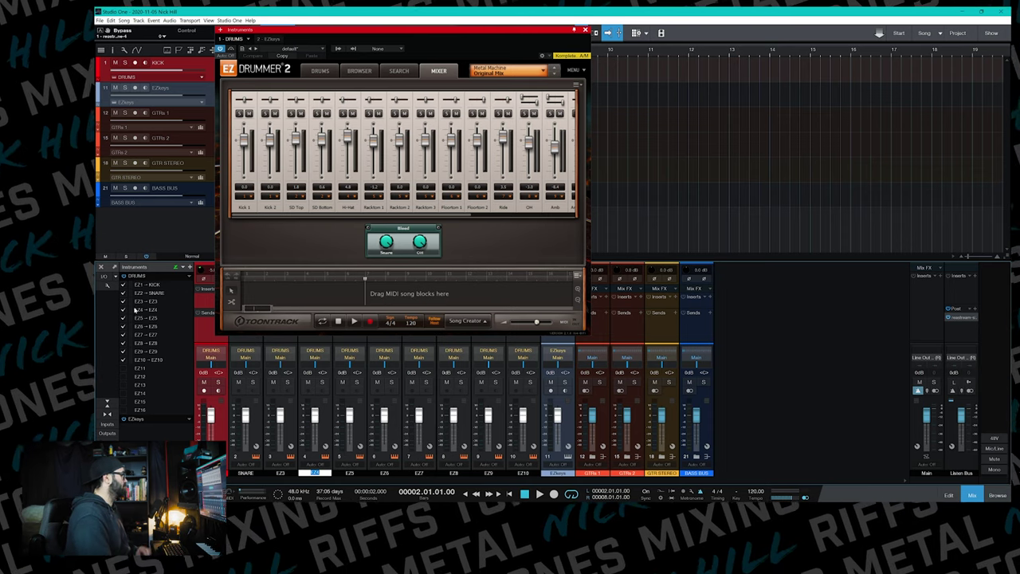
# Step: Route EZ Drummer's Hi-Hat to Output 3 and reassign Racktoms 1–3 outputs
pyautogui.click(353, 203)
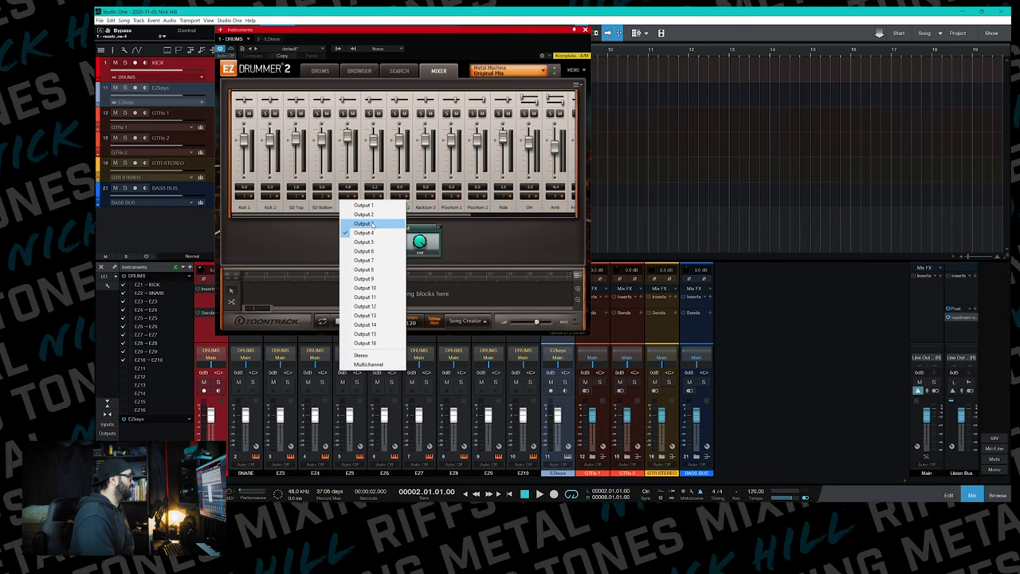
pyautogui.click(373, 224)
pyautogui.click(377, 201)
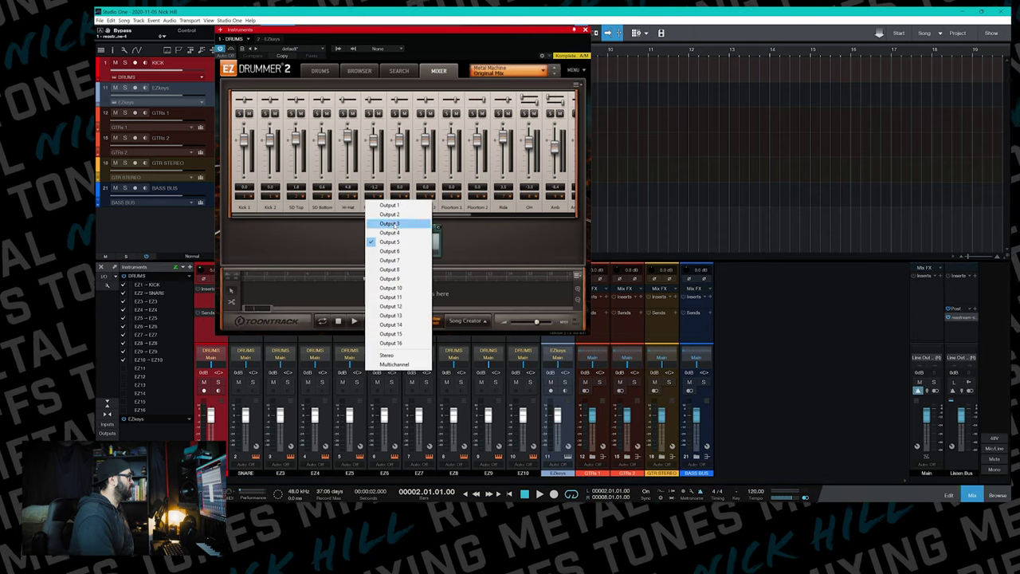
pyautogui.click(390, 223)
pyautogui.click(399, 201)
pyautogui.click(415, 233)
pyautogui.click(422, 201)
pyautogui.click(434, 234)
# Step: Route Floortom 1 to Output 5 and reassign Floortom 2, Ride and OH outputs
pyautogui.click(458, 201)
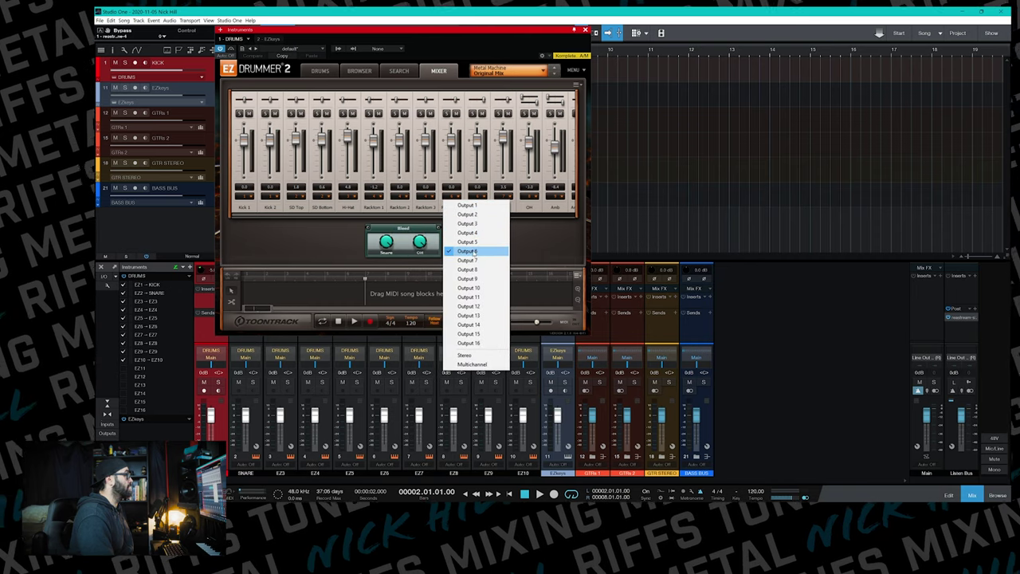
pyautogui.click(469, 241)
pyautogui.click(483, 201)
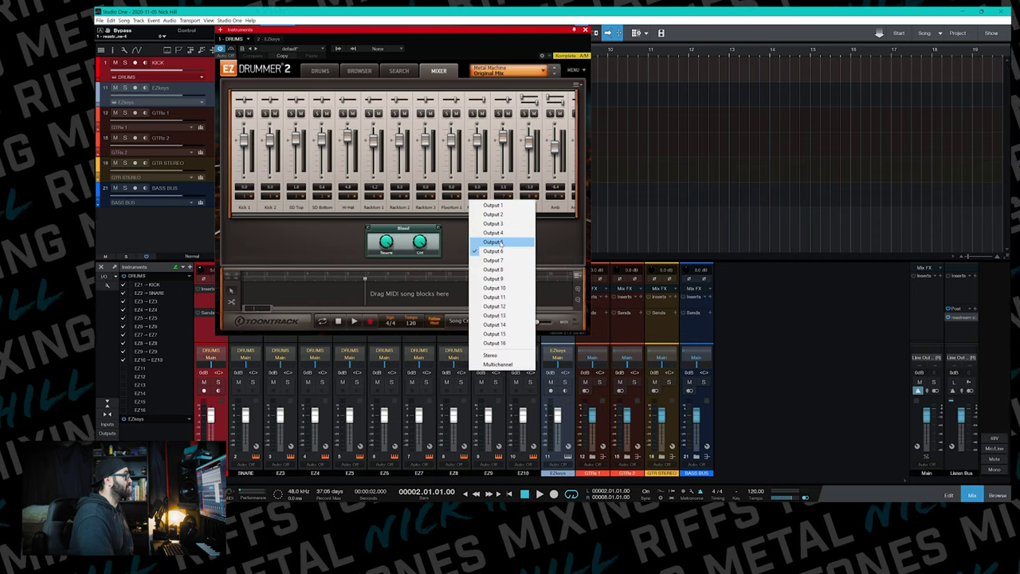
pyautogui.click(494, 242)
pyautogui.click(510, 201)
pyautogui.click(533, 242)
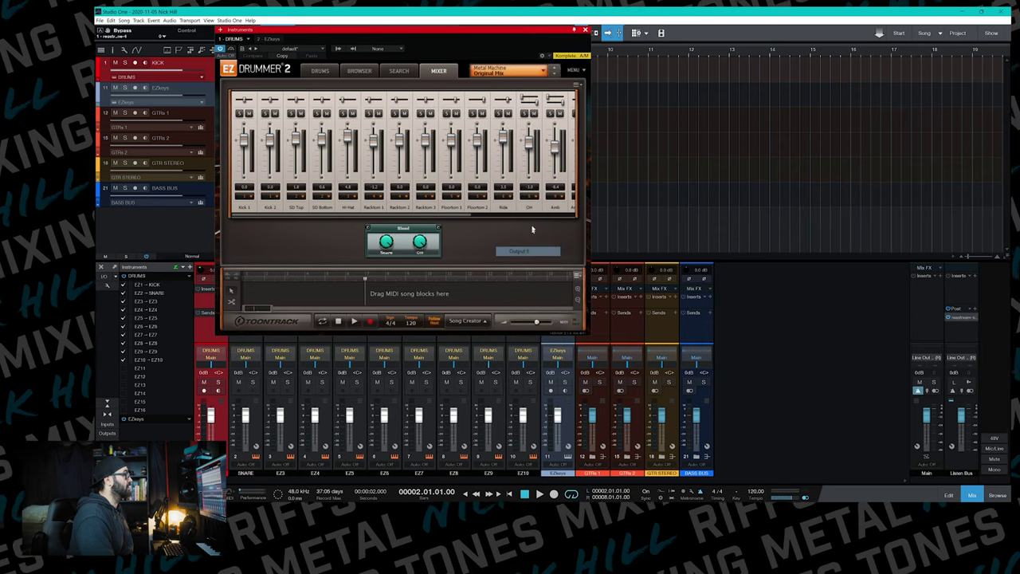
pyautogui.click(532, 200)
pyautogui.click(534, 261)
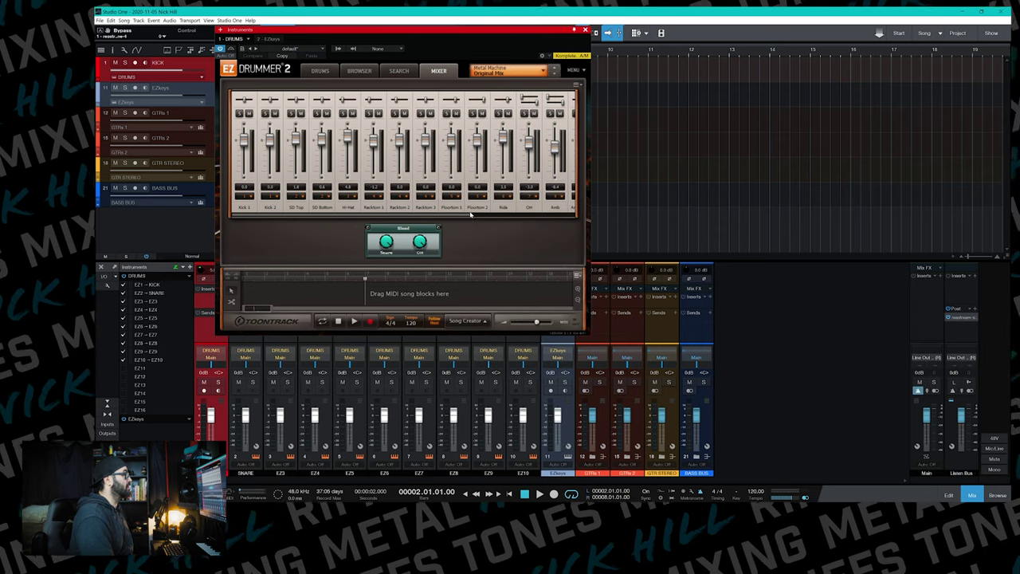
# Step: Reassign the outputs of the Amb, Amb Mono and Reverb channels
pyautogui.hscroll(2, 471, 214)
pyautogui.click(492, 199)
pyautogui.click(524, 271)
pyautogui.click(522, 201)
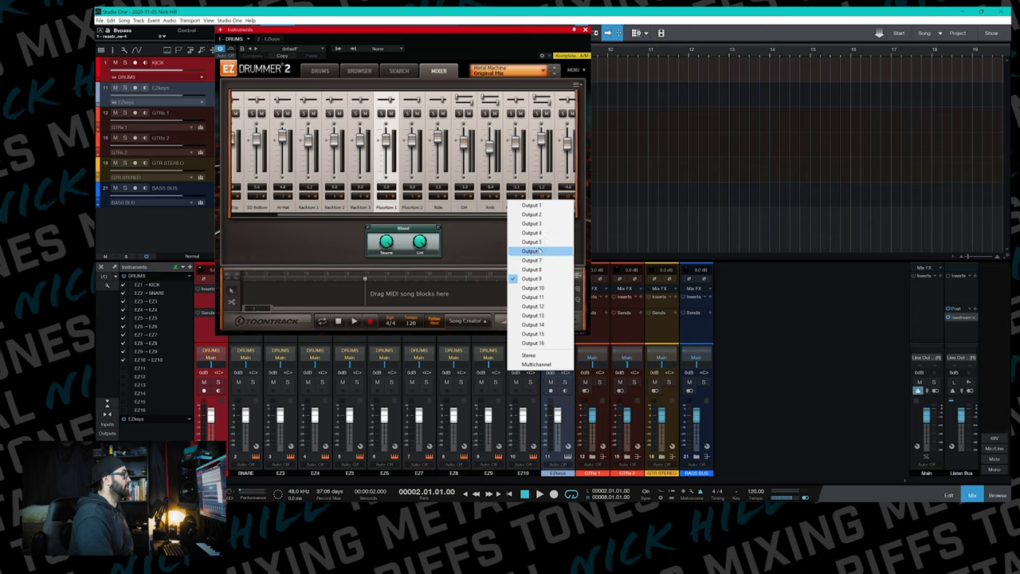
pyautogui.click(532, 270)
pyautogui.click(545, 201)
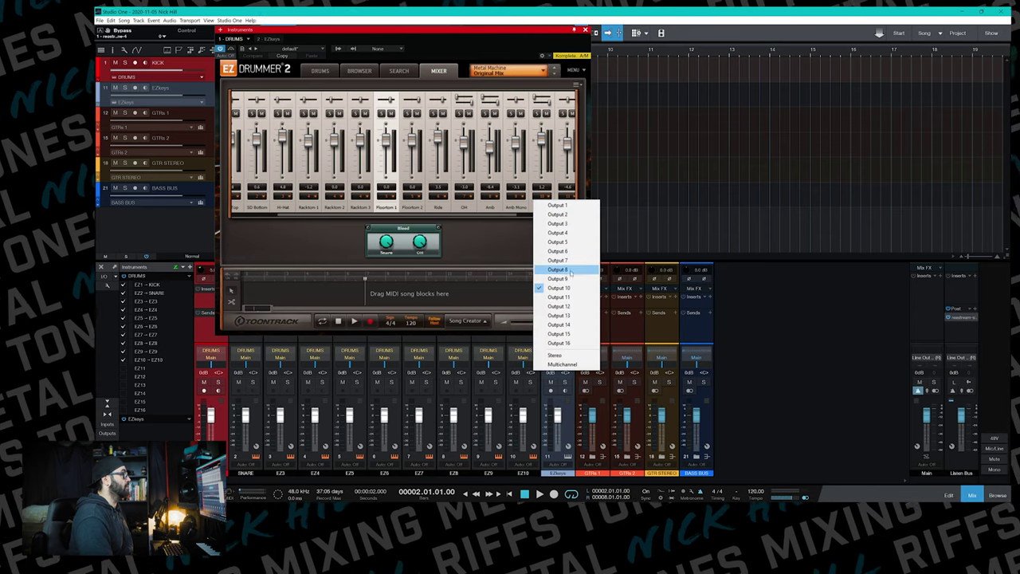
pyautogui.click(564, 262)
# Step: Reassign One Shot, Tamb and Perc Amb outputs, routing Shaker to Output 11
pyautogui.hscroll(2, 536, 215)
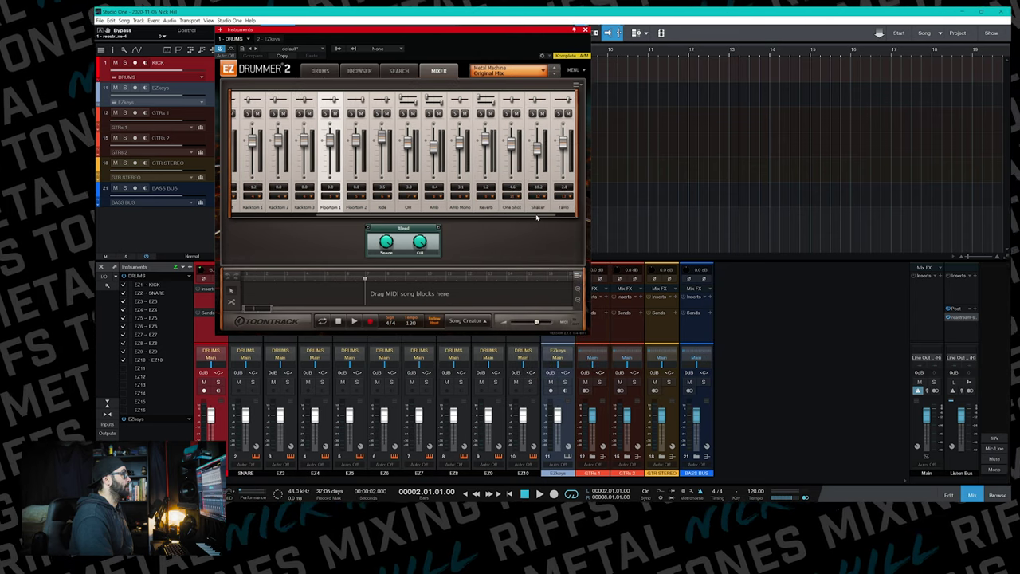
pyautogui.click(514, 197)
pyautogui.click(538, 288)
pyautogui.click(544, 197)
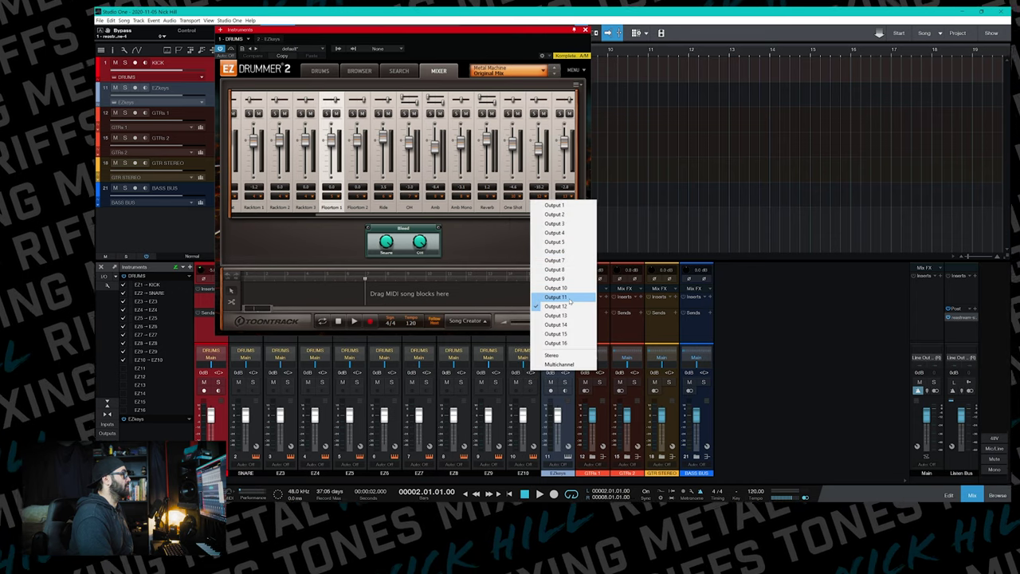
pyautogui.click(571, 299)
pyautogui.hscroll(1, 538, 223)
pyautogui.click(539, 197)
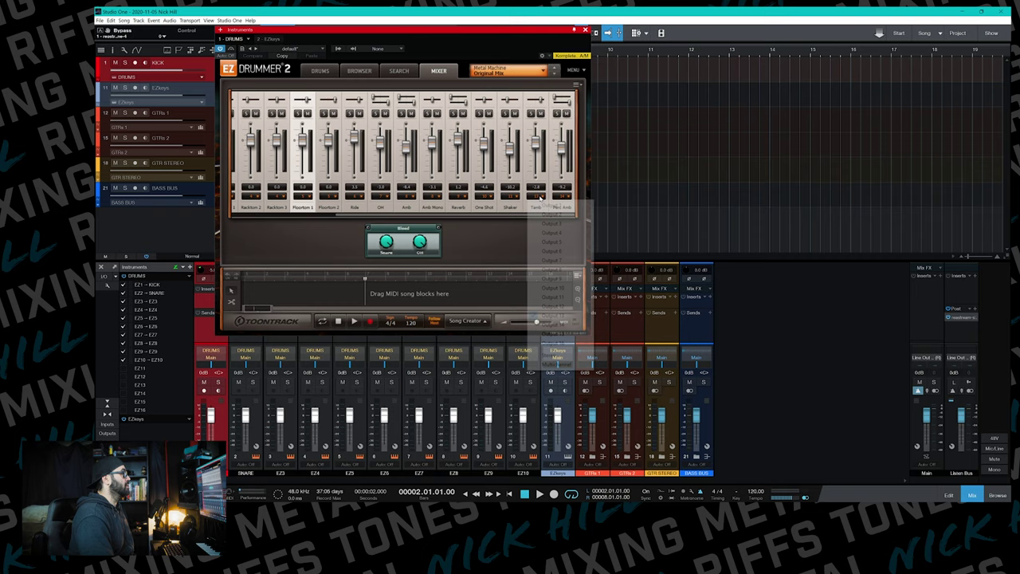
pyautogui.click(571, 306)
pyautogui.click(566, 198)
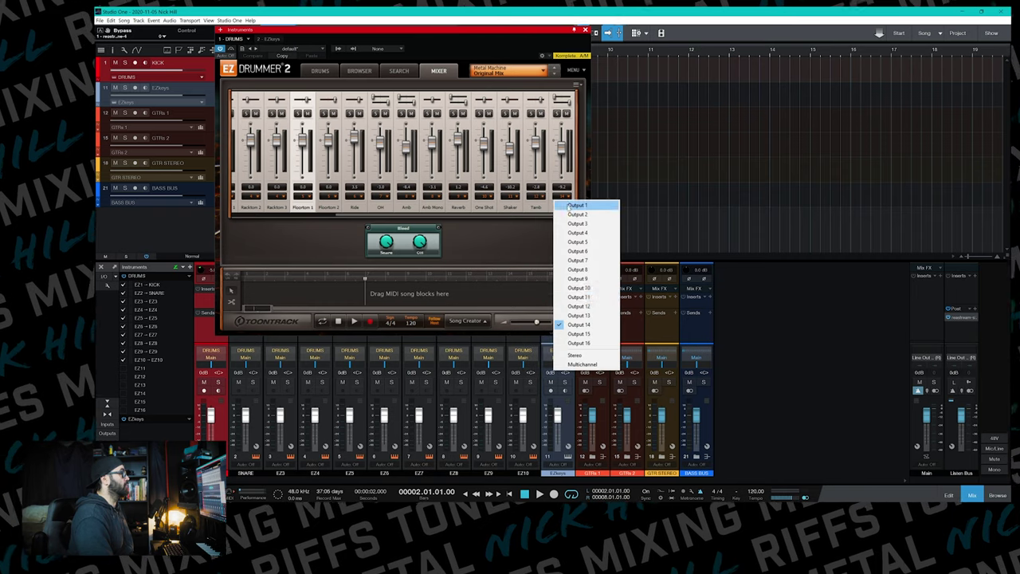
pyautogui.click(576, 315)
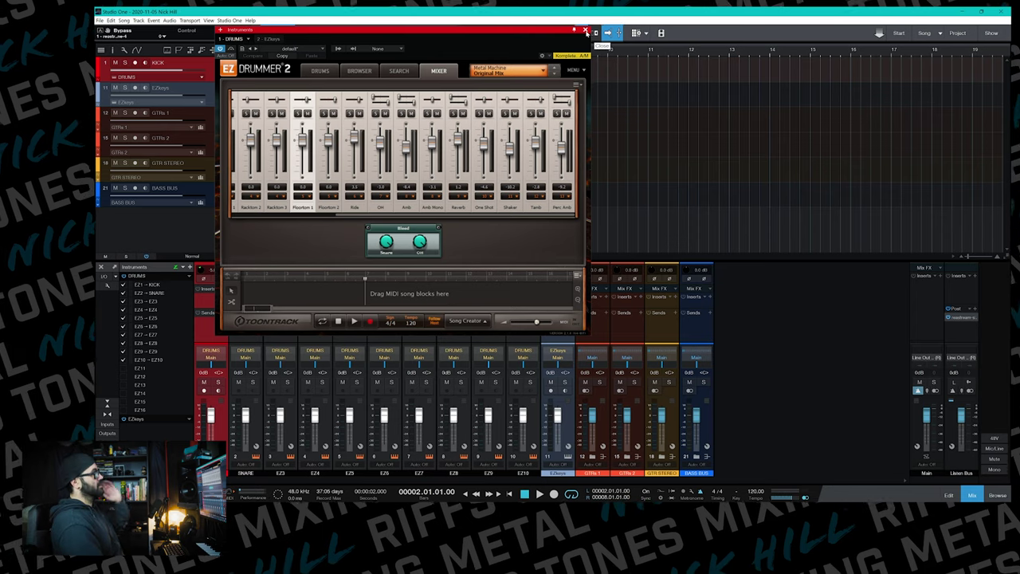
# Step: Remove the unused EZ10 drum output channel and reopen EZ Drummer
pyautogui.click(586, 32)
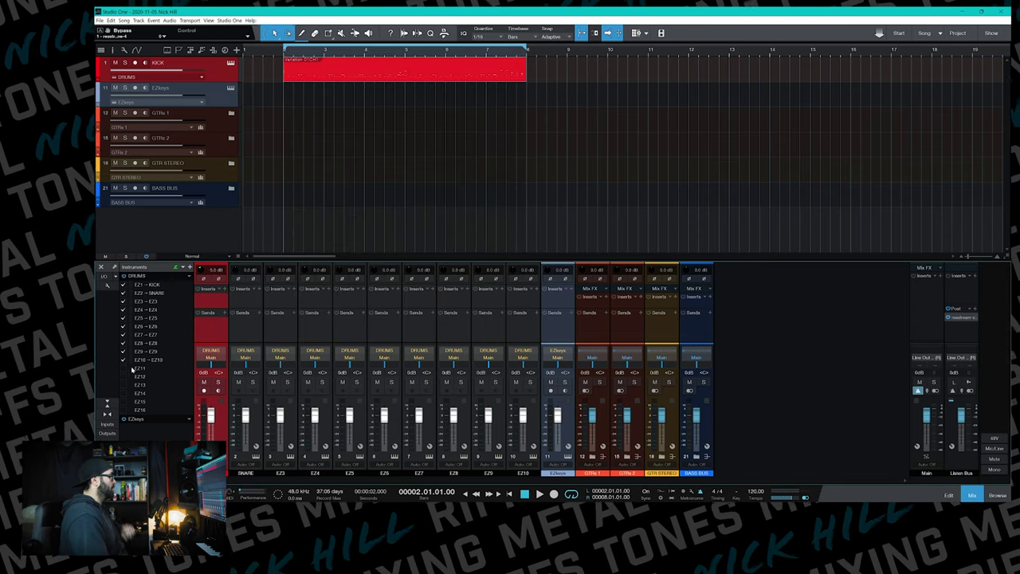
pyautogui.click(123, 361)
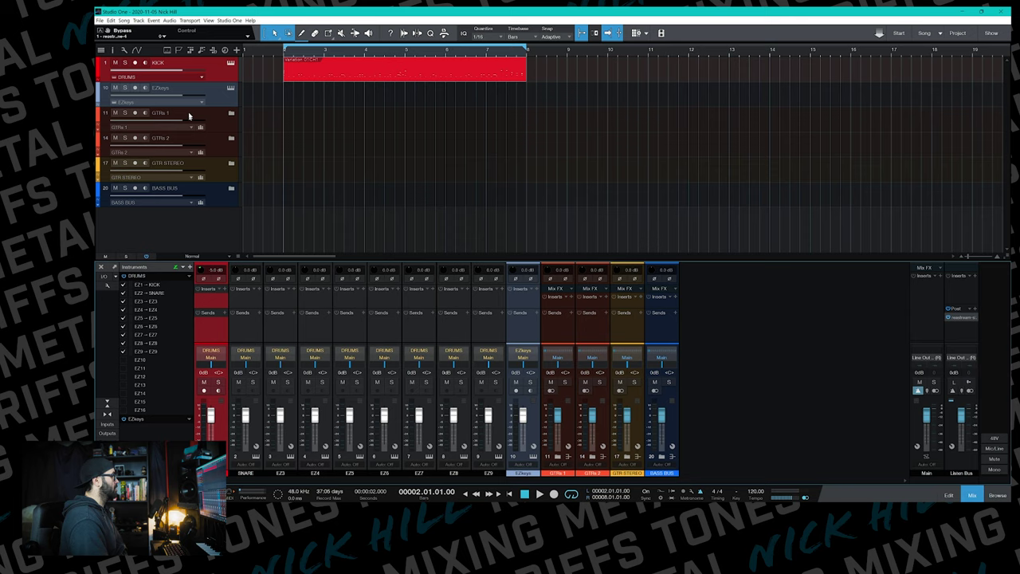
pyautogui.click(230, 64)
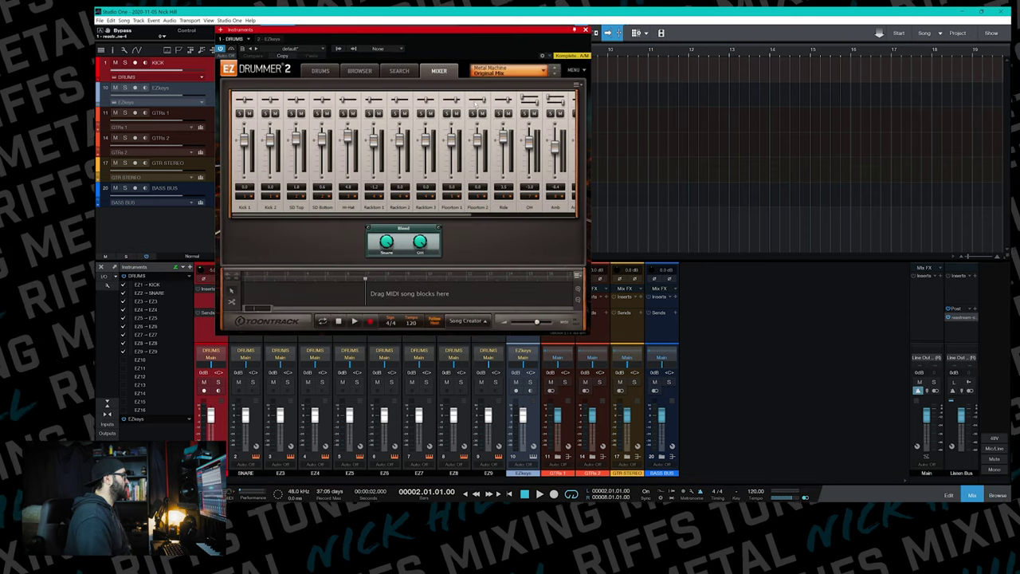
# Step: Name drum channels three to six HH, RACKS, FLOORS and RIDE
pyautogui.click(281, 473)
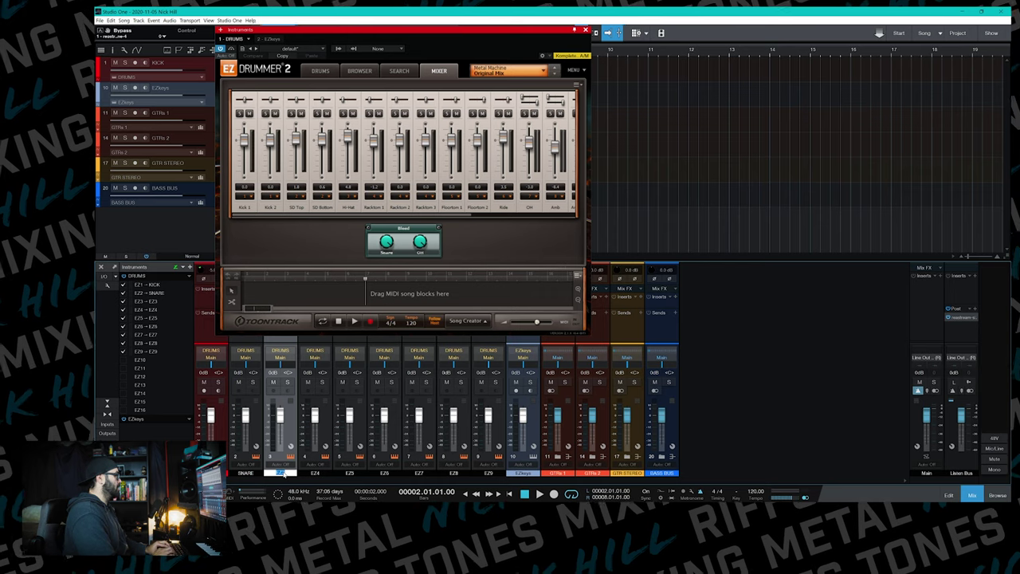
pyautogui.press('Tab')
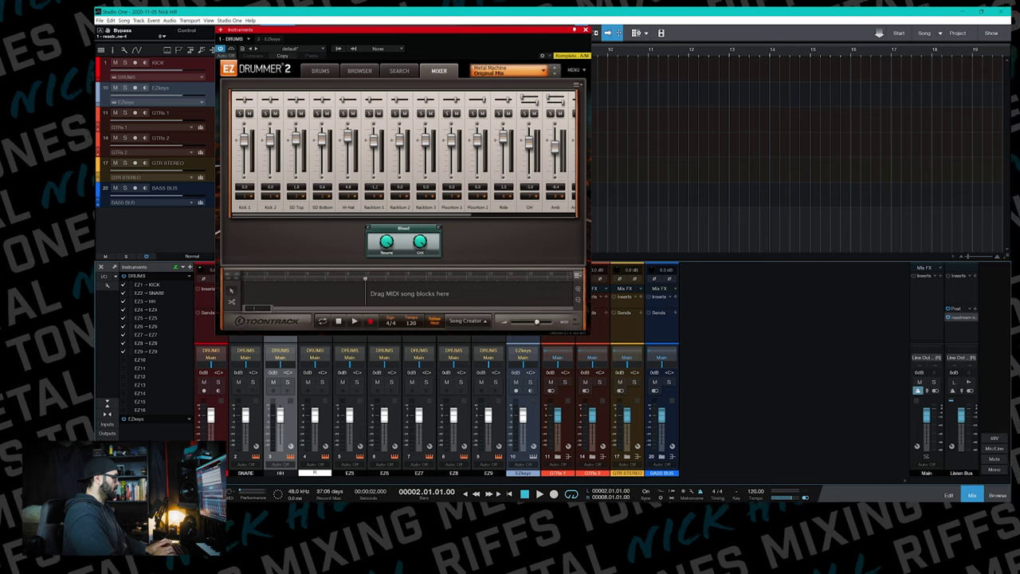
pyautogui.press('Tab')
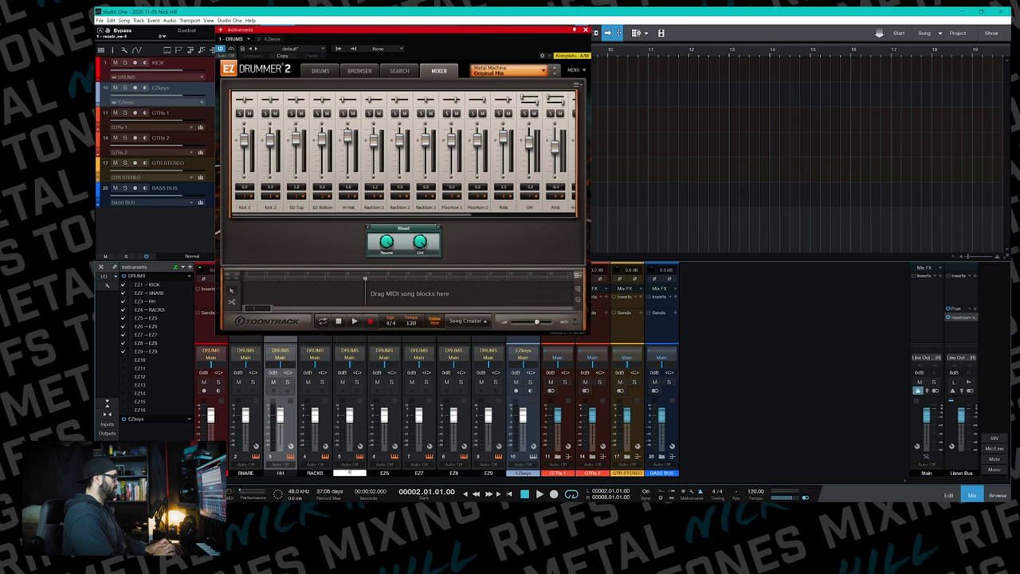
pyautogui.press('Return')
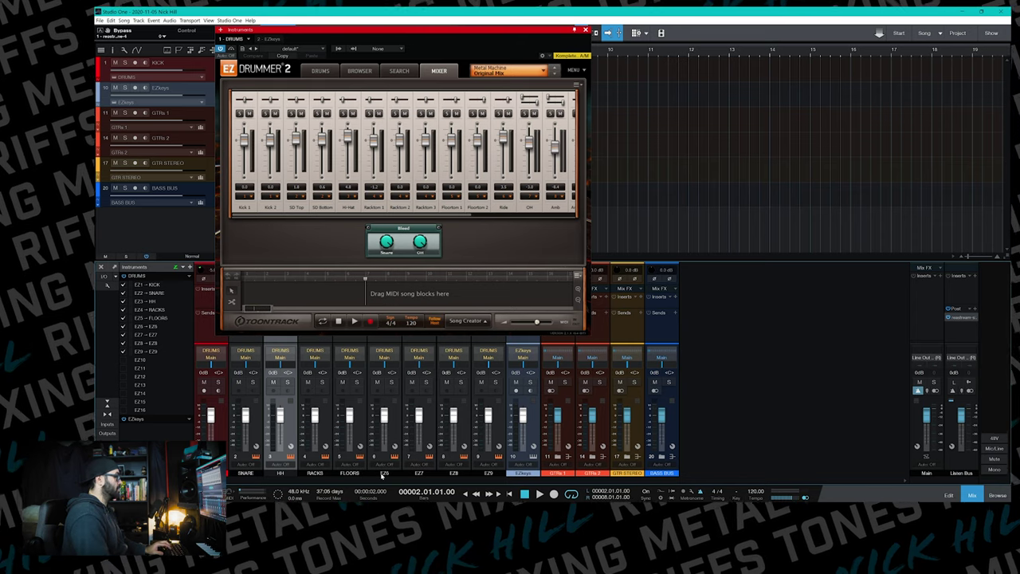
pyautogui.doubleClick(382, 474)
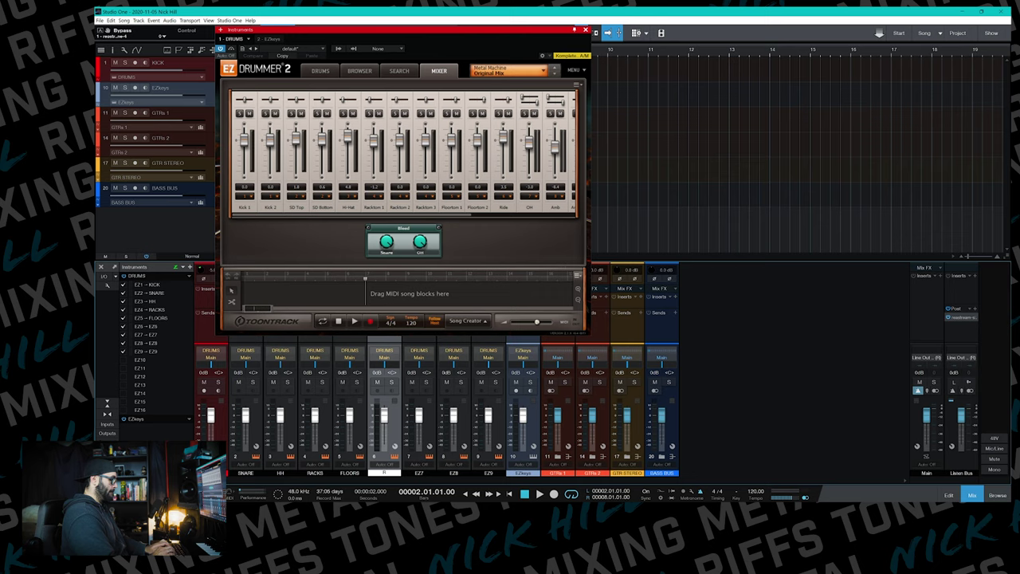
pyautogui.press('Tab')
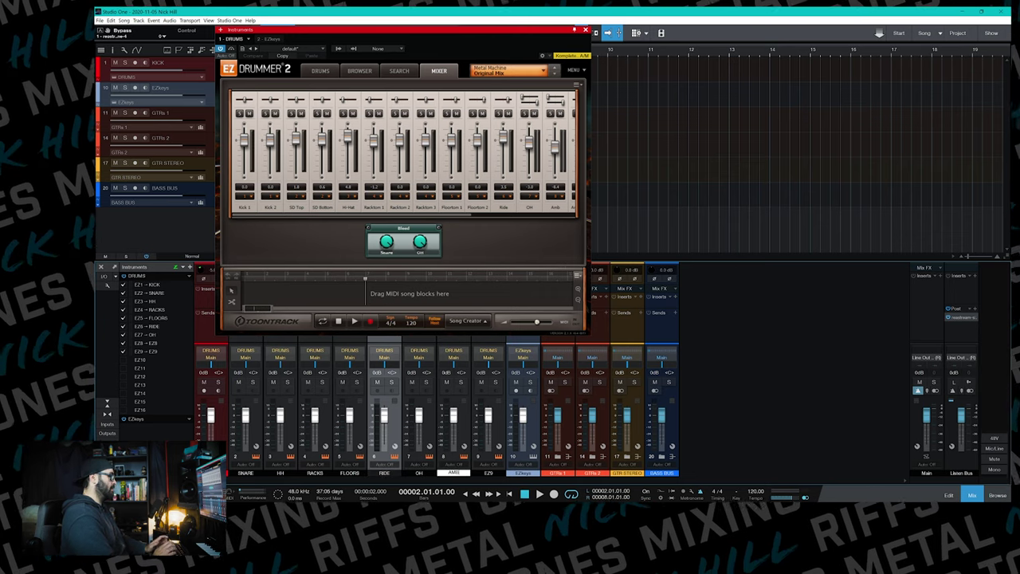
# Step: Name the ninth drum channel REVERB
pyautogui.moveTo(464, 214); pyautogui.dragTo(525, 219)
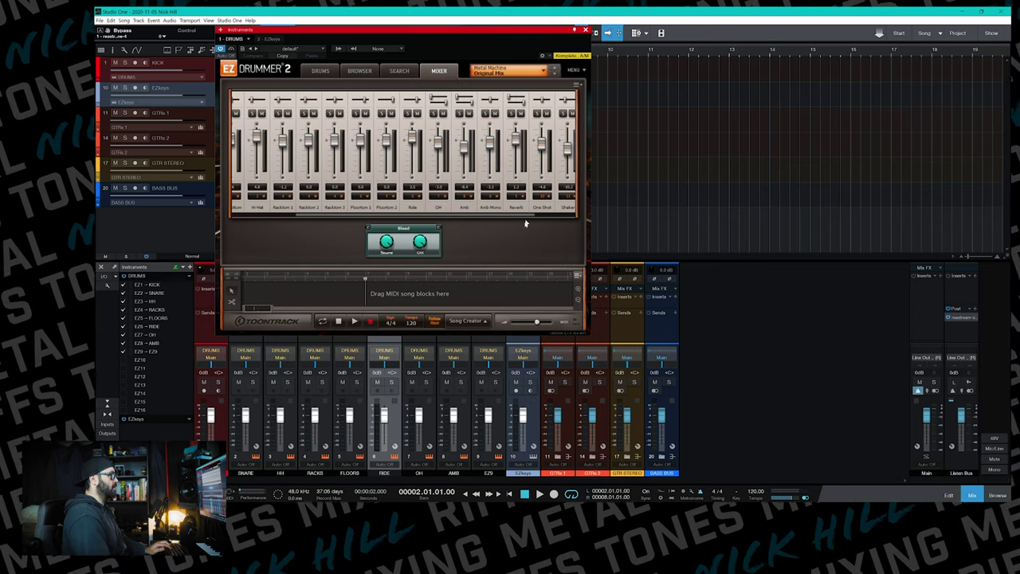
pyautogui.doubleClick(488, 473)
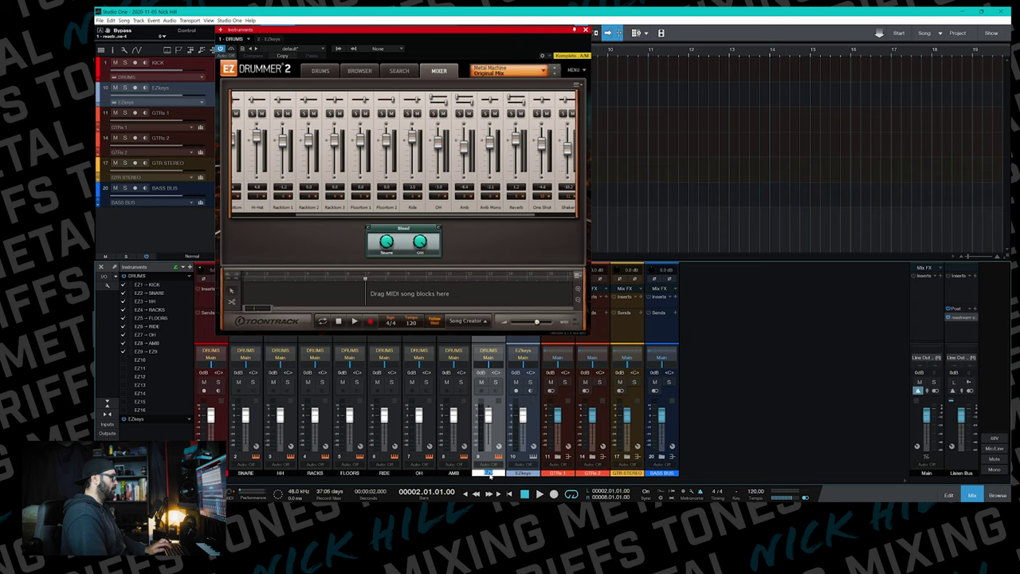
pyautogui.write('REVER')
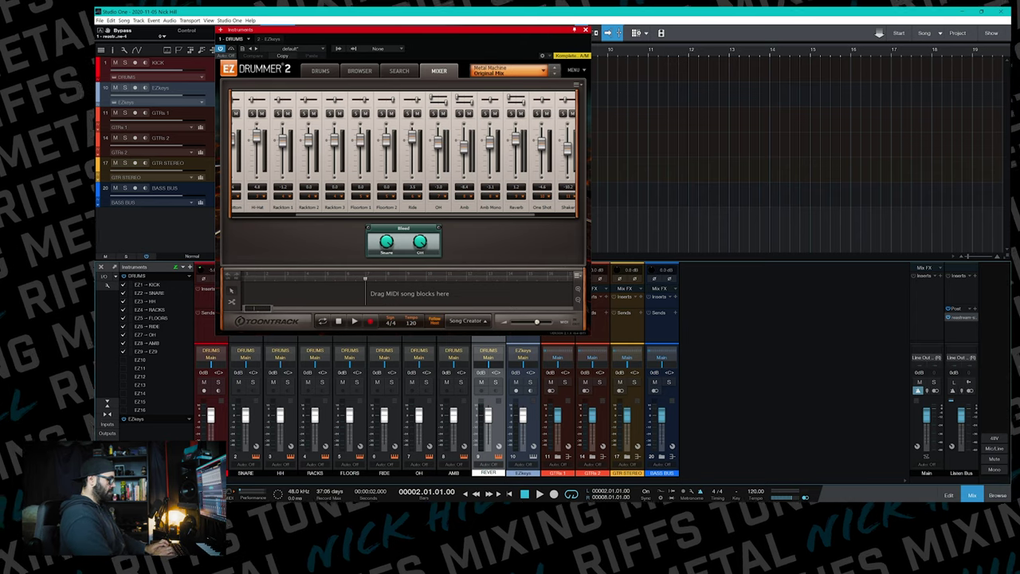
pyautogui.write('B')
pyautogui.press('Return')
# Step: Test the drums with playback, then close the EZ Drummer window
pyautogui.moveTo(555, 32); pyautogui.dragTo(707, 26)
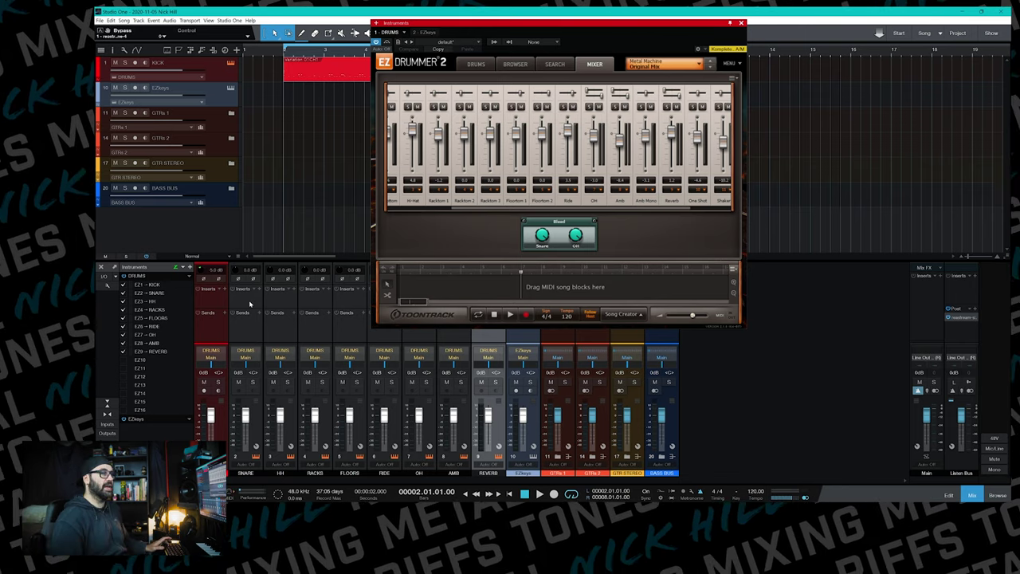
pyautogui.press('space')
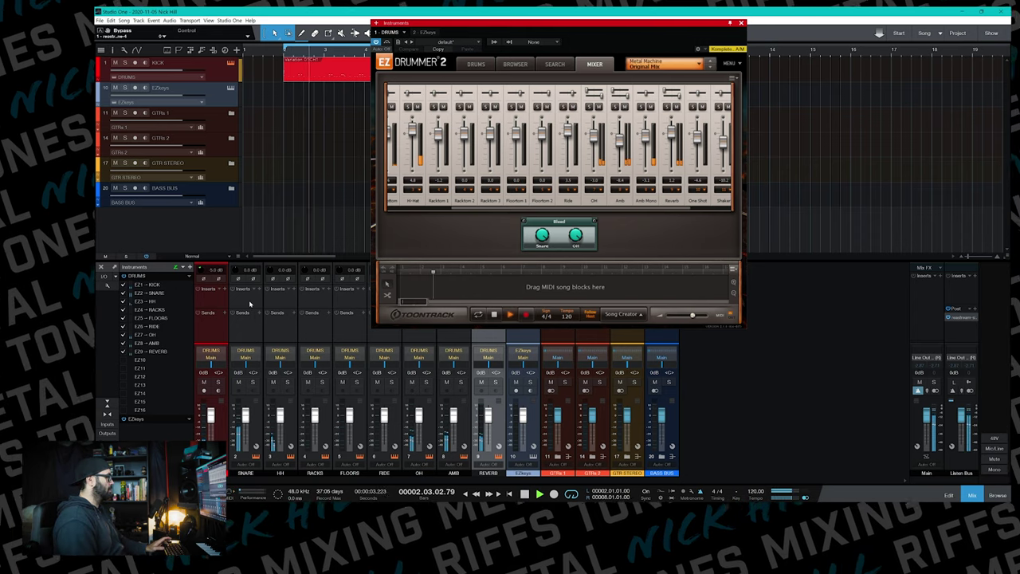
pyautogui.press('space')
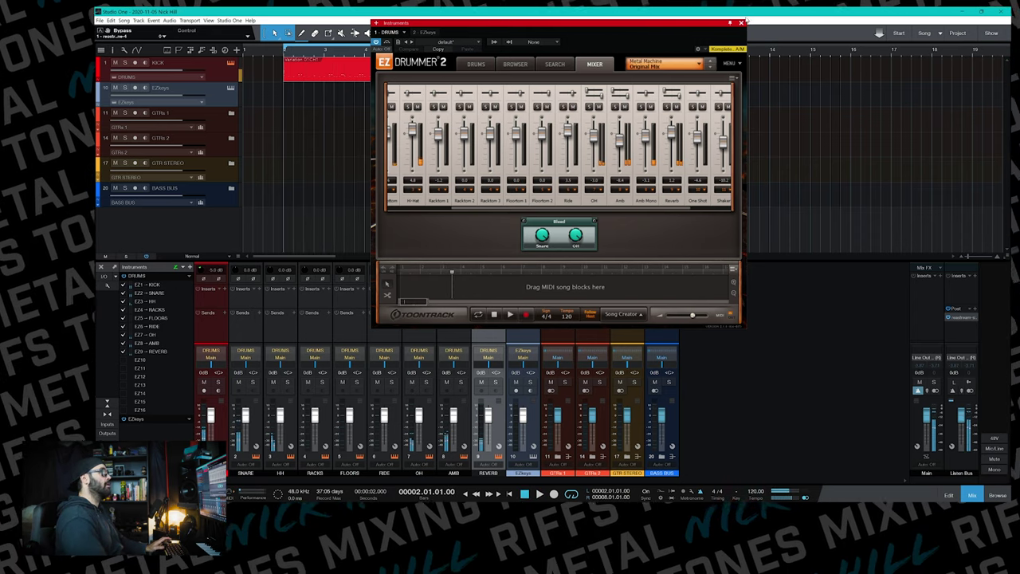
pyautogui.click(741, 24)
# Step: Colour the nine drum channels KICK through REVERB red
pyautogui.keyDown('shift'); pyautogui.click(461, 333); pyautogui.keyUp('shift')
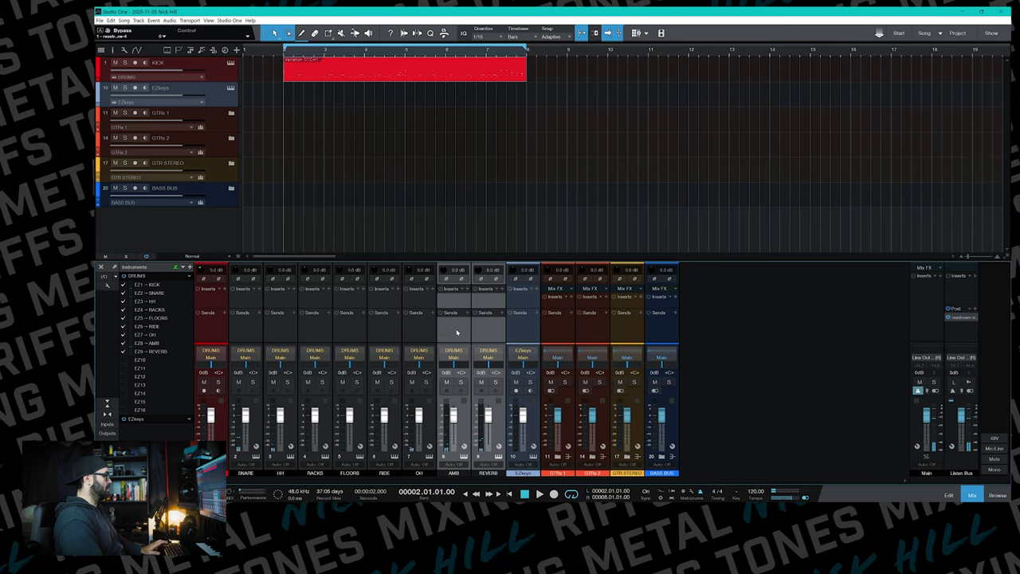
pyautogui.keyDown('shift'); pyautogui.click(203, 331); pyautogui.keyUp('shift')
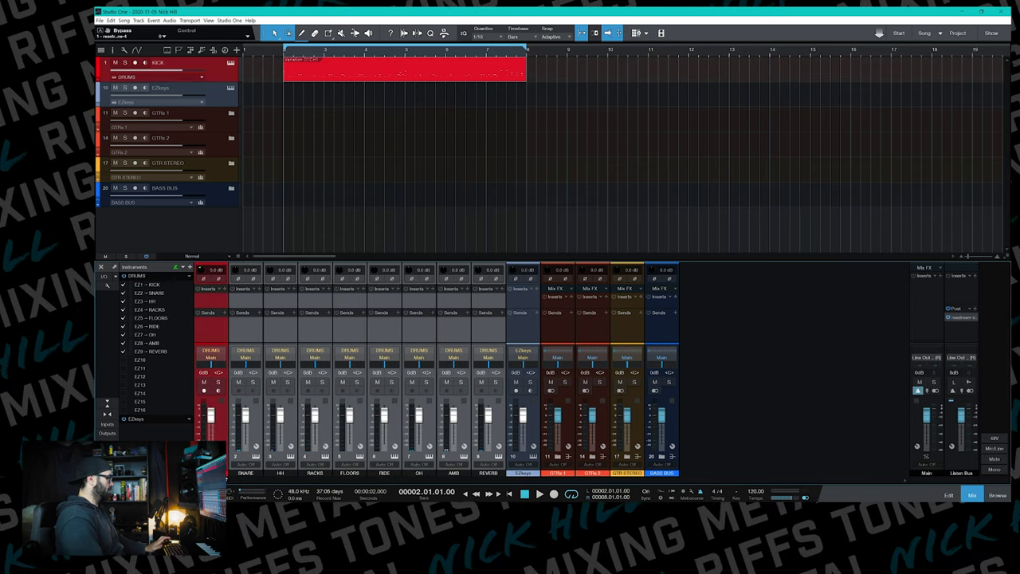
pyautogui.click(226, 403)
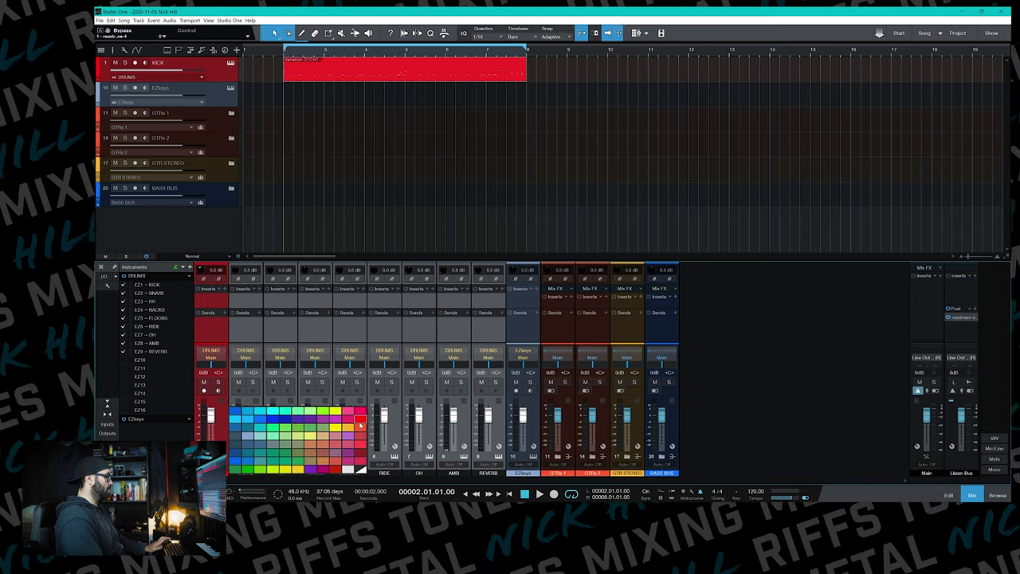
pyautogui.click(360, 424)
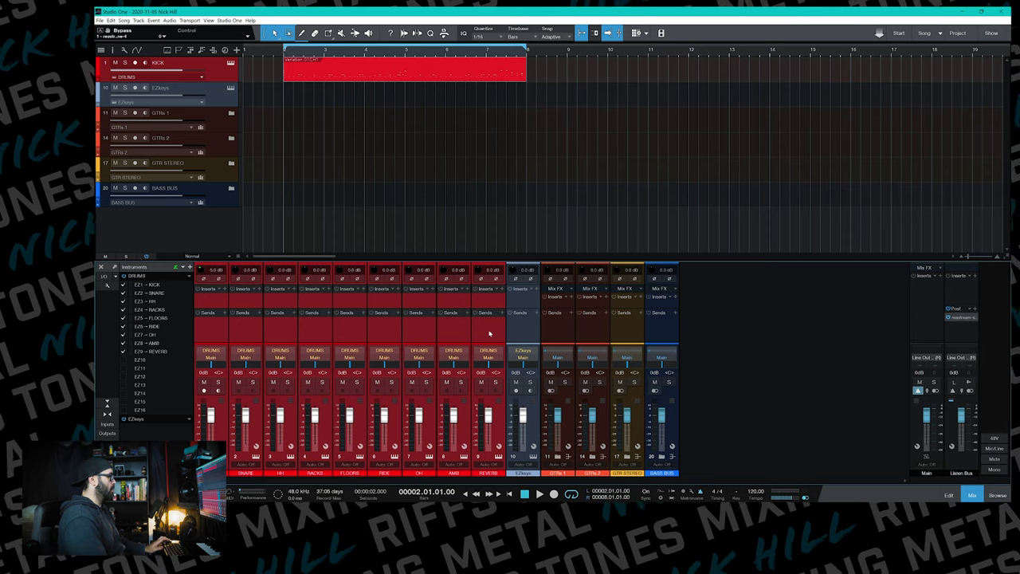
# Step: Add a red bus fed by the selected drum channels and name it DRUM BUS
pyautogui.rightClick(489, 333)
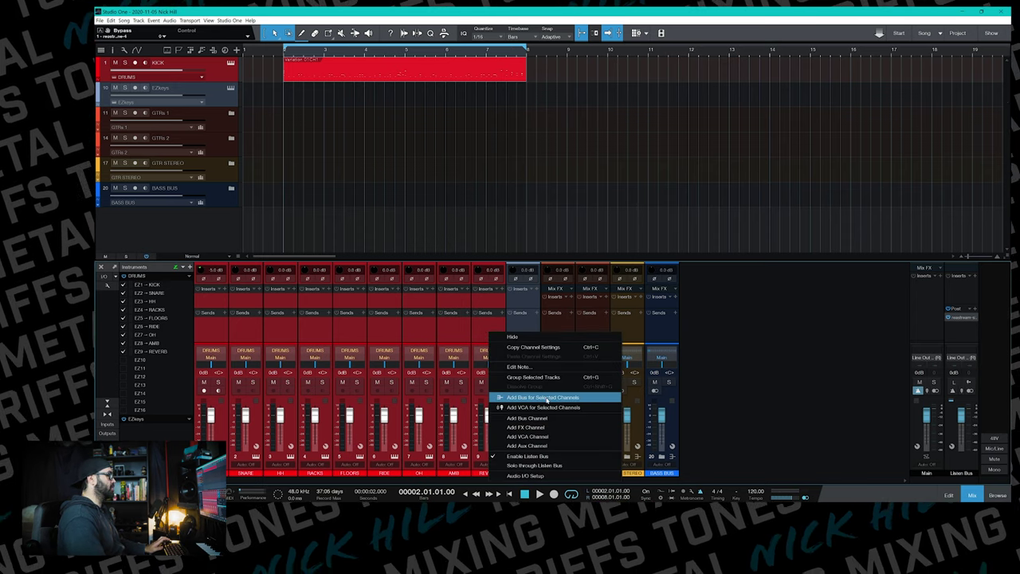
pyautogui.click(546, 396)
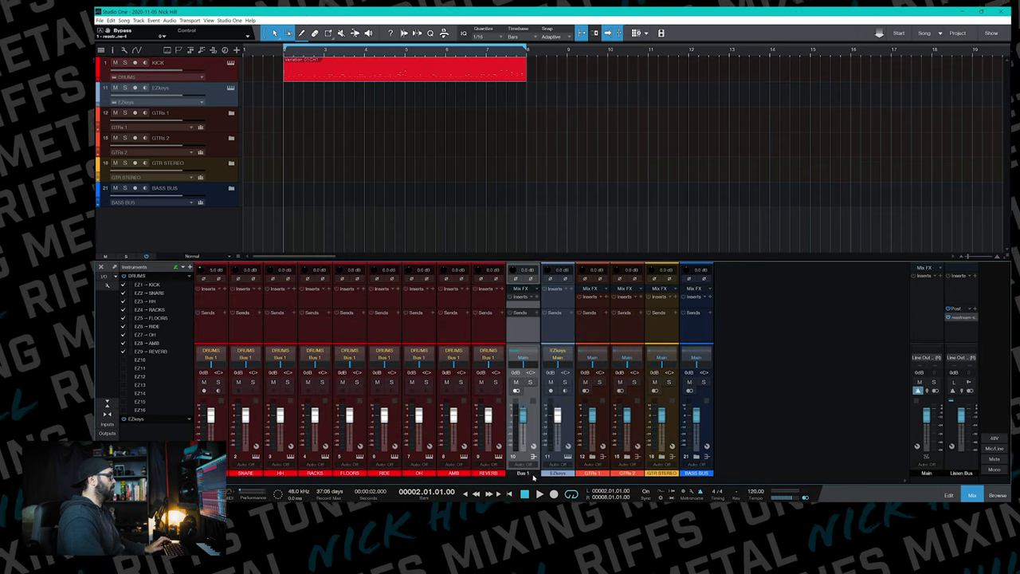
pyautogui.click(535, 473)
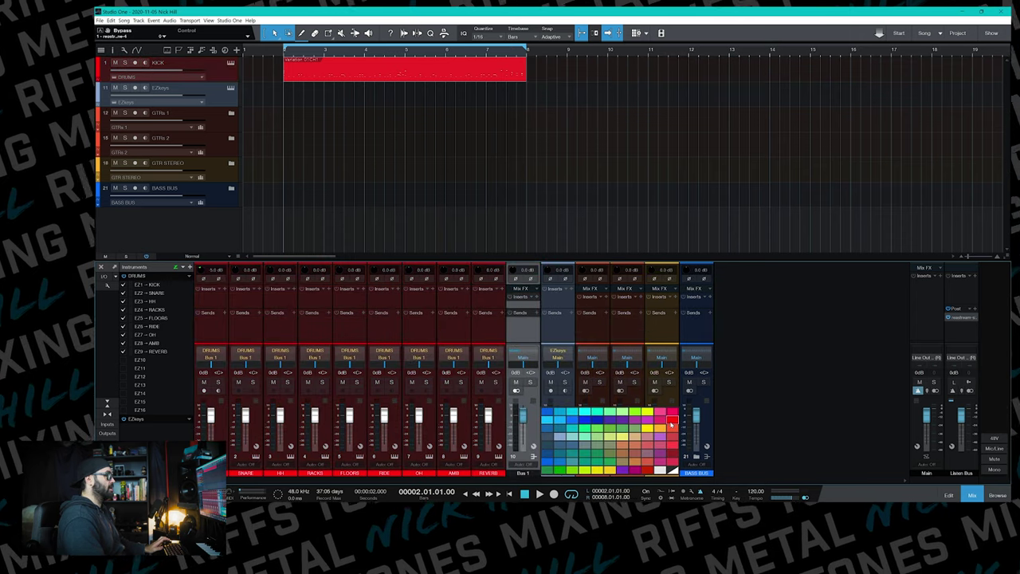
pyautogui.click(632, 438)
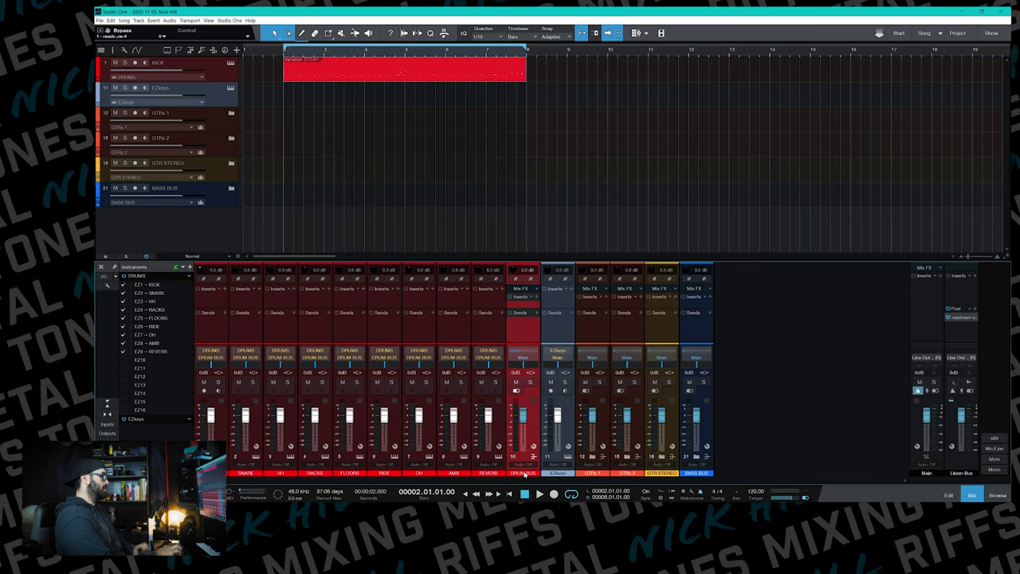
pyautogui.press('Return')
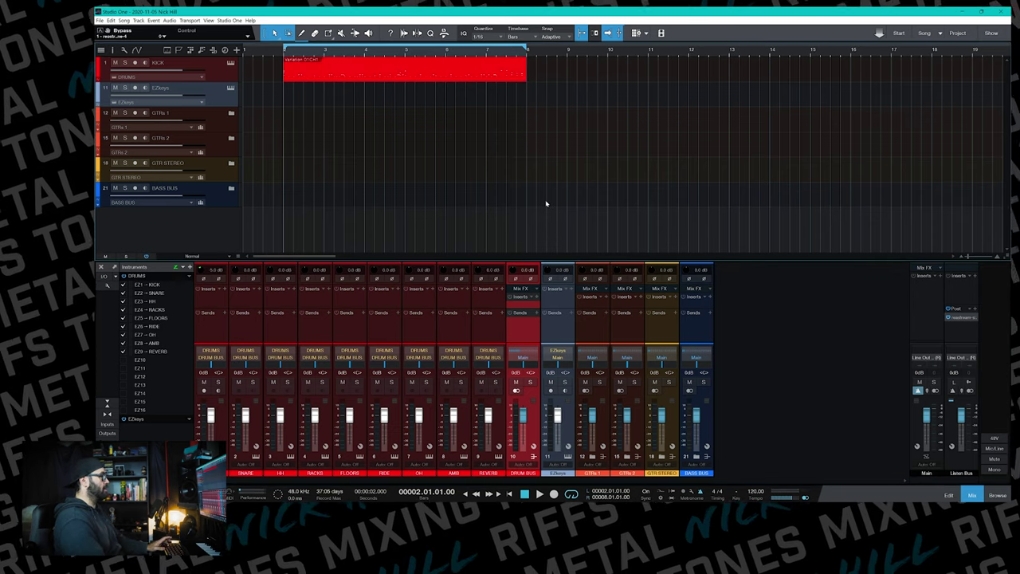
# Step: Test the routing during playback by muting DRUM BUS and soloing SNARE
pyautogui.press('space')
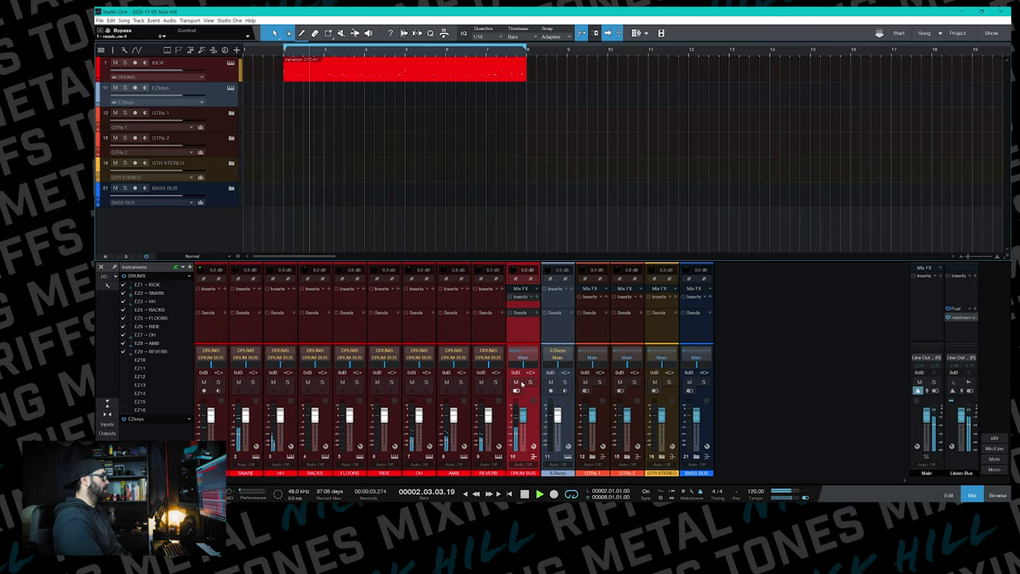
pyautogui.click(515, 383)
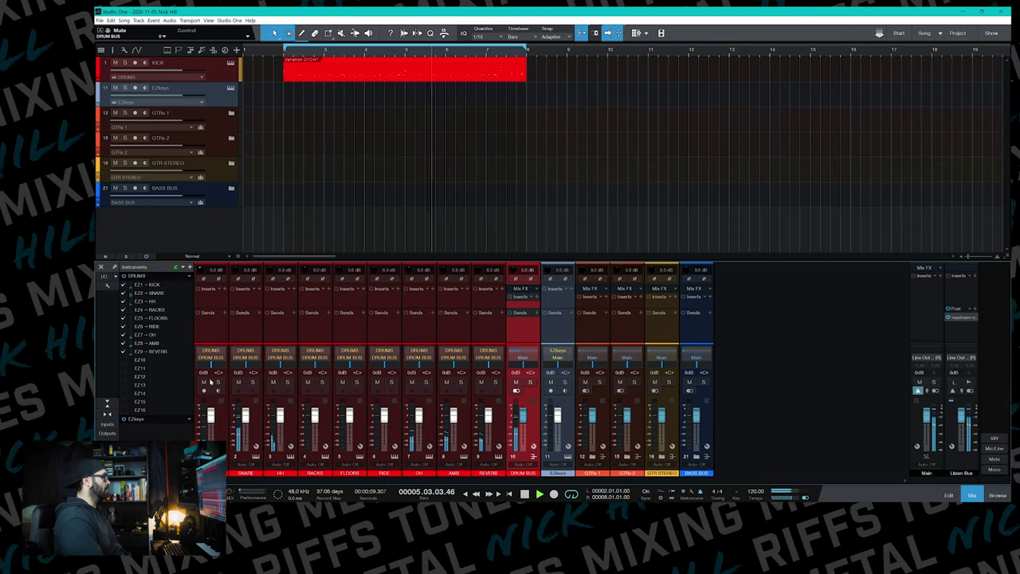
pyautogui.click(254, 383)
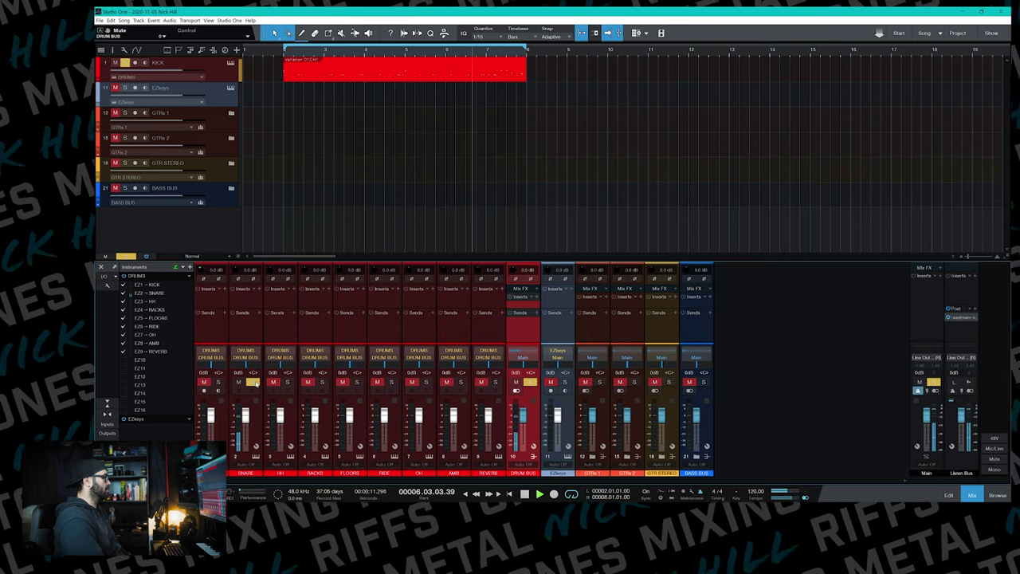
pyautogui.click(254, 384)
pyautogui.press('space')
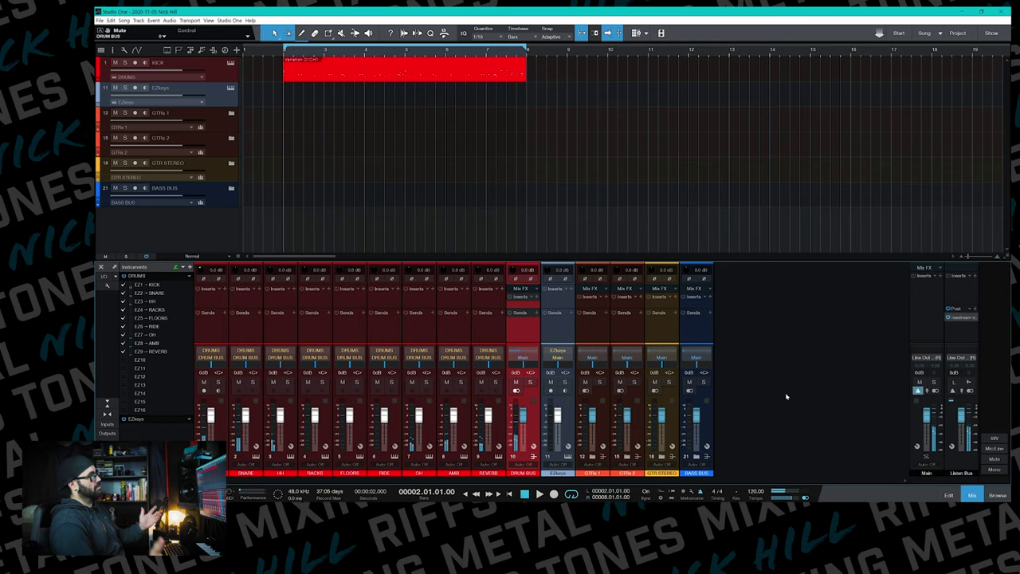